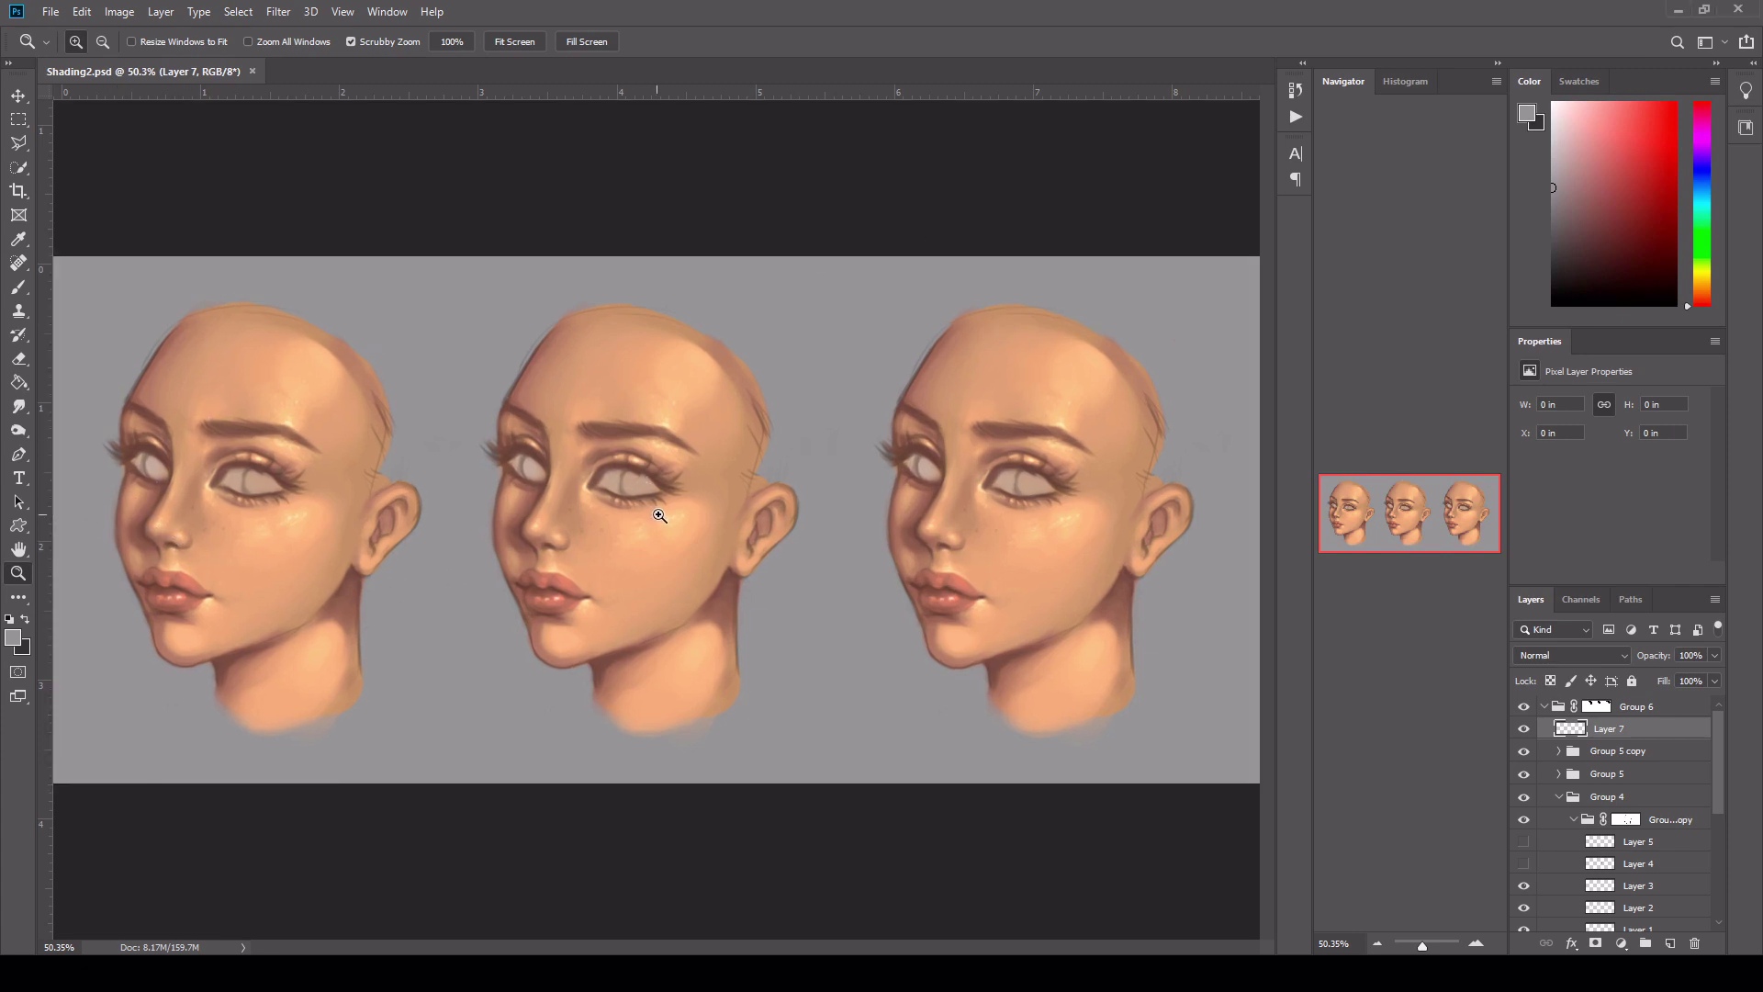
- Add a new layer above Layer 3 copy inside Group 5 for painting on the middle face
{"action": "left_click", "coordinate": [634, 503]}
{"action": "left_click", "coordinate": [632, 496]}
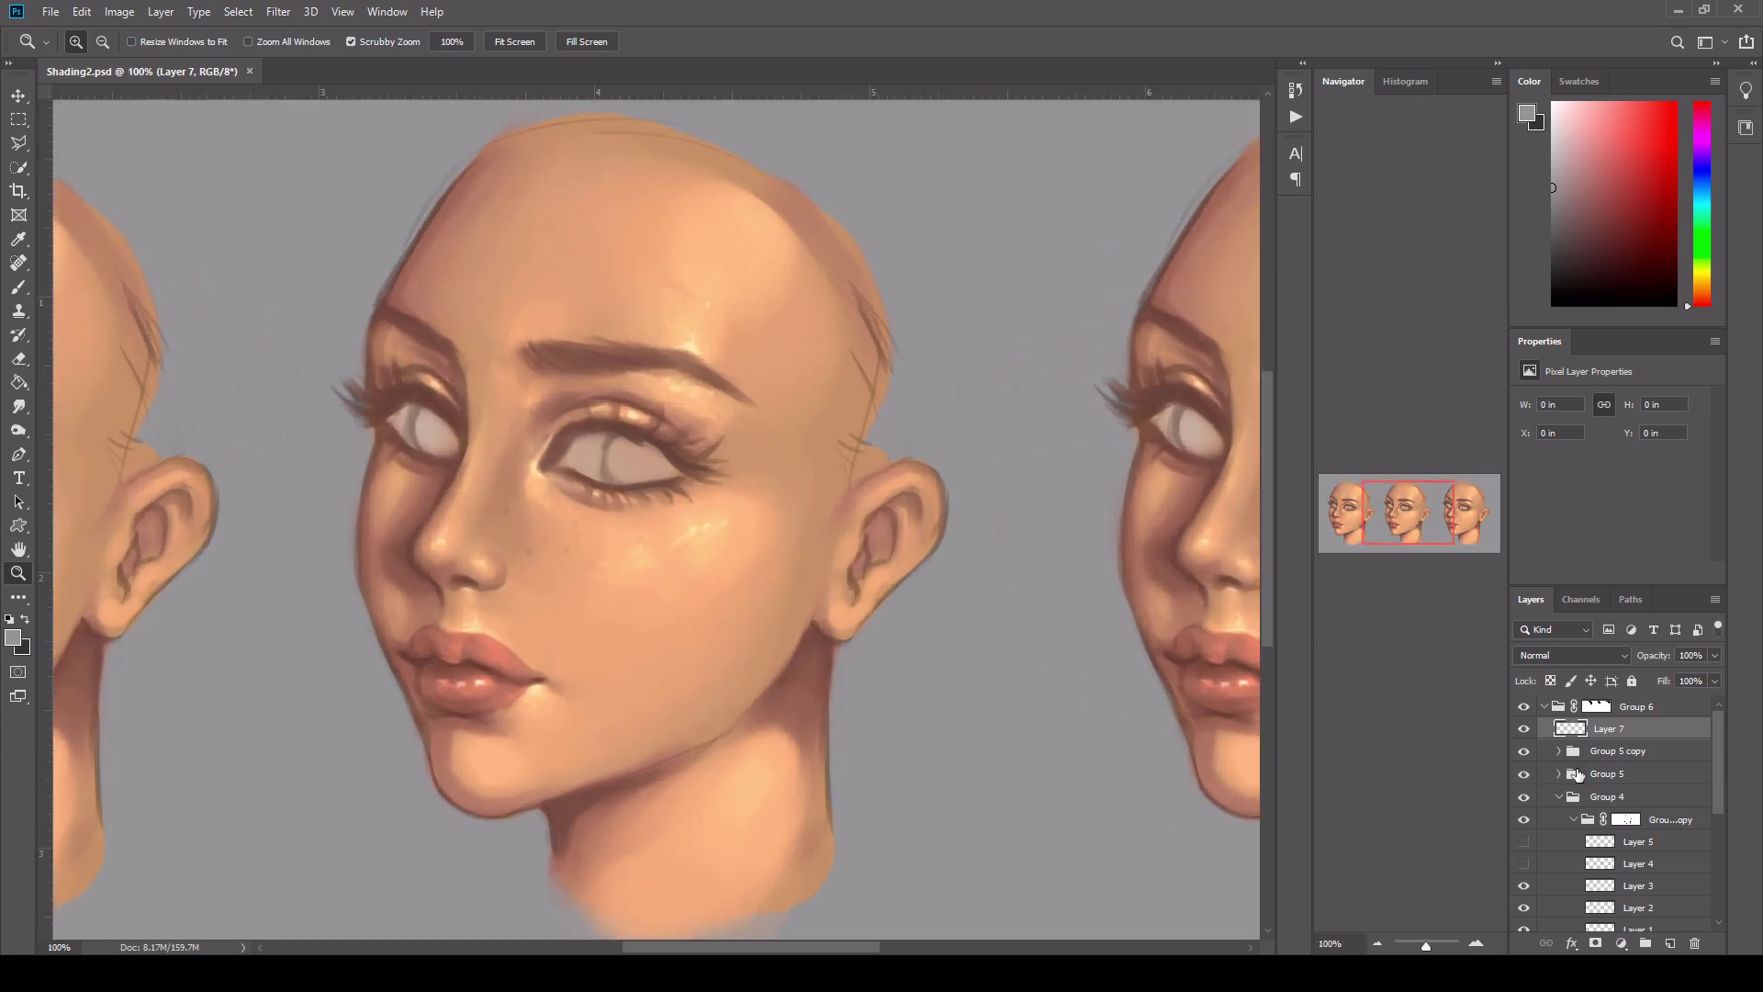
{"action": "mouse_move", "coordinate": [1717, 733]}
{"action": "left_mouse_down"}
{"action": "mouse_move", "coordinate": [1717, 754]}
{"action": "mouse_move", "coordinate": [1717, 731]}
{"action": "left_mouse_up"}
{"action": "left_click", "coordinate": [1558, 797]}
{"action": "left_click", "coordinate": [1602, 774]}
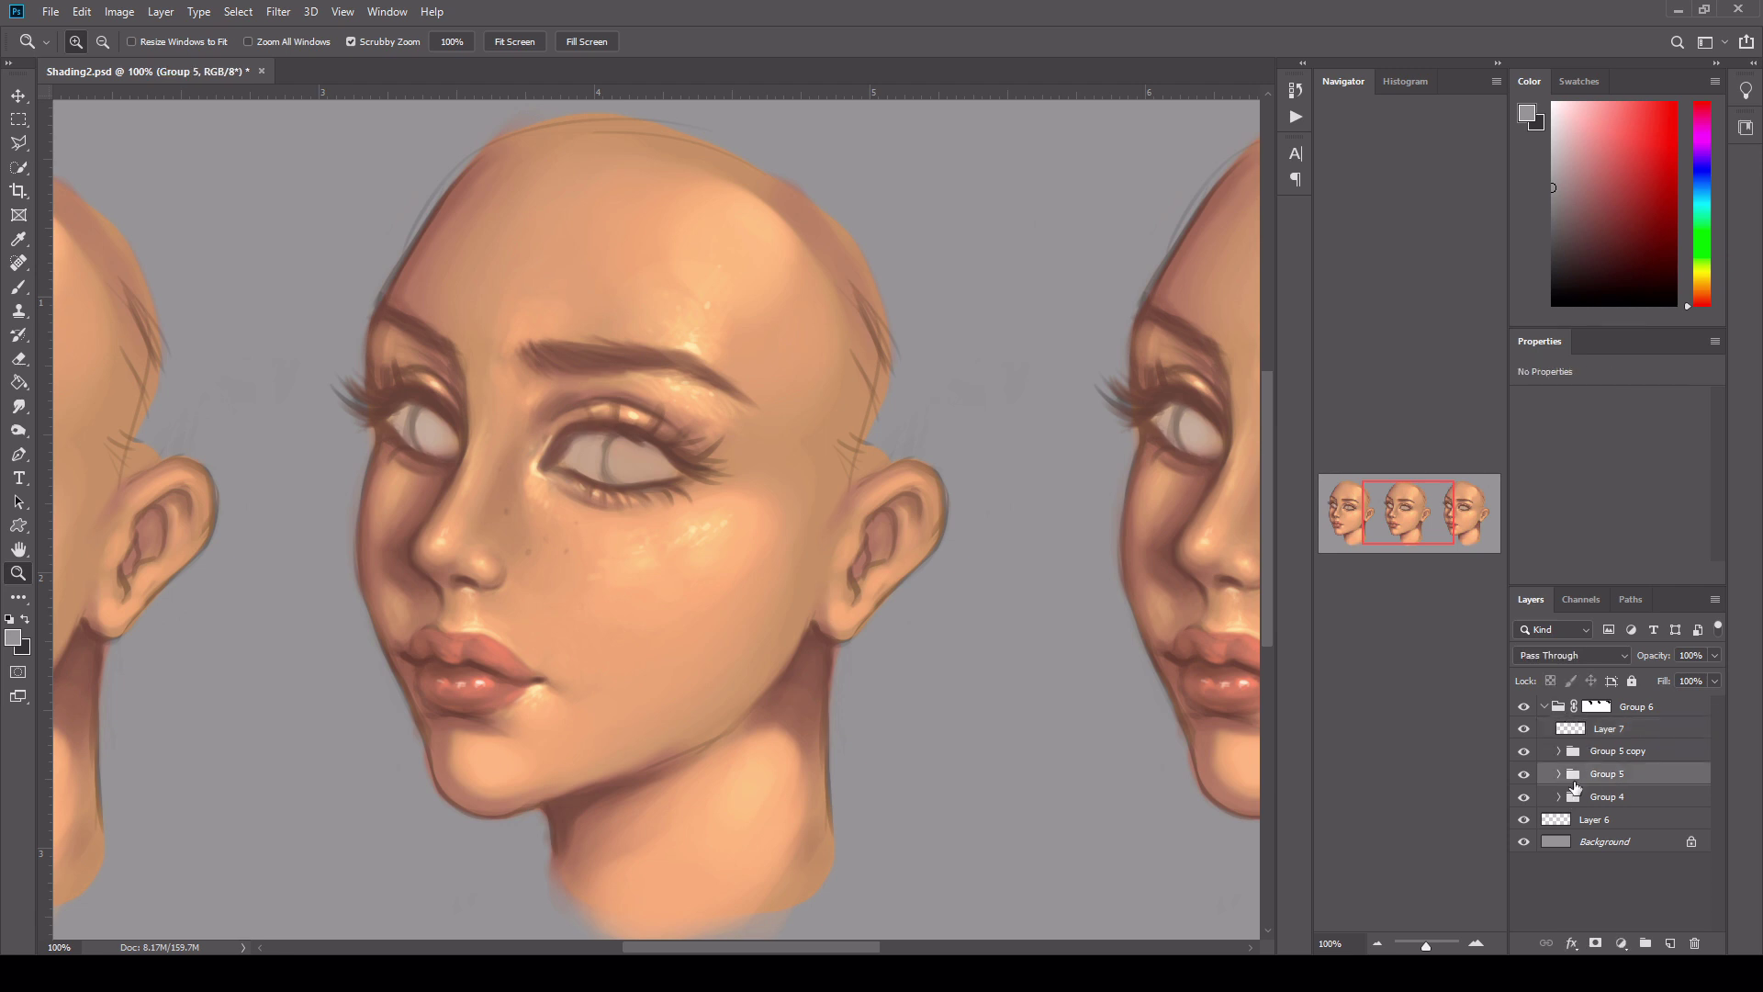
{"action": "left_click", "coordinate": [1558, 774]}
{"action": "left_click", "coordinate": [1609, 799]}
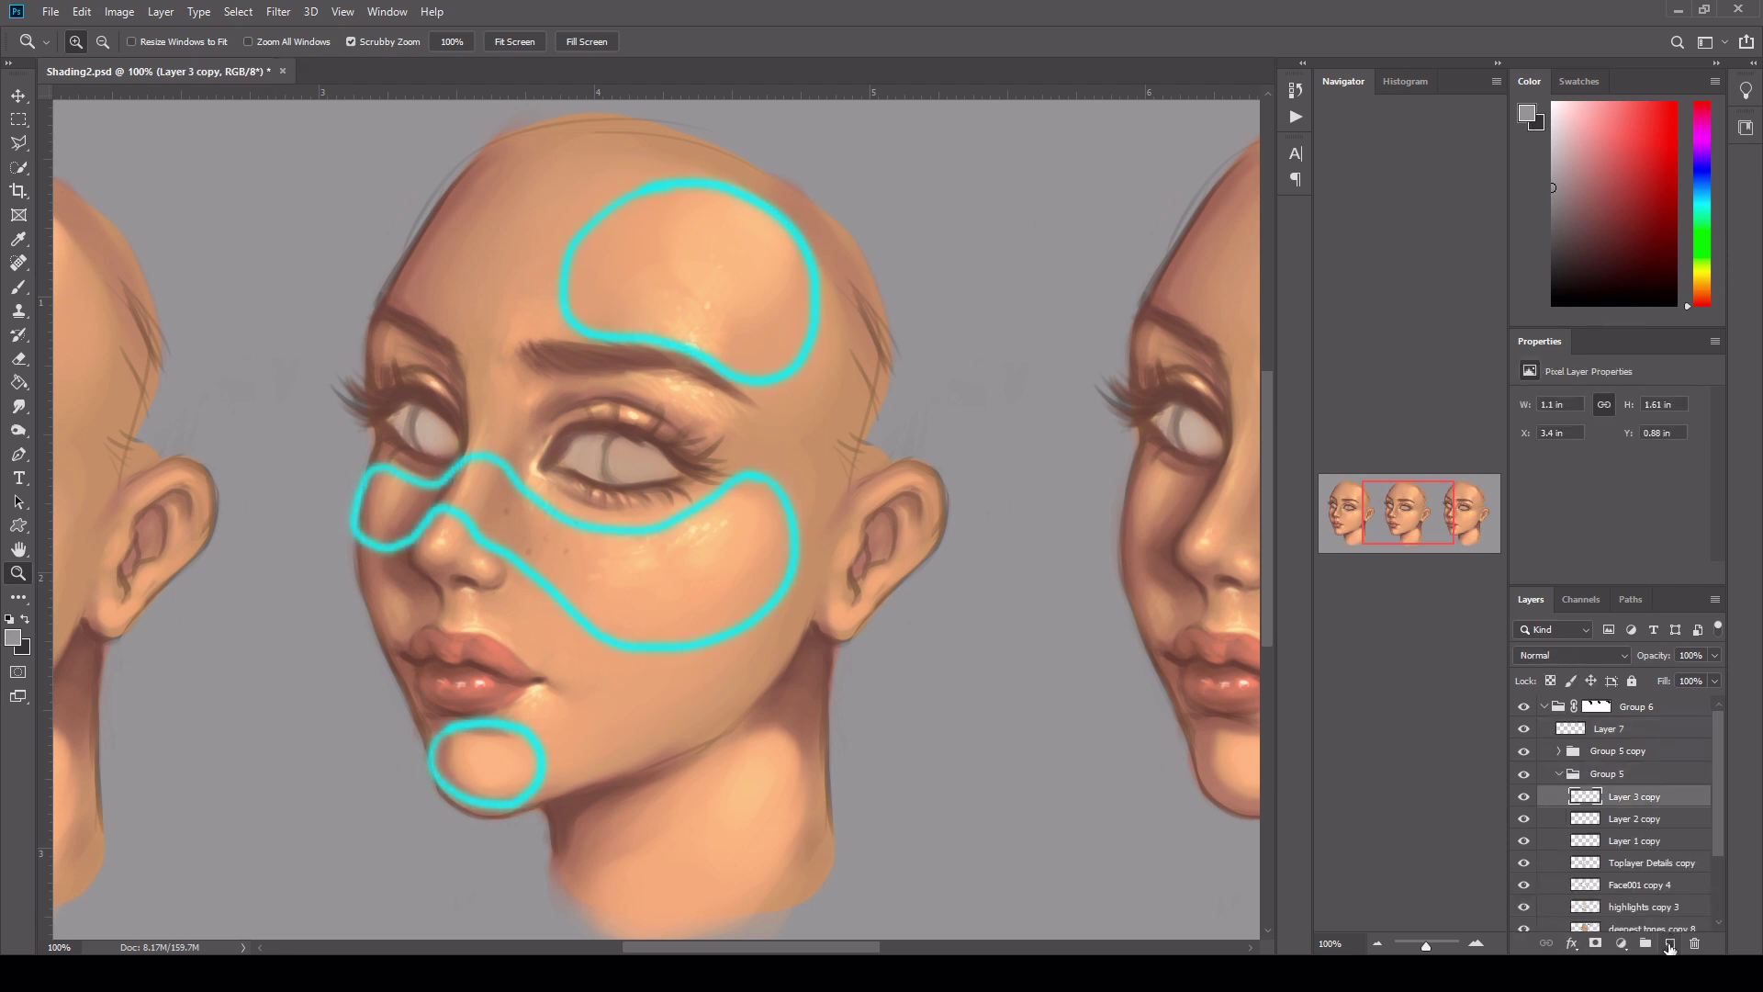
{"action": "left_click", "coordinate": [1669, 944]}
{"action": "left_click", "coordinate": [20, 285]}
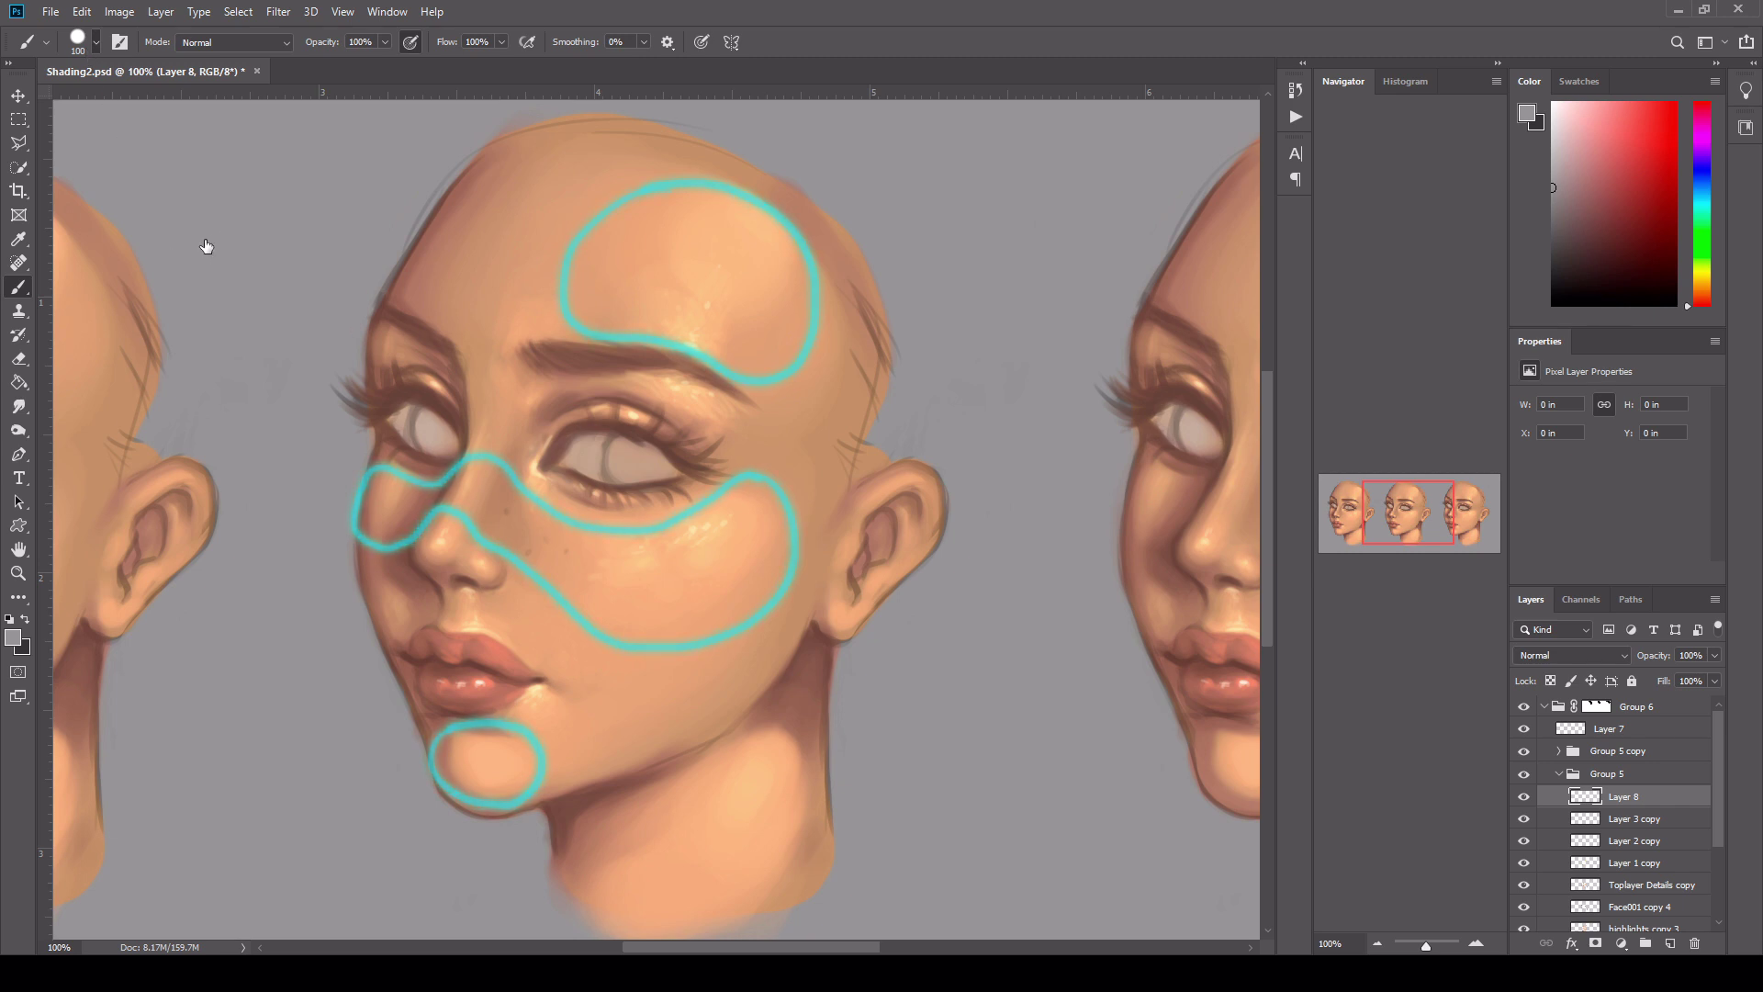
{"action": "left_click", "coordinate": [1608, 206]}
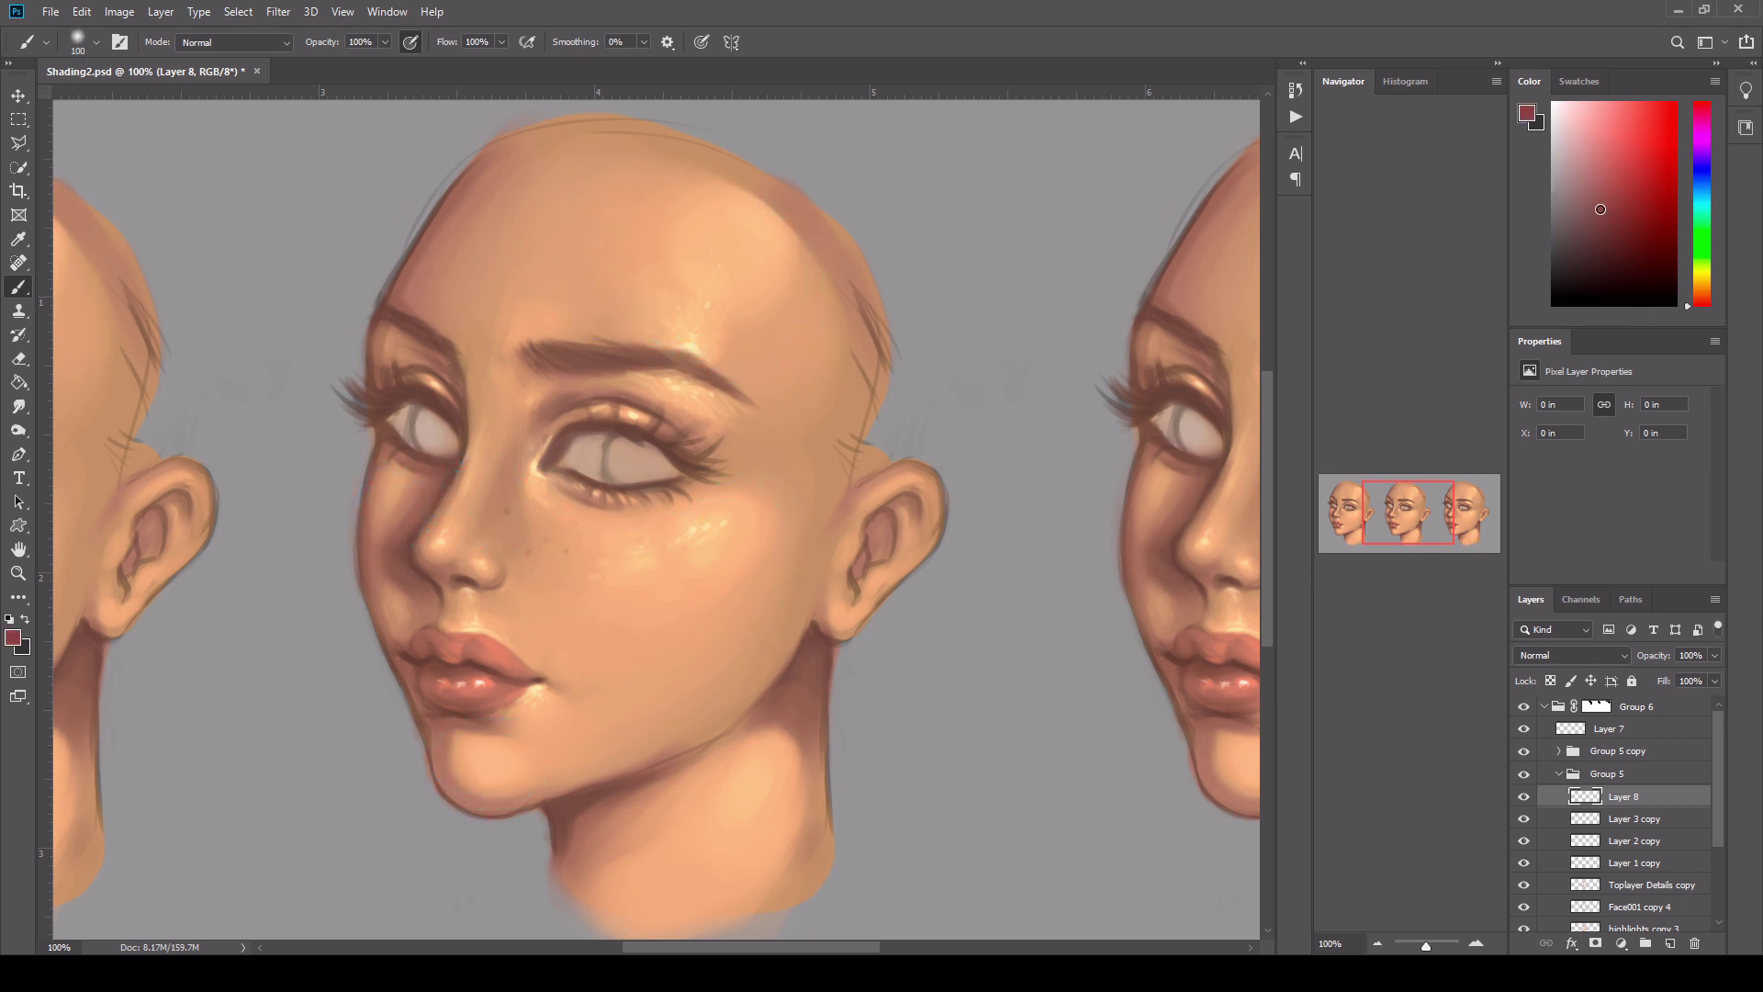
{"action": "left_click", "coordinate": [706, 542]}
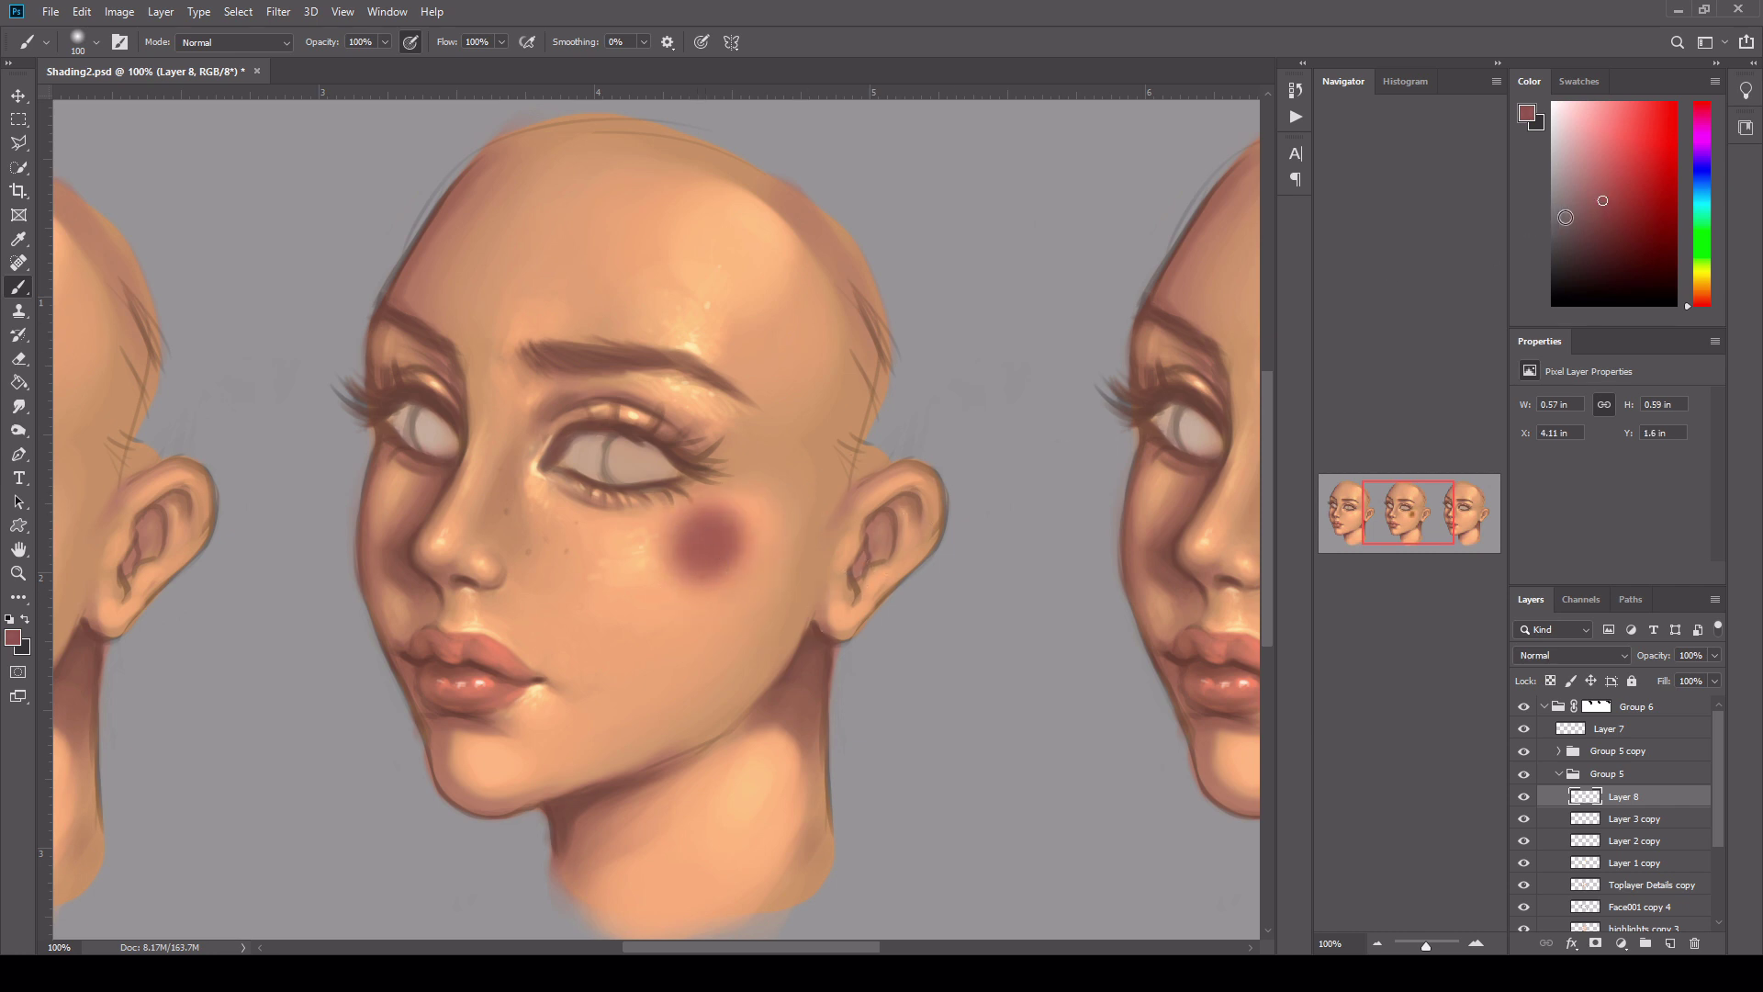
{"action": "key", "text": "ctrl+z"}
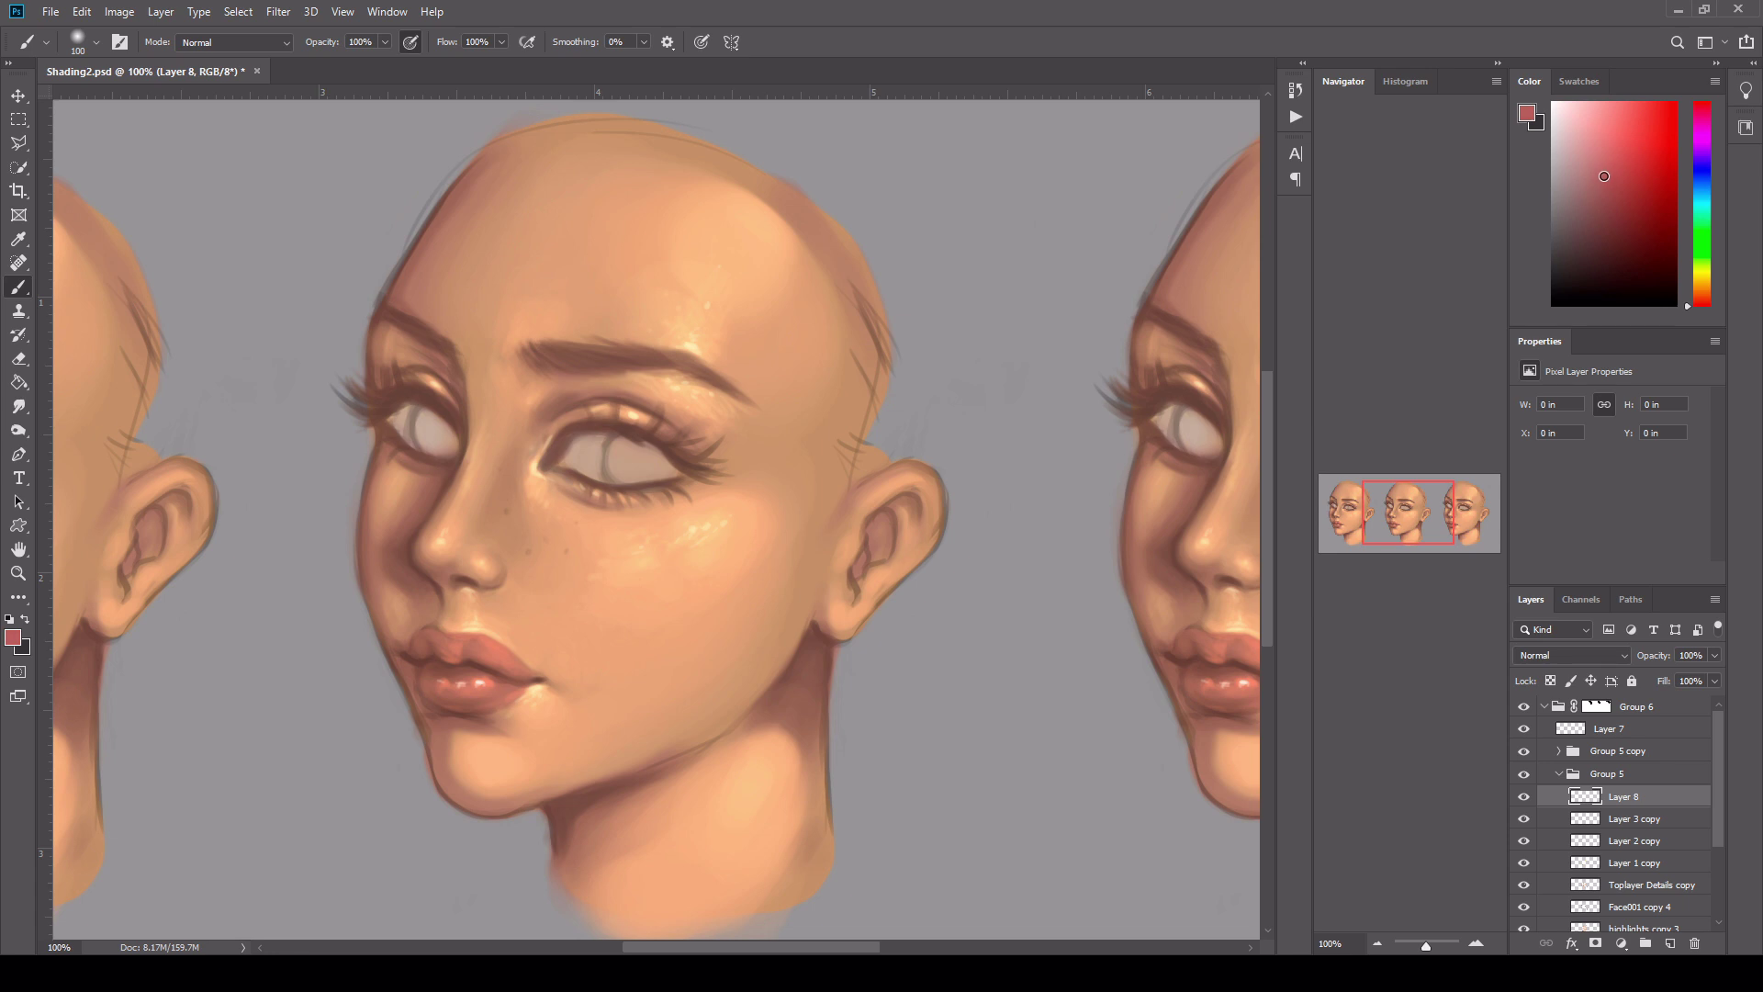
- Set the new layer to Overlay at 40% opacity and brush soft red over the nose and under-eye cheek
{"action": "left_click", "coordinate": [1579, 653]}
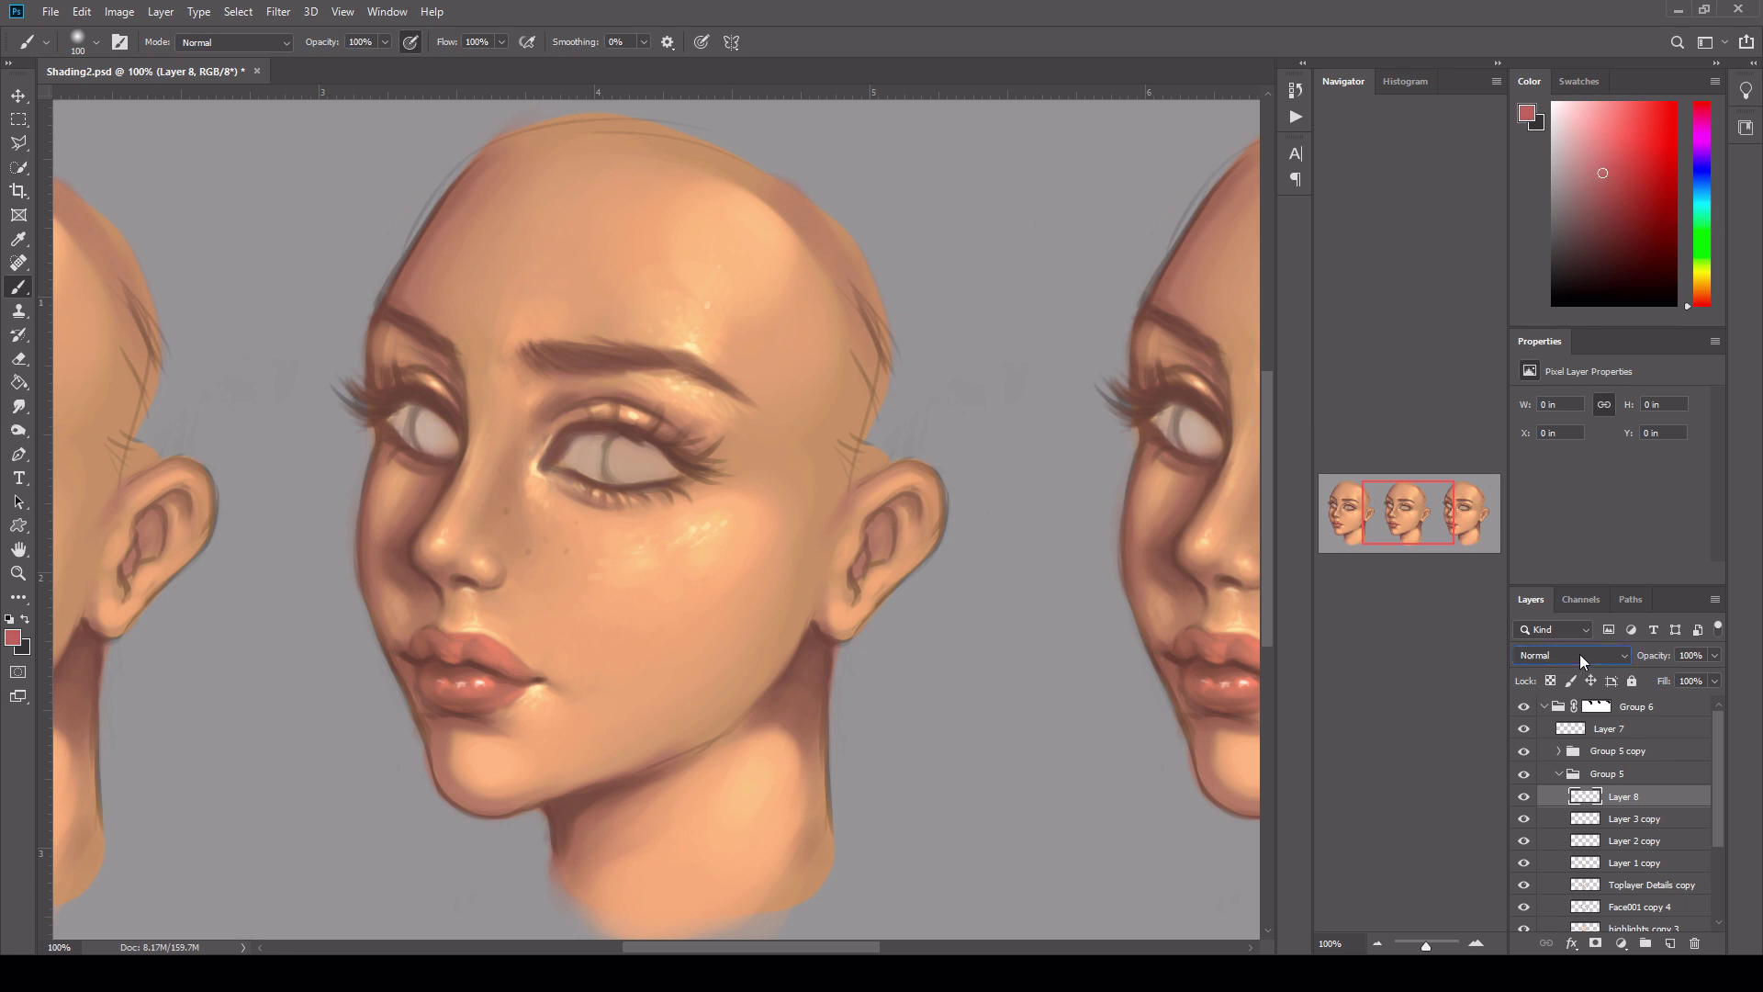
{"action": "left_click", "coordinate": [1546, 716]}
{"action": "mouse_move", "coordinate": [451, 530]}
{"action": "left_mouse_down"}
{"action": "mouse_move", "coordinate": [479, 478]}
{"action": "mouse_move", "coordinate": [476, 531]}
{"action": "mouse_move", "coordinate": [479, 463]}
{"action": "left_mouse_up"}
{"action": "mouse_move", "coordinate": [598, 543]}
{"action": "left_mouse_down"}
{"action": "mouse_move", "coordinate": [719, 521]}
{"action": "mouse_move", "coordinate": [620, 581]}
{"action": "mouse_move", "coordinate": [757, 472]}
{"action": "mouse_move", "coordinate": [605, 588]}
{"action": "mouse_move", "coordinate": [733, 490]}
{"action": "mouse_move", "coordinate": [685, 564]}
{"action": "mouse_move", "coordinate": [683, 509]}
{"action": "mouse_move", "coordinate": [737, 529]}
{"action": "mouse_move", "coordinate": [694, 506]}
{"action": "mouse_move", "coordinate": [680, 587]}
{"action": "mouse_move", "coordinate": [667, 520]}
{"action": "mouse_move", "coordinate": [756, 473]}
{"action": "mouse_move", "coordinate": [604, 585]}
{"action": "mouse_move", "coordinate": [679, 410]}
{"action": "mouse_move", "coordinate": [661, 391]}
{"action": "mouse_move", "coordinate": [748, 446]}
{"action": "left_mouse_up"}
- Paint soft red across the middle face's forehead above the brow, using a larger brush for the broad areas
{"action": "left_click_drag", "start_coordinate": [683, 280], "coordinate": [735, 358]}
{"action": "key", "text": "bracketright"}
{"action": "key", "text": "bracketright"}
{"action": "key", "text": "bracketright"}
{"action": "mouse_move", "coordinate": [659, 264]}
{"action": "left_mouse_down"}
{"action": "mouse_move", "coordinate": [751, 312]}
{"action": "mouse_move", "coordinate": [642, 236]}
{"action": "left_mouse_up"}
{"action": "key", "text": "bracketleft"}
{"action": "mouse_move", "coordinate": [591, 300]}
{"action": "left_mouse_down"}
{"action": "mouse_move", "coordinate": [720, 358]}
{"action": "mouse_move", "coordinate": [766, 264]}
{"action": "mouse_move", "coordinate": [625, 265]}
{"action": "mouse_move", "coordinate": [783, 354]}
{"action": "left_mouse_up"}
- Blend soft red over the near cheek and down to the mouth area with a 200 px brush
{"action": "key", "text": "bracketright"}
{"action": "key", "text": "bracketright"}
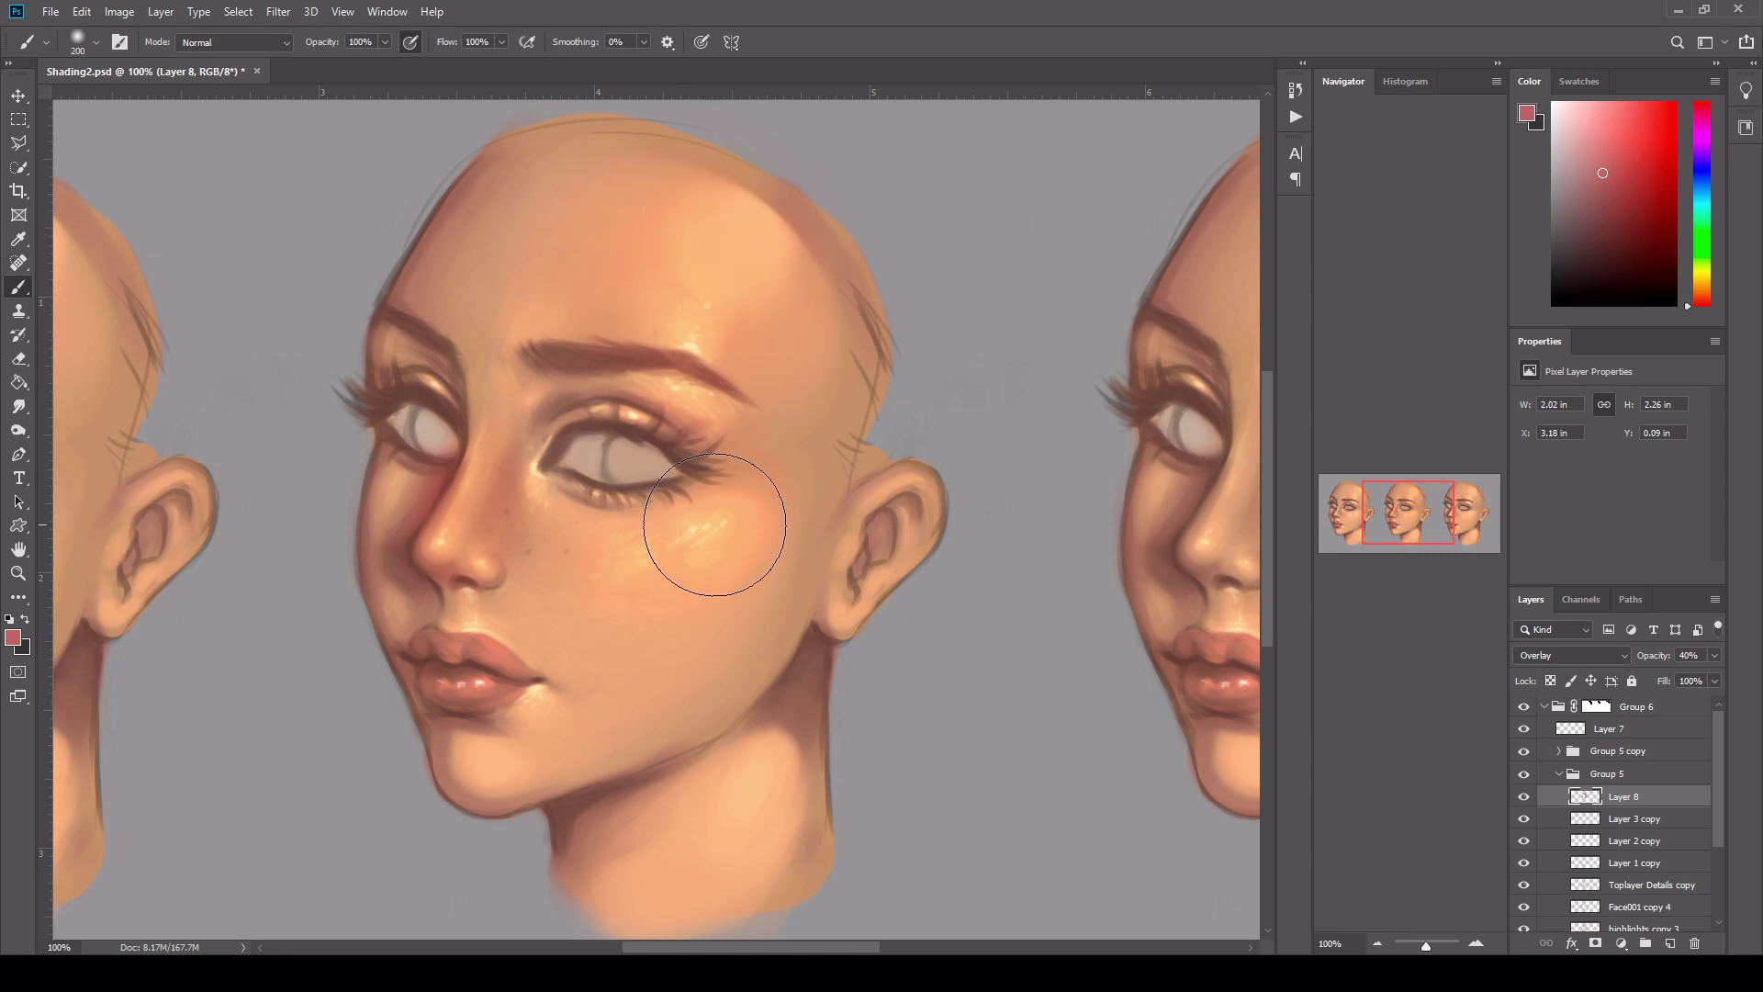
{"action": "mouse_move", "coordinate": [712, 523]}
{"action": "left_mouse_down"}
{"action": "mouse_move", "coordinate": [684, 555]}
{"action": "mouse_move", "coordinate": [605, 548]}
{"action": "mouse_move", "coordinate": [660, 584]}
{"action": "mouse_move", "coordinate": [598, 581]}
{"action": "mouse_move", "coordinate": [745, 488]}
{"action": "mouse_move", "coordinate": [597, 571]}
{"action": "mouse_move", "coordinate": [746, 494]}
{"action": "mouse_move", "coordinate": [563, 570]}
{"action": "mouse_move", "coordinate": [581, 658]}
{"action": "mouse_move", "coordinate": [489, 739]}
{"action": "mouse_move", "coordinate": [531, 730]}
{"action": "mouse_move", "coordinate": [465, 608]}
{"action": "left_mouse_up"}
- Reduce the brush size and tint the middle face's ear with soft red
{"action": "key", "text": "bracketleft"}
{"action": "key", "text": "bracketleft"}
{"action": "key", "text": "bracketleft"}
{"action": "key", "text": "bracketright"}
{"action": "key", "text": "bracketright"}
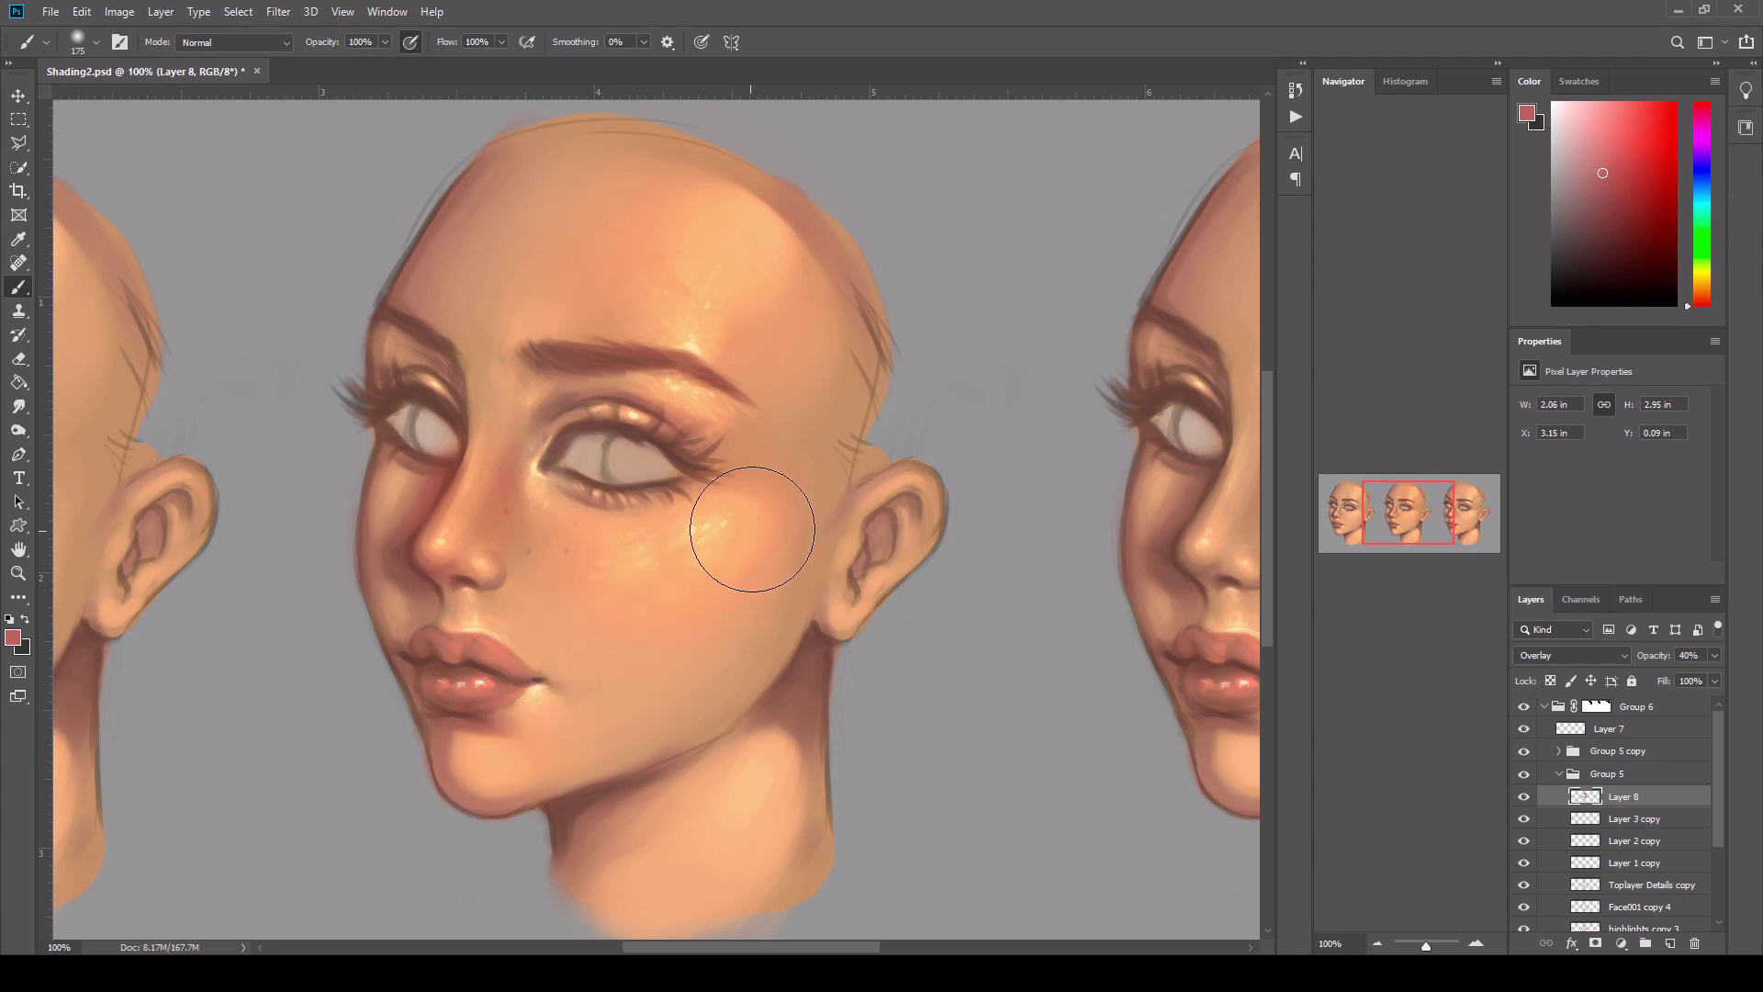
{"action": "key", "text": "bracketleft"}
{"action": "key", "text": "bracketleft"}
{"action": "key", "text": "bracketleft"}
{"action": "key", "text": "bracketleft"}
{"action": "left_click_drag", "start_coordinate": [883, 516], "coordinate": [896, 500]}
- Brush soft red onto the far cheek beside the nose with a smaller brush
{"action": "key", "text": "bracketleft"}
{"action": "key", "text": "bracketleft"}
{"action": "key", "text": "bracketleft"}
{"action": "left_click_drag", "start_coordinate": [397, 485], "coordinate": [390, 515]}
- Choose a deeper red and tint the middle face's lips with a 100 px brush
{"action": "key", "text": "bracketright"}
{"action": "key", "text": "bracketright"}
{"action": "key", "text": "bracketright"}
{"action": "key", "text": "bracketright"}
{"action": "mouse_move", "coordinate": [1392, 518]}
{"action": "left_mouse_down"}
{"action": "mouse_move", "coordinate": [1356, 510]}
{"action": "mouse_move", "coordinate": [1391, 512]}
{"action": "left_mouse_up"}
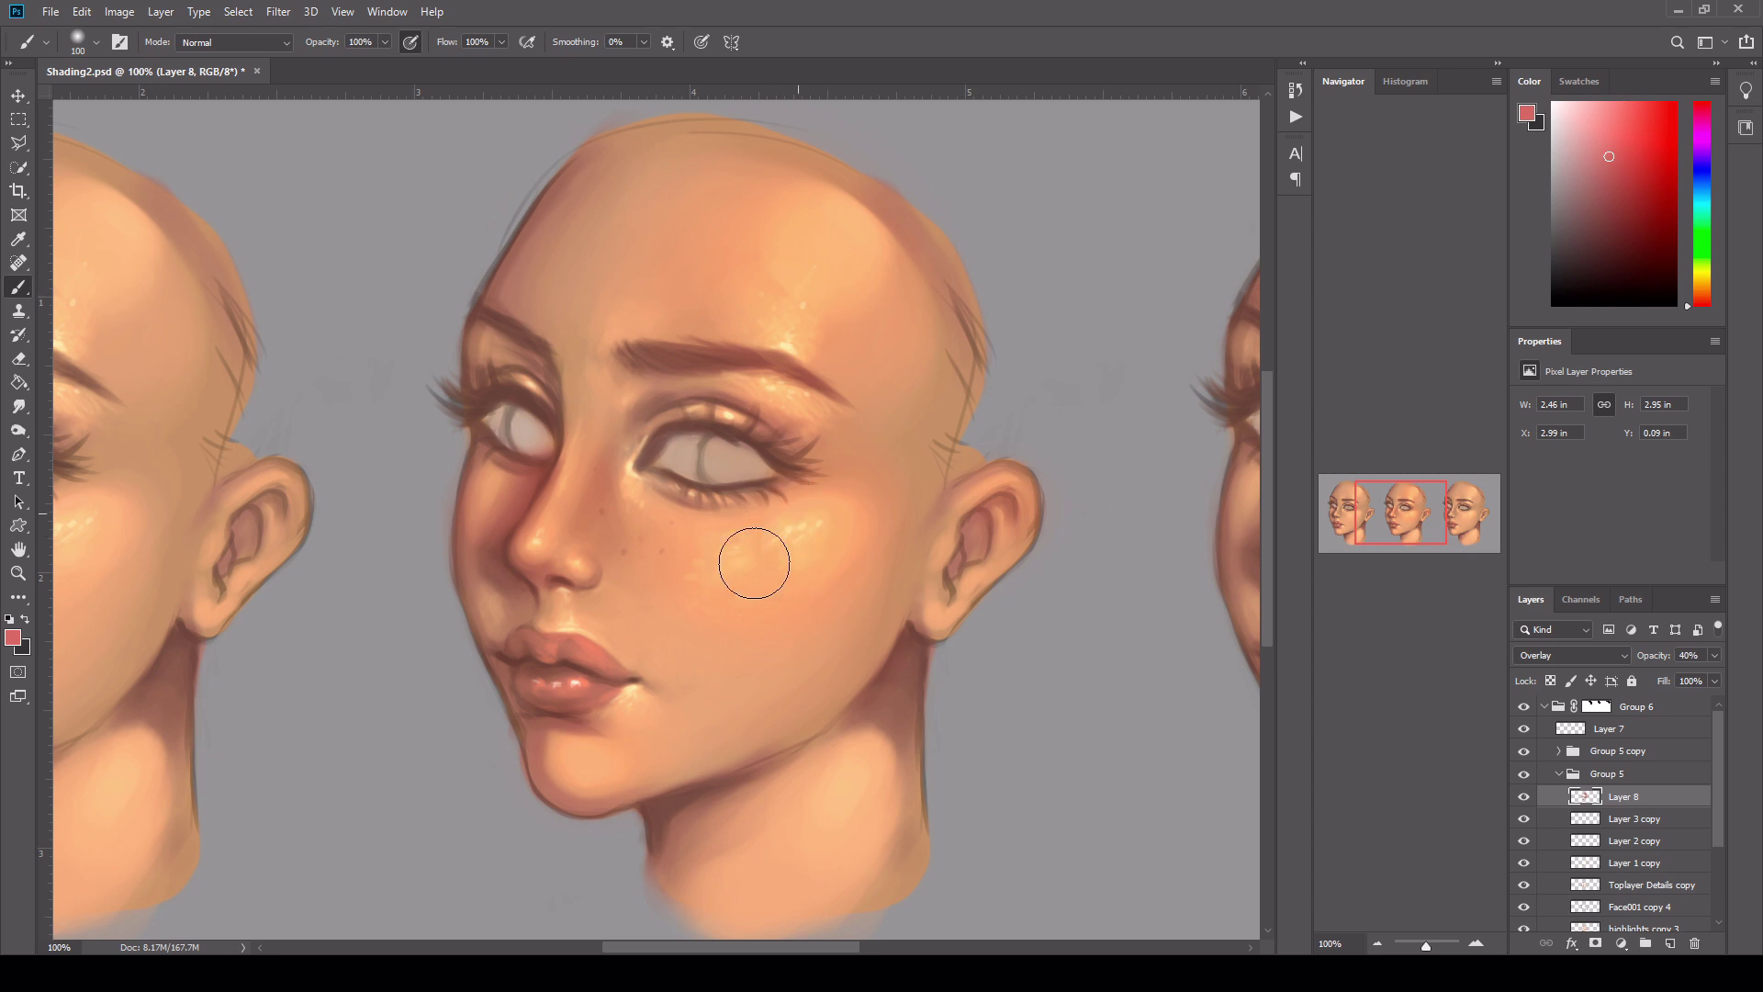
{"action": "left_click", "coordinate": [1616, 189]}
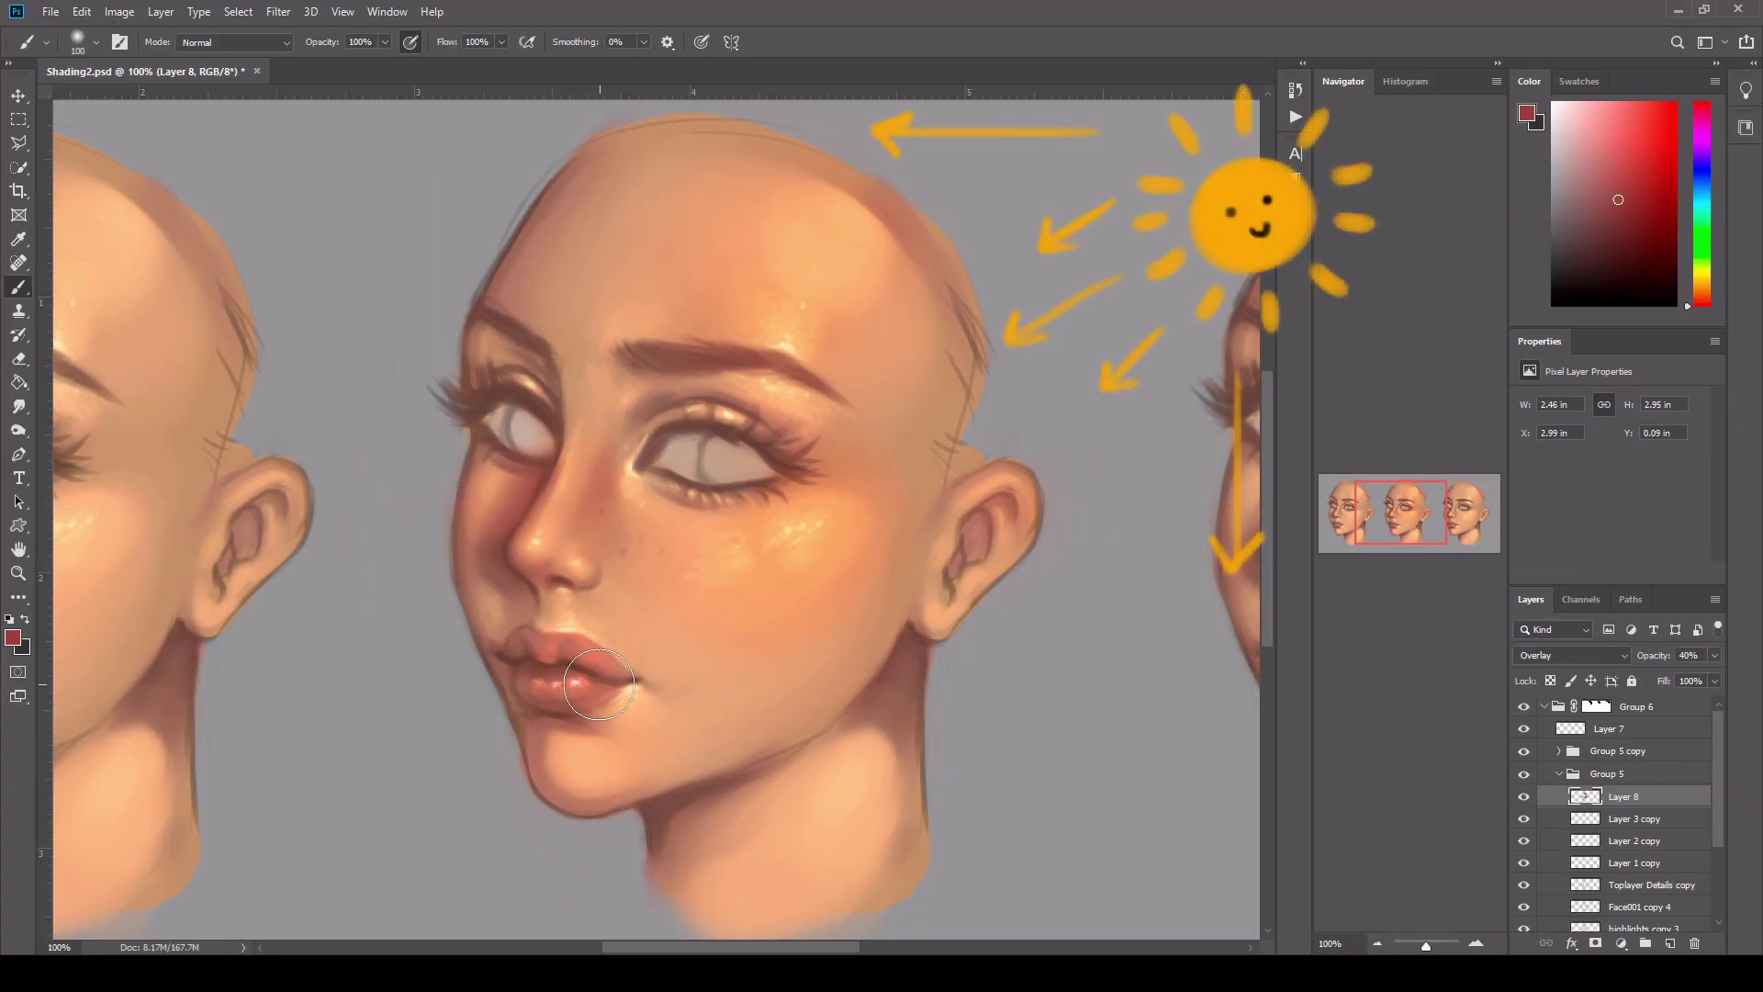
{"action": "left_click_drag", "start_coordinate": [543, 659], "coordinate": [570, 691]}
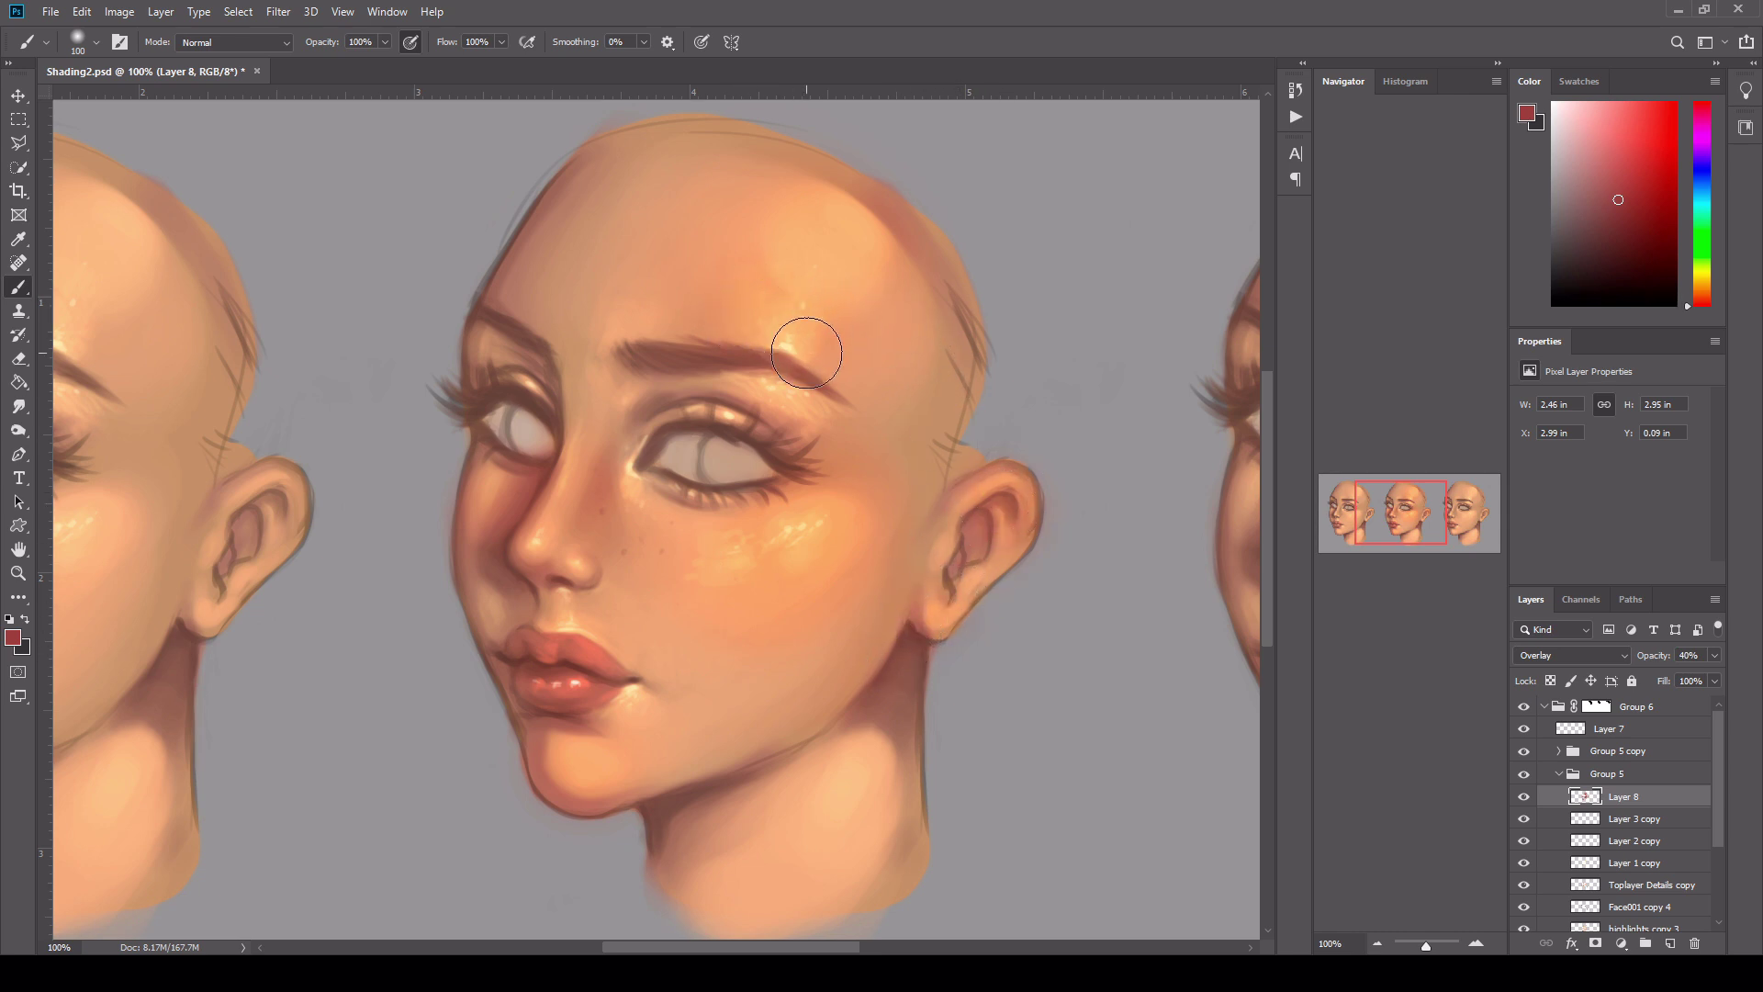
- Paint deeper red around the lids and lashes of both eyes with a 45 px brush
{"action": "key", "text": "bracketleft"}
{"action": "left_click_drag", "start_coordinate": [697, 497], "coordinate": [764, 480]}
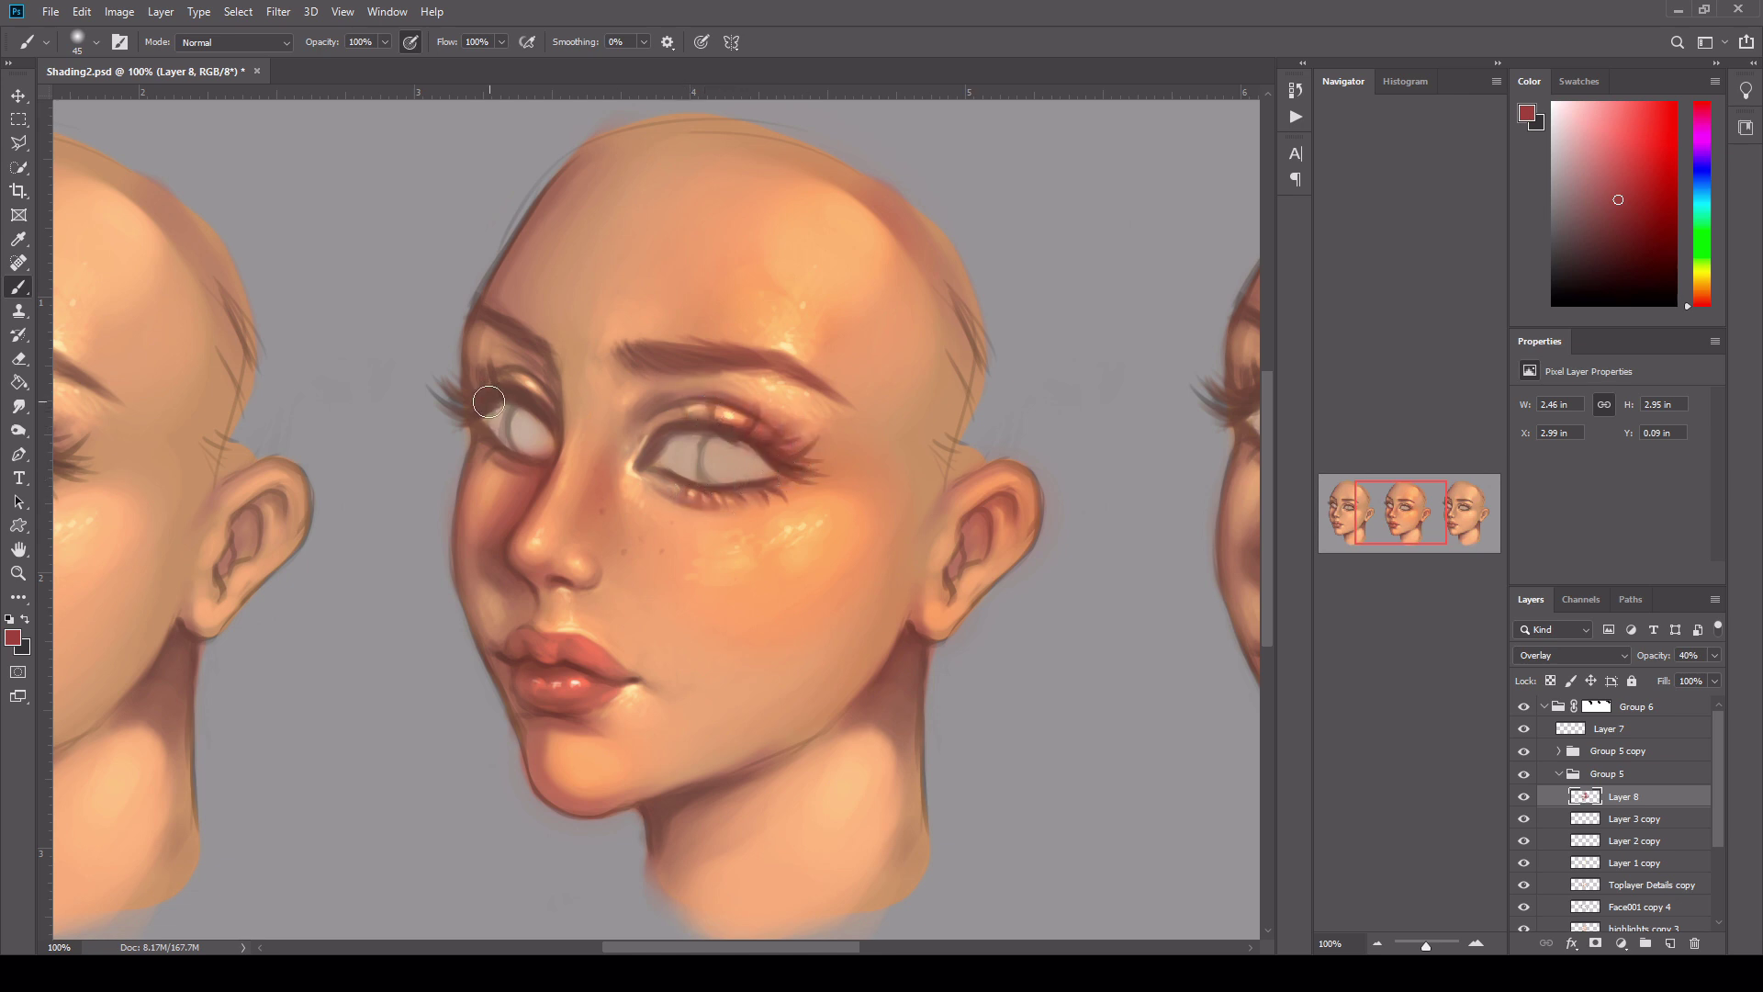
{"action": "left_click_drag", "start_coordinate": [487, 465], "coordinate": [536, 466]}
- Choose a muted blue and brush cool tones around the near eye's inner corner
{"action": "mouse_move", "coordinate": [1405, 531]}
{"action": "left_mouse_down"}
{"action": "mouse_move", "coordinate": [1375, 528]}
{"action": "mouse_move", "coordinate": [1407, 527]}
{"action": "left_mouse_up"}
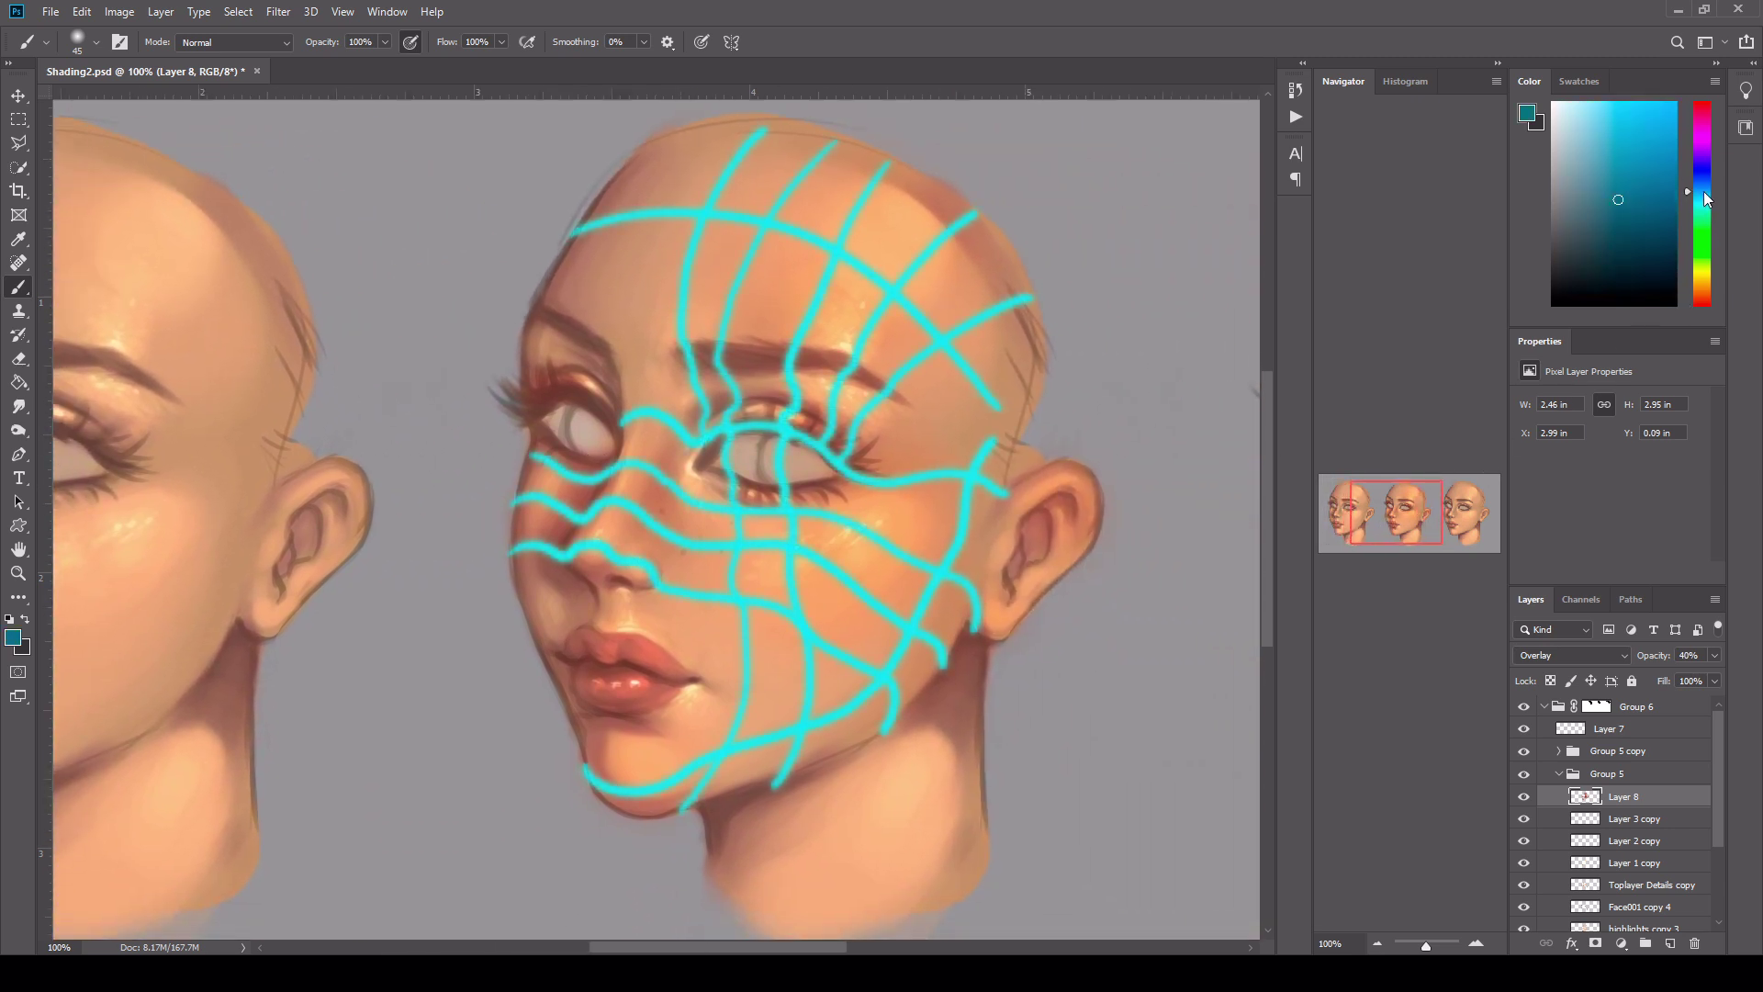
{"action": "left_click", "coordinate": [1698, 188]}
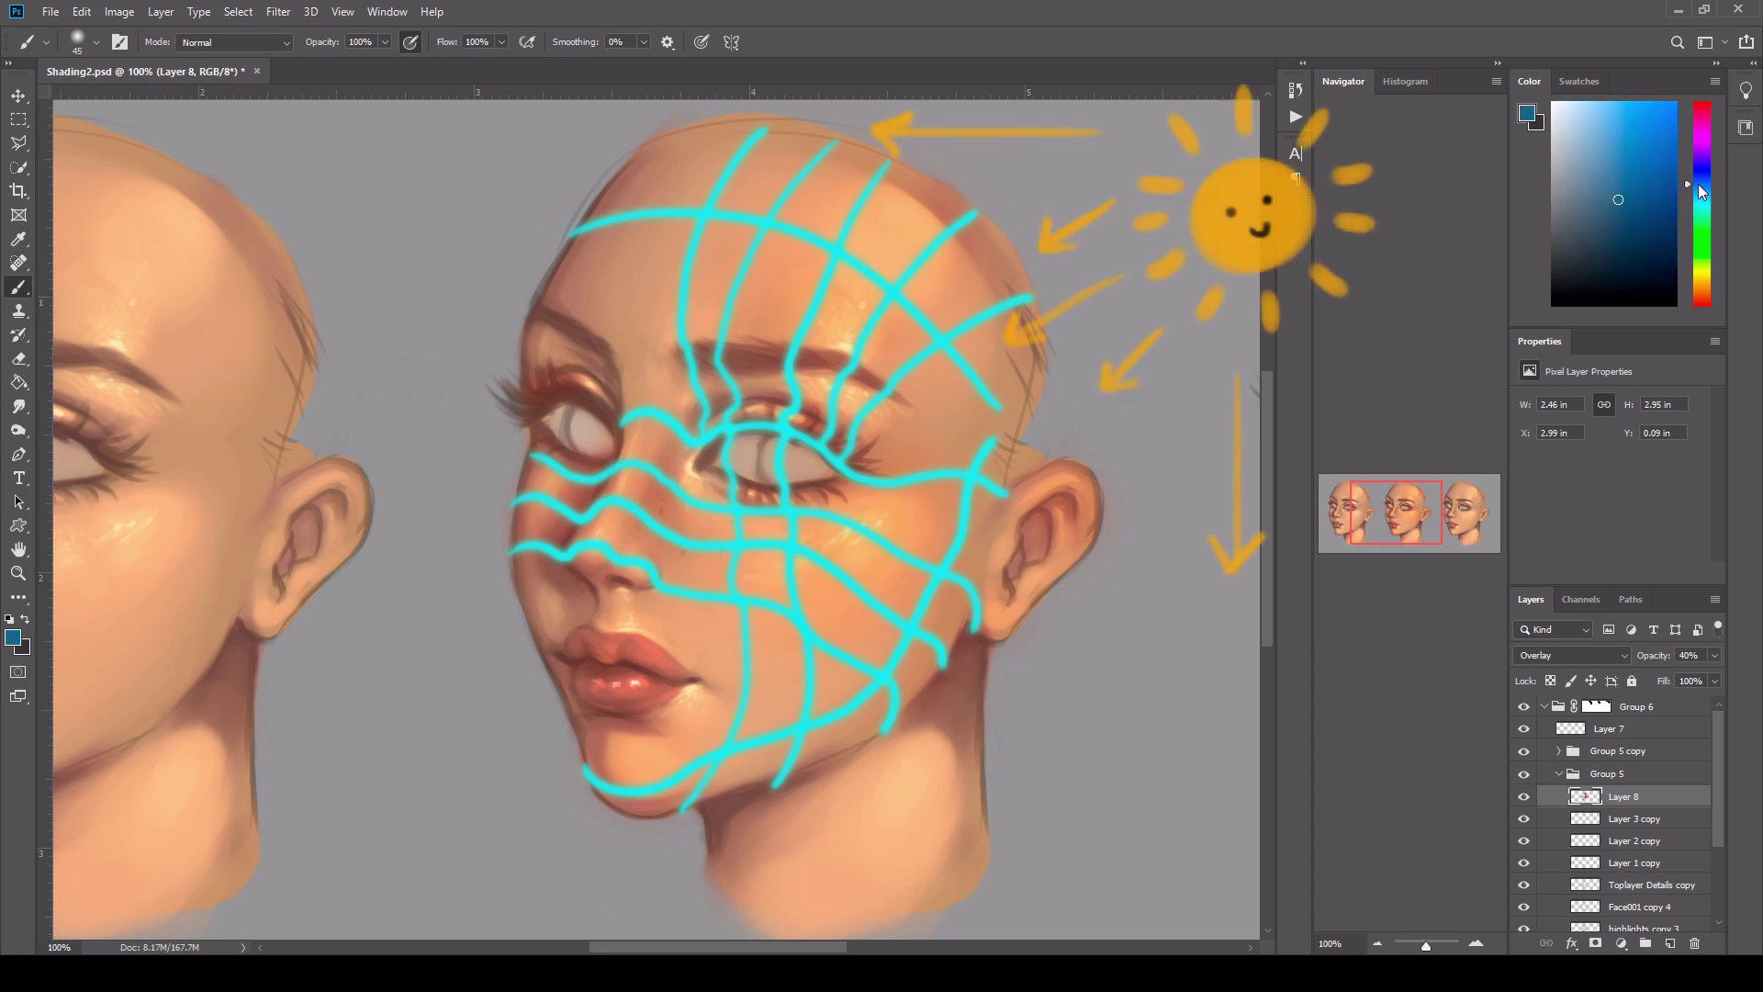
{"action": "left_click", "coordinate": [1578, 203]}
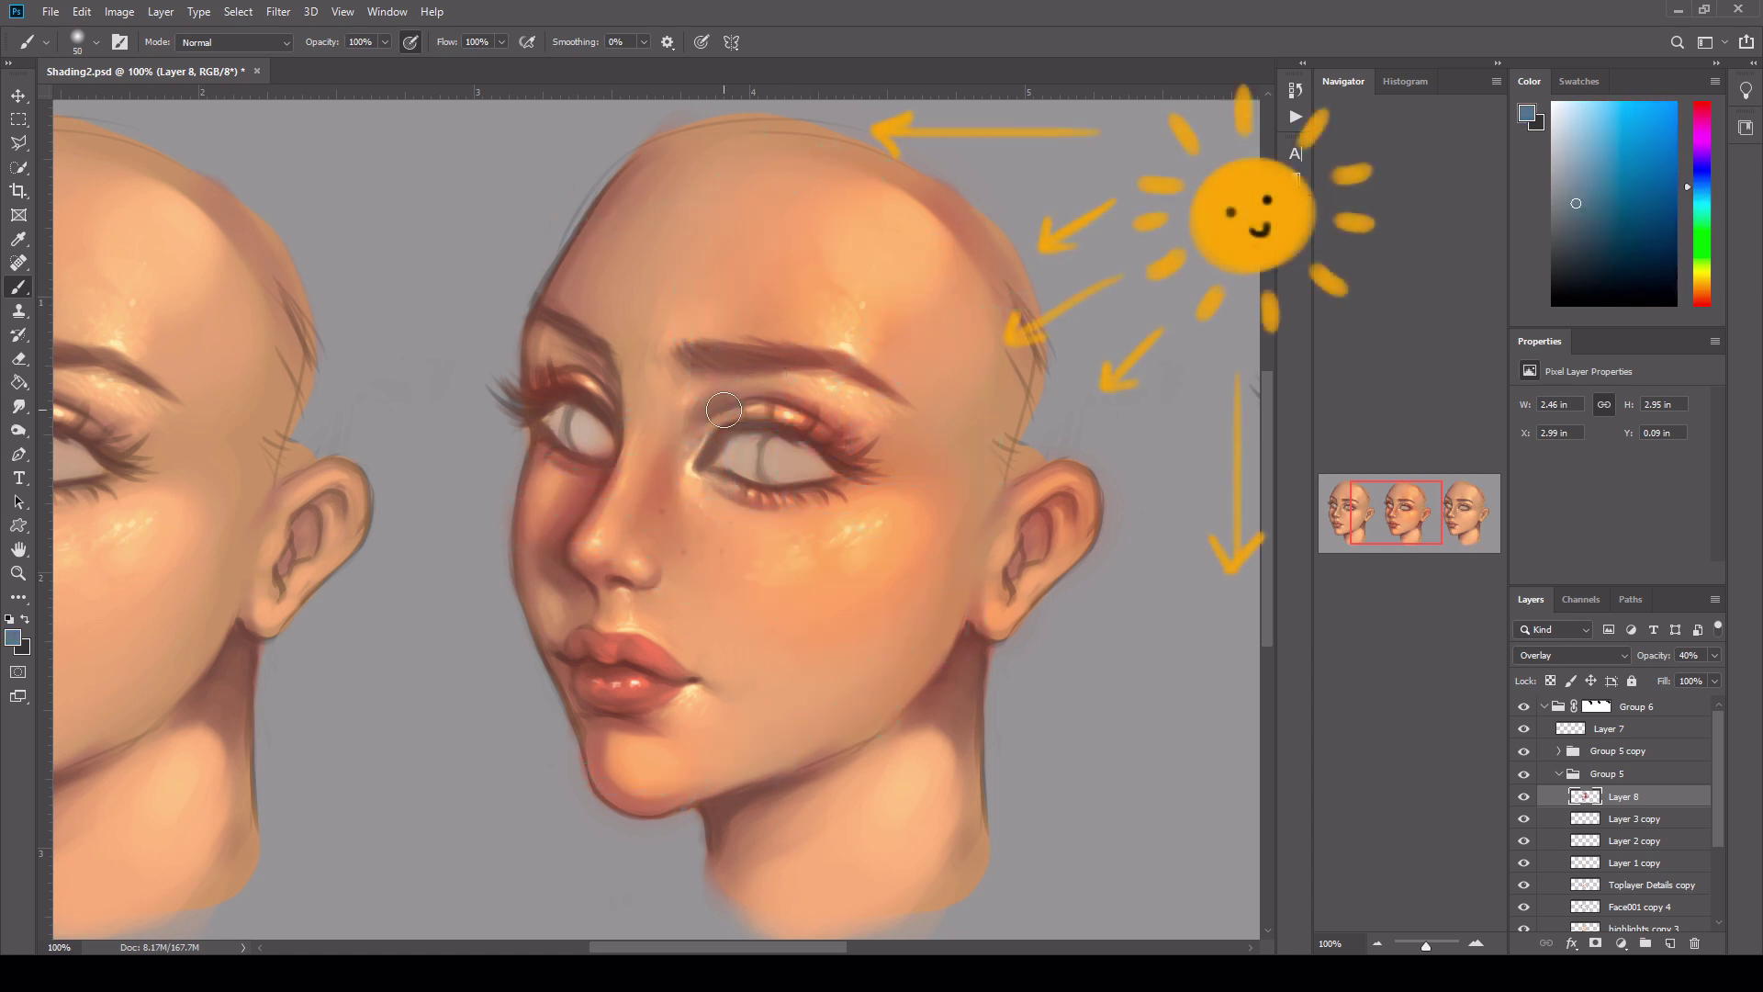
{"action": "key", "text": "bracketright"}
{"action": "key", "text": "bracketright"}
- Choose a darker muted blue and add cool shadow accents to the eye, ear and mouth corner
{"action": "left_click_drag", "start_coordinate": [1600, 215], "coordinate": [1602, 223]}
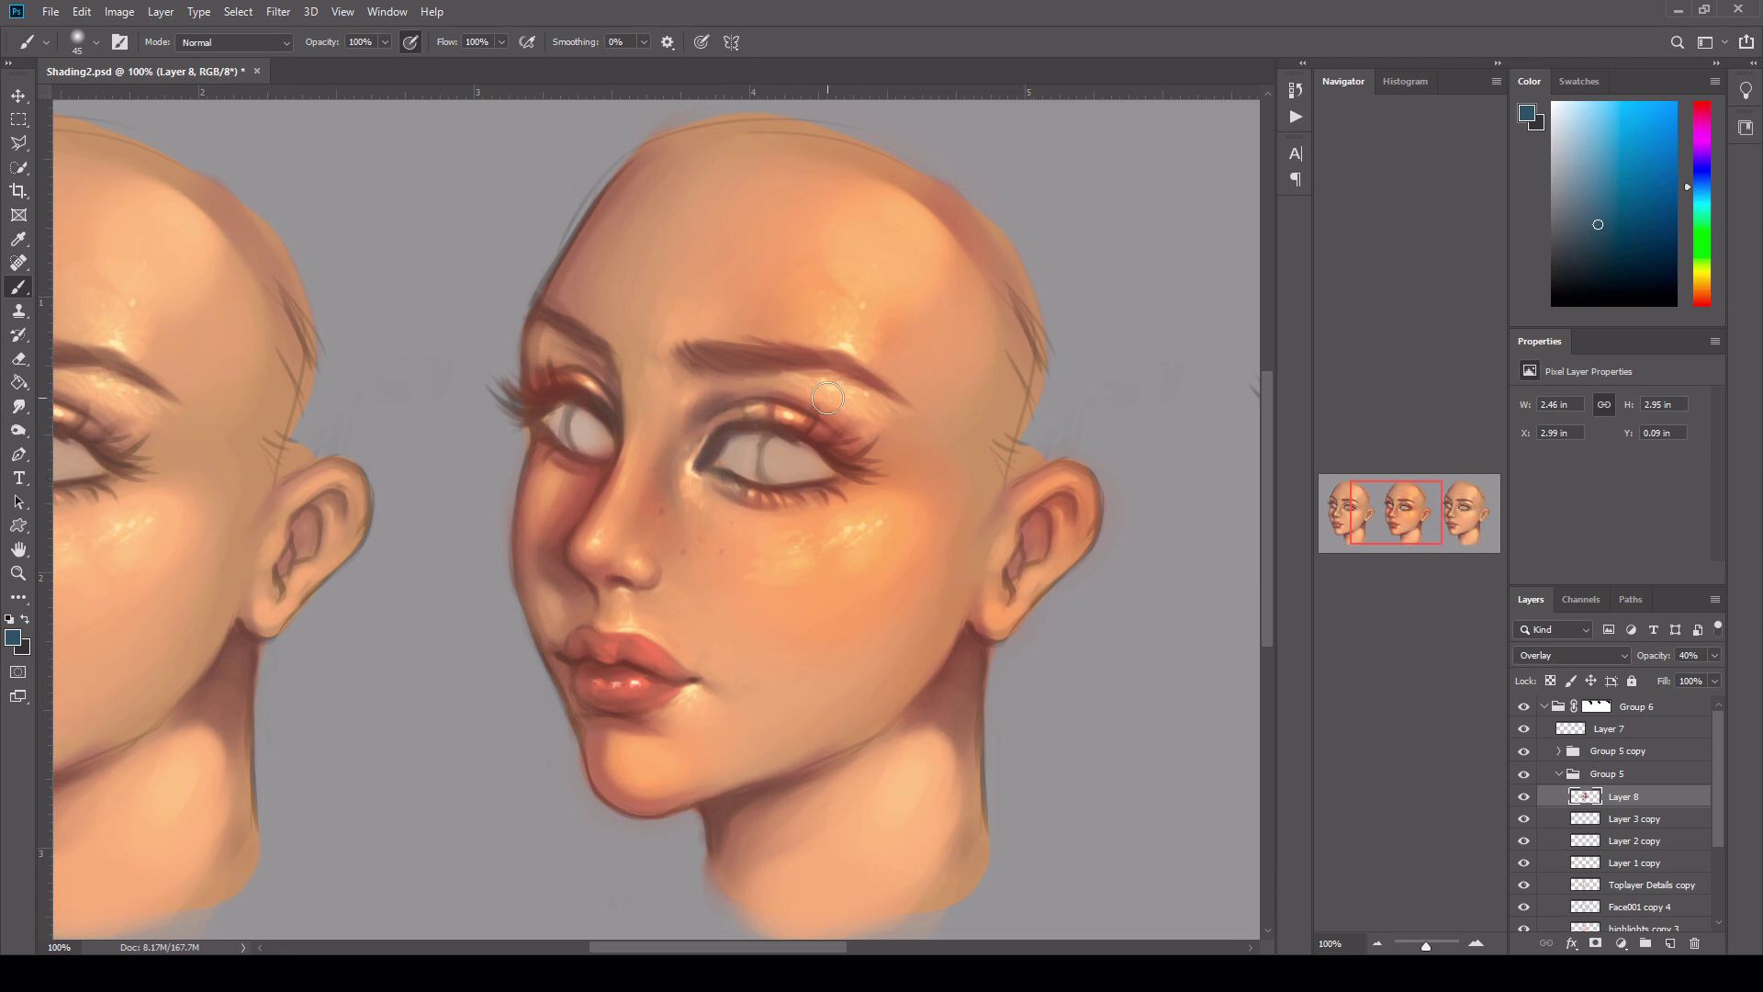
{"action": "key", "text": "bracketright"}
{"action": "key", "text": "bracketright"}
{"action": "key", "text": "bracketright"}
{"action": "key", "text": "bracketright"}
{"action": "key", "text": "bracketleft"}
{"action": "key", "text": "bracketleft"}
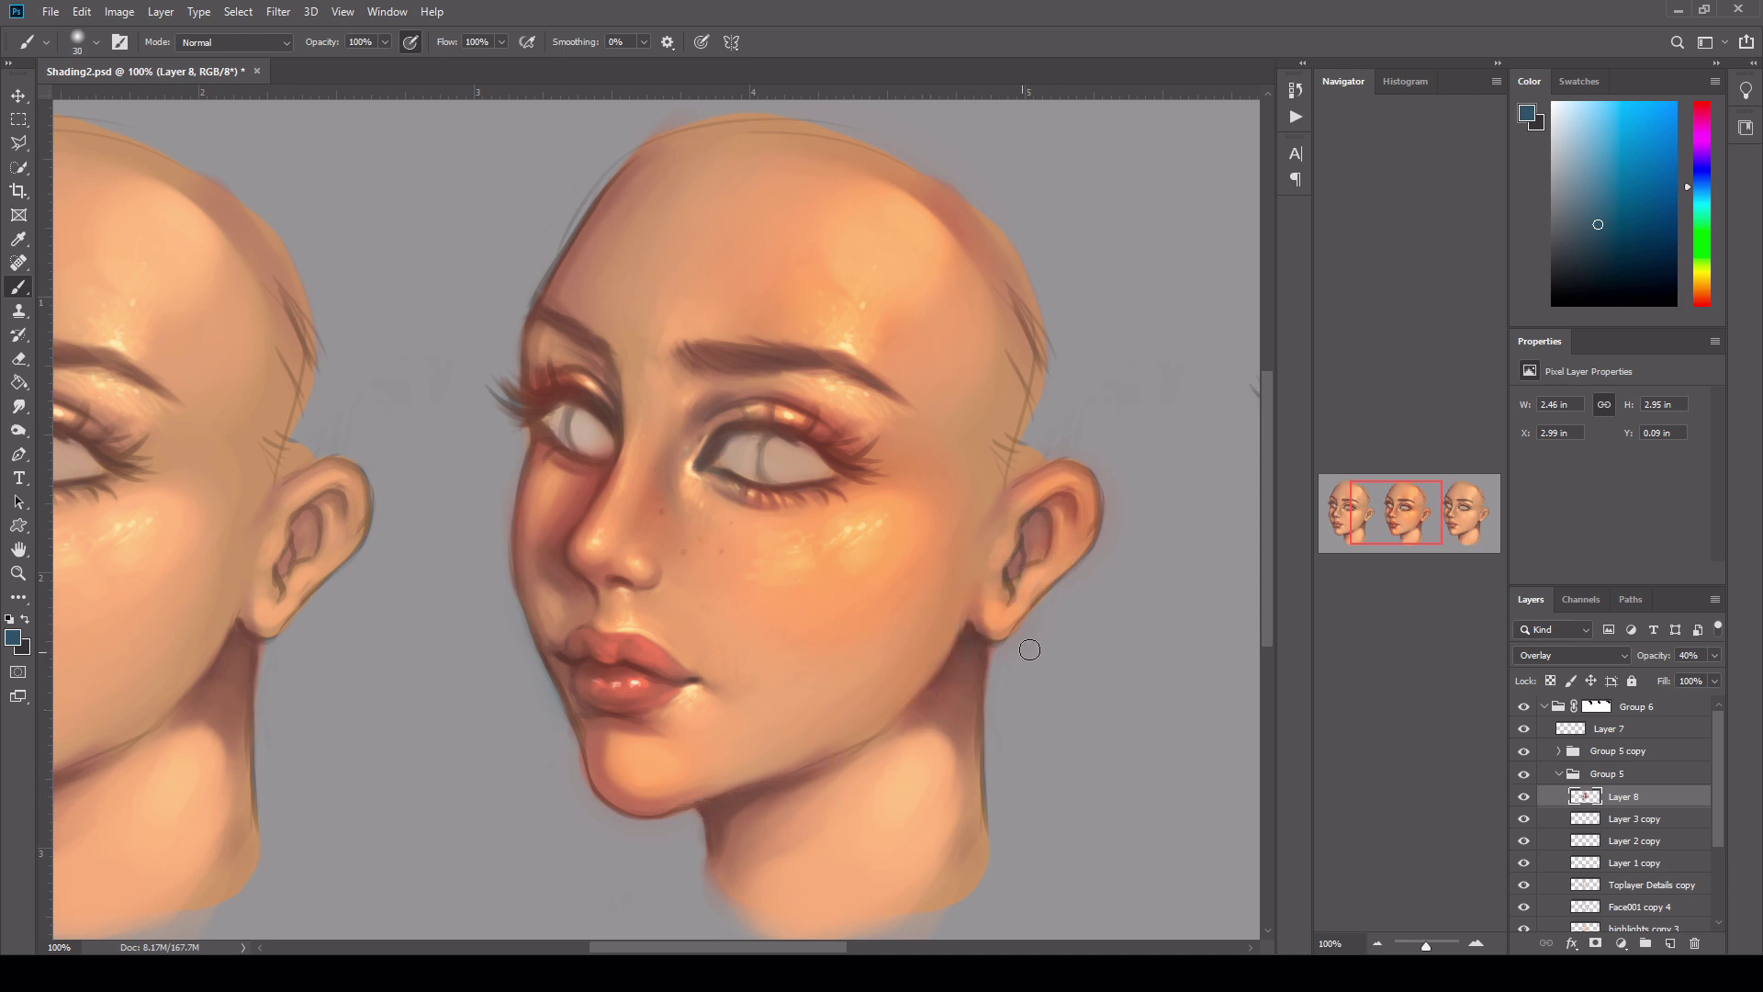
- Collapse Group 5 and delete the existing Group 5 copy that holds the third face
{"action": "mouse_move", "coordinate": [1418, 516]}
{"action": "left_mouse_down"}
{"action": "mouse_move", "coordinate": [1384, 514]}
{"action": "mouse_move", "coordinate": [1439, 514]}
{"action": "mouse_move", "coordinate": [1413, 514]}
{"action": "left_mouse_up"}
{"action": "left_click", "coordinate": [1558, 781]}
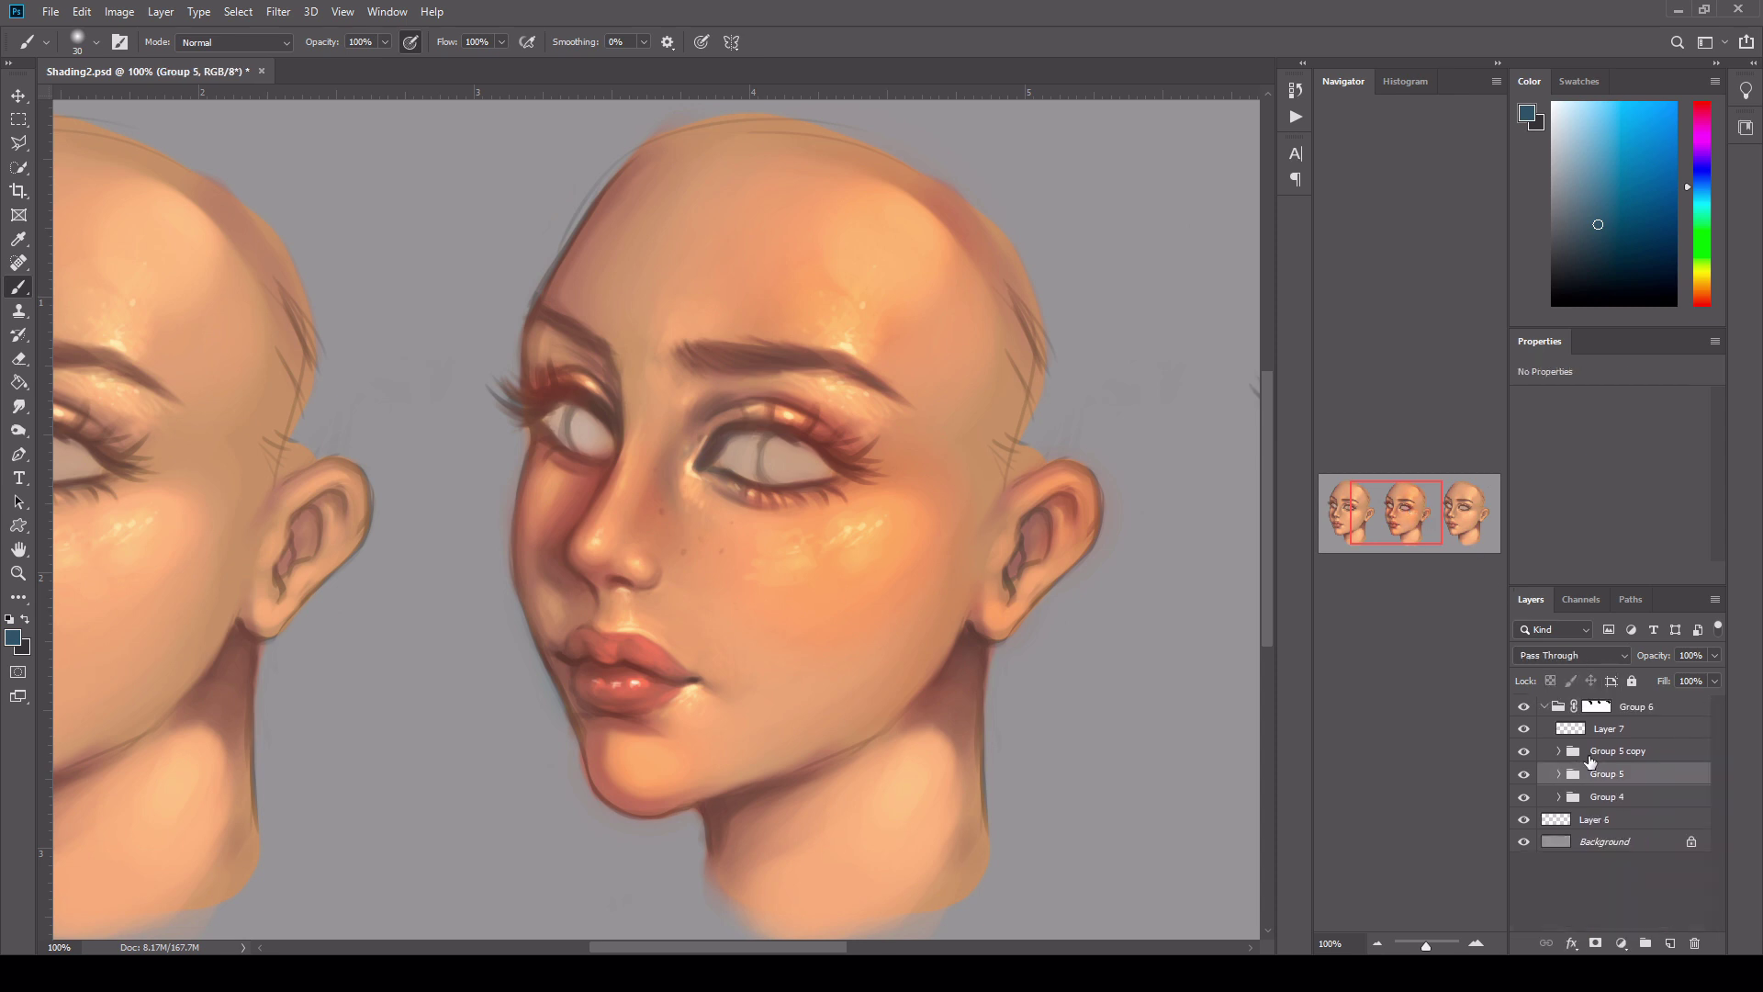
{"action": "left_click", "coordinate": [1602, 751]}
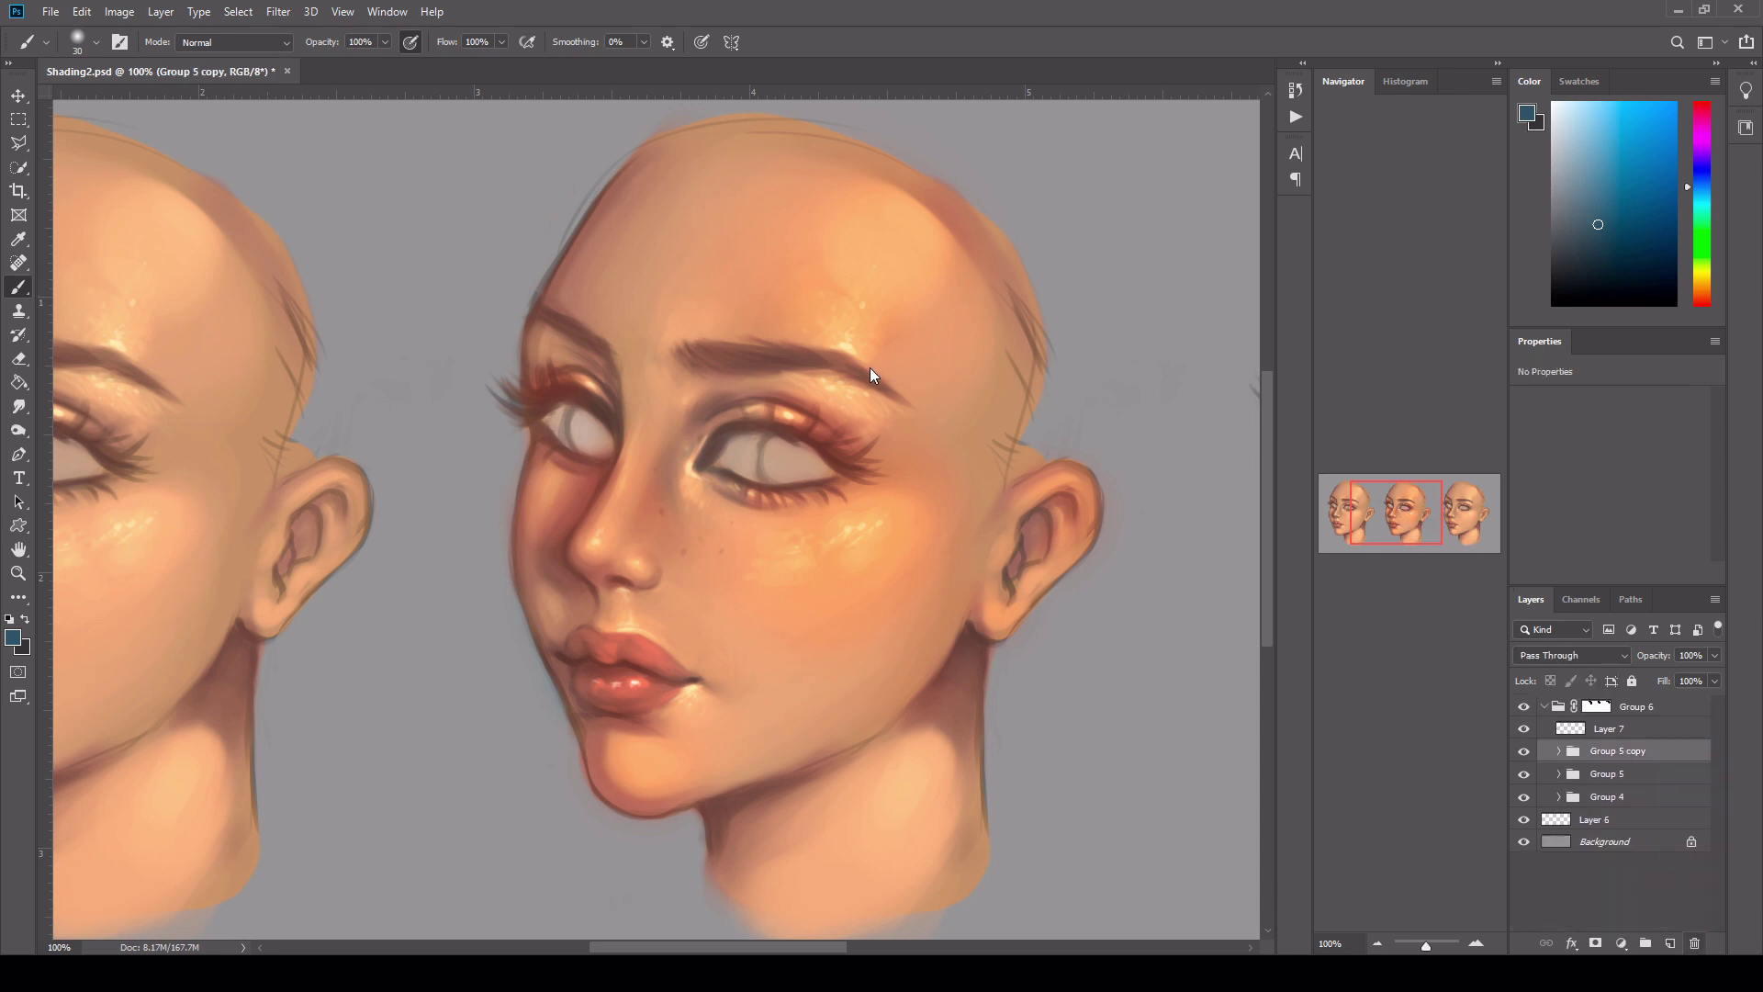
{"action": "key", "text": "Delete"}
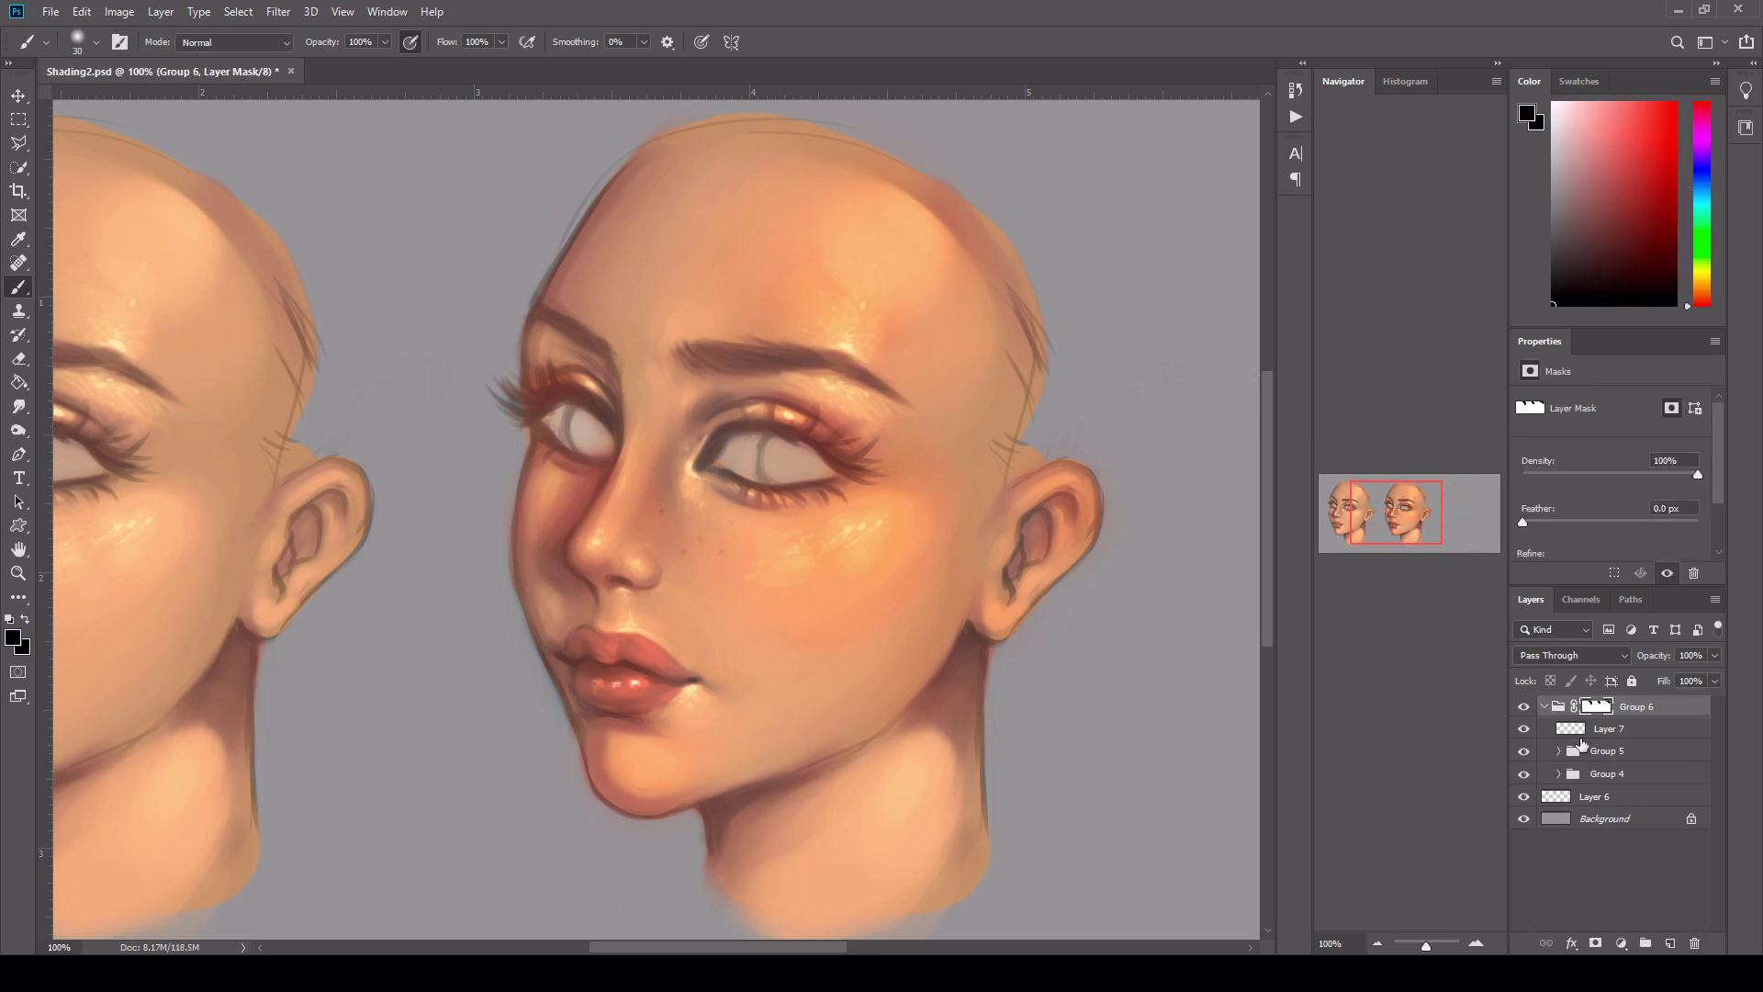
- Duplicate Group 5 and move the copy into the empty space for the third face
{"action": "left_click", "coordinate": [1581, 745]}
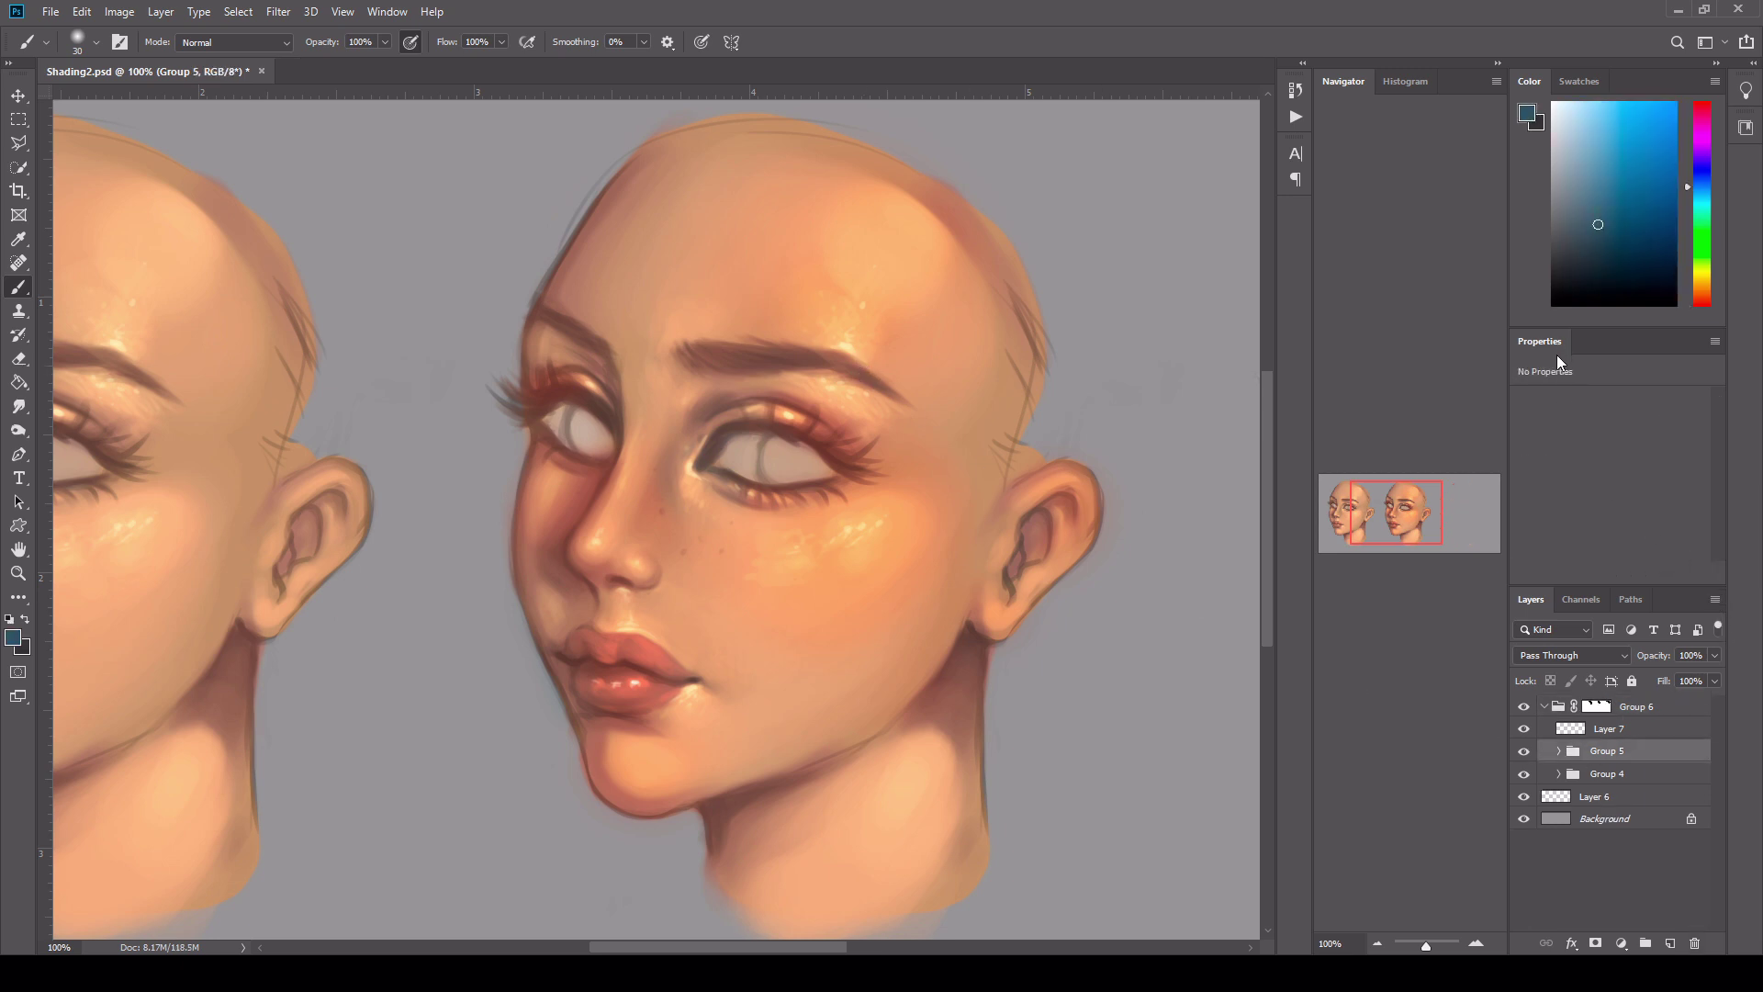
{"action": "key", "text": "ctrl+j"}
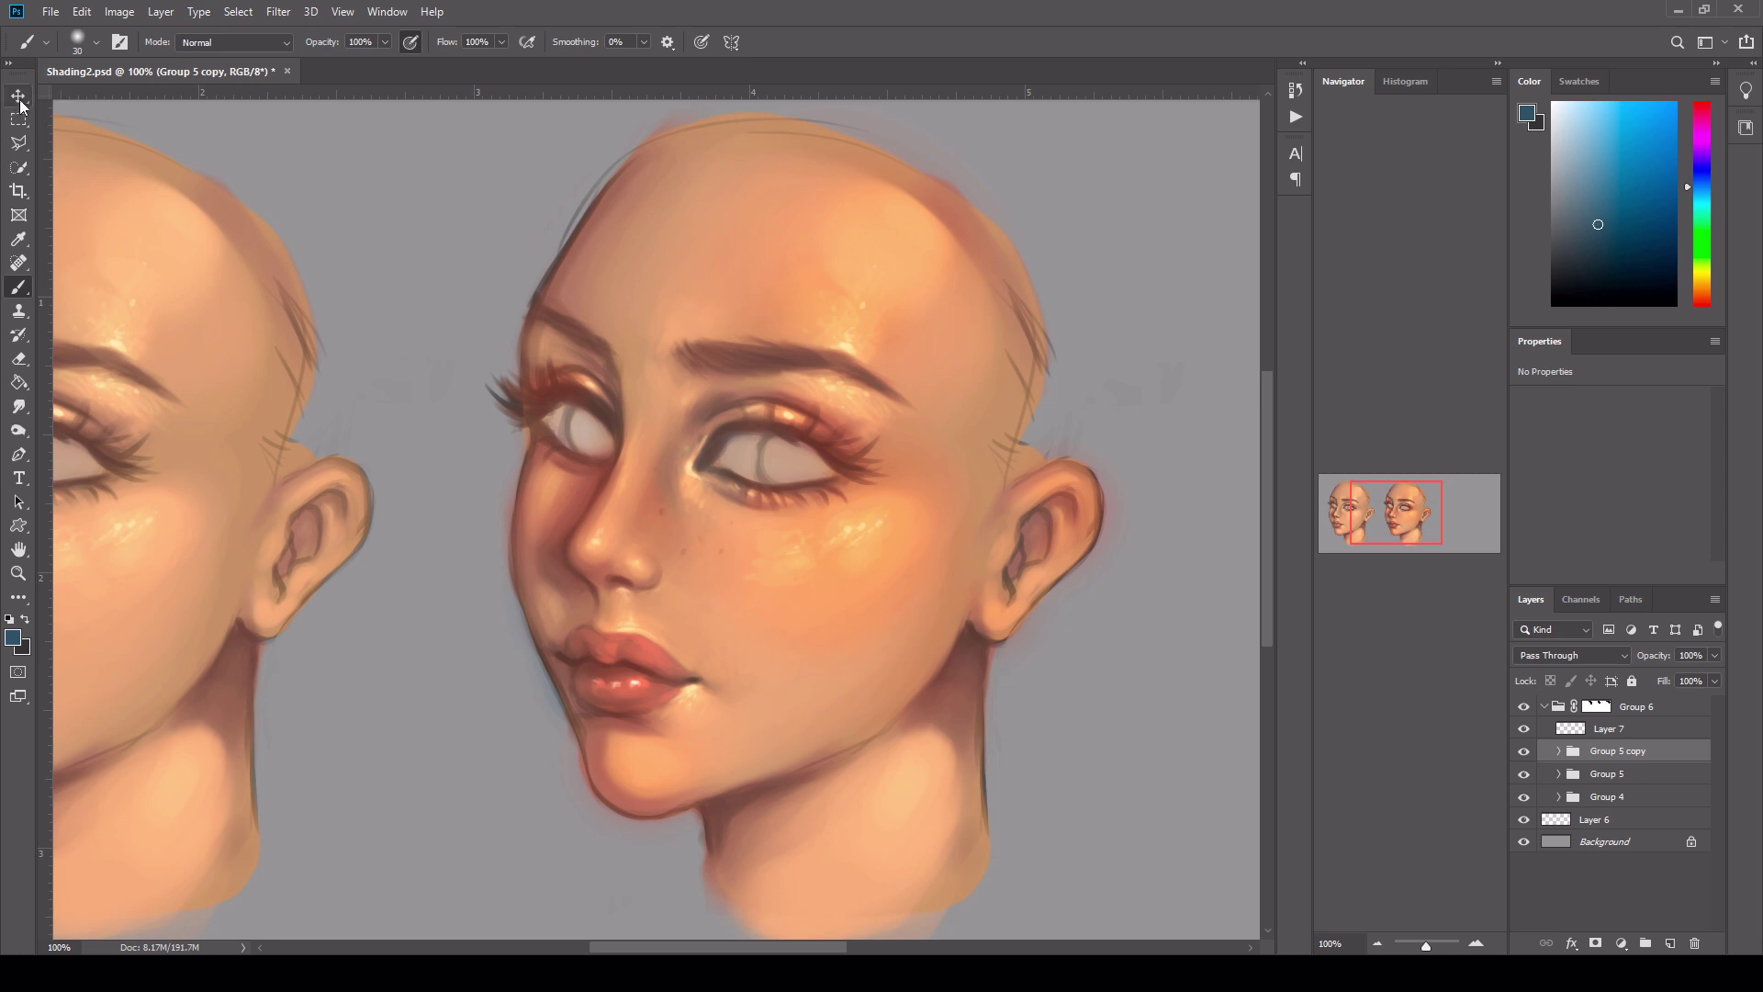
{"action": "left_click", "coordinate": [19, 103]}
{"action": "left_click_drag", "start_coordinate": [765, 949], "coordinate": [855, 949]}
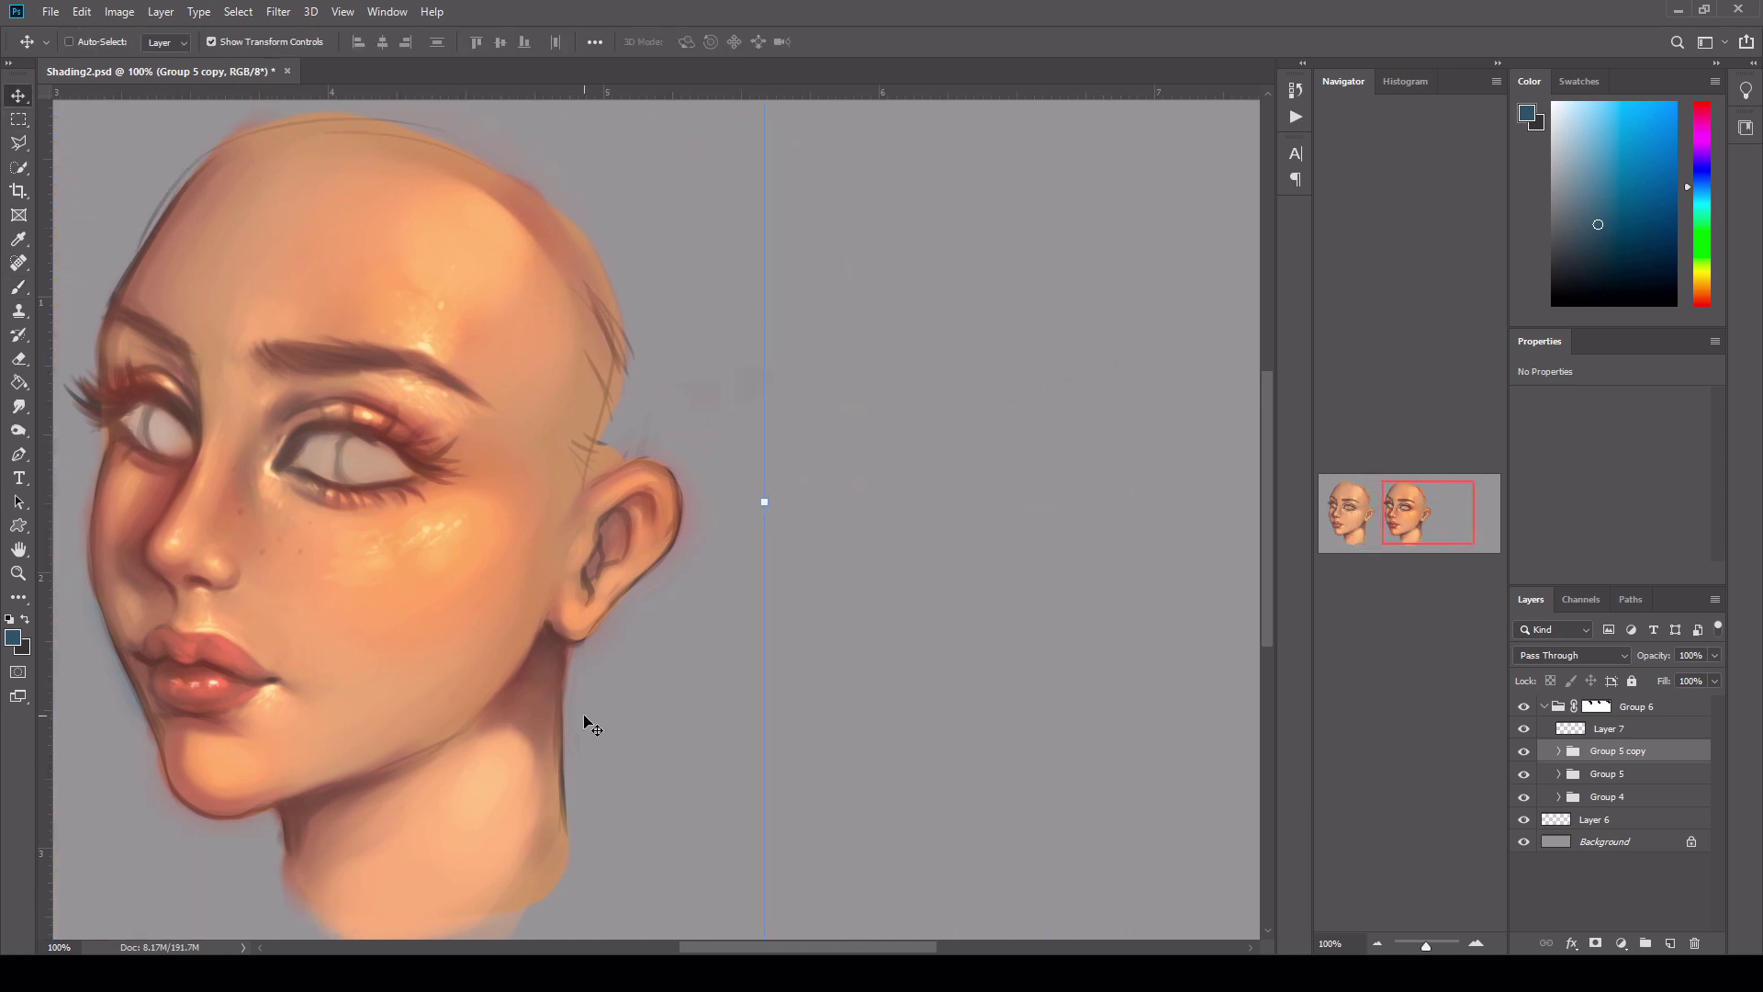
{"action": "left_click_drag", "start_coordinate": [514, 690], "coordinate": [1221, 690]}
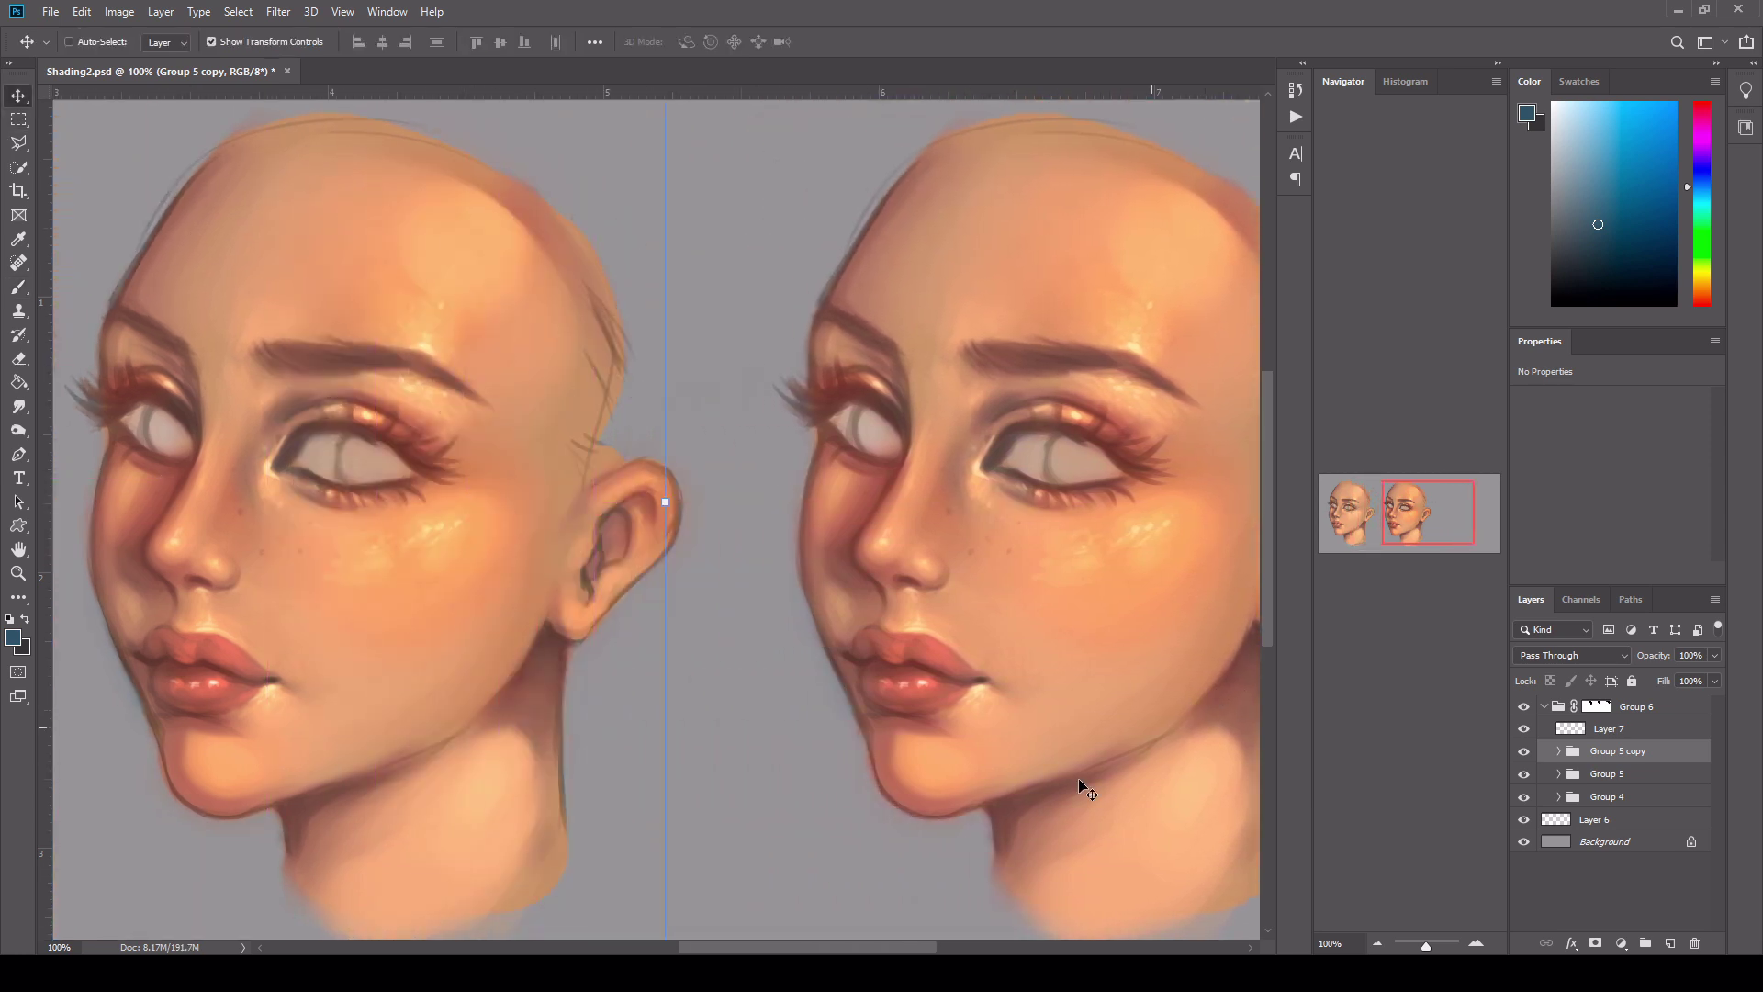
{"action": "left_click_drag", "start_coordinate": [861, 949], "coordinate": [824, 948]}
{"action": "left_click_drag", "start_coordinate": [868, 646], "coordinate": [933, 646]}
{"action": "mouse_move", "coordinate": [1441, 514]}
{"action": "left_mouse_down"}
{"action": "mouse_move", "coordinate": [1412, 515]}
{"action": "mouse_move", "coordinate": [1447, 516]}
{"action": "left_mouse_up"}
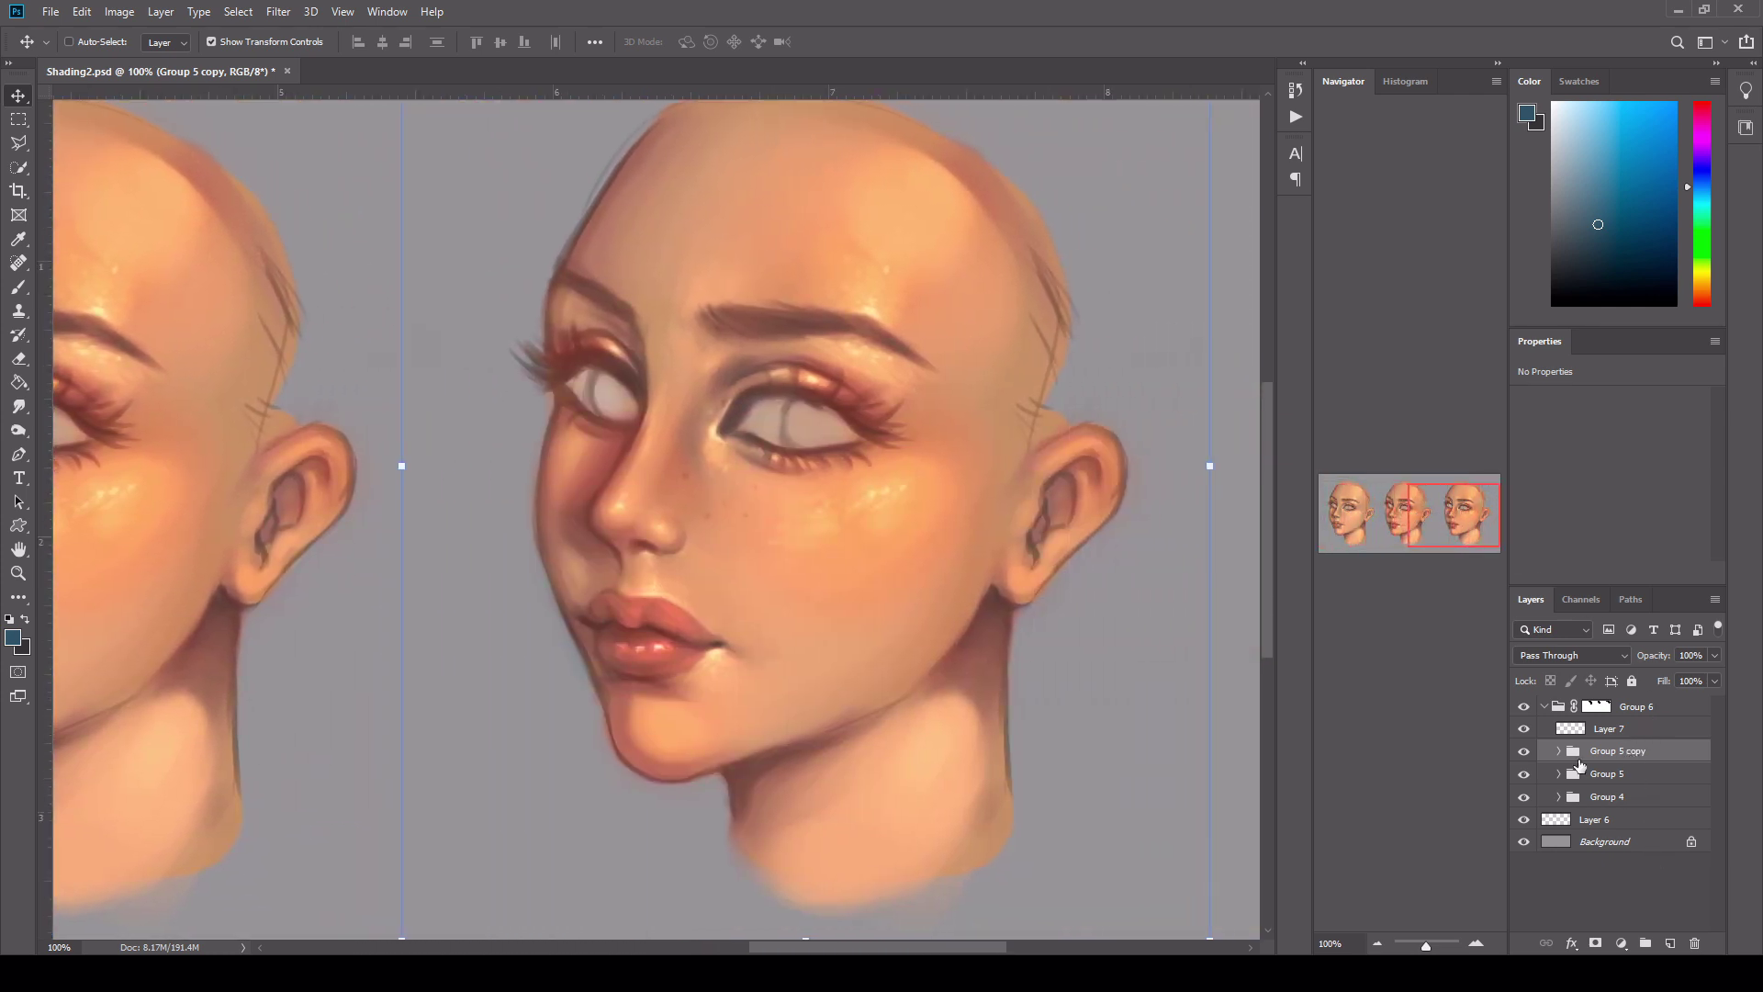
- Add a new layer above Layer 8 inside Group 5 copy for painting on the third face
{"action": "left_click", "coordinate": [1558, 751]}
{"action": "left_click", "coordinate": [1670, 943]}
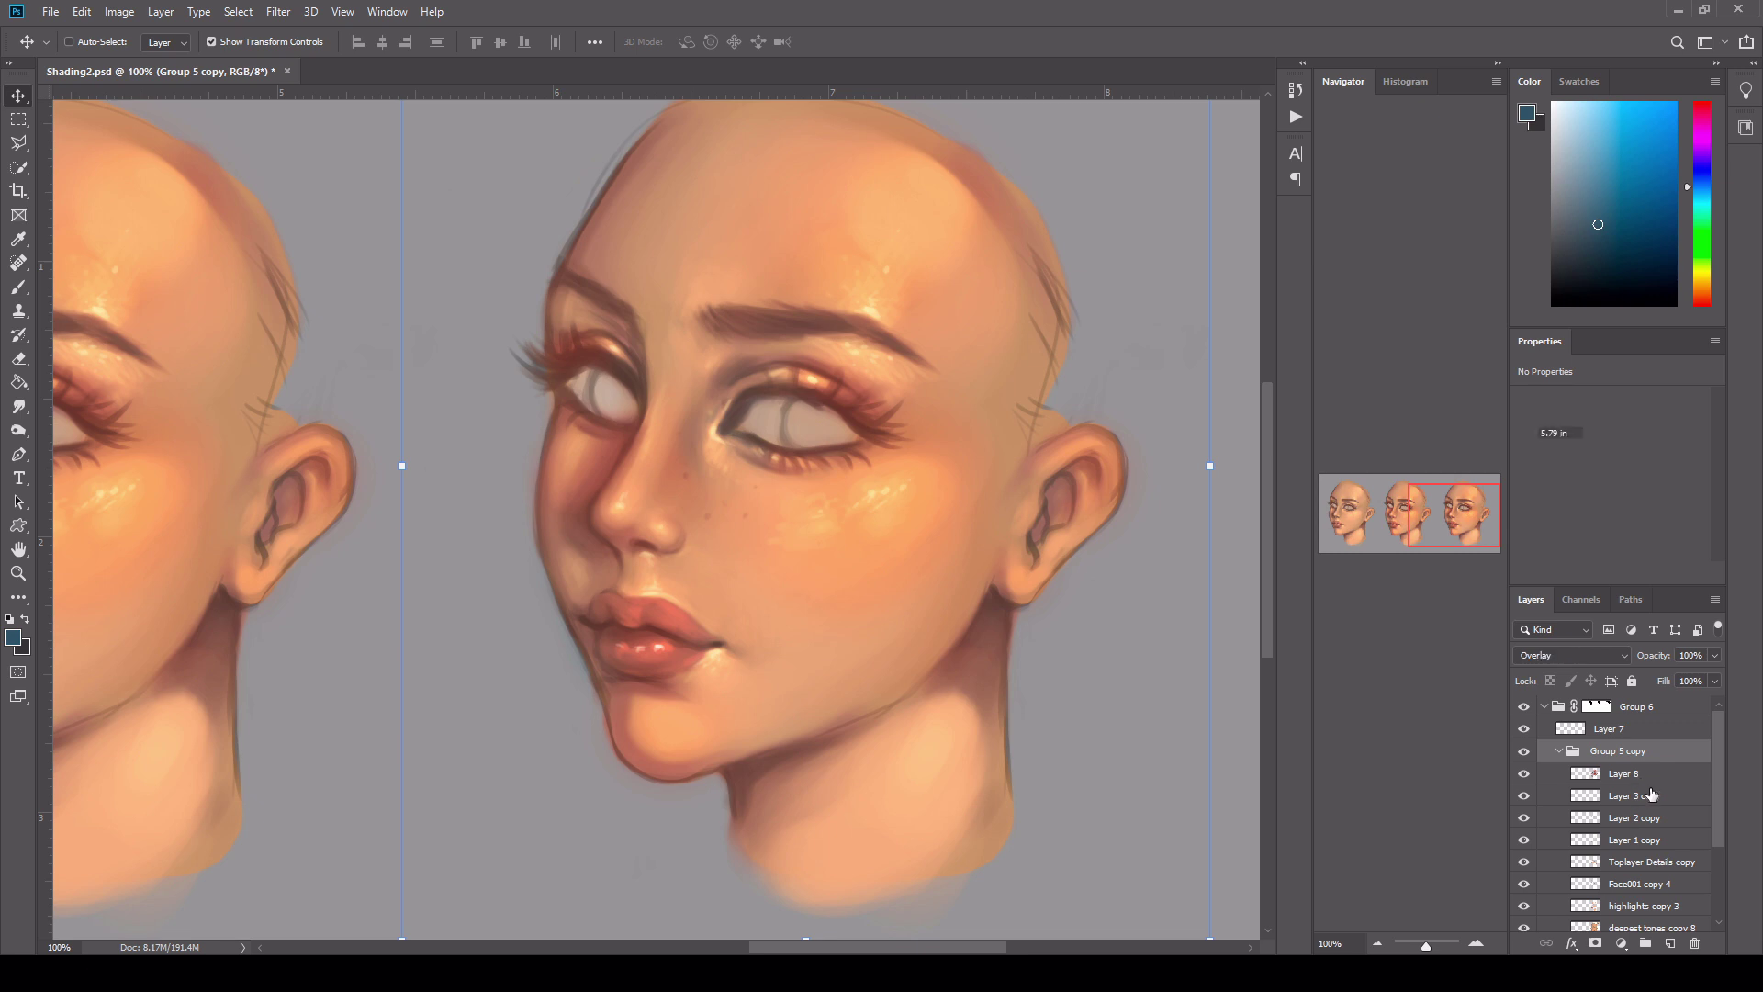
{"action": "left_click", "coordinate": [18, 287]}
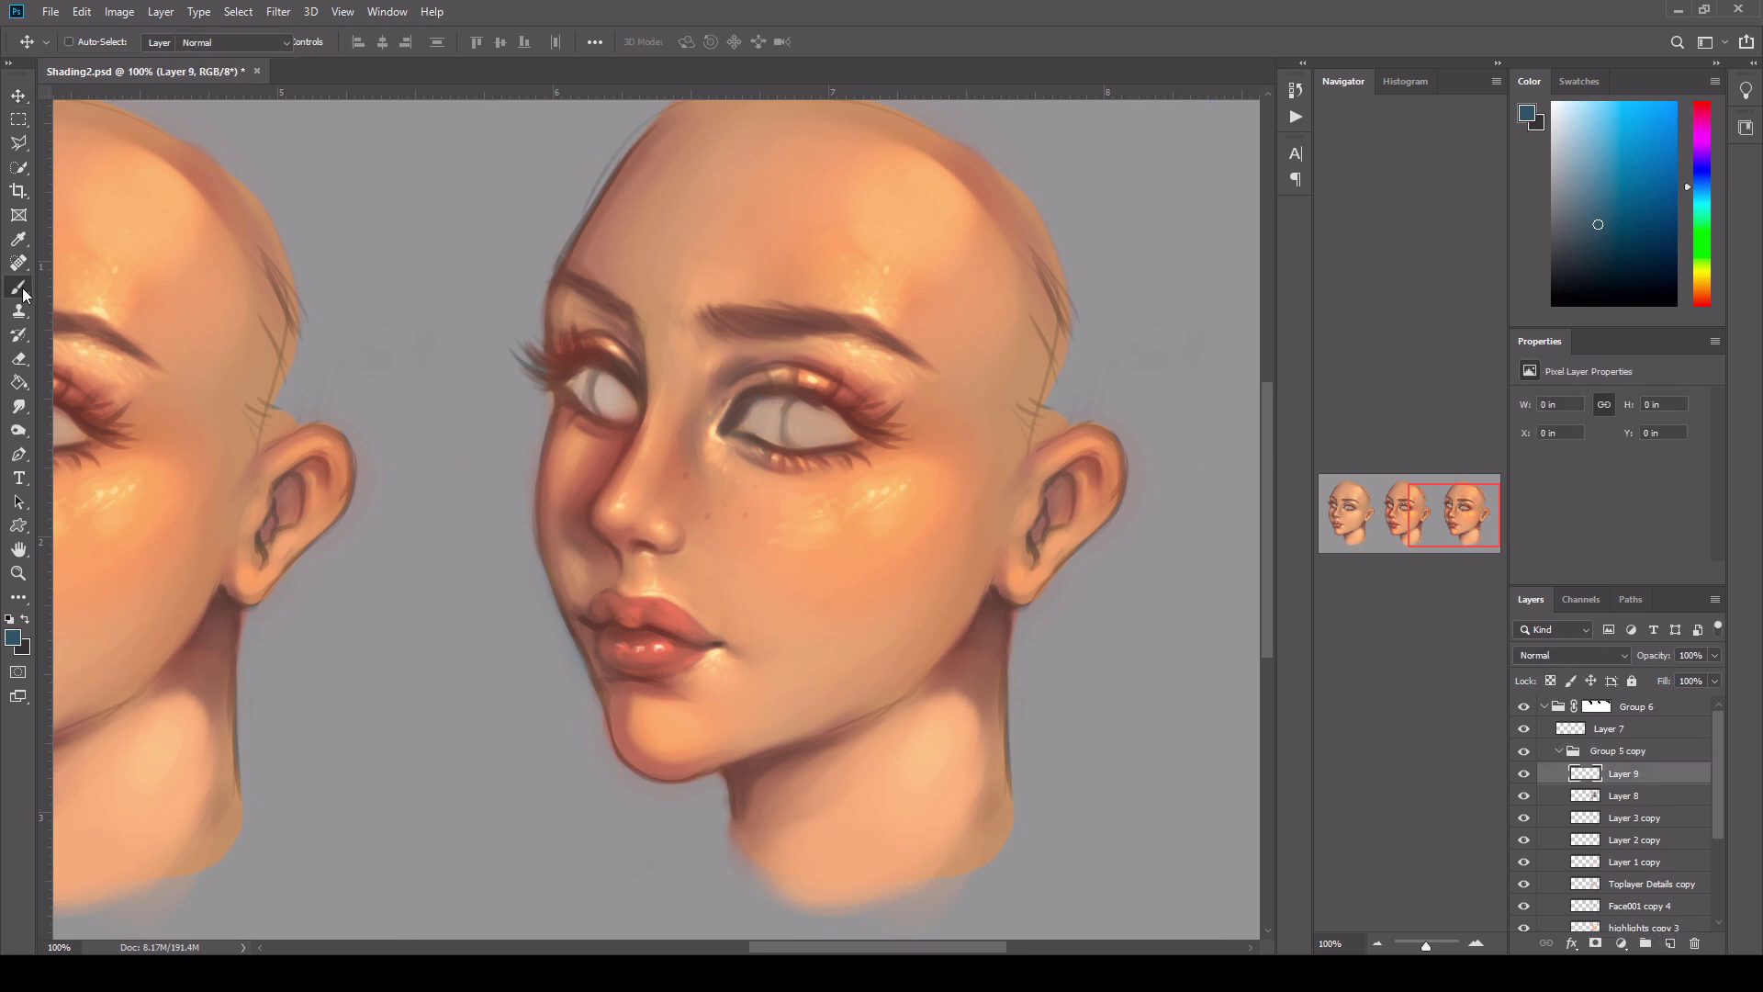
- Choose a dark reddish brown and paint a soft blush patch on the third face's near cheek
{"action": "left_click_drag", "start_coordinate": [1701, 158], "coordinate": [1701, 296]}
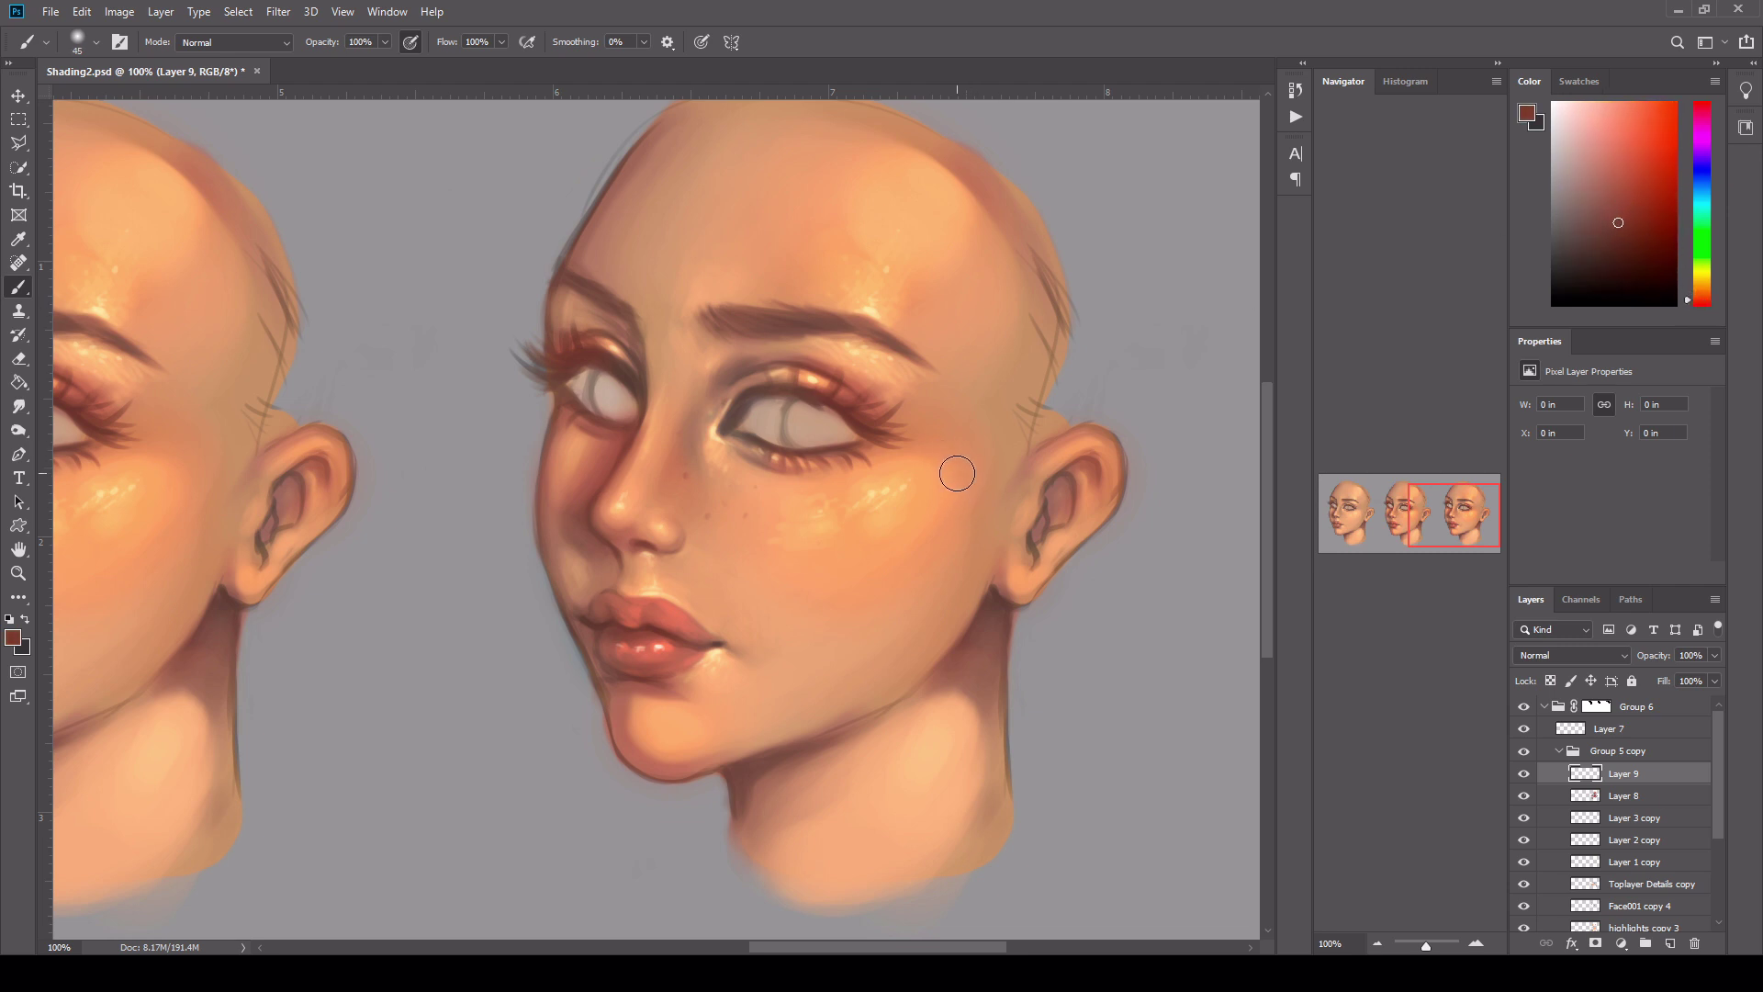
{"action": "key", "text": "bracketright"}
{"action": "key", "text": "bracketright"}
{"action": "key", "text": "bracketright"}
{"action": "key", "text": "bracketright"}
{"action": "mouse_move", "coordinate": [955, 465]}
{"action": "left_mouse_down"}
{"action": "mouse_move", "coordinate": [889, 544]}
{"action": "mouse_move", "coordinate": [929, 519]}
{"action": "mouse_move", "coordinate": [845, 570]}
{"action": "left_mouse_up"}
{"action": "key", "text": "bracketright"}
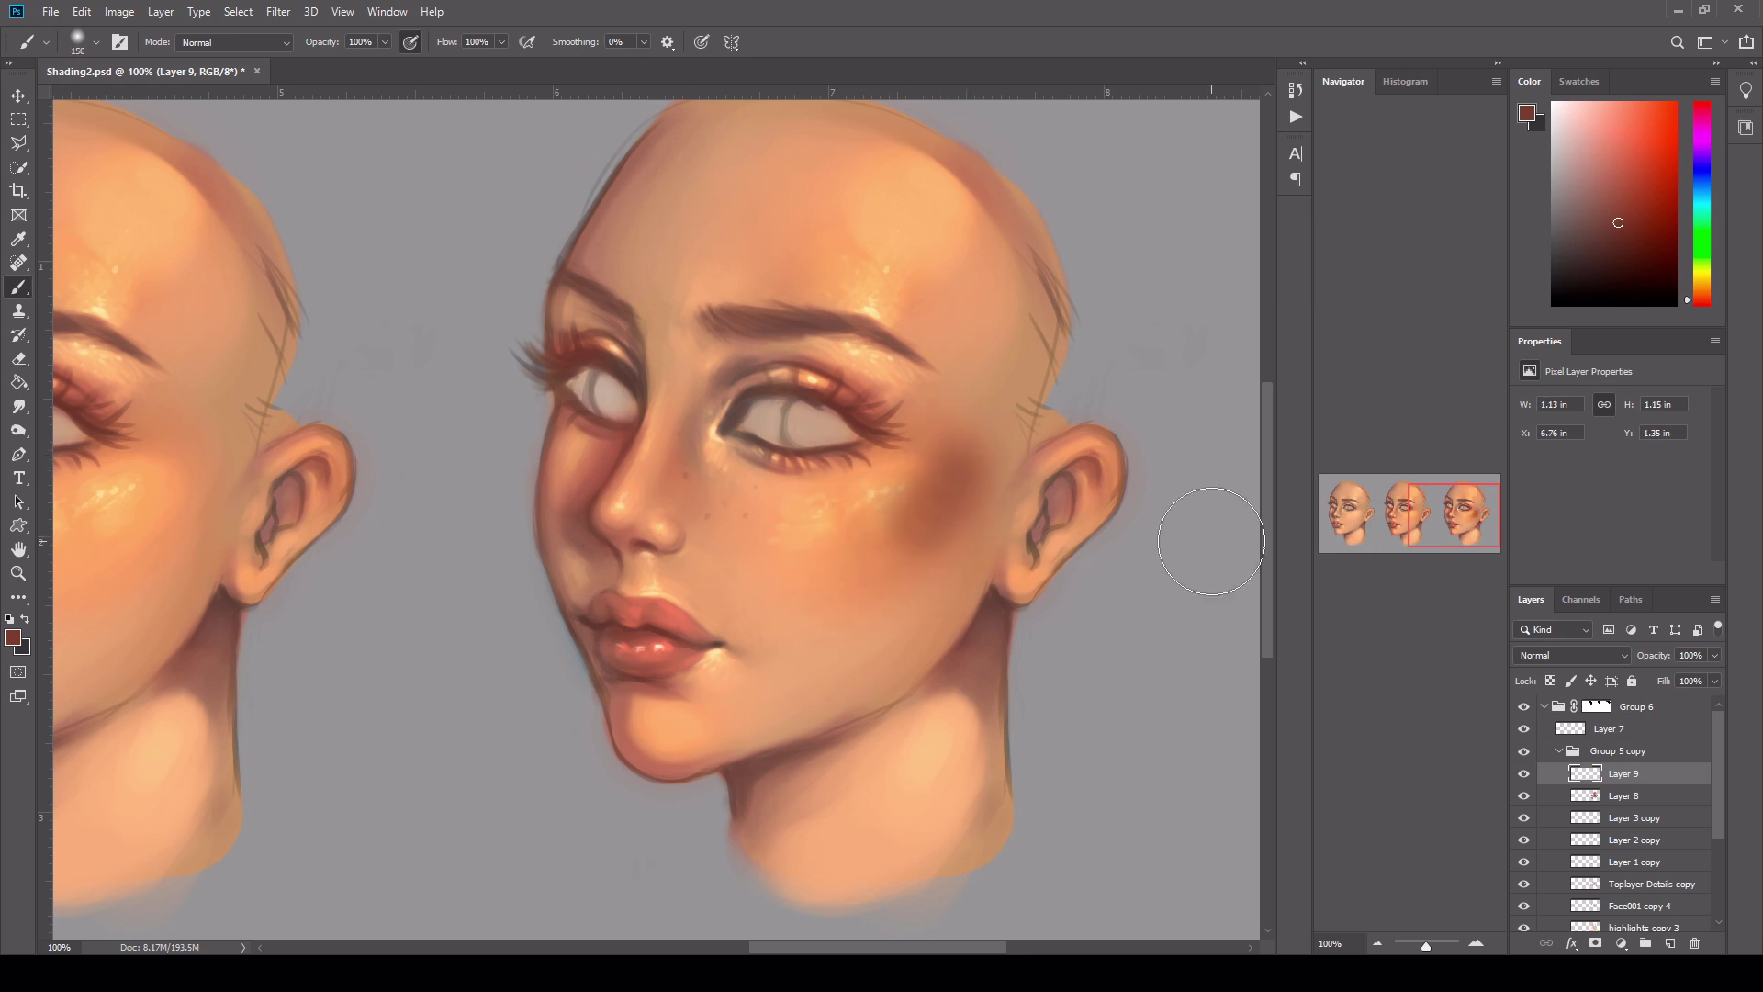
- Try different blend modes on the new blush layer, including Screen and Overlay, and set it to Soft Light
{"action": "left_click", "coordinate": [1584, 654]}
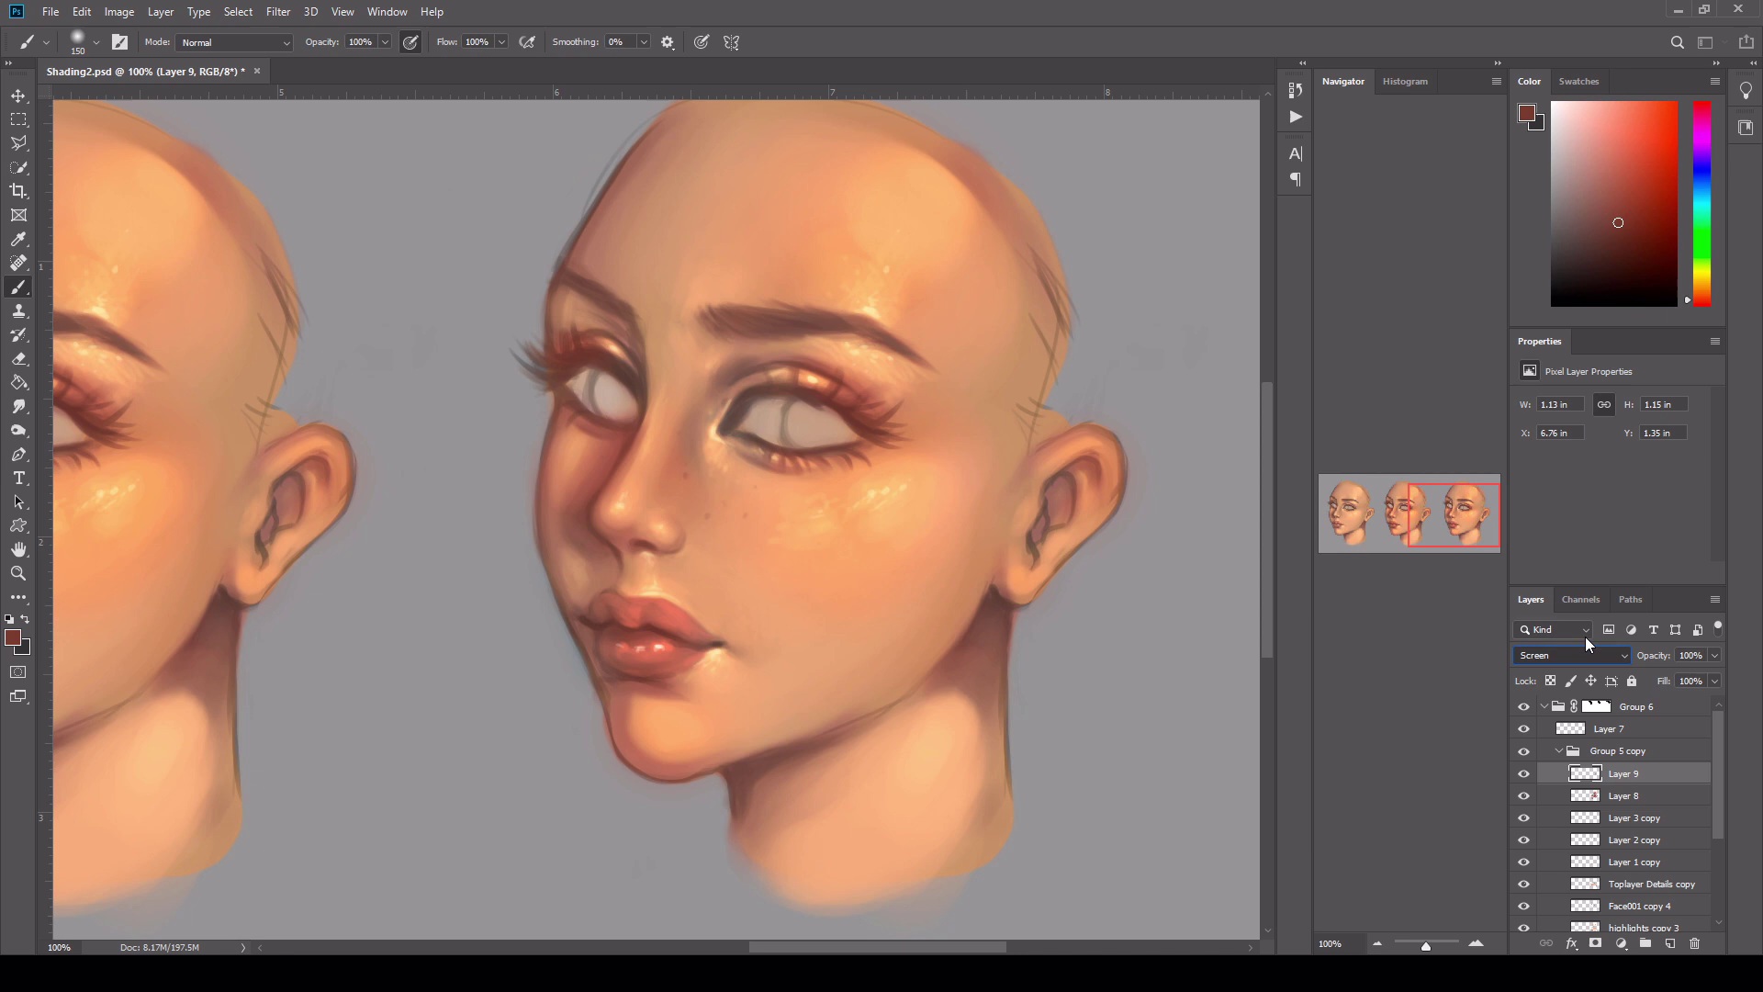
{"action": "left_click", "coordinate": [1566, 561]}
{"action": "key", "text": "Down"}
{"action": "key", "text": "Down"}
{"action": "key", "text": "Down"}
{"action": "key", "text": "Down"}
{"action": "key", "text": "Down"}
{"action": "key", "text": "Down"}
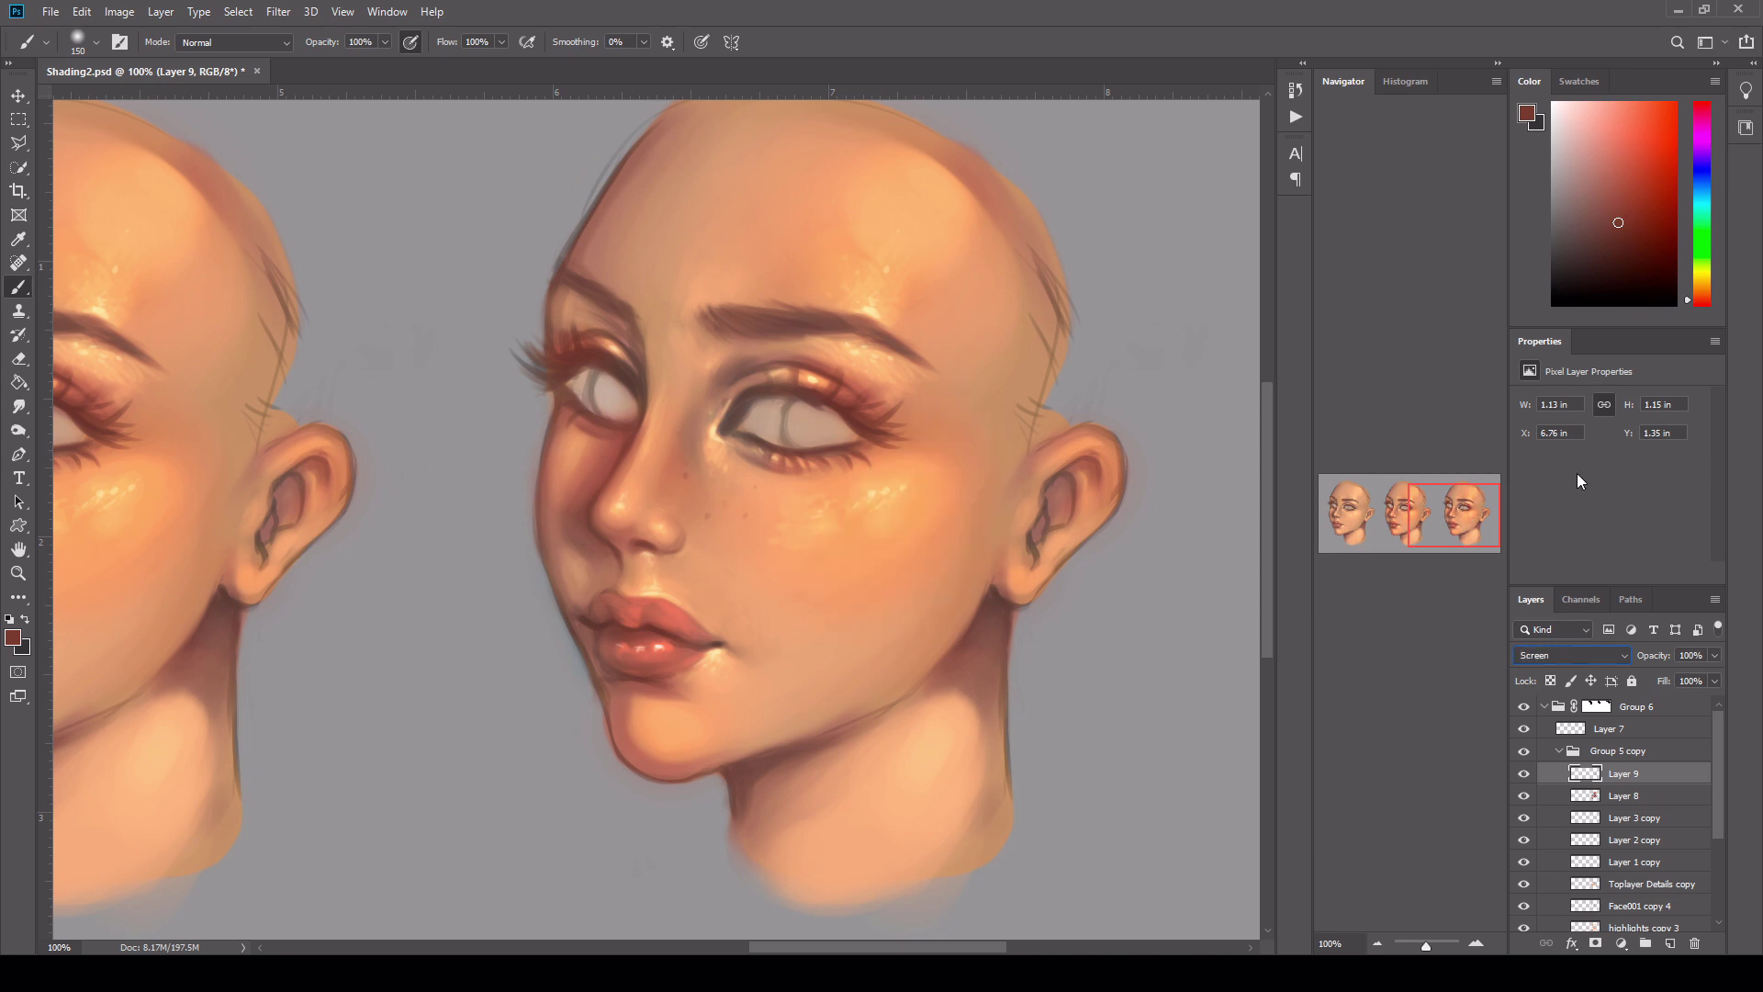
{"action": "key", "text": "Down"}
{"action": "key", "text": "Down"}
{"action": "key", "text": "Down"}
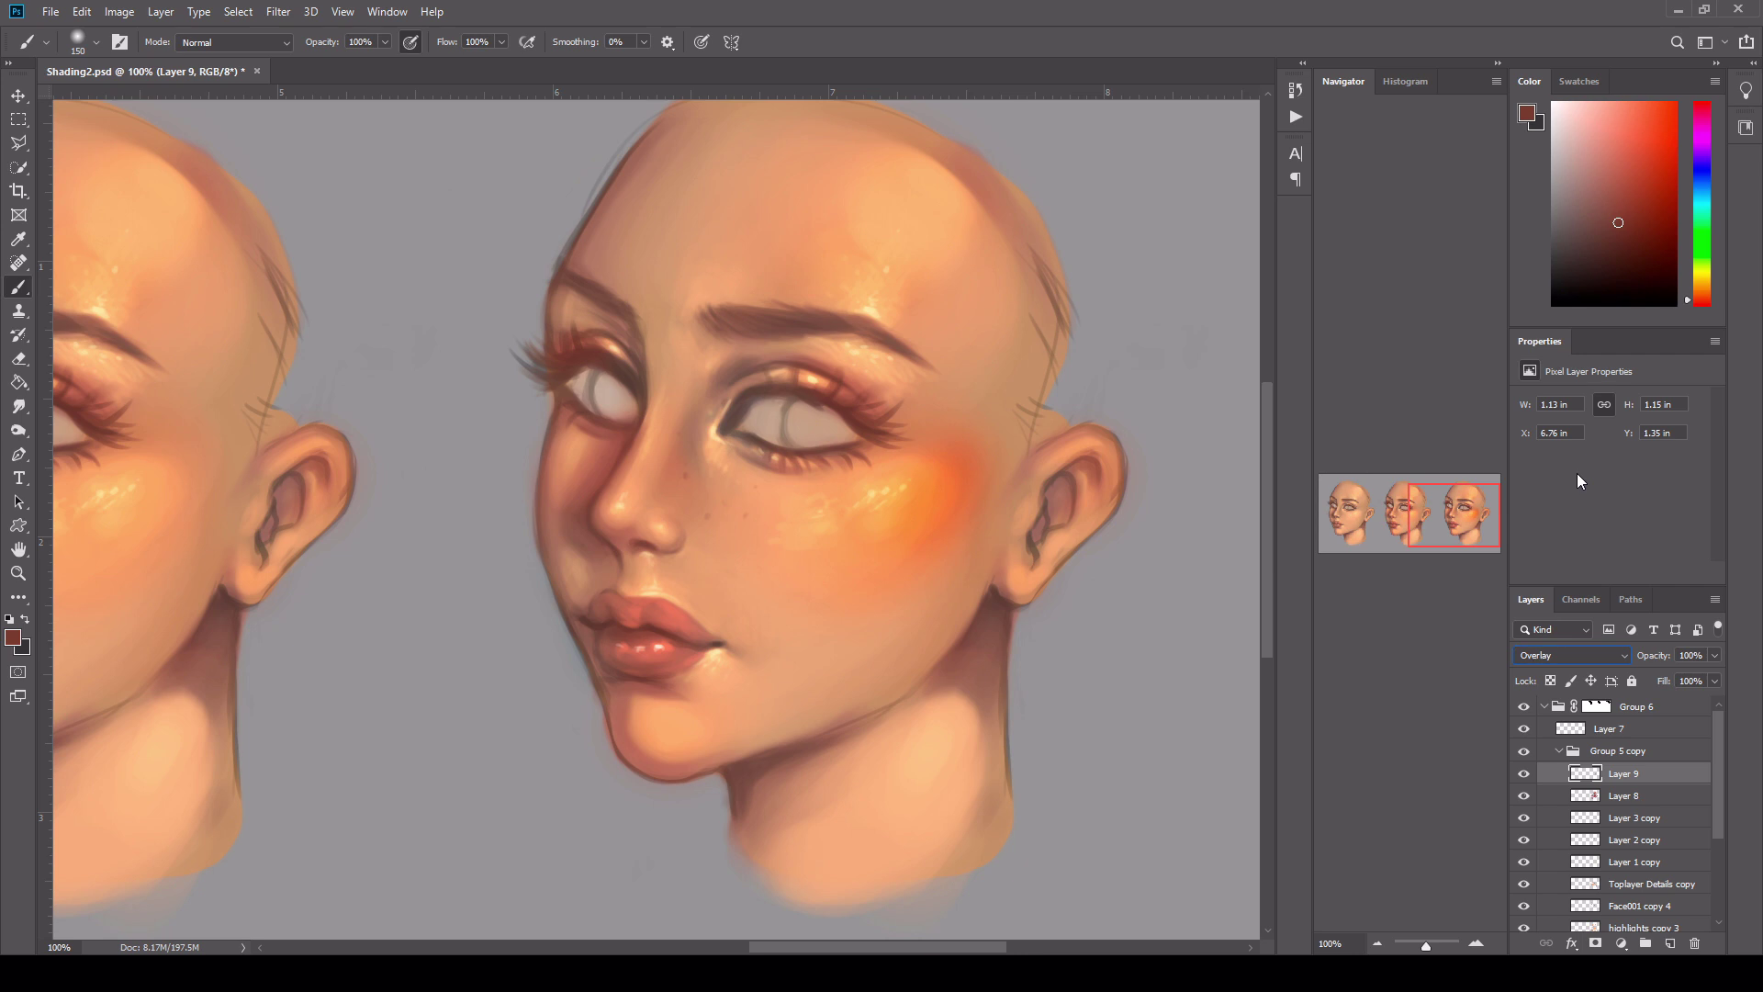
{"action": "key", "text": "Down"}
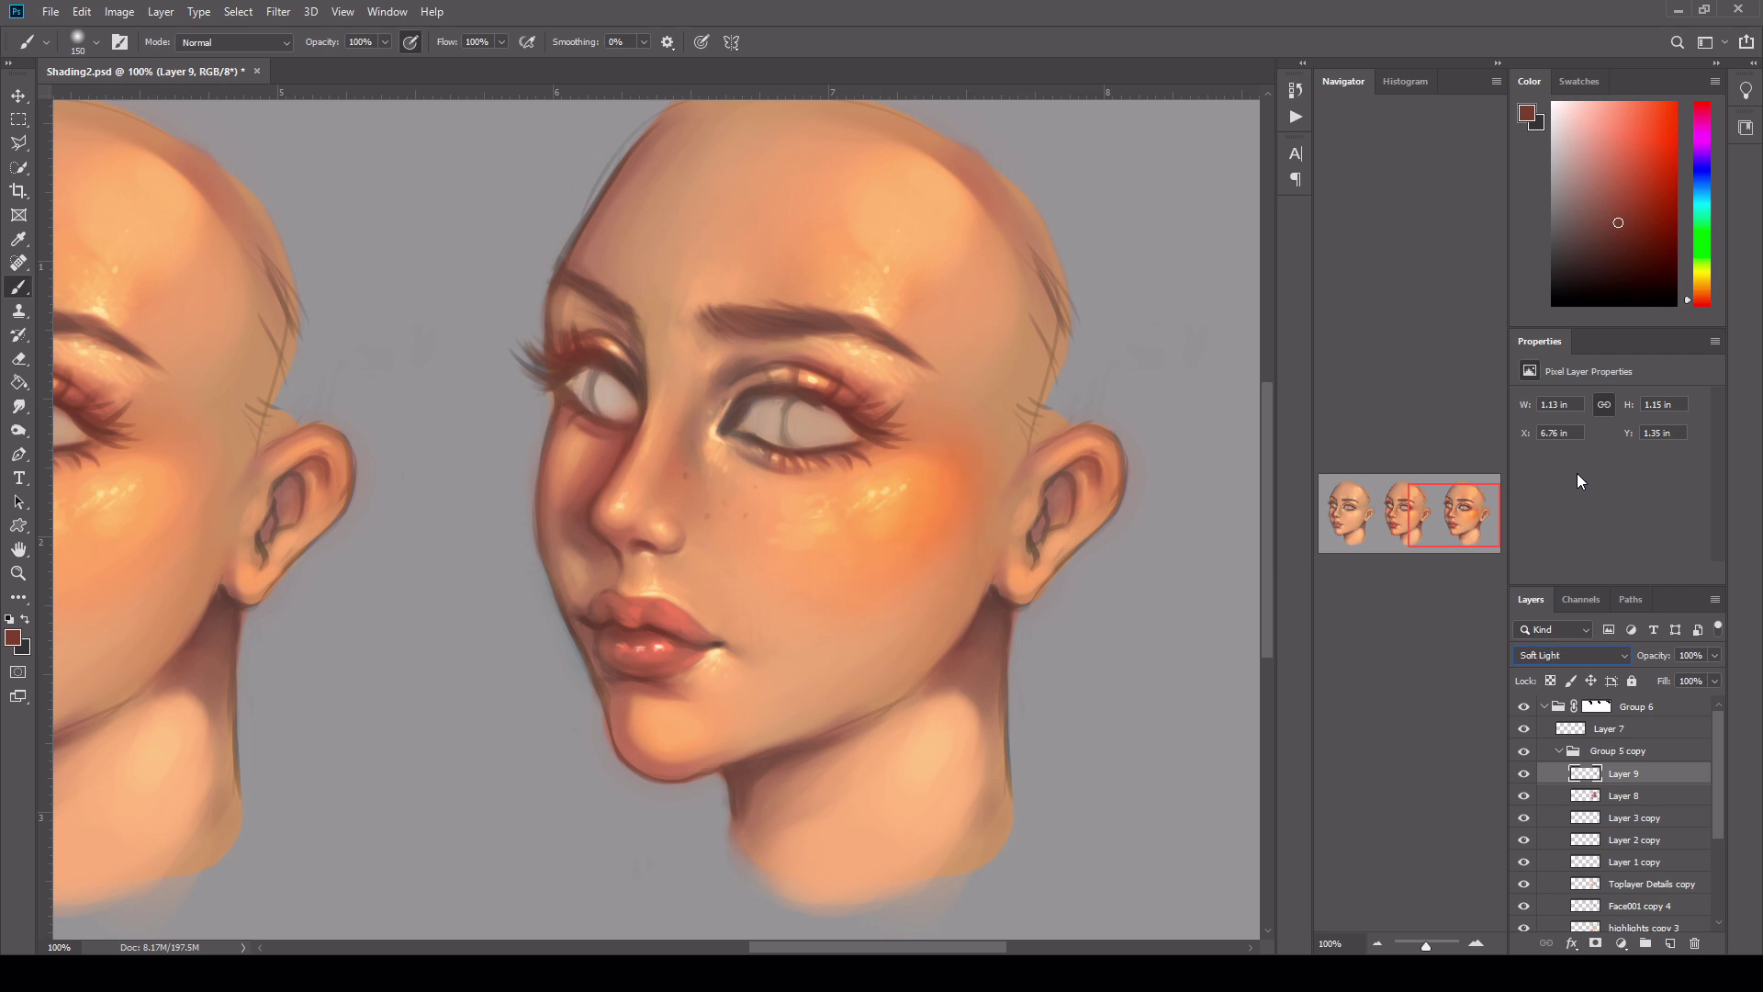
- Change the blend mode of the blush layer, Layer 9, to Hard Light
{"action": "key", "text": "Down"}
{"action": "key", "text": "Up"}
{"action": "key", "text": "Down"}
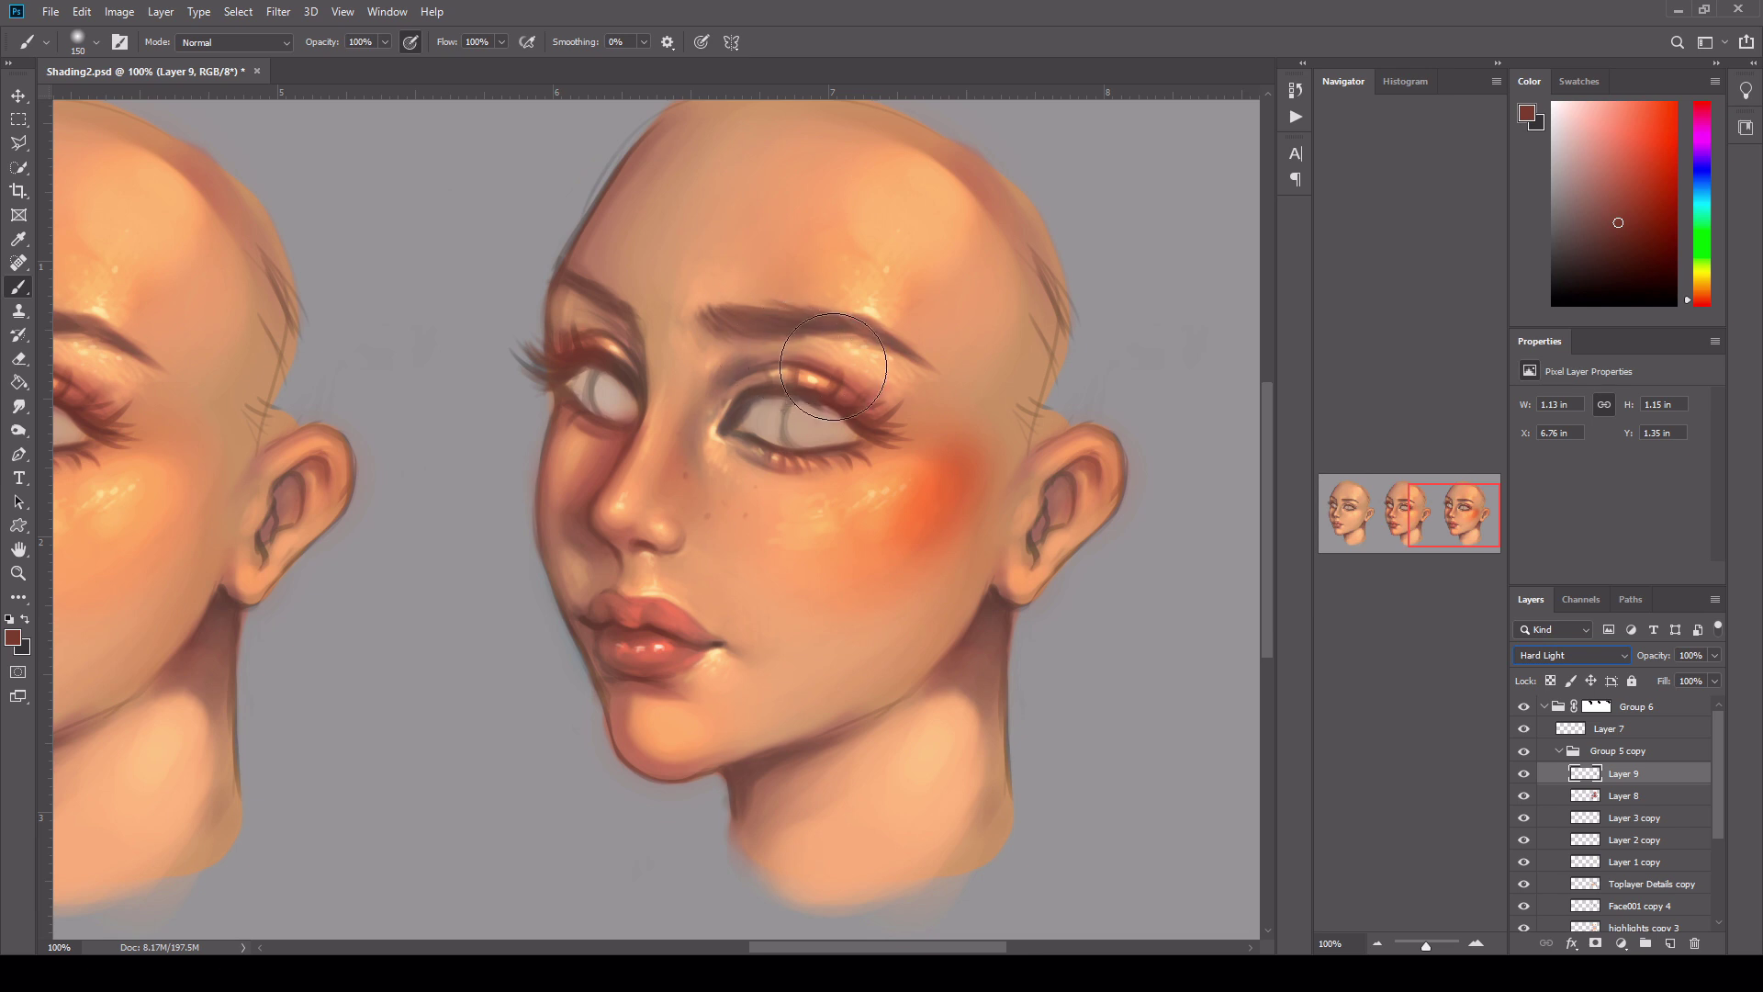
- Paint the dark reddish brown over the outer corner of the near eye's upper lid
{"action": "left_click_drag", "start_coordinate": [864, 396], "coordinate": [860, 390]}
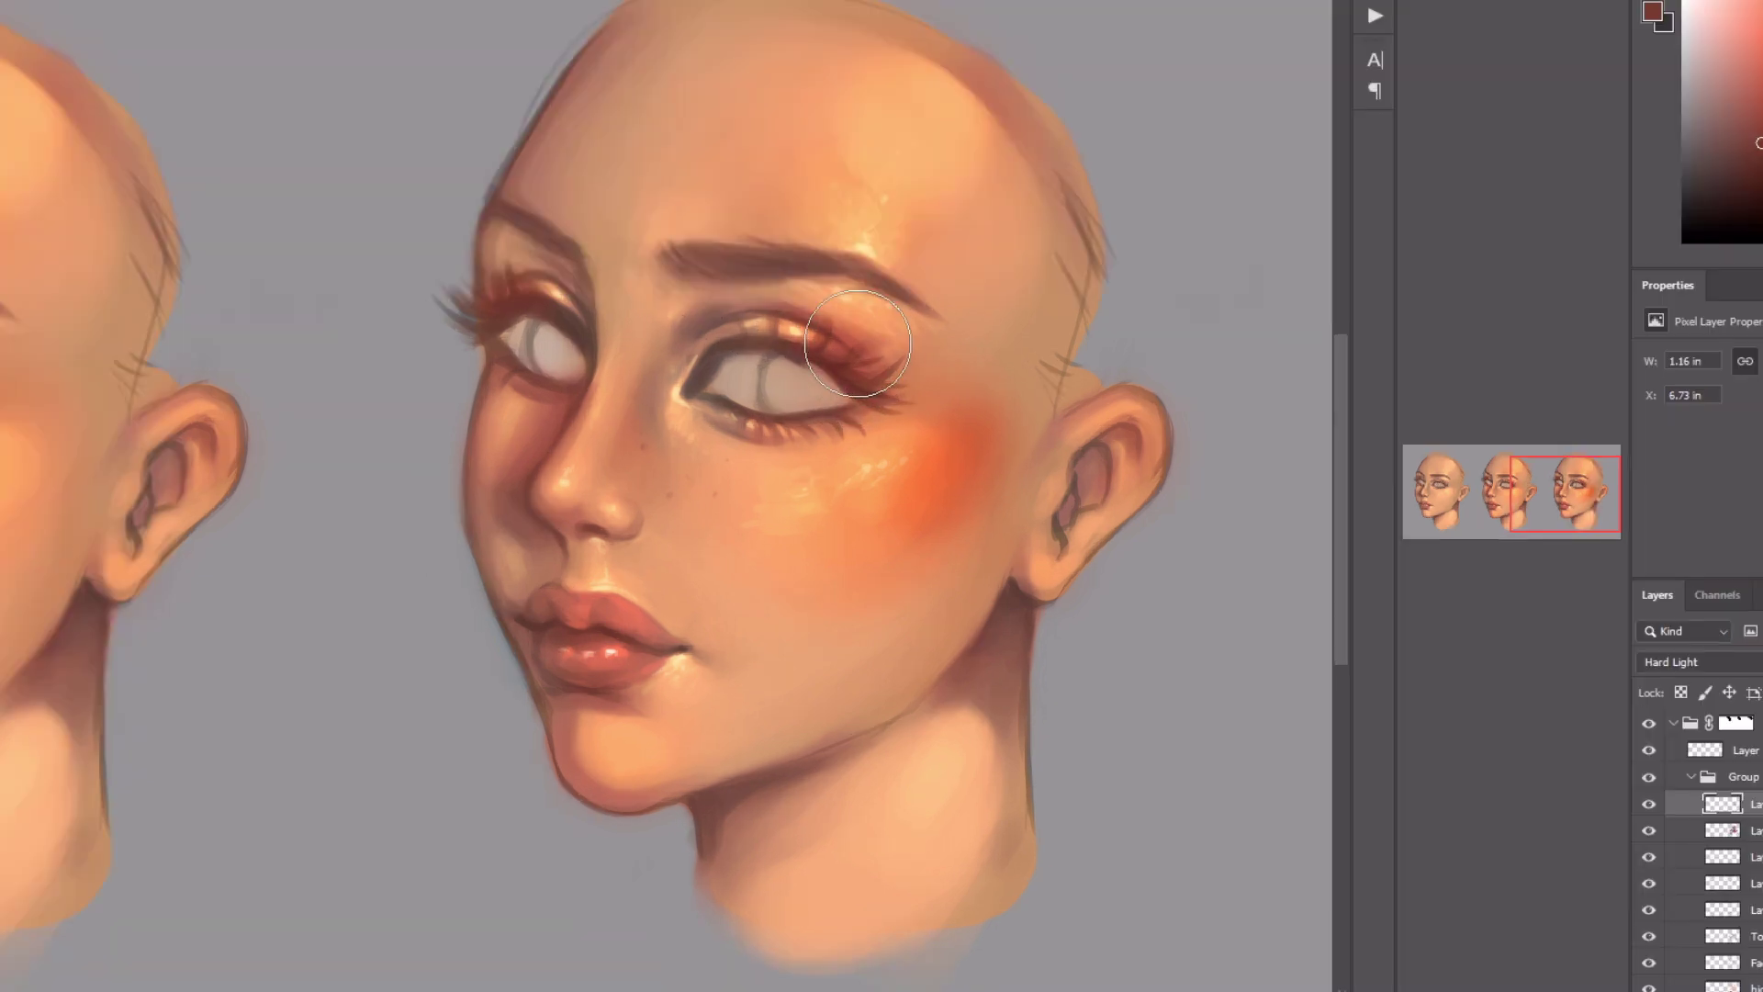
{"action": "left_click_drag", "start_coordinate": [872, 402], "coordinate": [857, 389]}
{"action": "left_click_drag", "start_coordinate": [831, 345], "coordinate": [886, 371]}
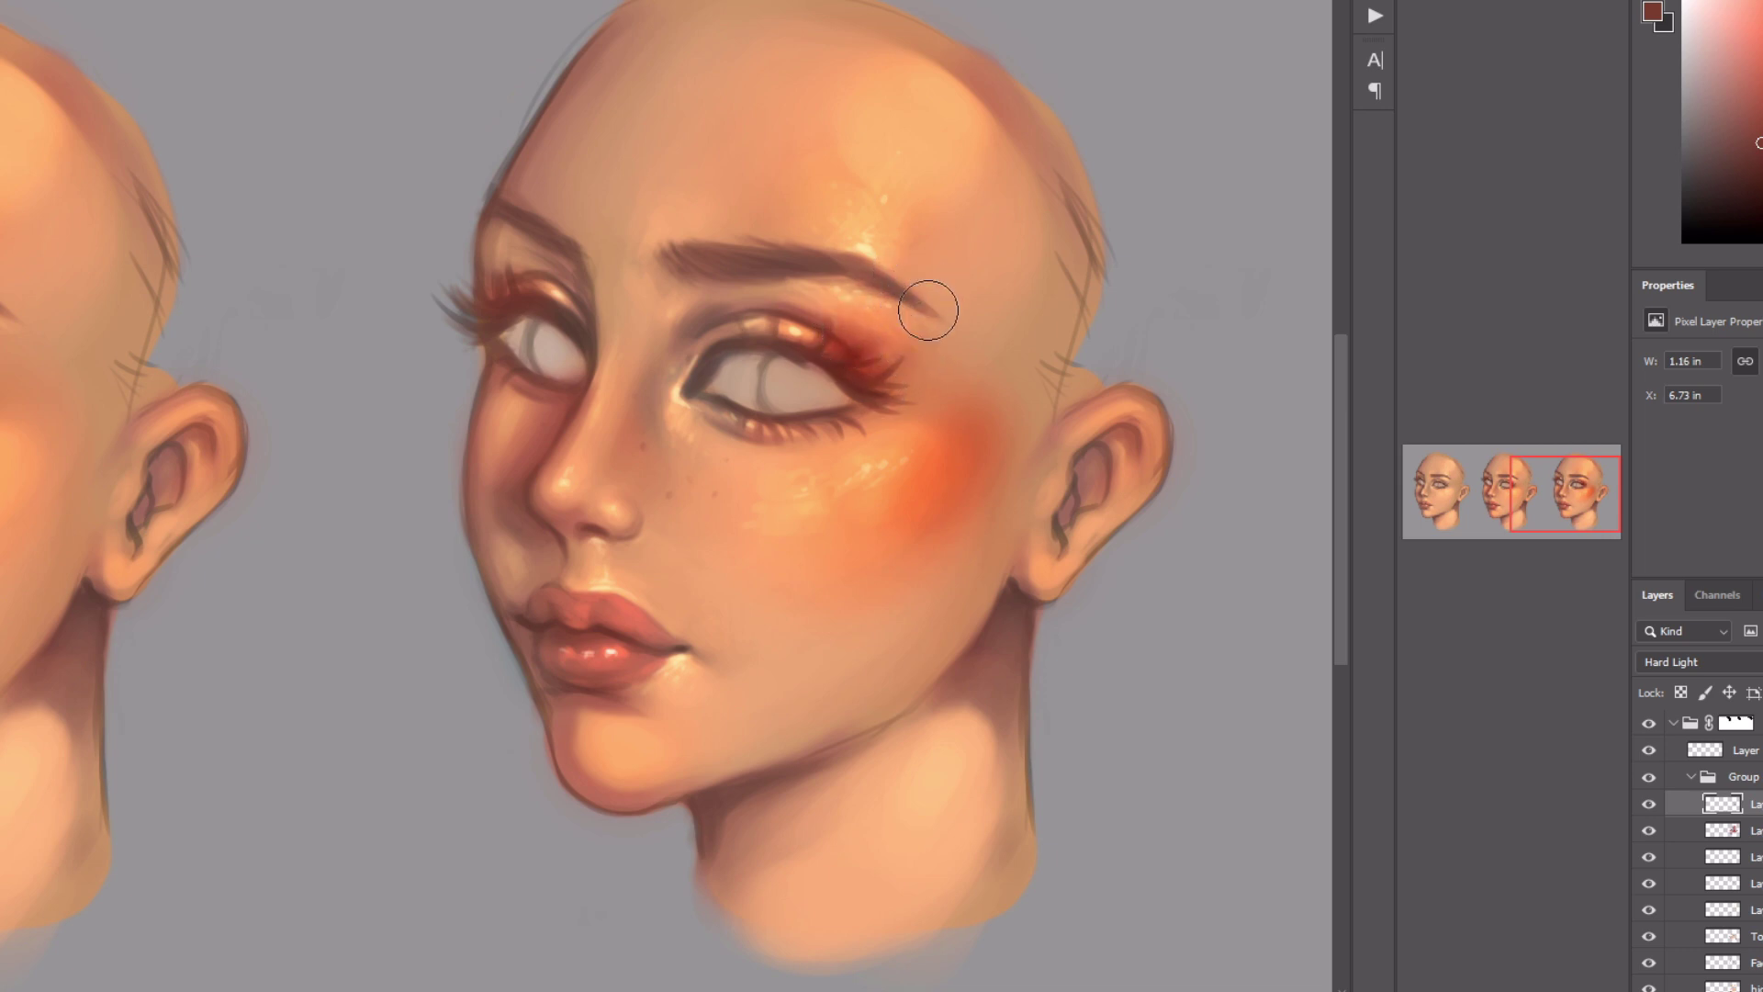
{"action": "key", "text": "]"}
{"action": "key", "text": "]"}
{"action": "key", "text": "]"}
{"action": "key", "text": "]"}
{"action": "left_click_drag", "start_coordinate": [635, 416], "coordinate": [630, 484]}
{"action": "key", "text": "["}
{"action": "key", "text": "["}
{"action": "key", "text": "["}
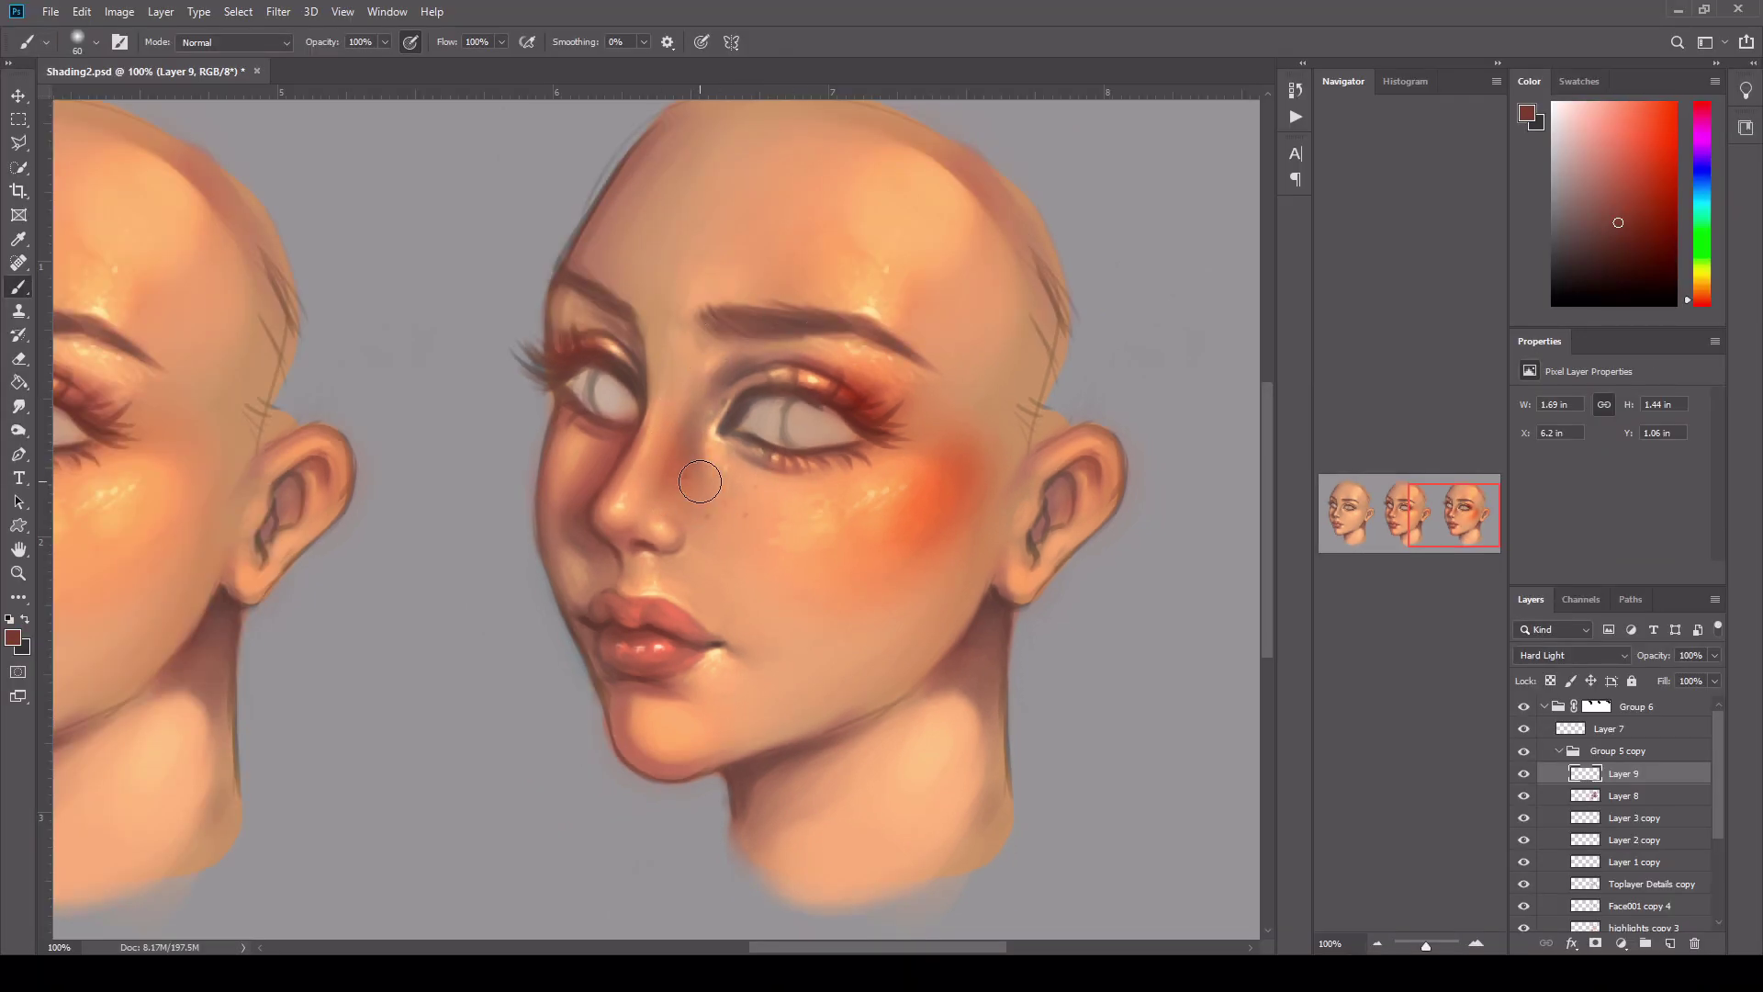
{"action": "key", "text": "ctrl+z"}
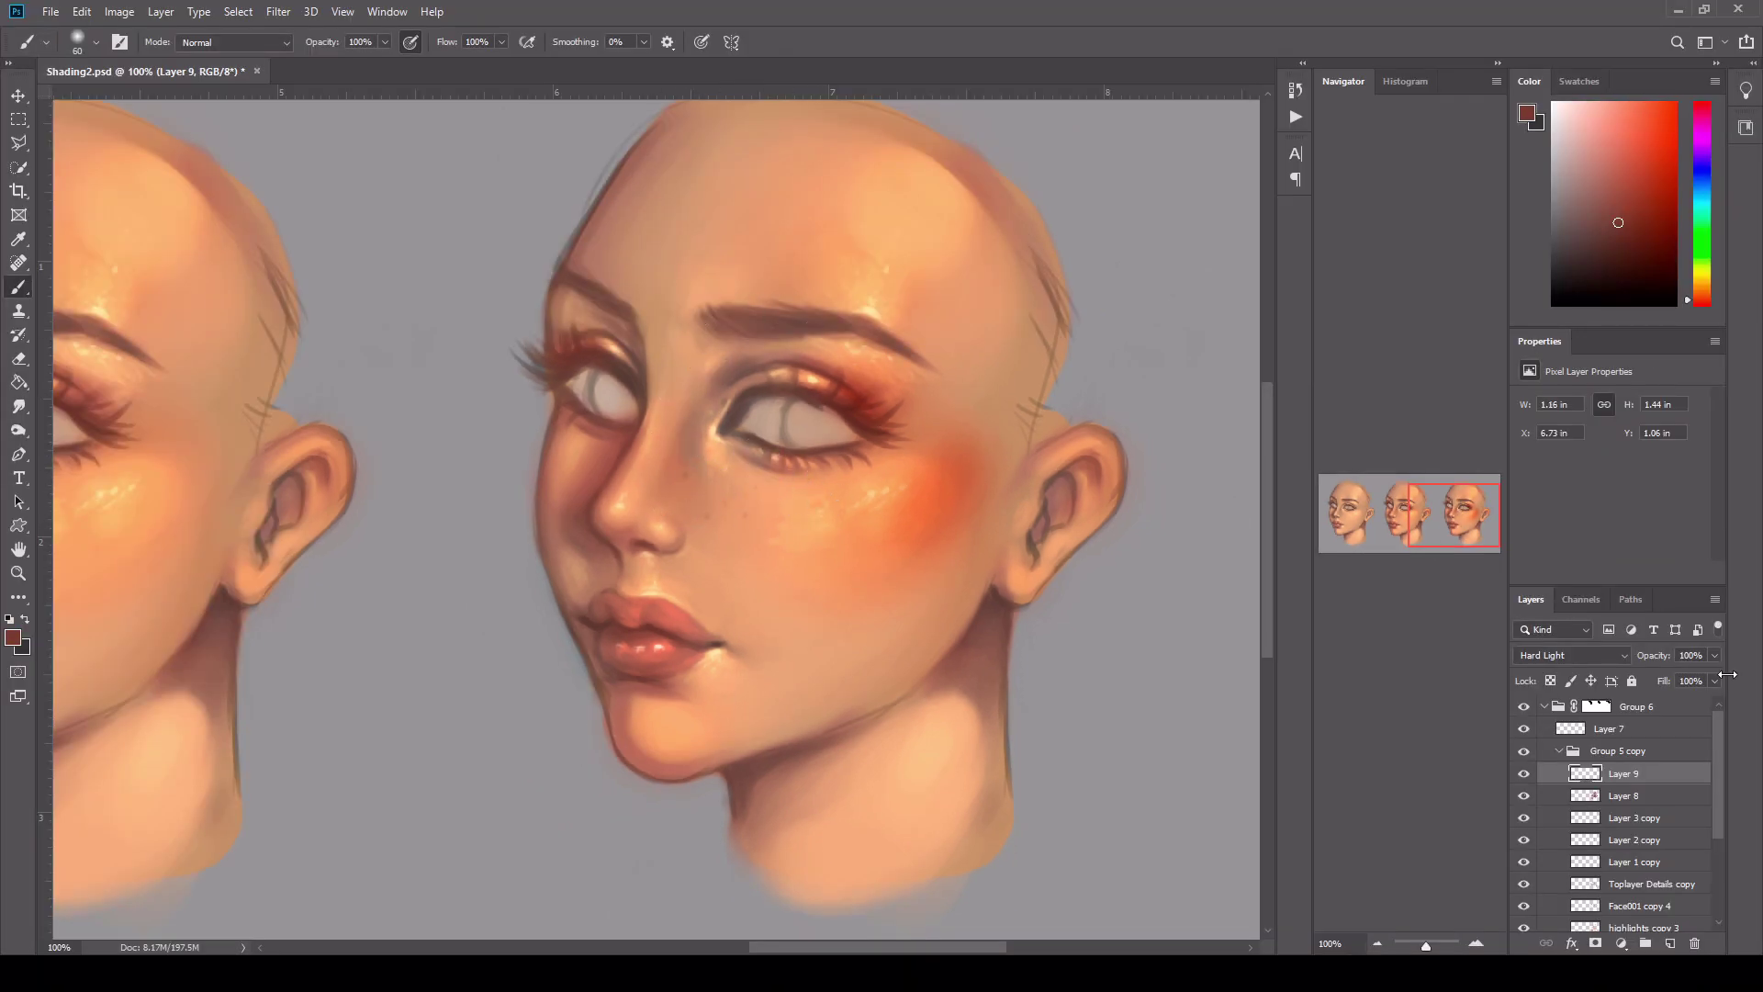
- Lower Layer 9's opacity to 40% and paint the reddish tone around the far eye, lips and chin
{"action": "type", "text": "0"}
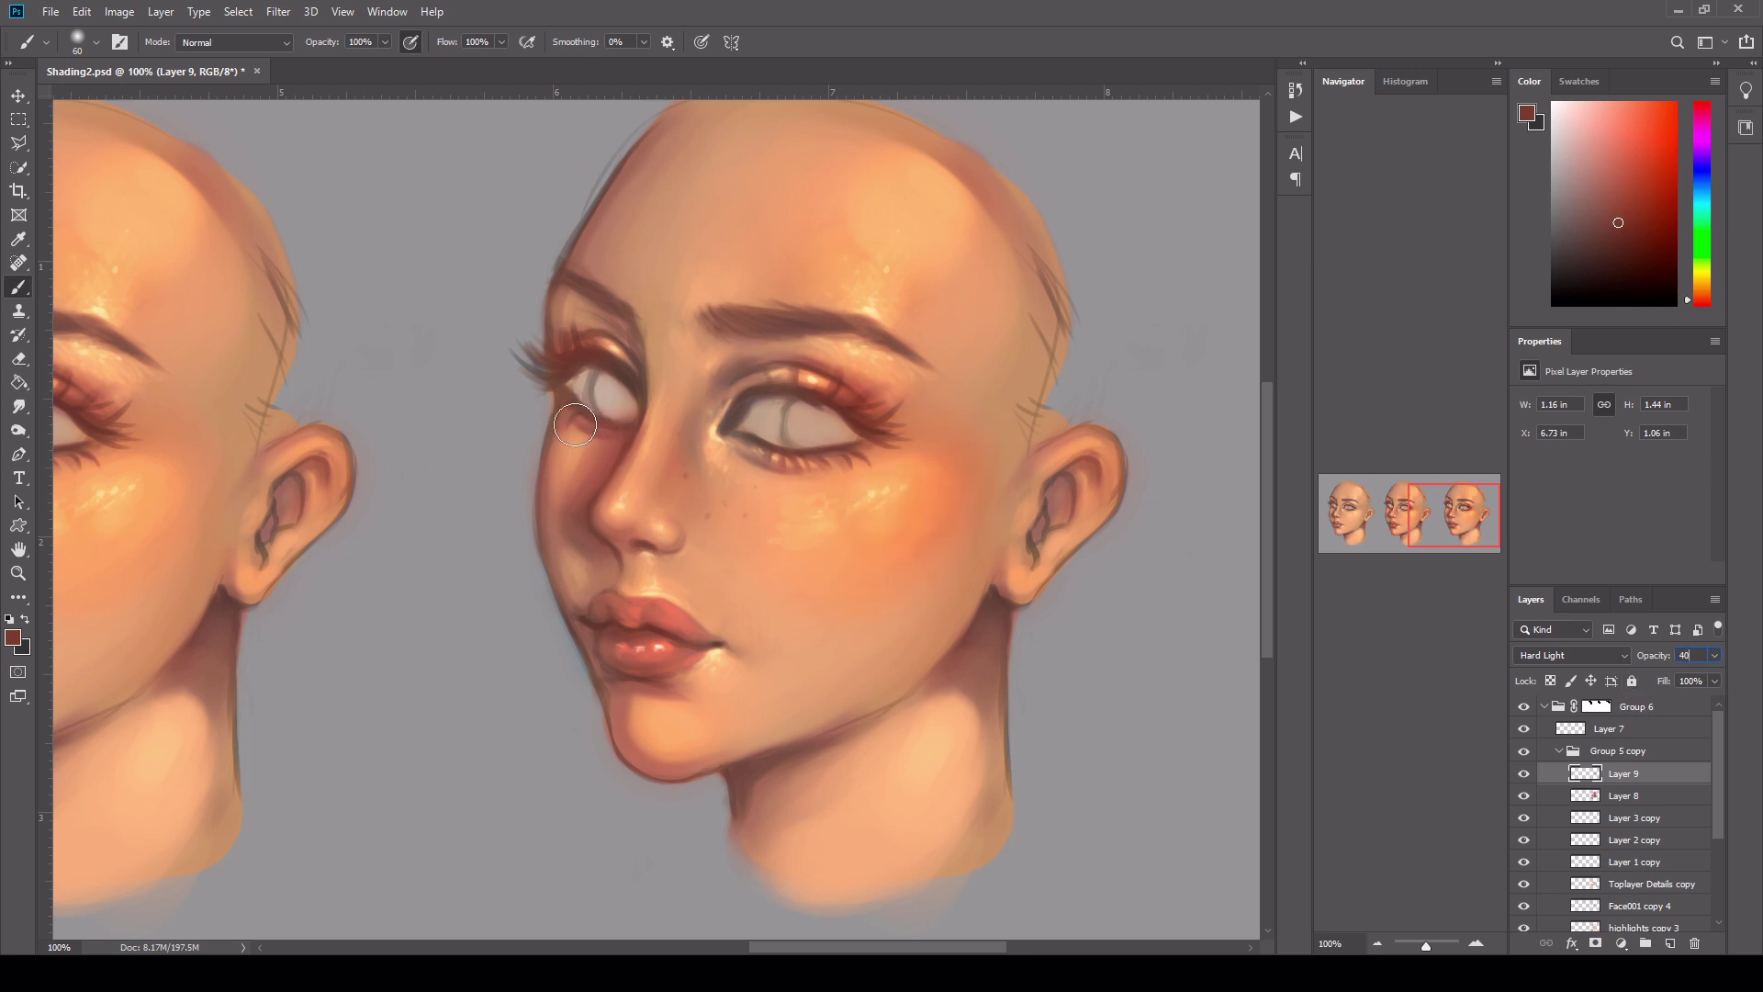
{"action": "mouse_move", "coordinate": [574, 425]}
{"action": "left_mouse_down"}
{"action": "mouse_move", "coordinate": [568, 384]}
{"action": "mouse_move", "coordinate": [596, 370]}
{"action": "mouse_move", "coordinate": [574, 328]}
{"action": "left_mouse_up"}
{"action": "mouse_move", "coordinate": [639, 634]}
{"action": "left_mouse_down"}
{"action": "mouse_move", "coordinate": [676, 648]}
{"action": "mouse_move", "coordinate": [659, 616]}
{"action": "mouse_move", "coordinate": [645, 635]}
{"action": "mouse_move", "coordinate": [623, 625]}
{"action": "mouse_move", "coordinate": [669, 596]}
{"action": "mouse_move", "coordinate": [641, 595]}
{"action": "mouse_move", "coordinate": [633, 573]}
{"action": "mouse_move", "coordinate": [615, 638]}
{"action": "mouse_move", "coordinate": [579, 672]}
{"action": "mouse_move", "coordinate": [619, 653]}
{"action": "mouse_move", "coordinate": [596, 620]}
{"action": "mouse_move", "coordinate": [623, 612]}
{"action": "mouse_move", "coordinate": [603, 635]}
{"action": "mouse_move", "coordinate": [619, 702]}
{"action": "mouse_move", "coordinate": [615, 670]}
{"action": "mouse_move", "coordinate": [686, 690]}
{"action": "mouse_move", "coordinate": [609, 675]}
{"action": "mouse_move", "coordinate": [663, 771]}
{"action": "mouse_move", "coordinate": [661, 732]}
{"action": "mouse_move", "coordinate": [643, 769]}
{"action": "left_mouse_up"}
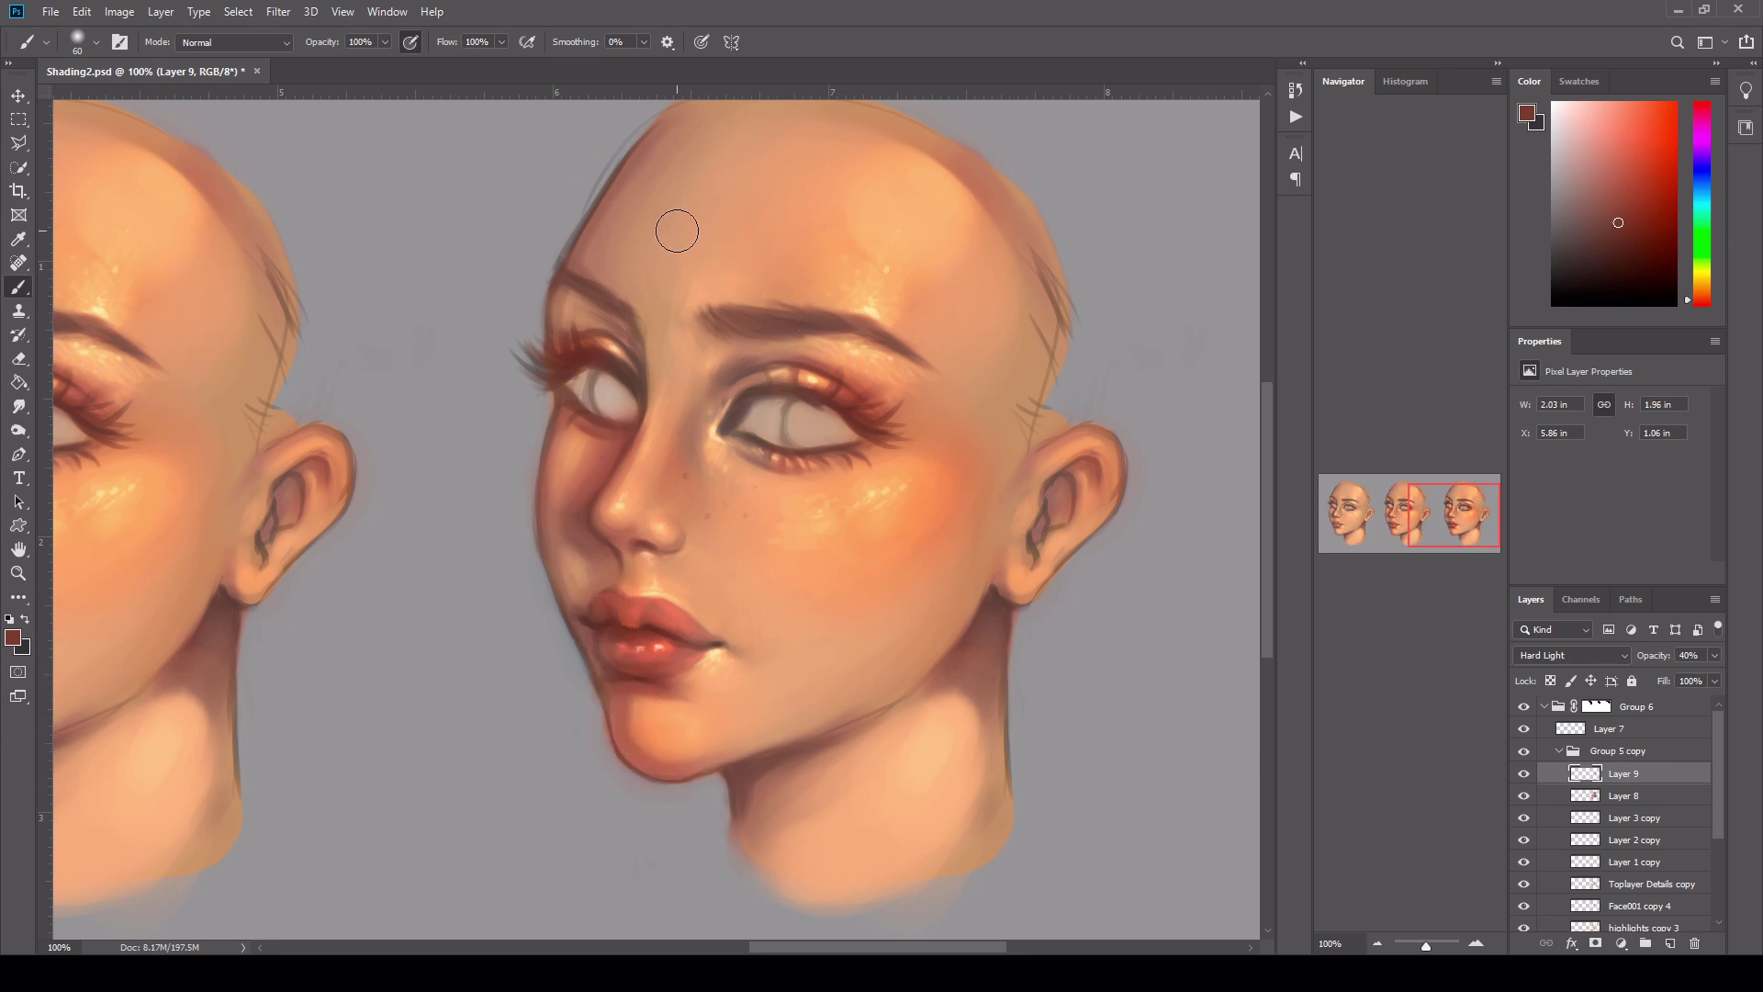
- Paint a broad, soft reddish tone across the middle and far side of the forehead with a large brush
{"action": "key", "text": "bracketright"}
{"action": "key", "text": "bracketright"}
{"action": "key", "text": "bracketright"}
{"action": "key", "text": "bracketright"}
{"action": "key", "text": "bracketright"}
{"action": "key", "text": "bracketright"}
{"action": "key", "text": "bracketright"}
{"action": "key", "text": "bracketright"}
{"action": "key", "text": "bracketright"}
{"action": "left_click_drag", "start_coordinate": [745, 185], "coordinate": [734, 215]}
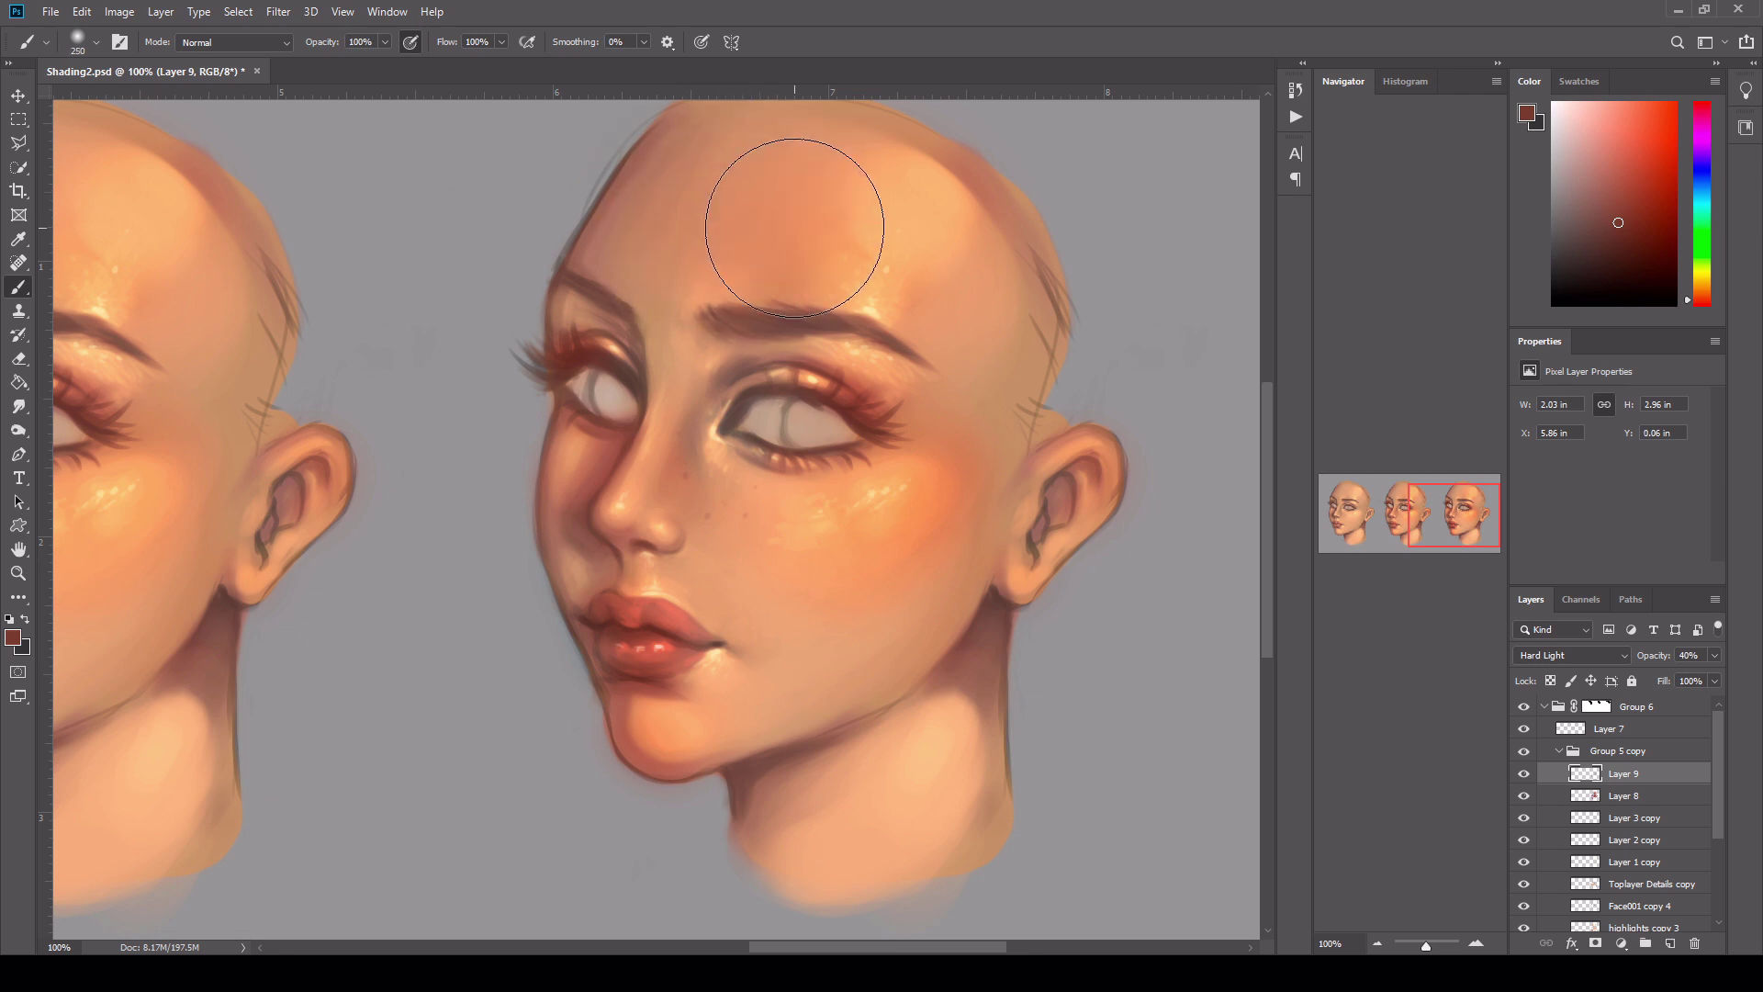
{"action": "key", "text": "bracketleft"}
{"action": "key", "text": "bracketleft"}
{"action": "key", "text": "bracketleft"}
{"action": "key", "text": "bracketright"}
{"action": "key", "text": "bracketright"}
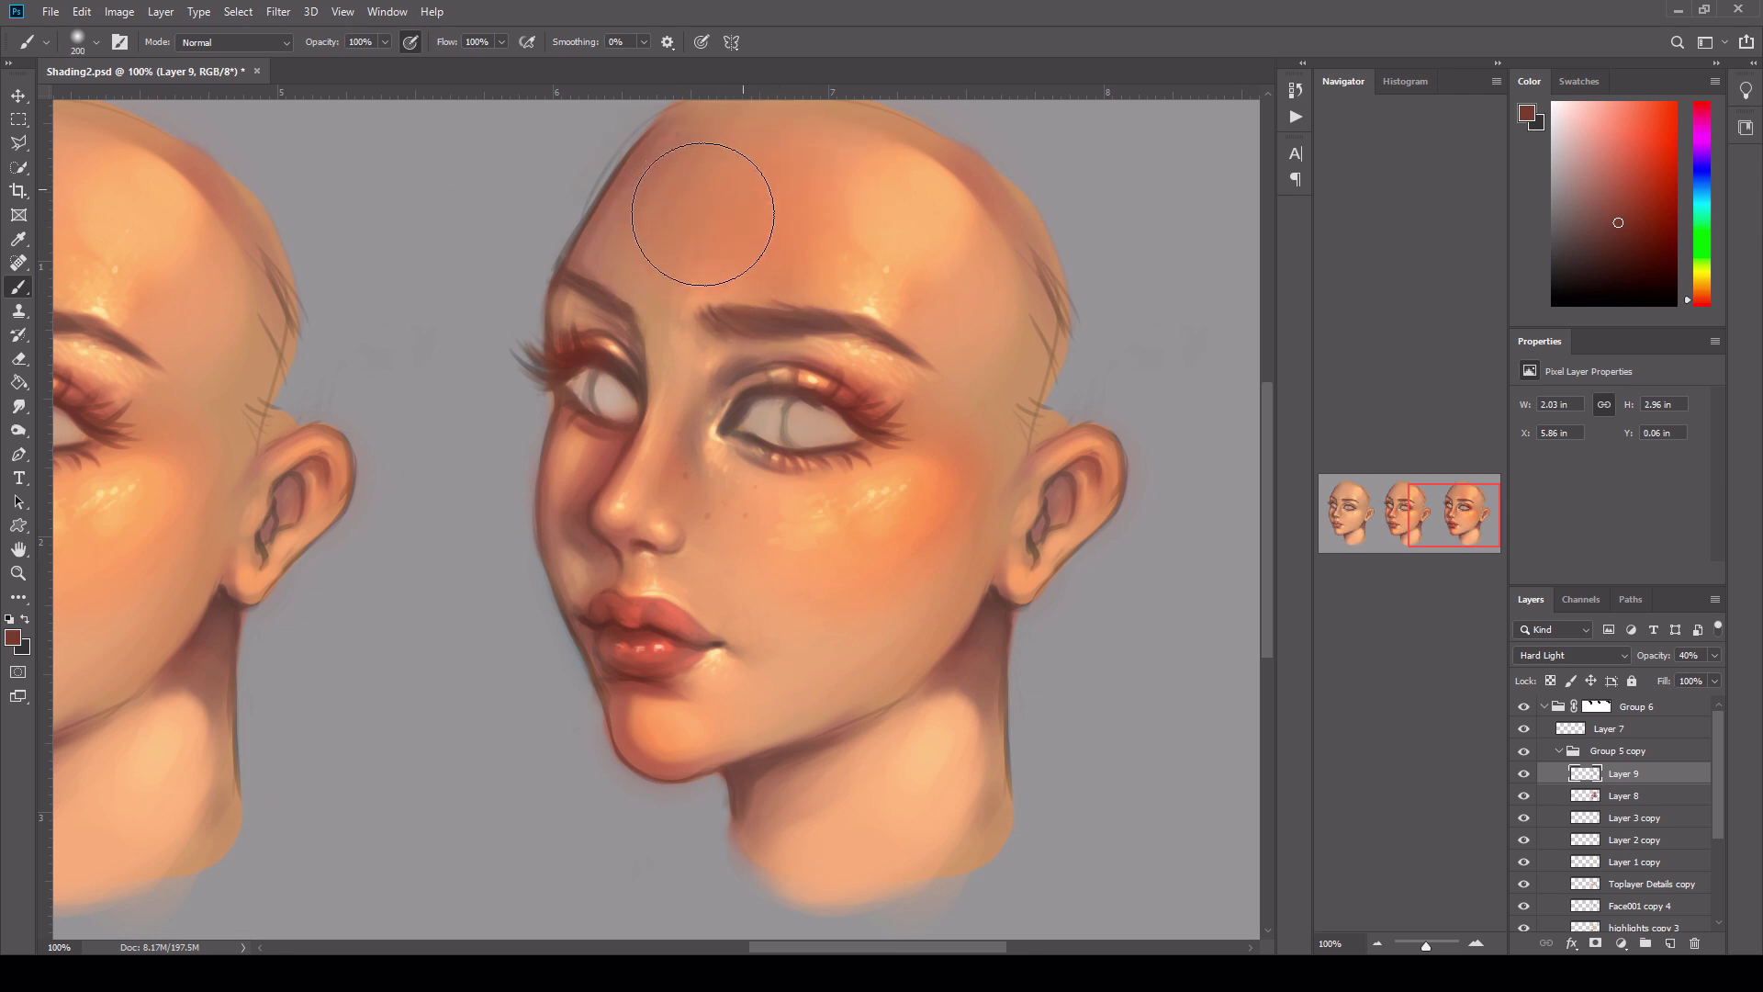
- Paint the reddish tone down the near temple, from the side of the forehead towards the cheek
{"action": "key", "text": "bracketleft"}
{"action": "key", "text": "bracketleft"}
{"action": "key", "text": "bracketleft"}
{"action": "key", "text": "bracketright"}
{"action": "key", "text": "bracketright"}
{"action": "mouse_move", "coordinate": [909, 228]}
{"action": "left_mouse_down"}
{"action": "mouse_move", "coordinate": [984, 308]}
{"action": "mouse_move", "coordinate": [964, 404]}
{"action": "left_mouse_up"}
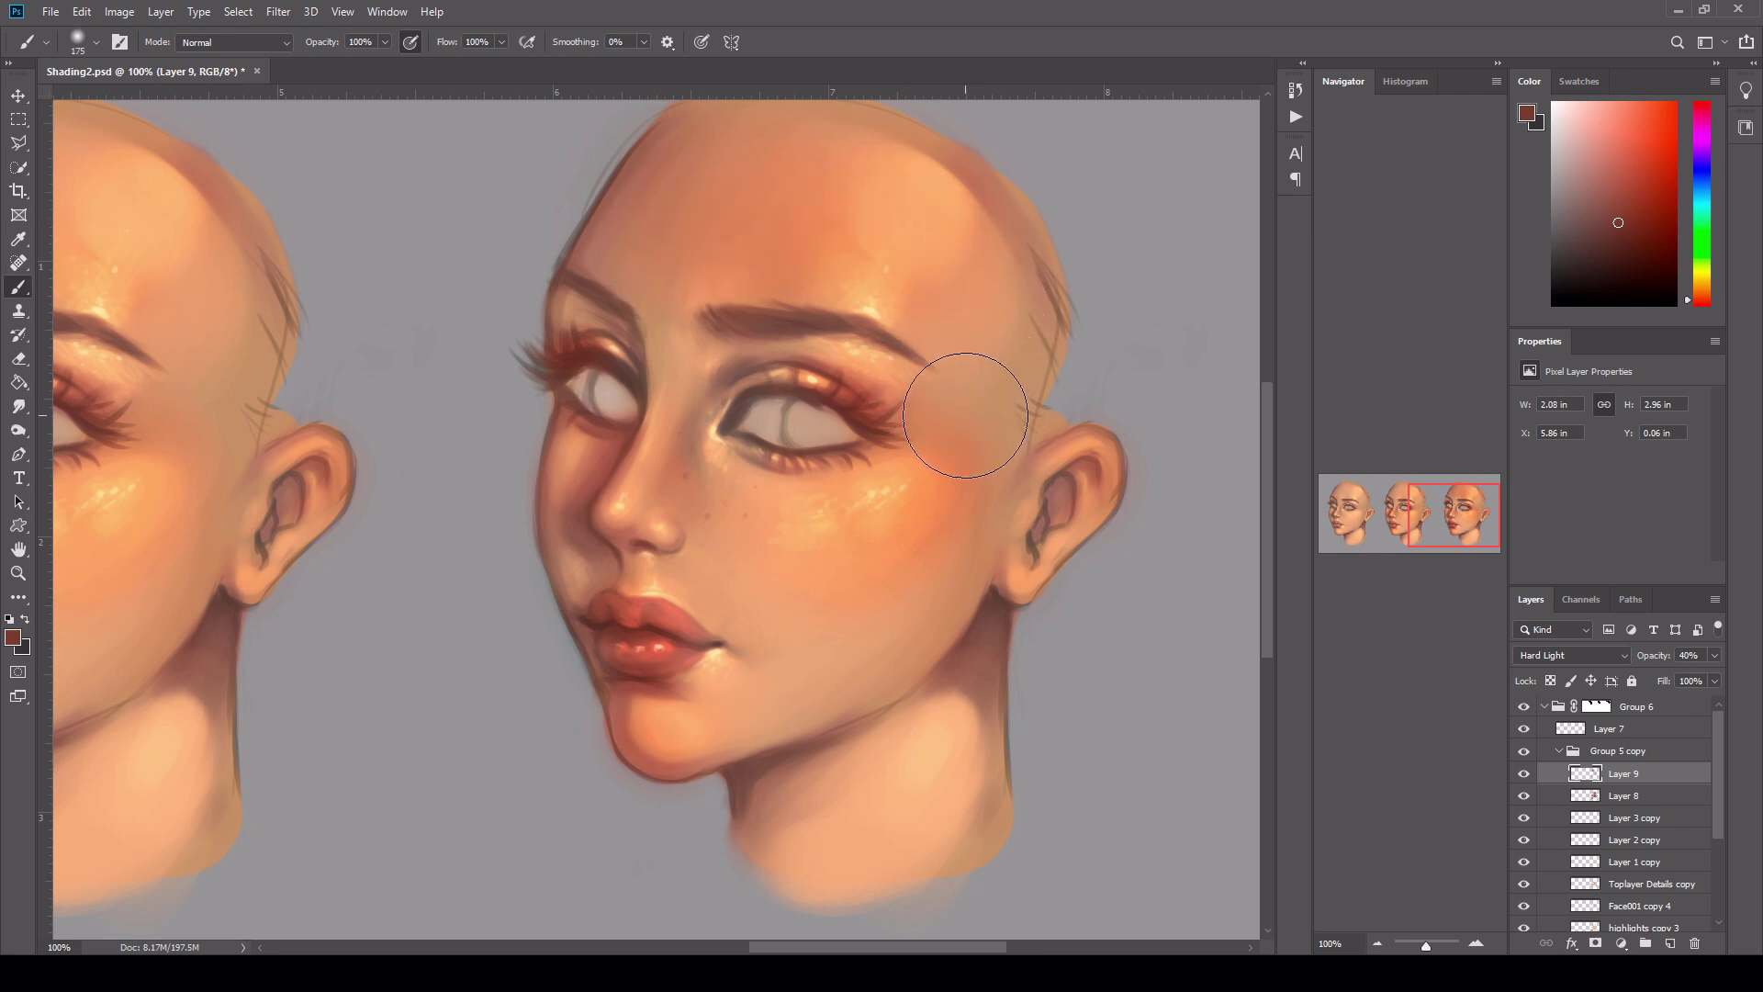
- Redden the near ear with a smaller soft brush
{"action": "key", "text": "bracketleft"}
{"action": "key", "text": "bracketleft"}
{"action": "left_click_drag", "start_coordinate": [1095, 496], "coordinate": [1081, 471]}
{"action": "key", "text": "bracketleft"}
{"action": "key", "text": "bracketleft"}
{"action": "key", "text": "bracketleft"}
{"action": "key", "text": "bracketleft"}
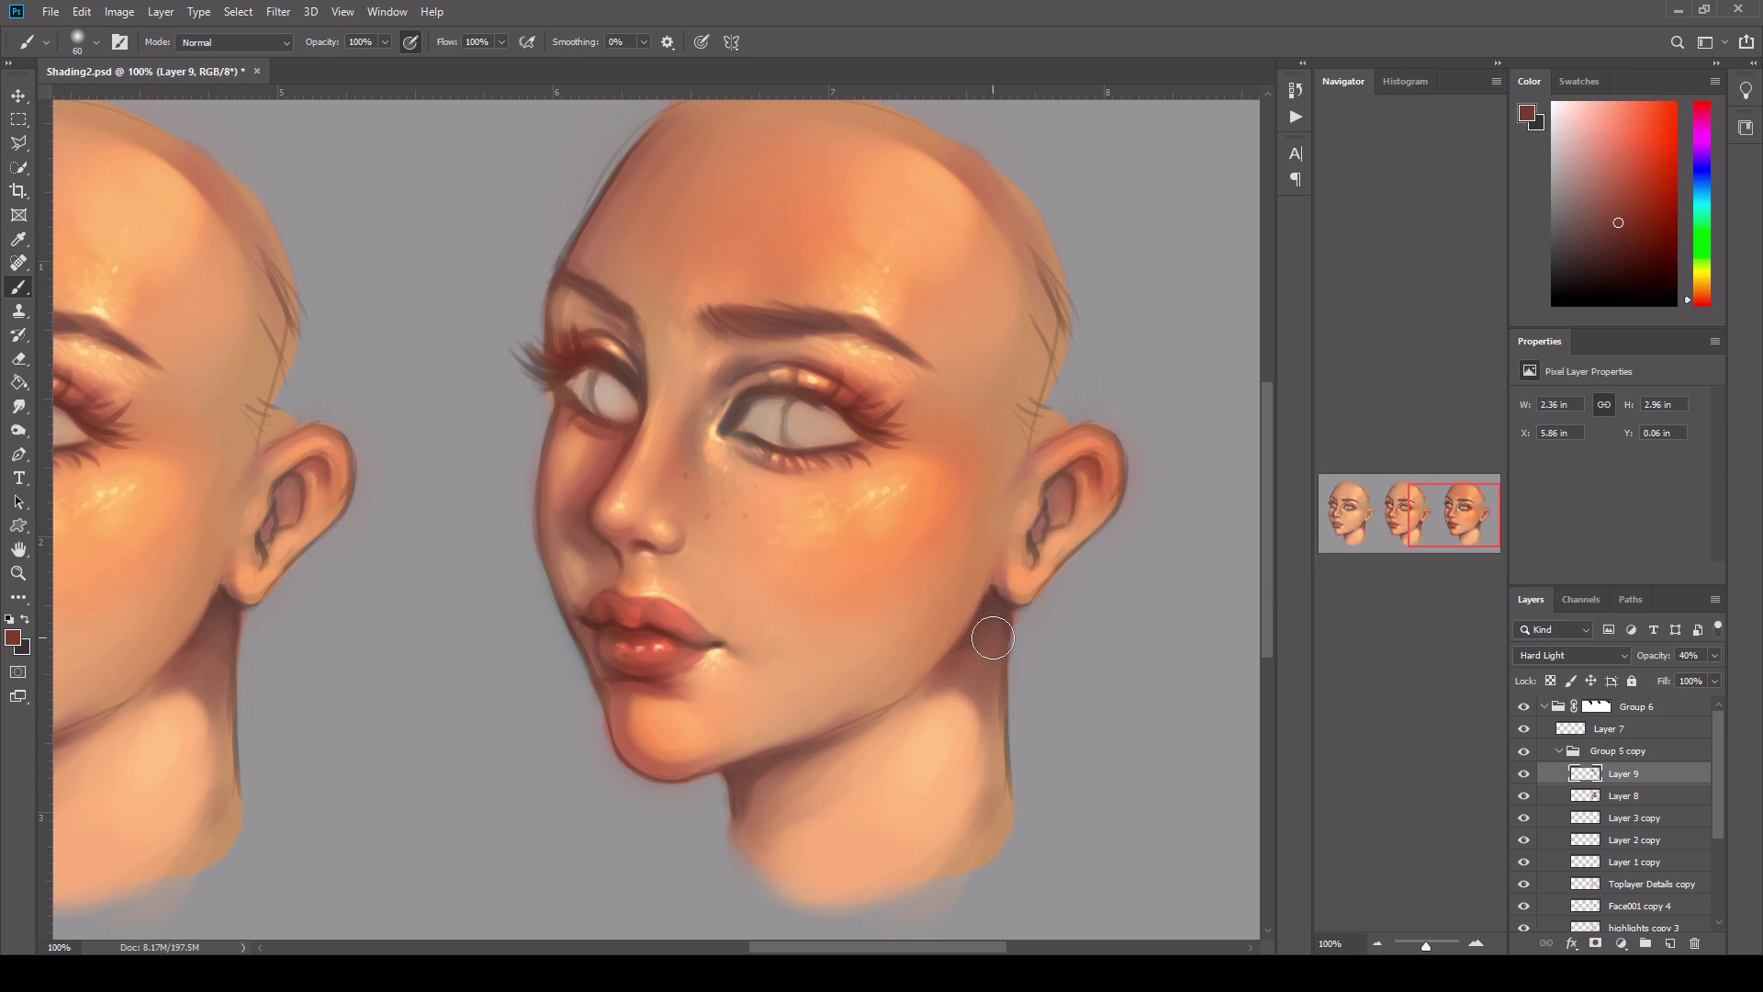
- Paint the reddish tone into the shadow under the jaw and along the front edge of the neck
{"action": "key", "text": "bracketright"}
{"action": "key", "text": "bracketright"}
{"action": "key", "text": "bracketright"}
{"action": "key", "text": "bracketright"}
{"action": "mouse_move", "coordinate": [975, 683]}
{"action": "left_mouse_down"}
{"action": "mouse_move", "coordinate": [956, 835]}
{"action": "mouse_move", "coordinate": [900, 741]}
{"action": "left_mouse_up"}
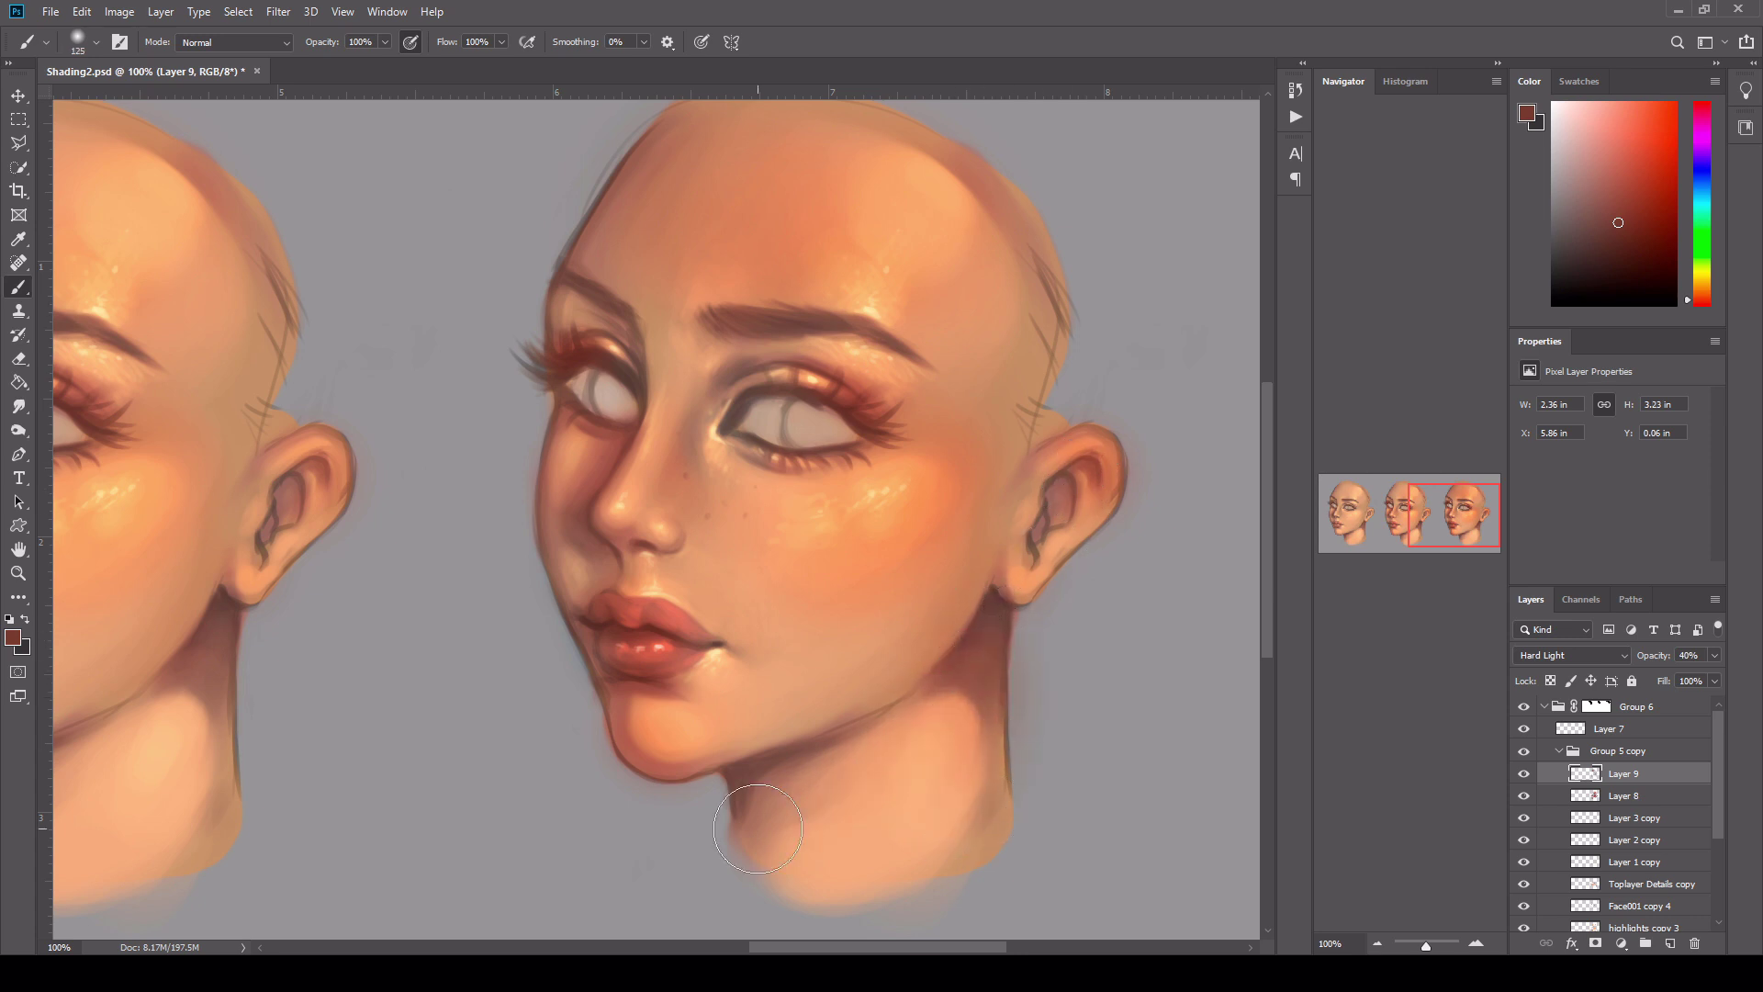
{"action": "key", "text": "bracketleft"}
{"action": "key", "text": "bracketleft"}
{"action": "left_click_drag", "start_coordinate": [779, 790], "coordinate": [756, 862]}
{"action": "key", "text": "bracketright"}
{"action": "key", "text": "bracketright"}
{"action": "key", "text": "bracketright"}
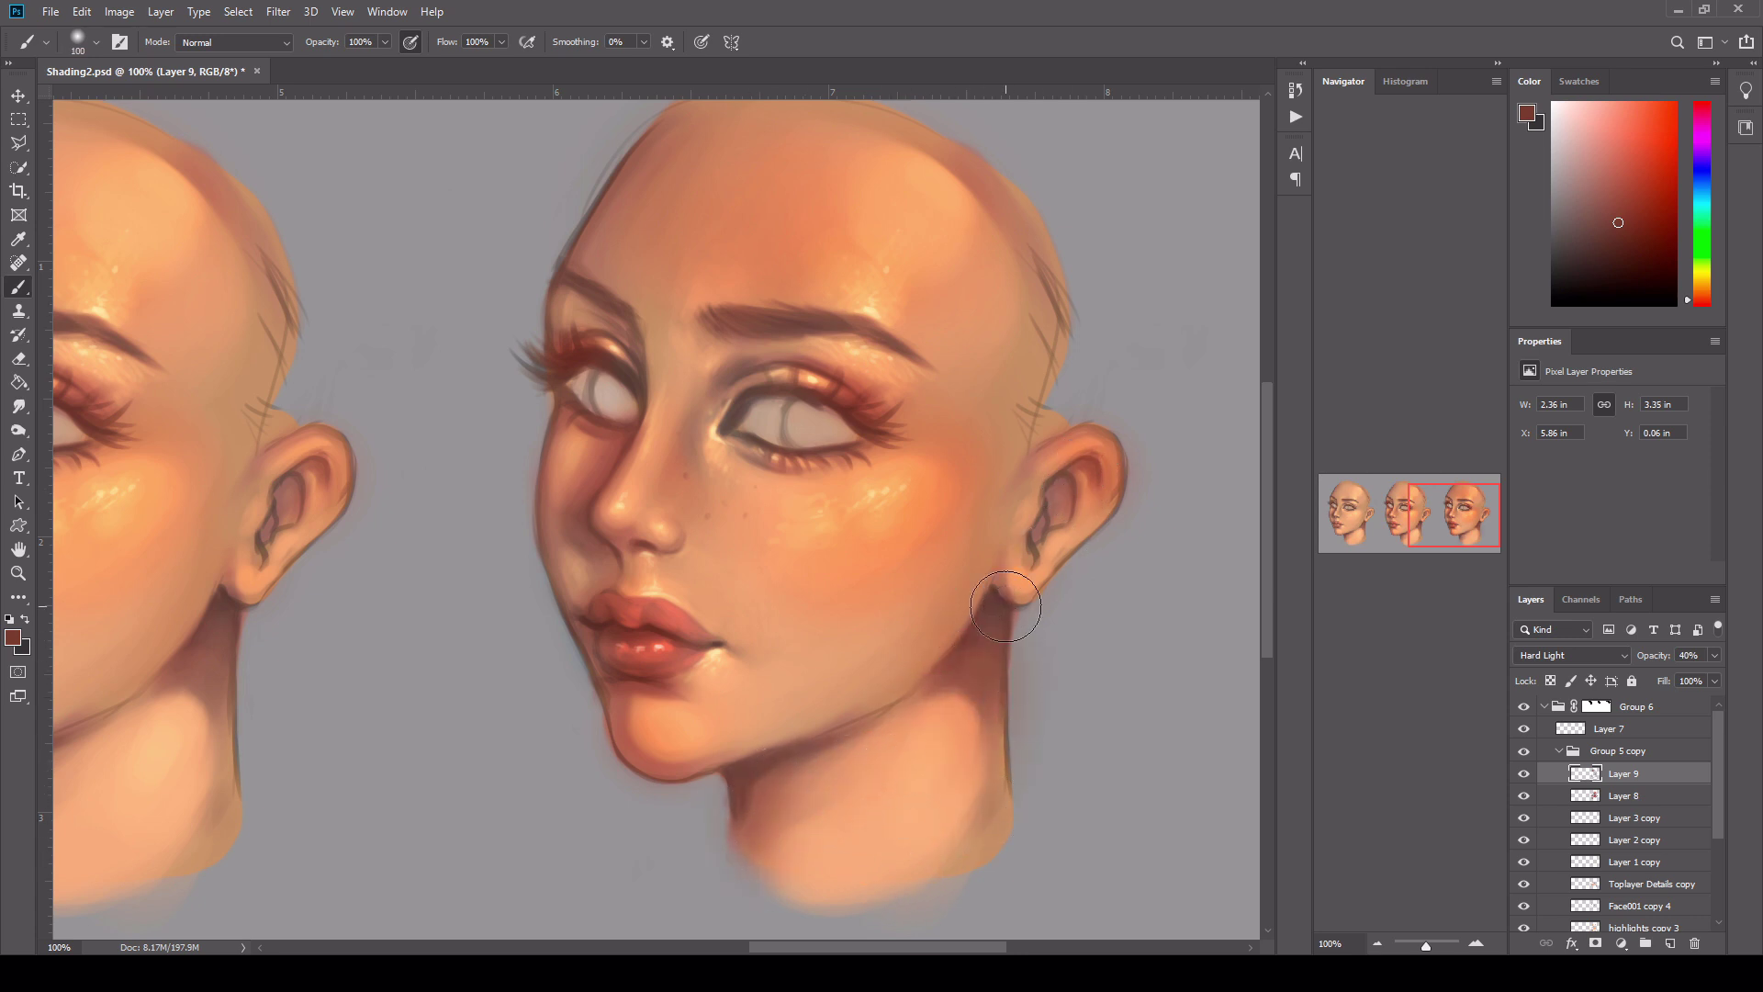
- Extend the soft blush down the side of the near cheek towards the jaw in front of the ear
{"action": "mouse_move", "coordinate": [970, 488]}
{"action": "left_mouse_down"}
{"action": "mouse_move", "coordinate": [995, 533]}
{"action": "mouse_move", "coordinate": [978, 629]}
{"action": "mouse_move", "coordinate": [975, 604]}
{"action": "left_mouse_up"}
{"action": "key", "text": "bracketleft"}
{"action": "key", "text": "bracketleft"}
{"action": "key", "text": "bracketleft"}
{"action": "key", "text": "bracketleft"}
{"action": "key", "text": "bracketleft"}
{"action": "key", "text": "bracketright"}
{"action": "key", "text": "bracketright"}
{"action": "key", "text": "bracketright"}
{"action": "key", "text": "bracketright"}
{"action": "key", "text": "bracketright"}
{"action": "key", "text": "bracketright"}
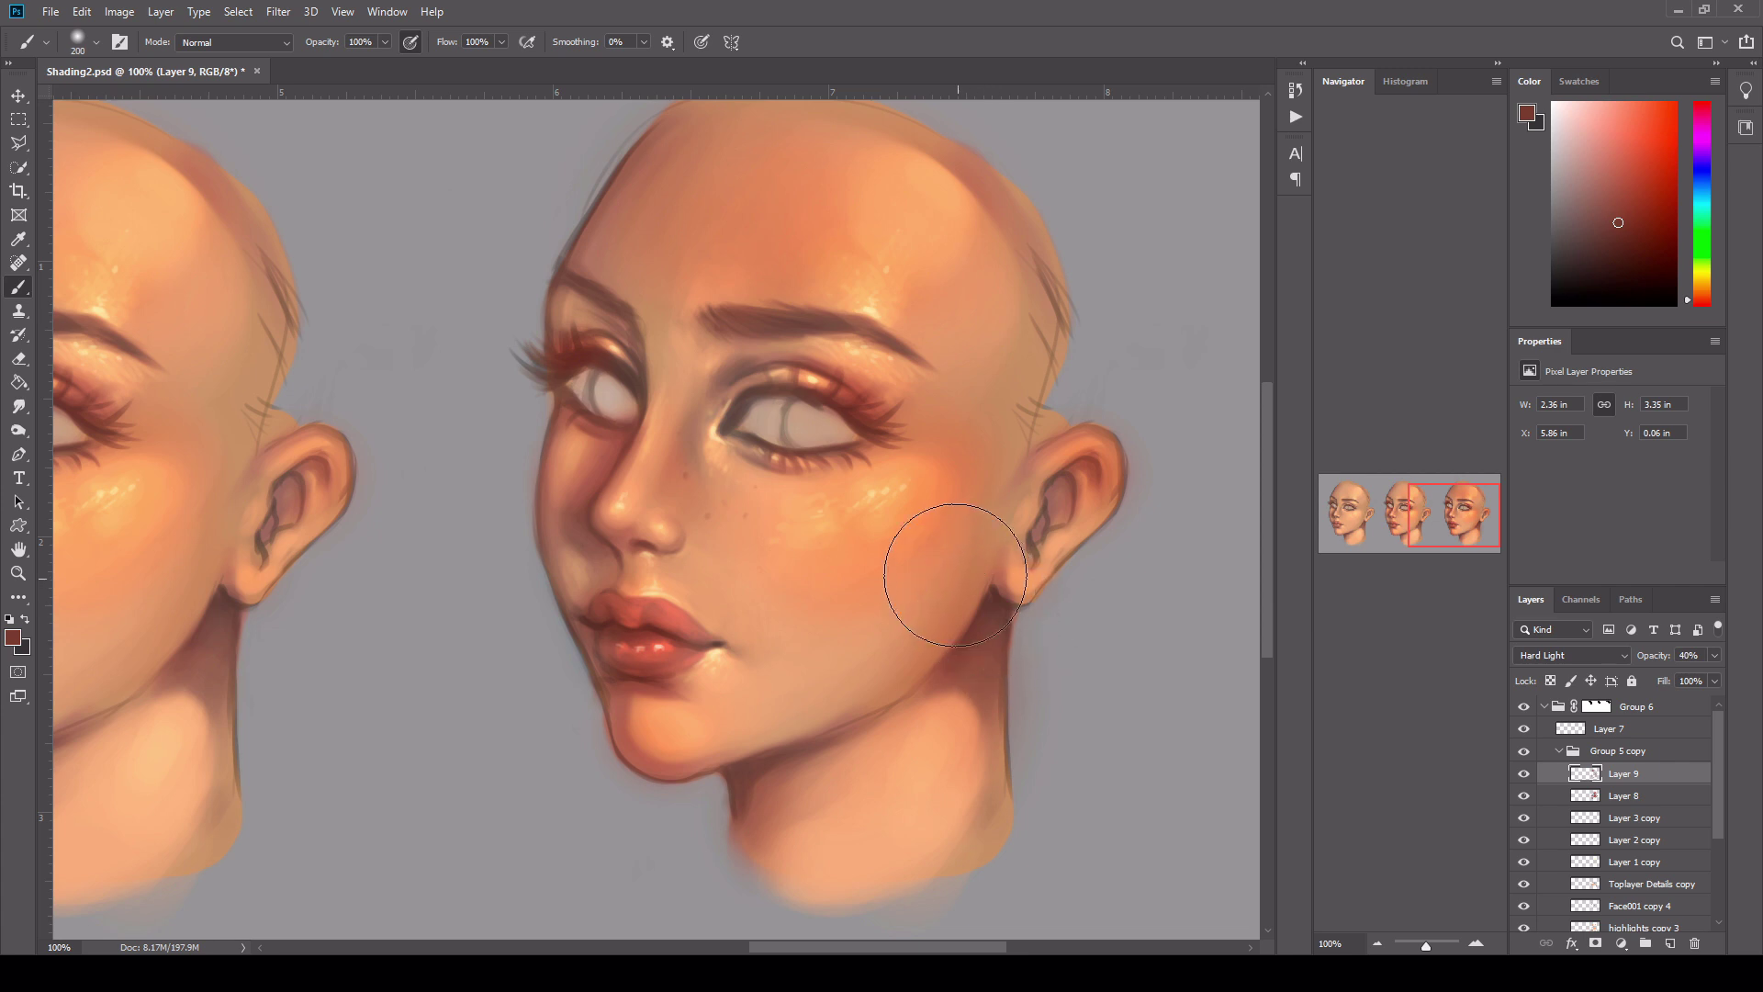
{"action": "key", "text": "bracketleft"}
{"action": "key", "text": "bracketleft"}
{"action": "key", "text": "bracketleft"}
- Compare the face with and without Layer 9, and add a new layer above it
{"action": "left_click", "coordinate": [1525, 775]}
{"action": "left_click", "coordinate": [1525, 775]}
{"action": "left_click", "coordinate": [1671, 945]}
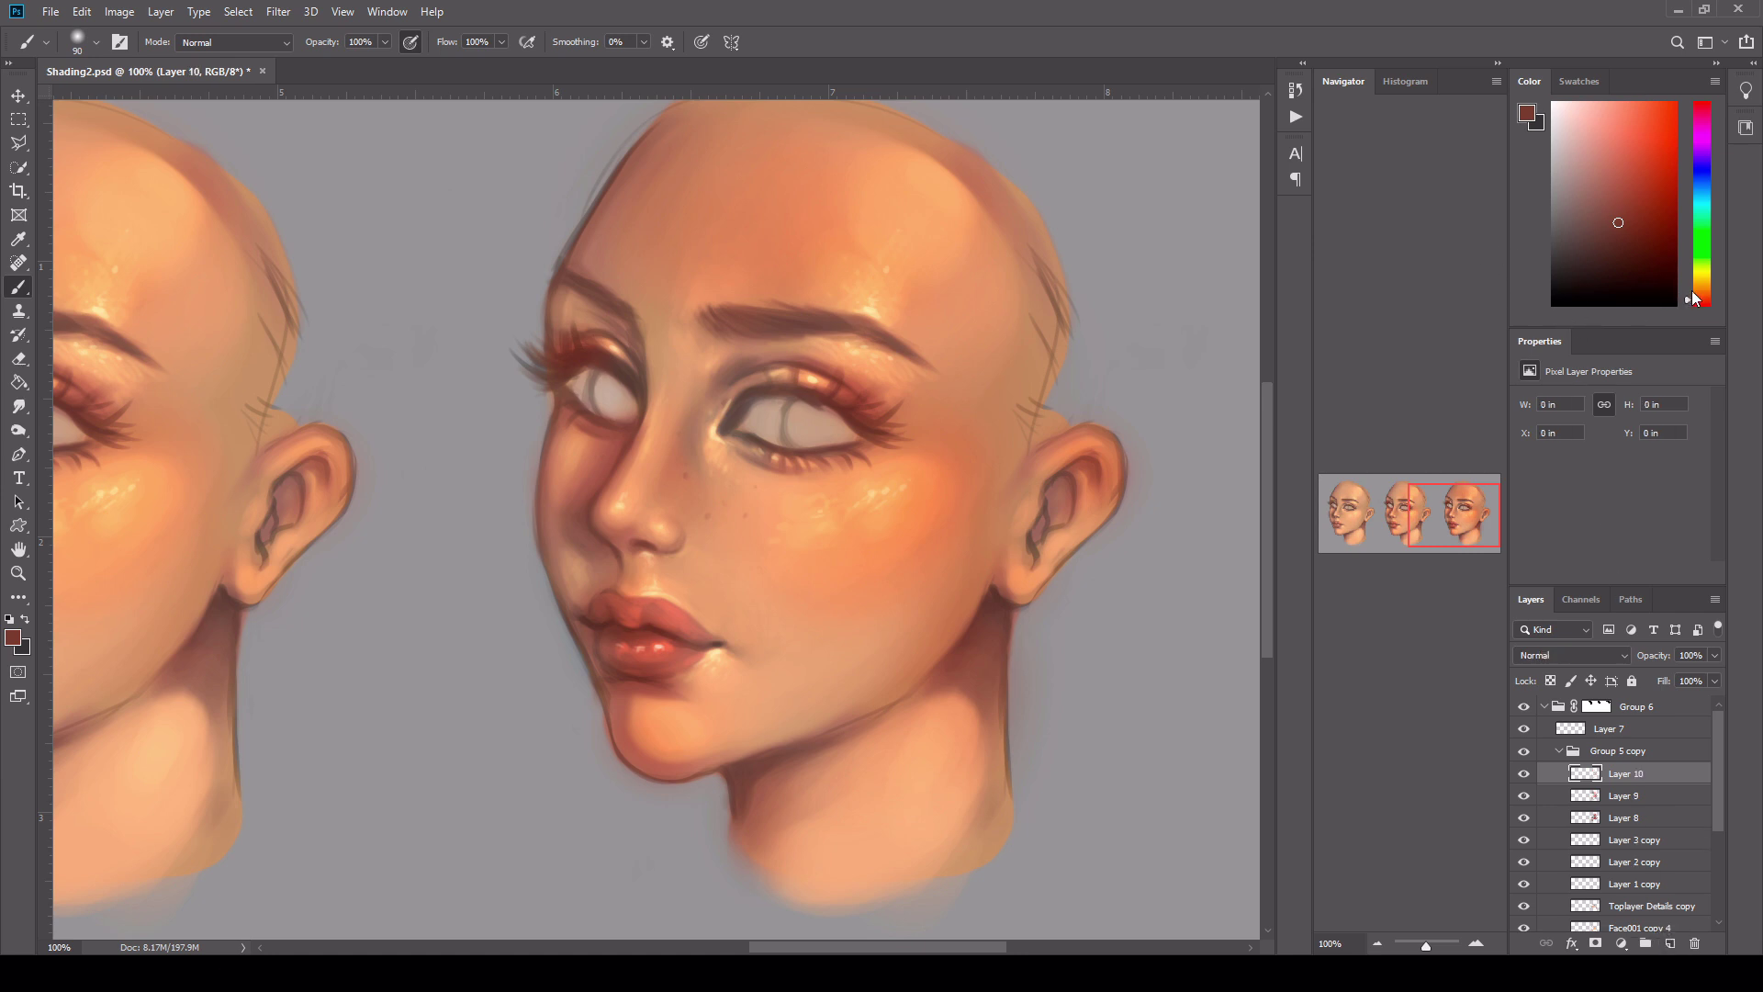
- Choose a saturated golden orange and set the new layer to Linear Dodge (Add) at 50% opacity
{"action": "left_click_drag", "start_coordinate": [1694, 299], "coordinate": [1702, 292]}
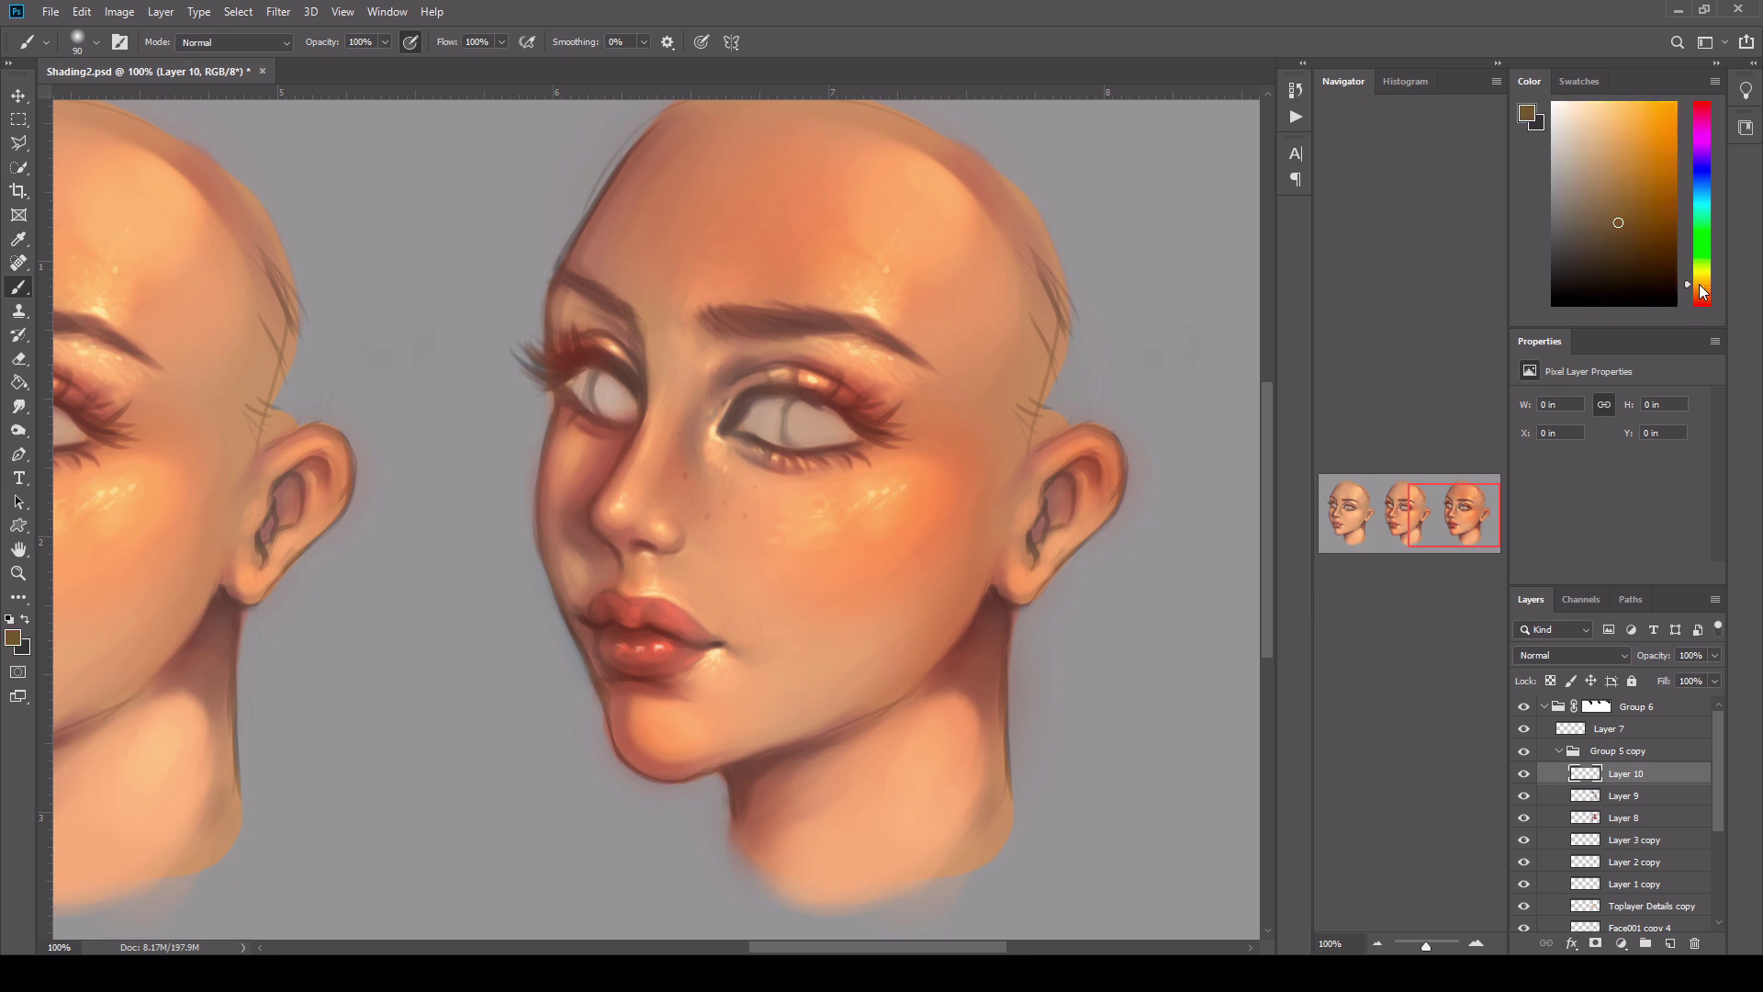
{"action": "left_click_drag", "start_coordinate": [1642, 218], "coordinate": [1643, 189]}
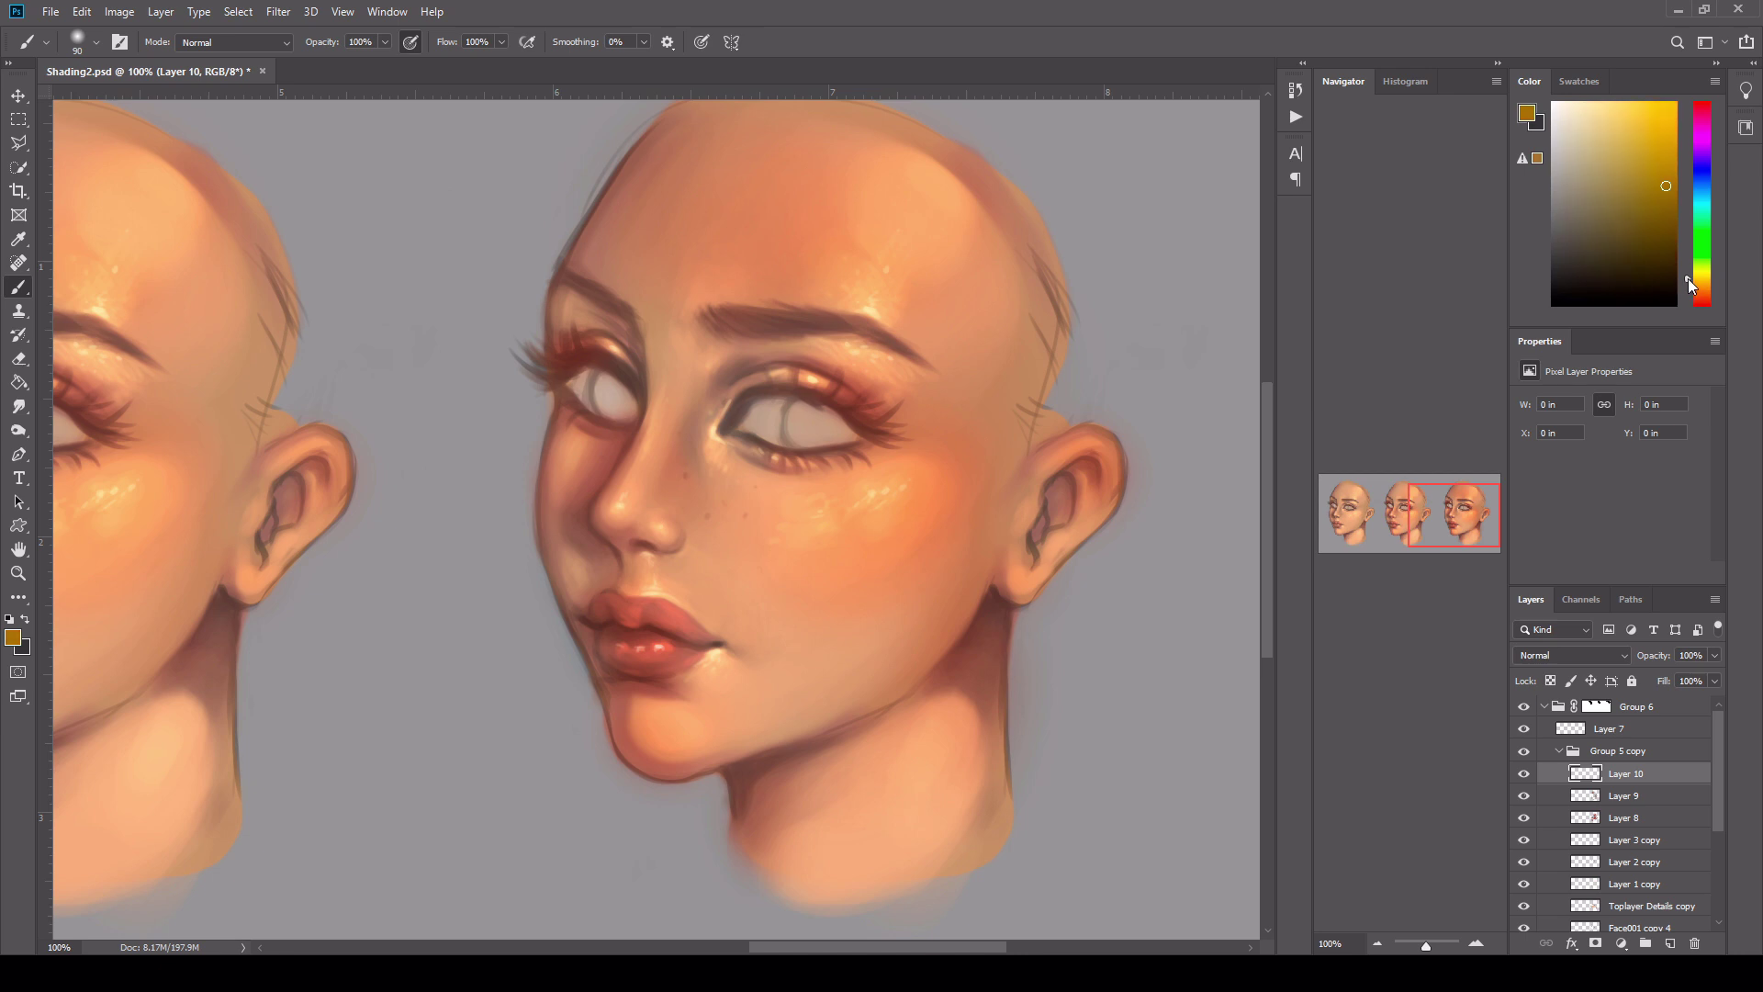
{"action": "left_click", "coordinate": [1573, 676]}
{"action": "left_click_drag", "start_coordinate": [1705, 653], "coordinate": [1656, 653]}
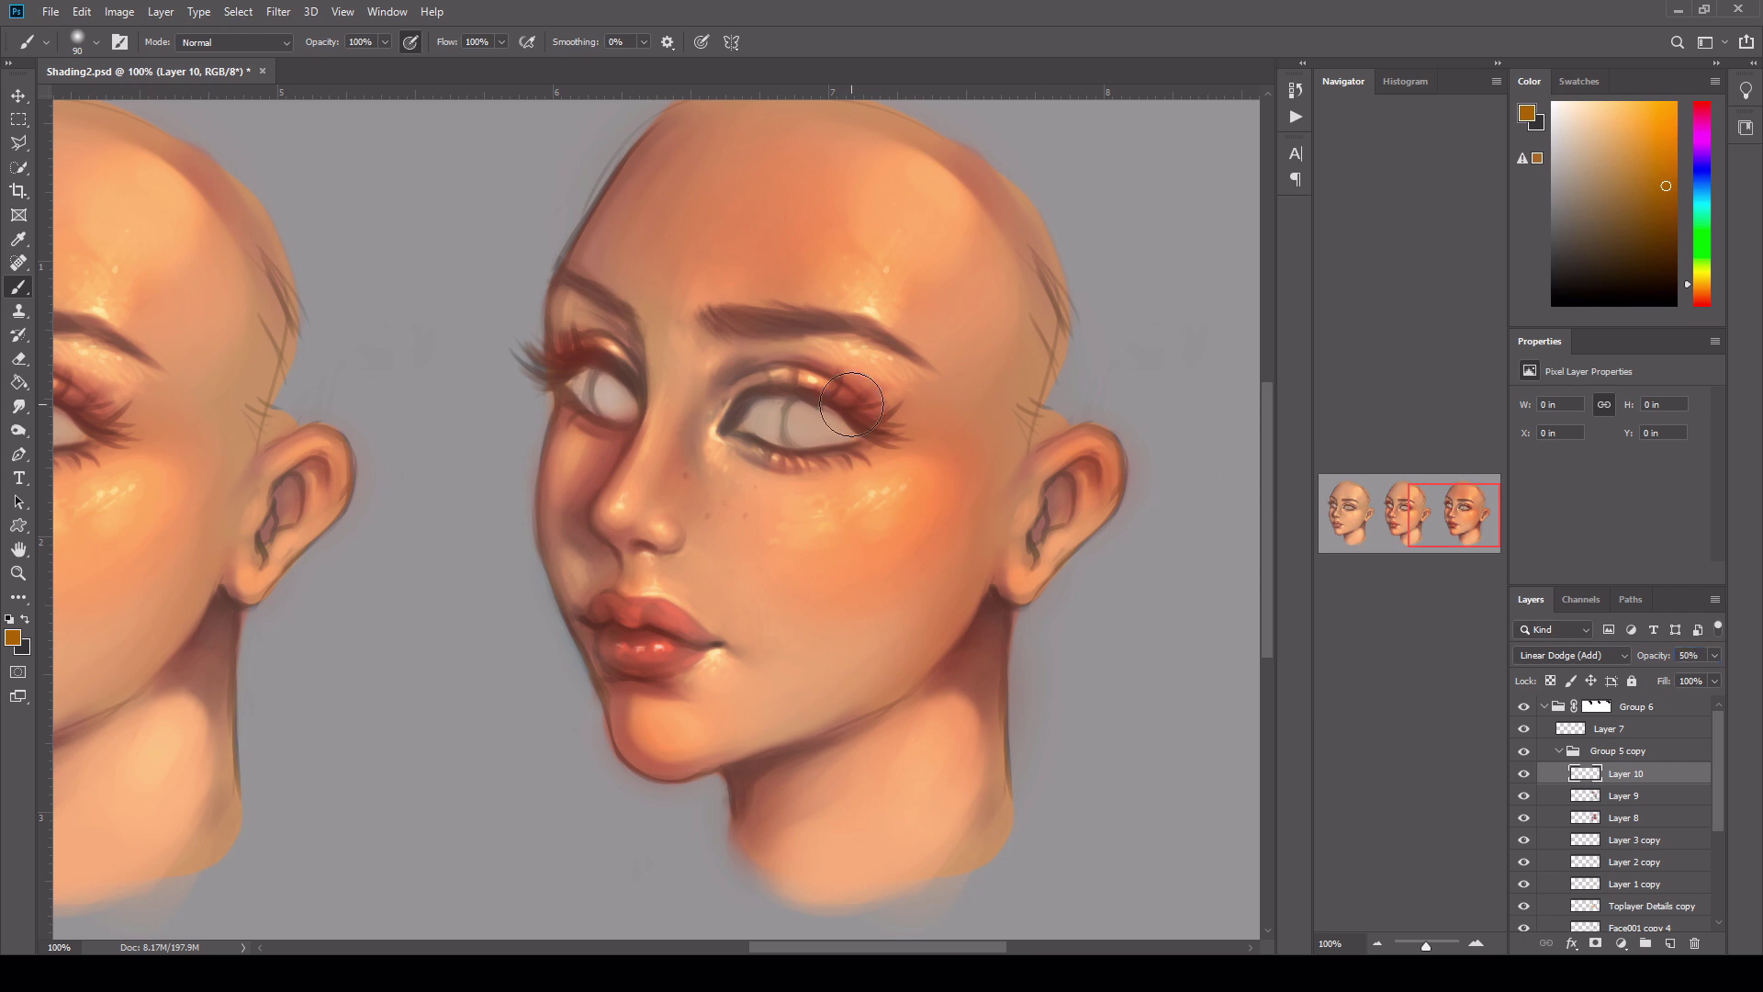
- Try out golden strokes around the near eye and leave a small highlight at its inner corner
{"action": "mouse_move", "coordinate": [735, 413]}
{"action": "left_mouse_down"}
{"action": "mouse_move", "coordinate": [723, 445]}
{"action": "mouse_move", "coordinate": [733, 428]}
{"action": "left_mouse_up"}
{"action": "key", "text": "ctrl+z"}
{"action": "mouse_move", "coordinate": [749, 406]}
{"action": "left_mouse_down"}
{"action": "mouse_move", "coordinate": [730, 441]}
{"action": "mouse_move", "coordinate": [661, 422]}
{"action": "mouse_move", "coordinate": [677, 447]}
{"action": "left_mouse_up"}
{"action": "key", "text": "ctrl+z"}
{"action": "key", "text": "bracketleft"}
{"action": "key", "text": "bracketleft"}
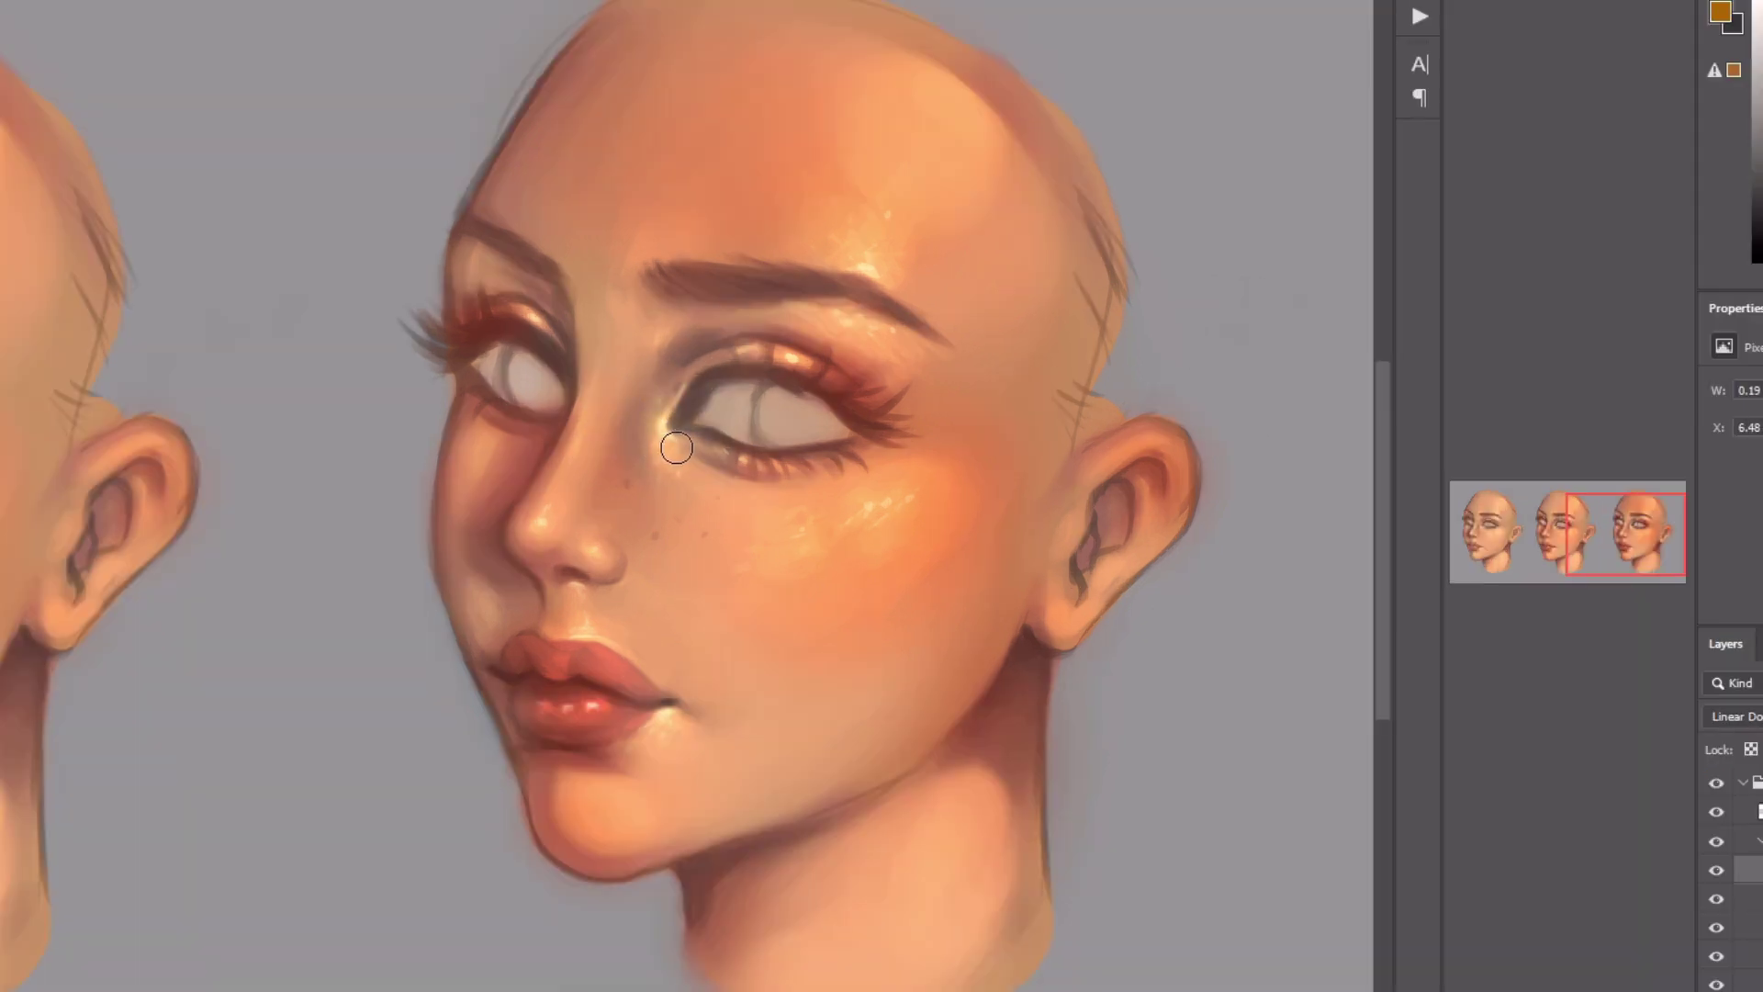
- Paint a golden glow over the near cheekbone highlight
{"action": "mouse_move", "coordinate": [882, 514]}
{"action": "left_mouse_down"}
{"action": "mouse_move", "coordinate": [862, 519]}
{"action": "mouse_move", "coordinate": [925, 492]}
{"action": "mouse_move", "coordinate": [900, 512]}
{"action": "mouse_move", "coordinate": [915, 485]}
{"action": "left_mouse_up"}
{"action": "key", "text": "bracketright"}
{"action": "key", "text": "bracketright"}
{"action": "key", "text": "bracketright"}
{"action": "key", "text": "bracketleft"}
{"action": "key", "text": "bracketleft"}
{"action": "key", "text": "bracketleft"}
{"action": "key", "text": "bracketleft"}
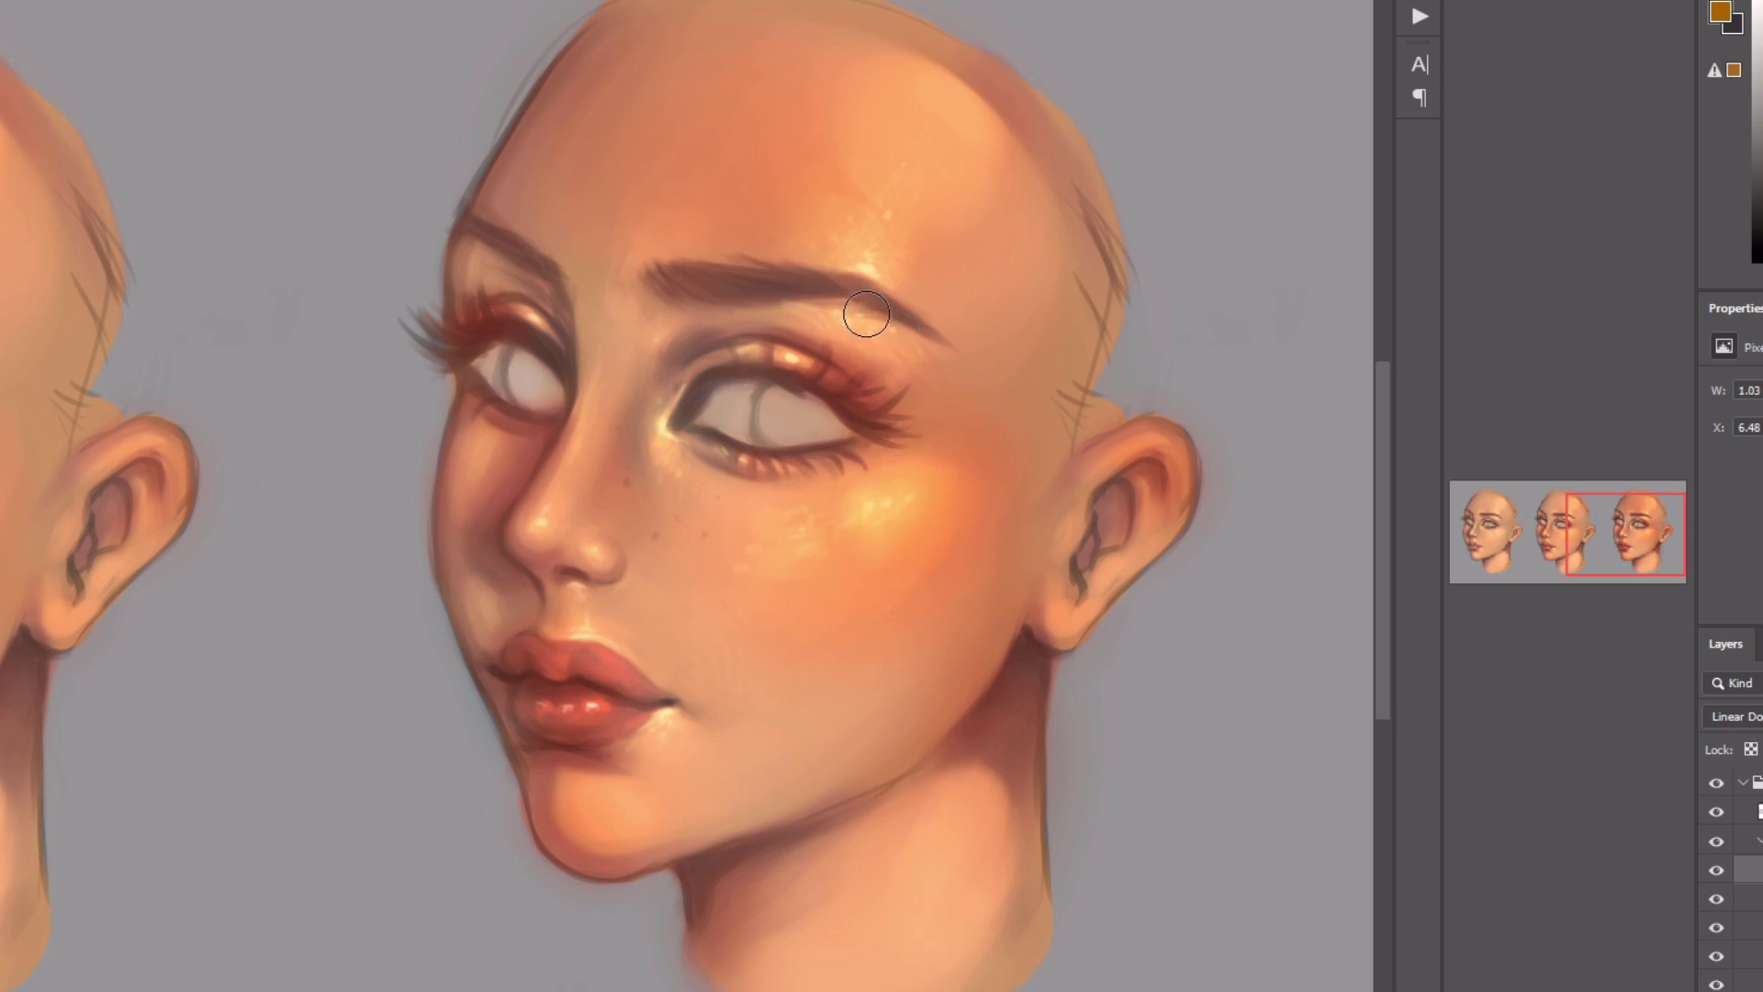
- Paint golden highlights on the near eye's brow bone and on the forehead above the eyebrow
{"action": "mouse_move", "coordinate": [858, 314]}
{"action": "left_mouse_down"}
{"action": "mouse_move", "coordinate": [869, 342]}
{"action": "mouse_move", "coordinate": [845, 323]}
{"action": "left_mouse_up"}
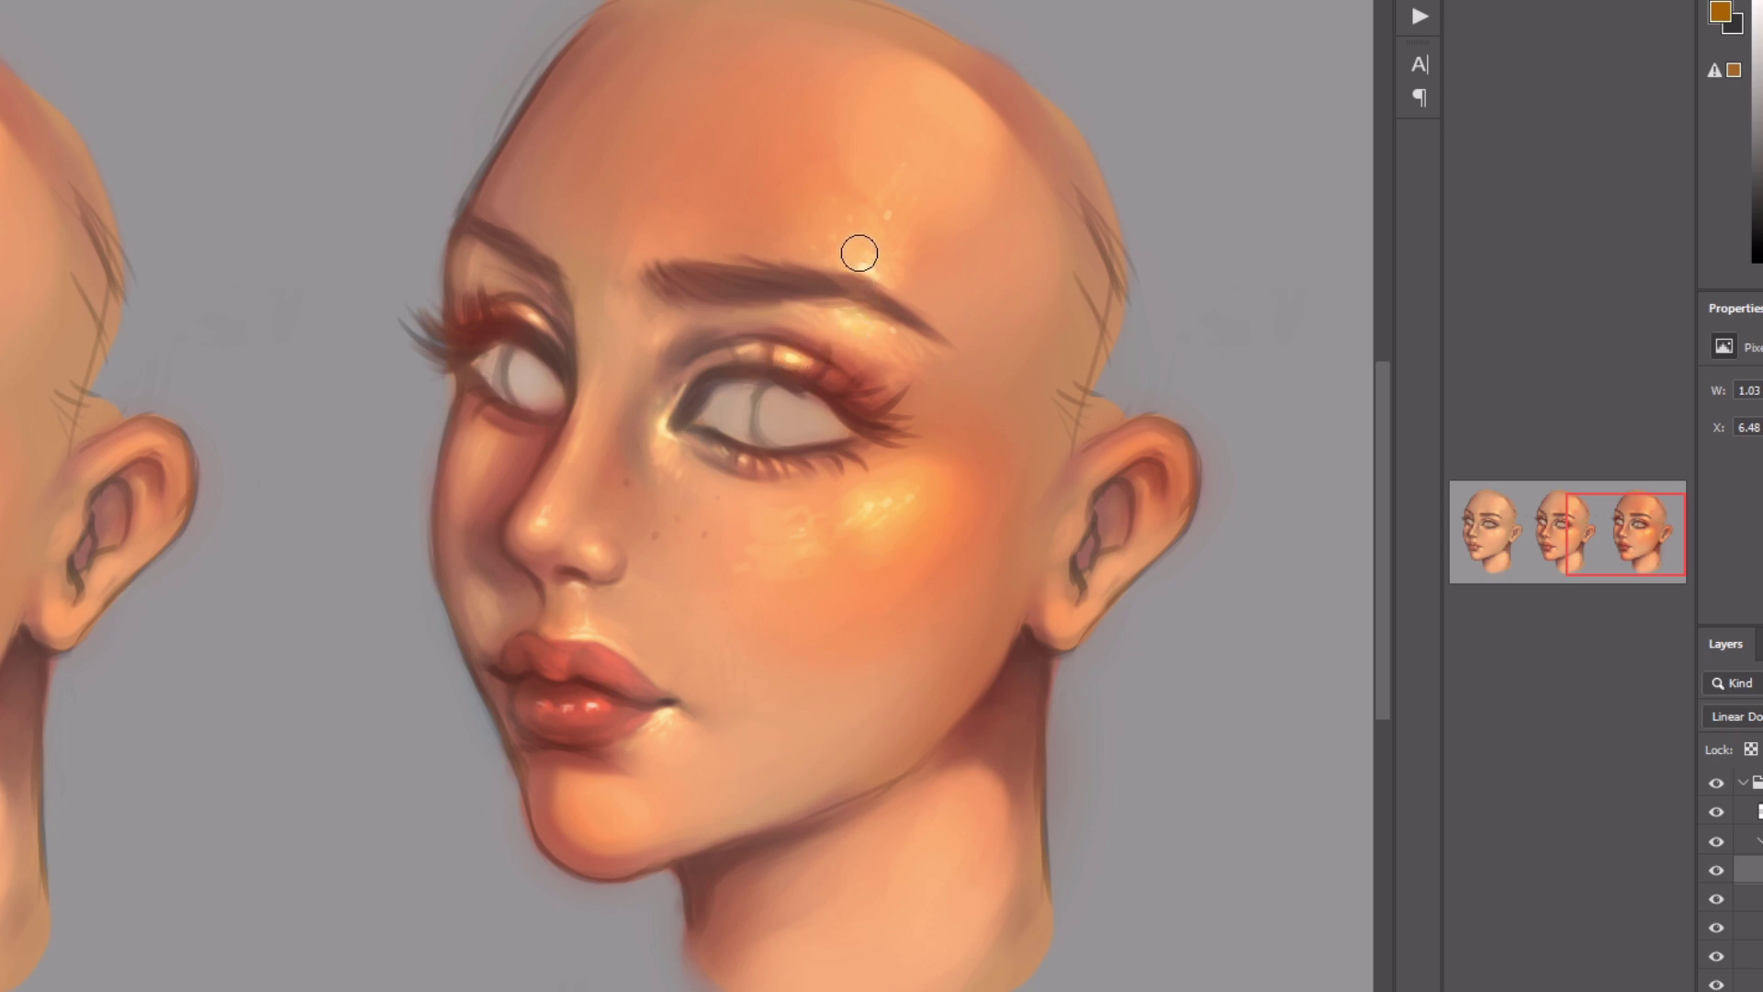
{"action": "key", "text": "bracketright"}
{"action": "mouse_move", "coordinate": [860, 253]}
{"action": "left_mouse_down"}
{"action": "mouse_move", "coordinate": [870, 264]}
{"action": "mouse_move", "coordinate": [854, 229]}
{"action": "mouse_move", "coordinate": [928, 291]}
{"action": "left_mouse_up"}
{"action": "key", "text": "bracketright"}
{"action": "key", "text": "bracketright"}
{"action": "key", "text": "bracketright"}
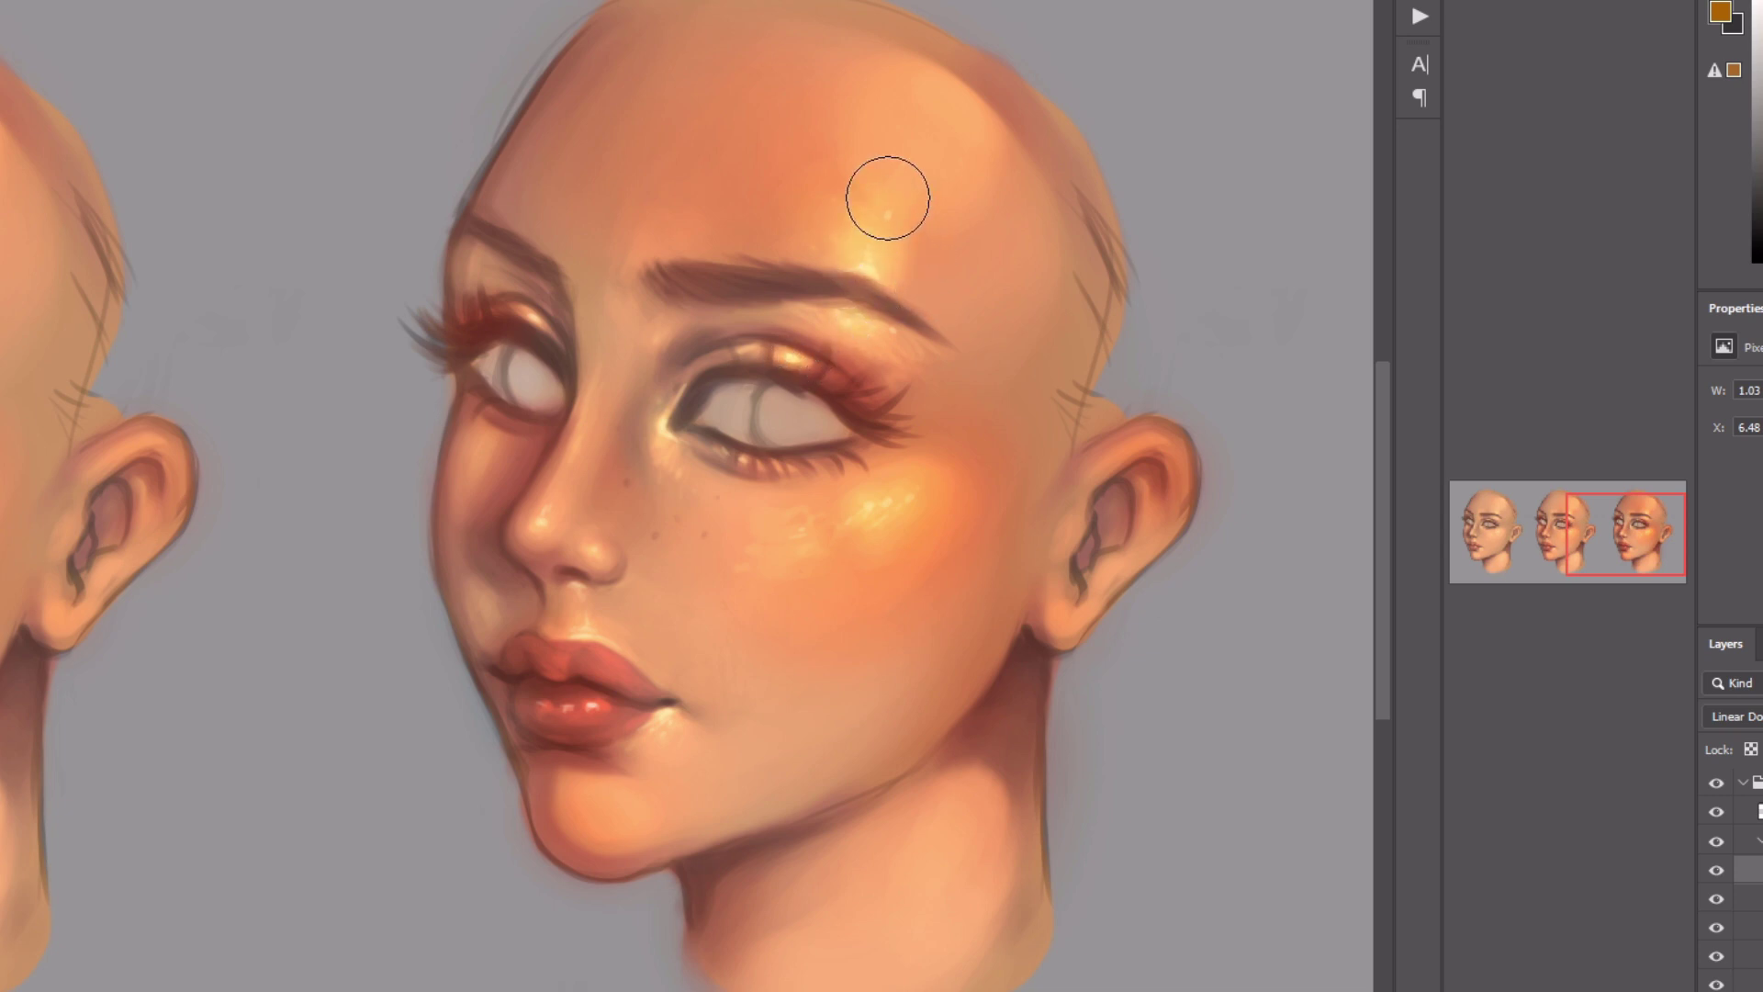
{"action": "mouse_move", "coordinate": [887, 199]}
{"action": "left_mouse_down"}
{"action": "mouse_move", "coordinate": [909, 173]}
{"action": "mouse_move", "coordinate": [955, 267]}
{"action": "left_mouse_up"}
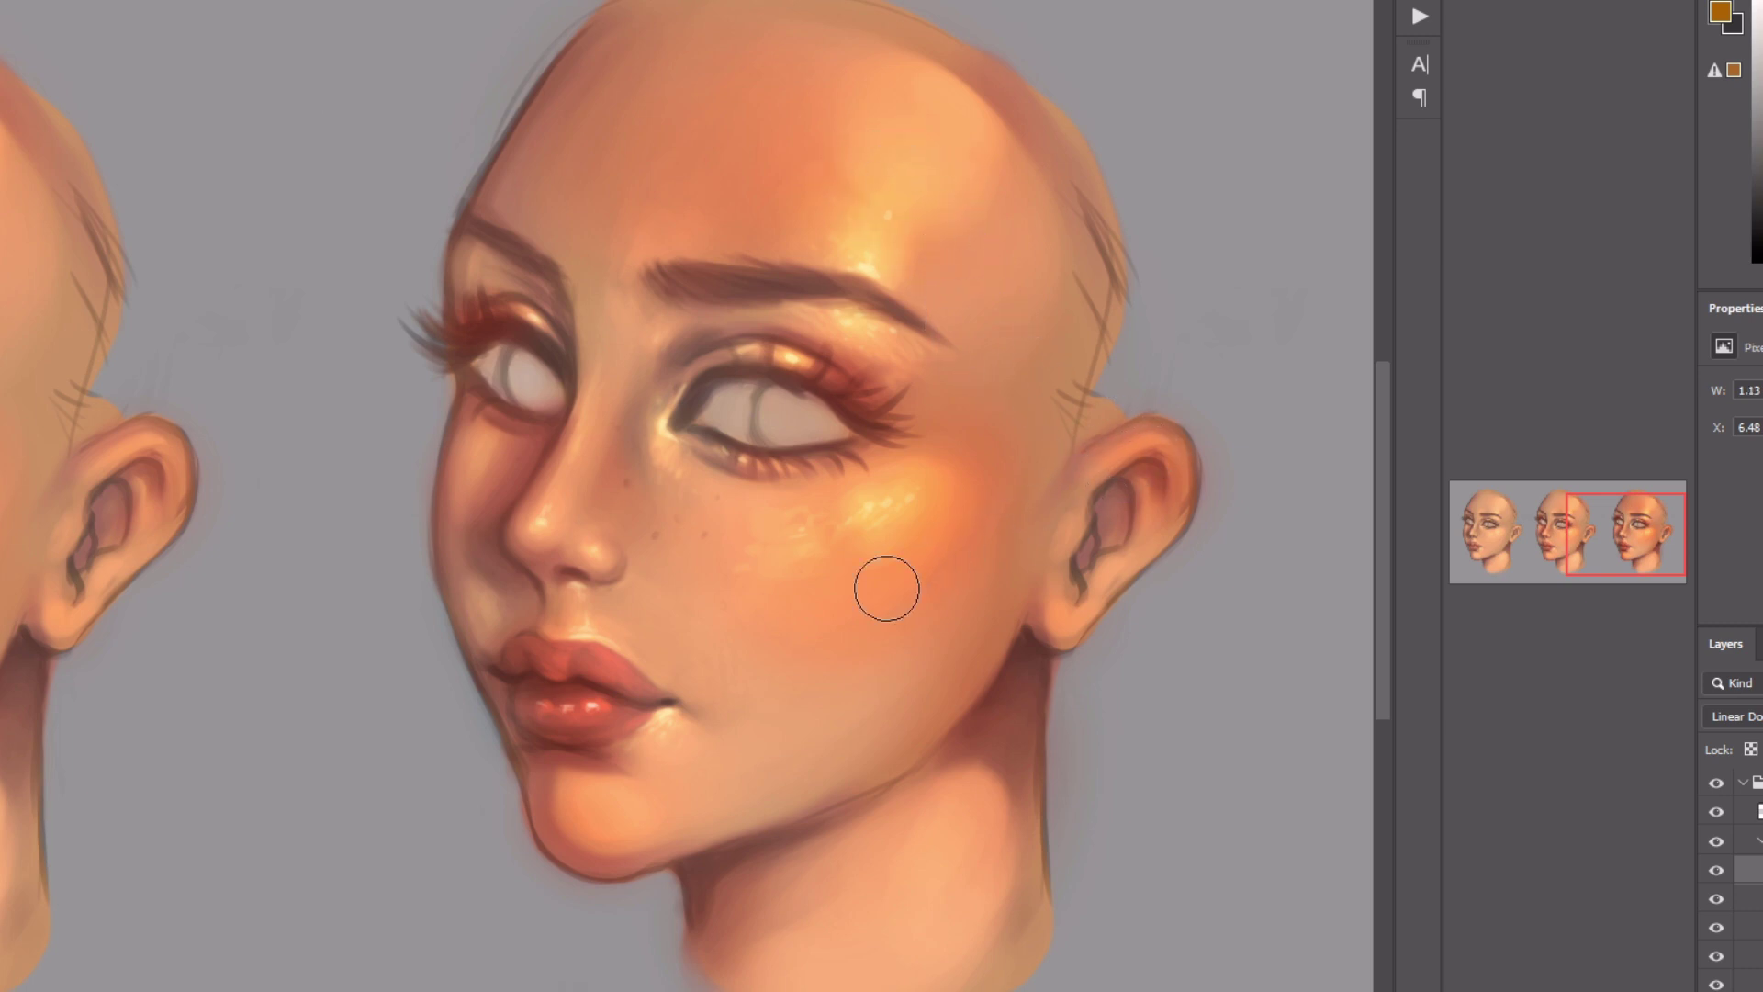
- Paint a small golden highlight just above the upper lip with a fine brush
{"action": "key", "text": "bracketright"}
{"action": "key", "text": "bracketright"}
{"action": "key", "text": "bracketleft"}
{"action": "key", "text": "bracketleft"}
{"action": "key", "text": "bracketleft"}
{"action": "key", "text": "bracketleft"}
{"action": "key", "text": "bracketleft"}
{"action": "key", "text": "bracketleft"}
{"action": "key", "text": "bracketleft"}
{"action": "mouse_move", "coordinate": [579, 630]}
{"action": "left_mouse_down"}
{"action": "mouse_move", "coordinate": [627, 704]}
{"action": "mouse_move", "coordinate": [595, 617]}
{"action": "left_mouse_up"}
- Paint golden highlights on the tip and bridge of the nose
{"action": "key", "text": "bracketright"}
{"action": "key", "text": "bracketright"}
{"action": "key", "text": "bracketright"}
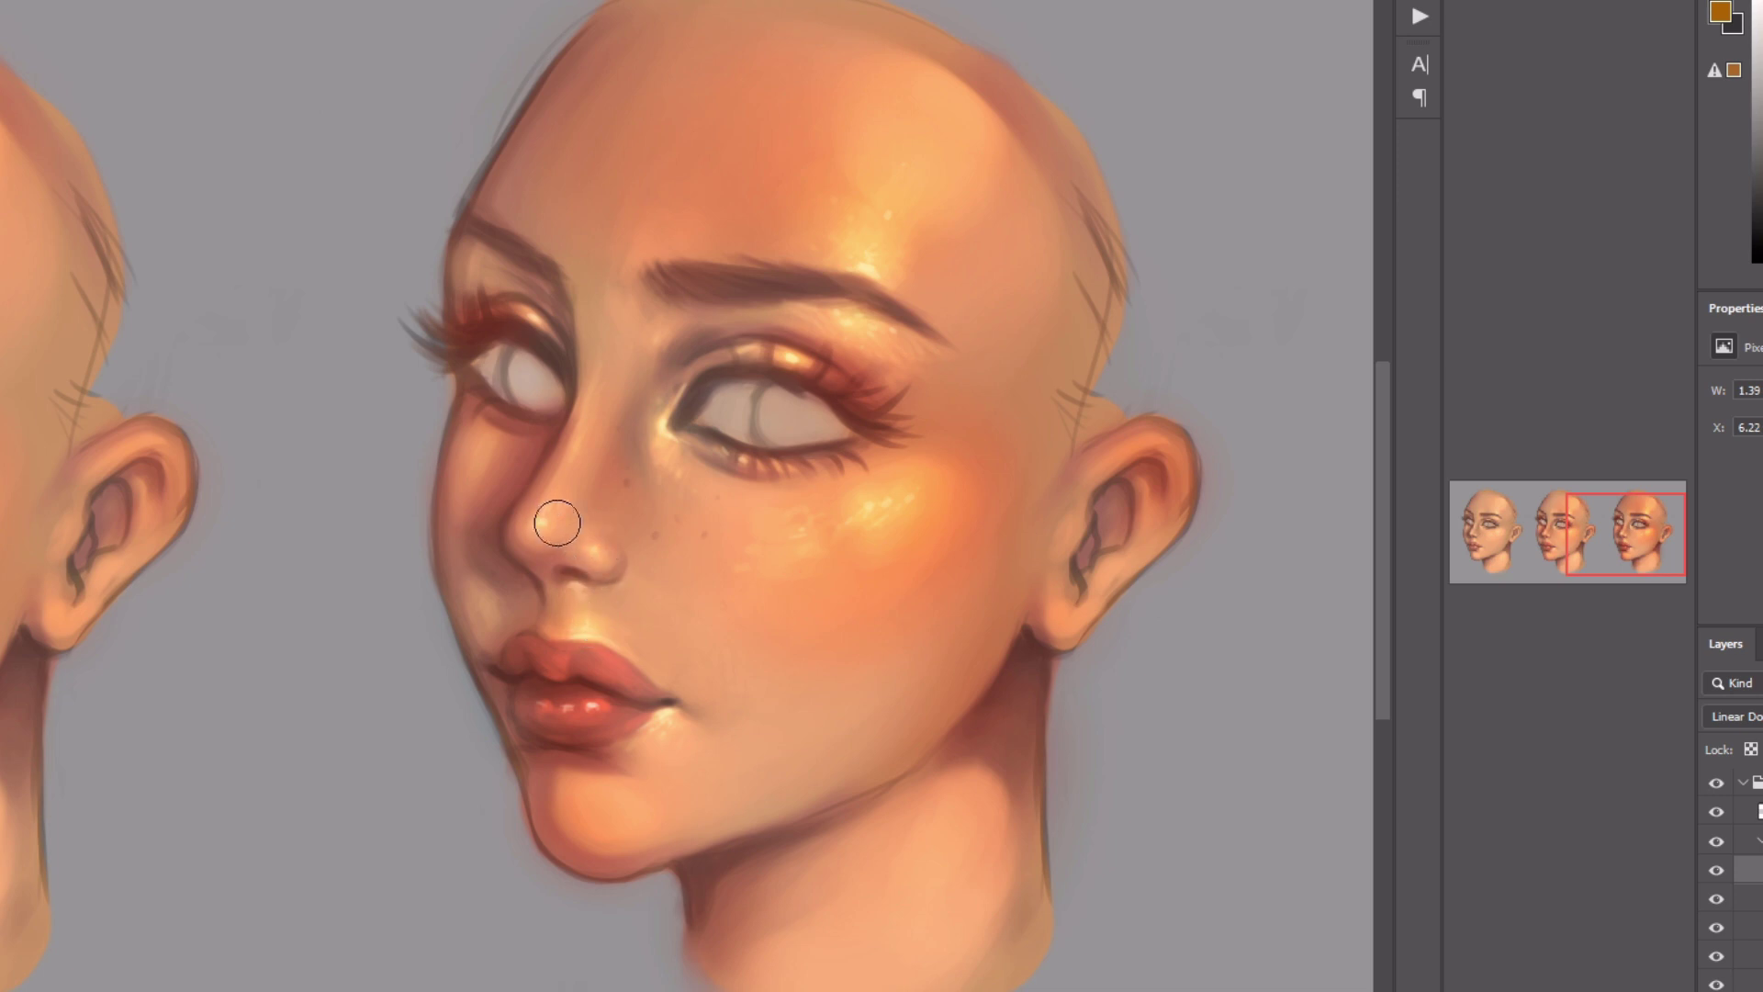
{"action": "mouse_move", "coordinate": [558, 523]}
{"action": "left_mouse_down"}
{"action": "mouse_move", "coordinate": [535, 515]}
{"action": "mouse_move", "coordinate": [551, 515]}
{"action": "left_mouse_up"}
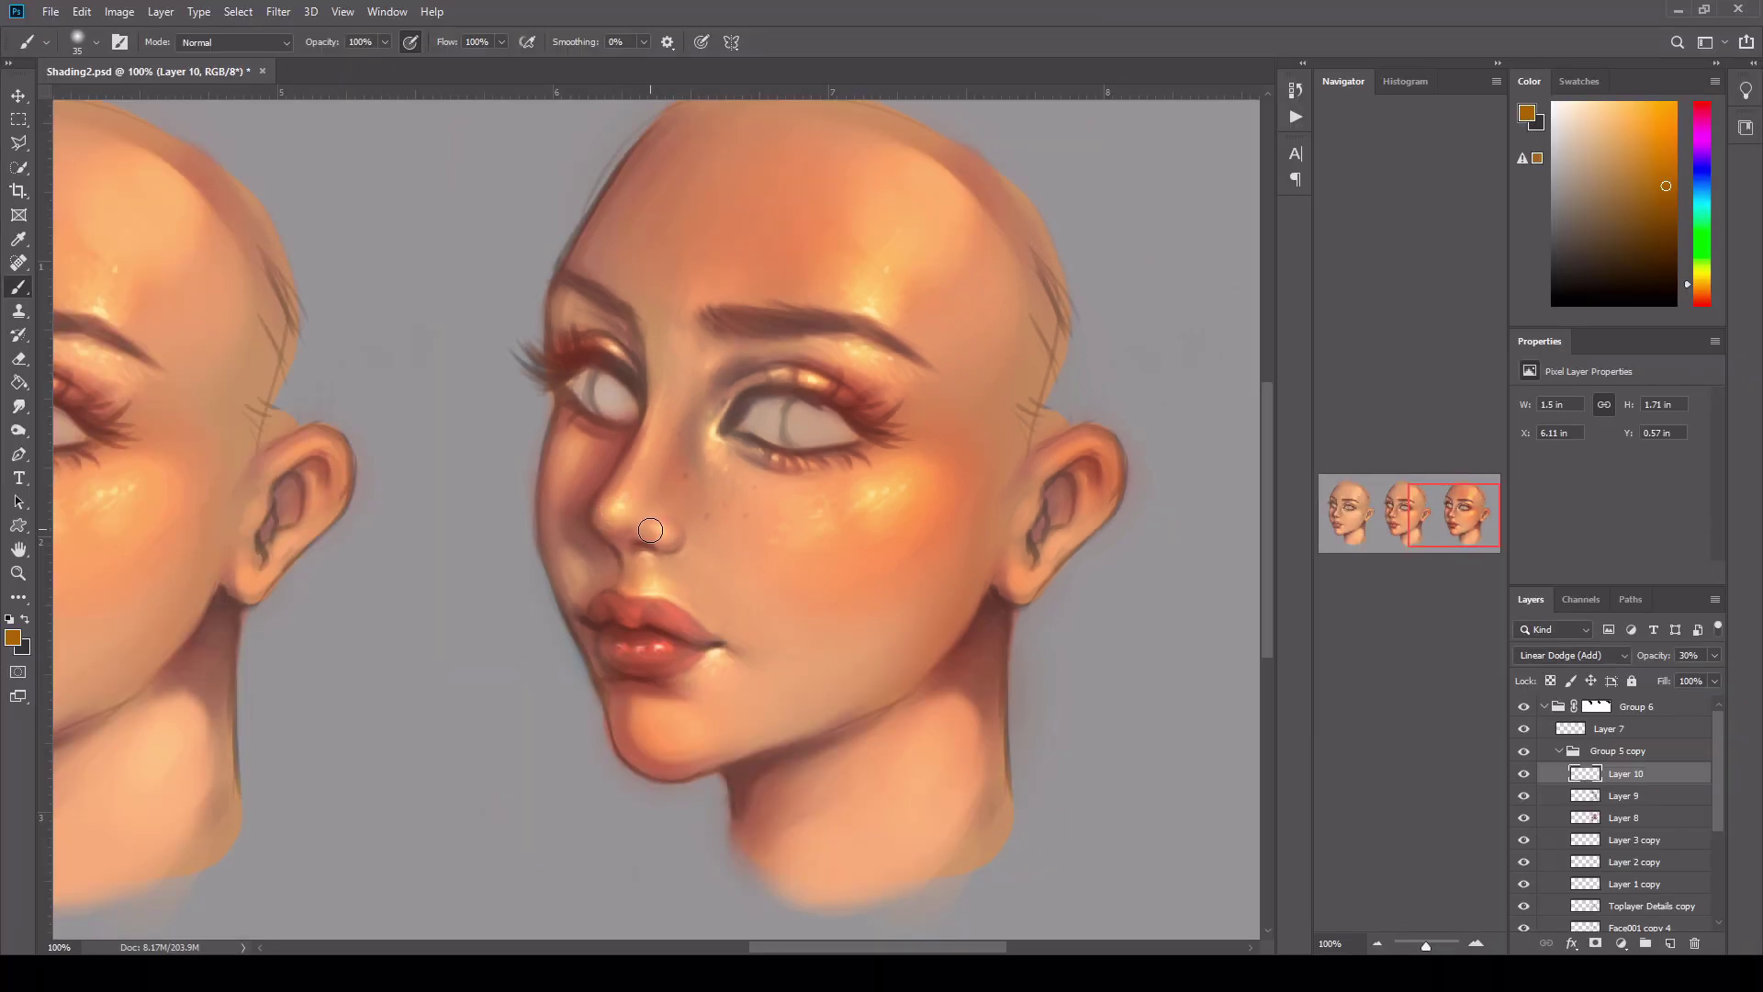
{"action": "key", "text": "bracketright"}
{"action": "left_click_drag", "start_coordinate": [628, 504], "coordinate": [639, 464]}
- Compare with the other faces, and add golden highlights to the third face's far eyelid and near ear
{"action": "left_click", "coordinate": [1328, 503]}
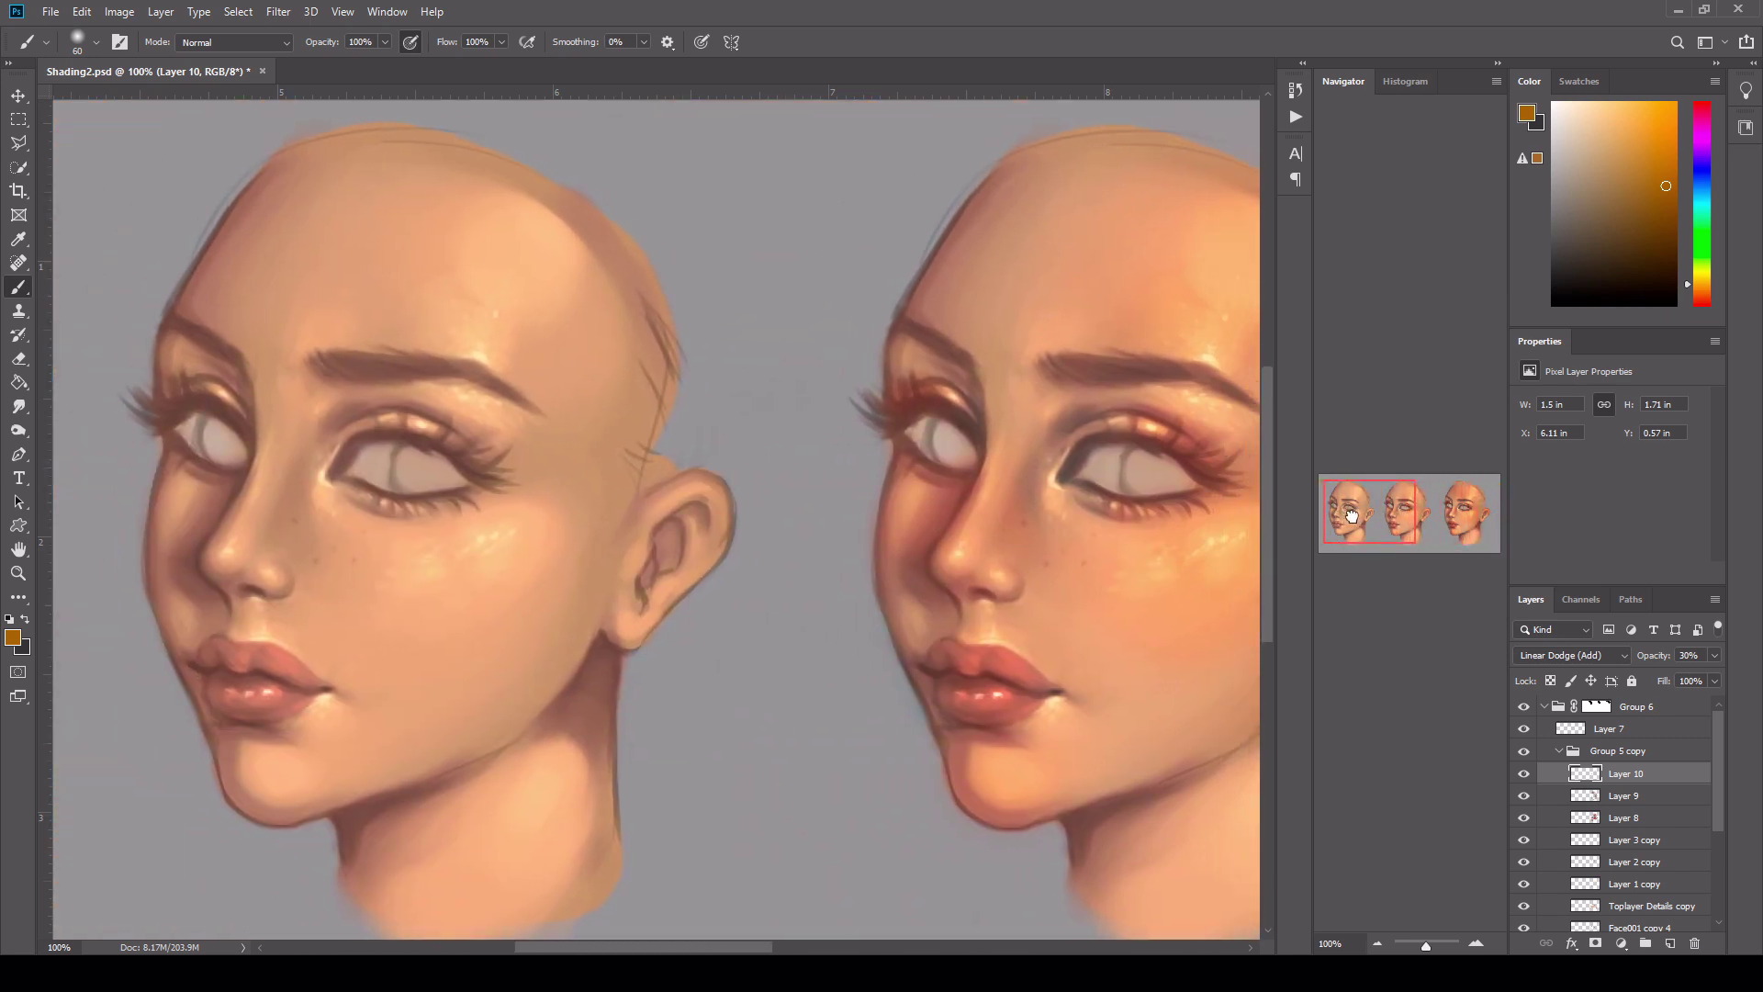
{"action": "left_click_drag", "start_coordinate": [1351, 515], "coordinate": [1435, 519]}
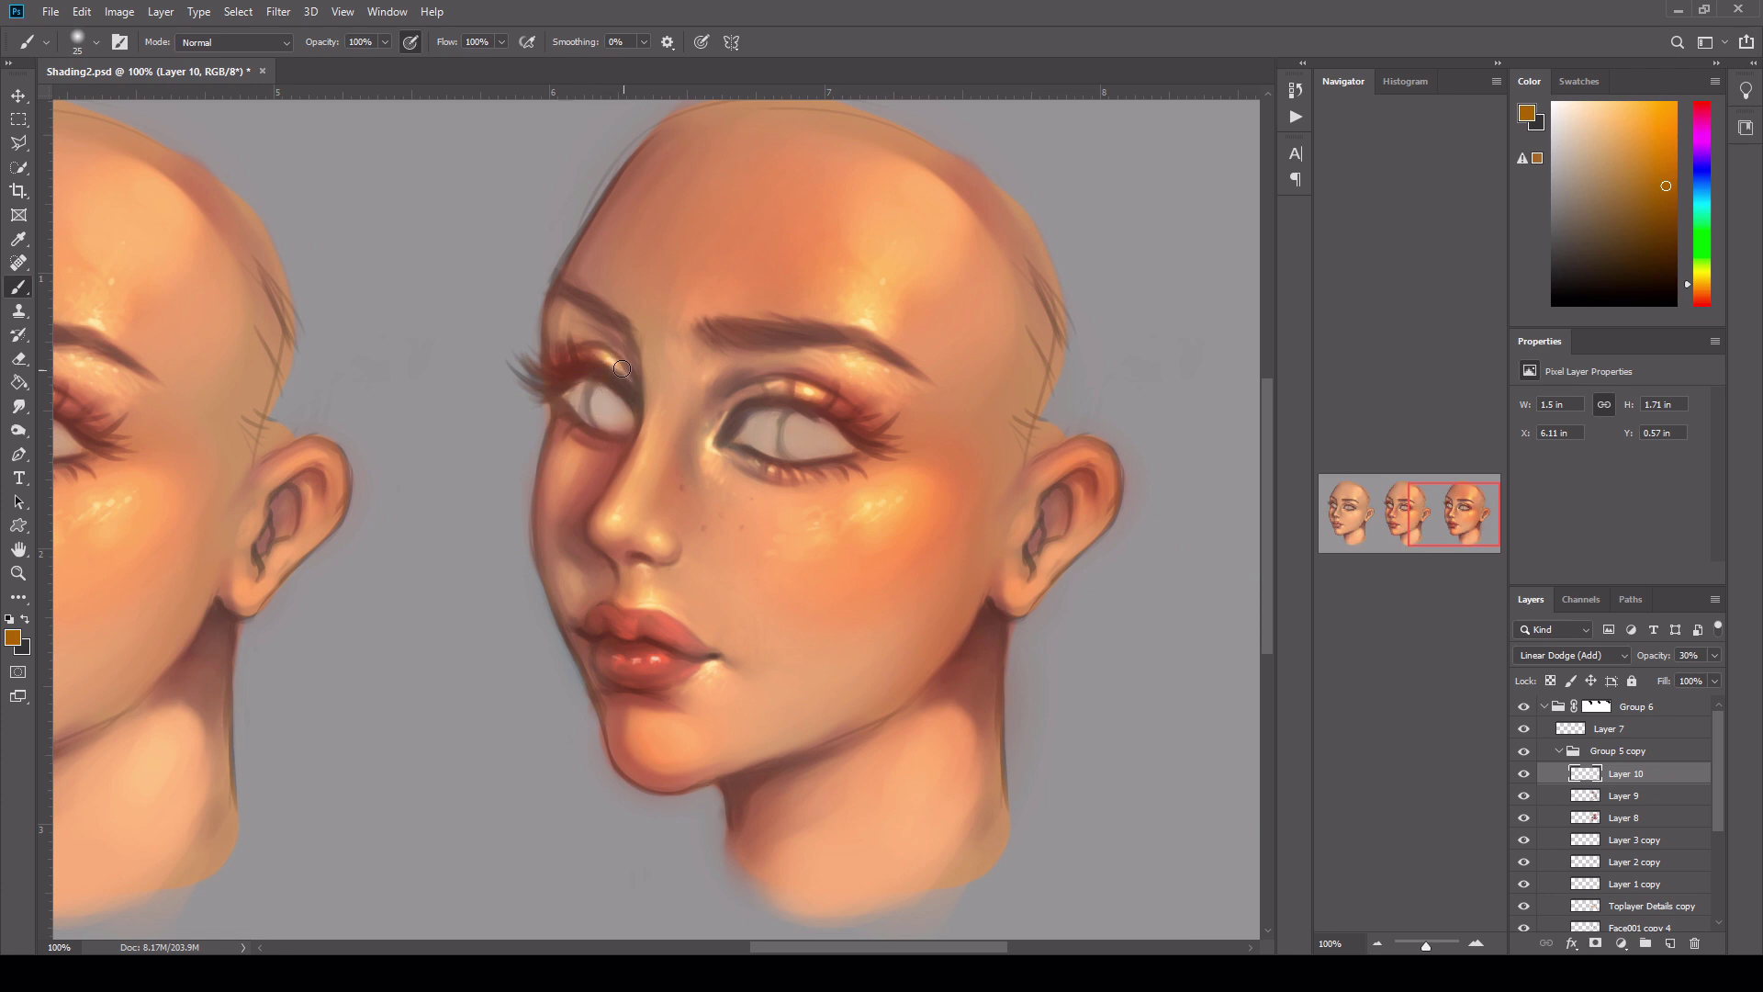
{"action": "left_click_drag", "start_coordinate": [567, 325], "coordinate": [629, 328]}
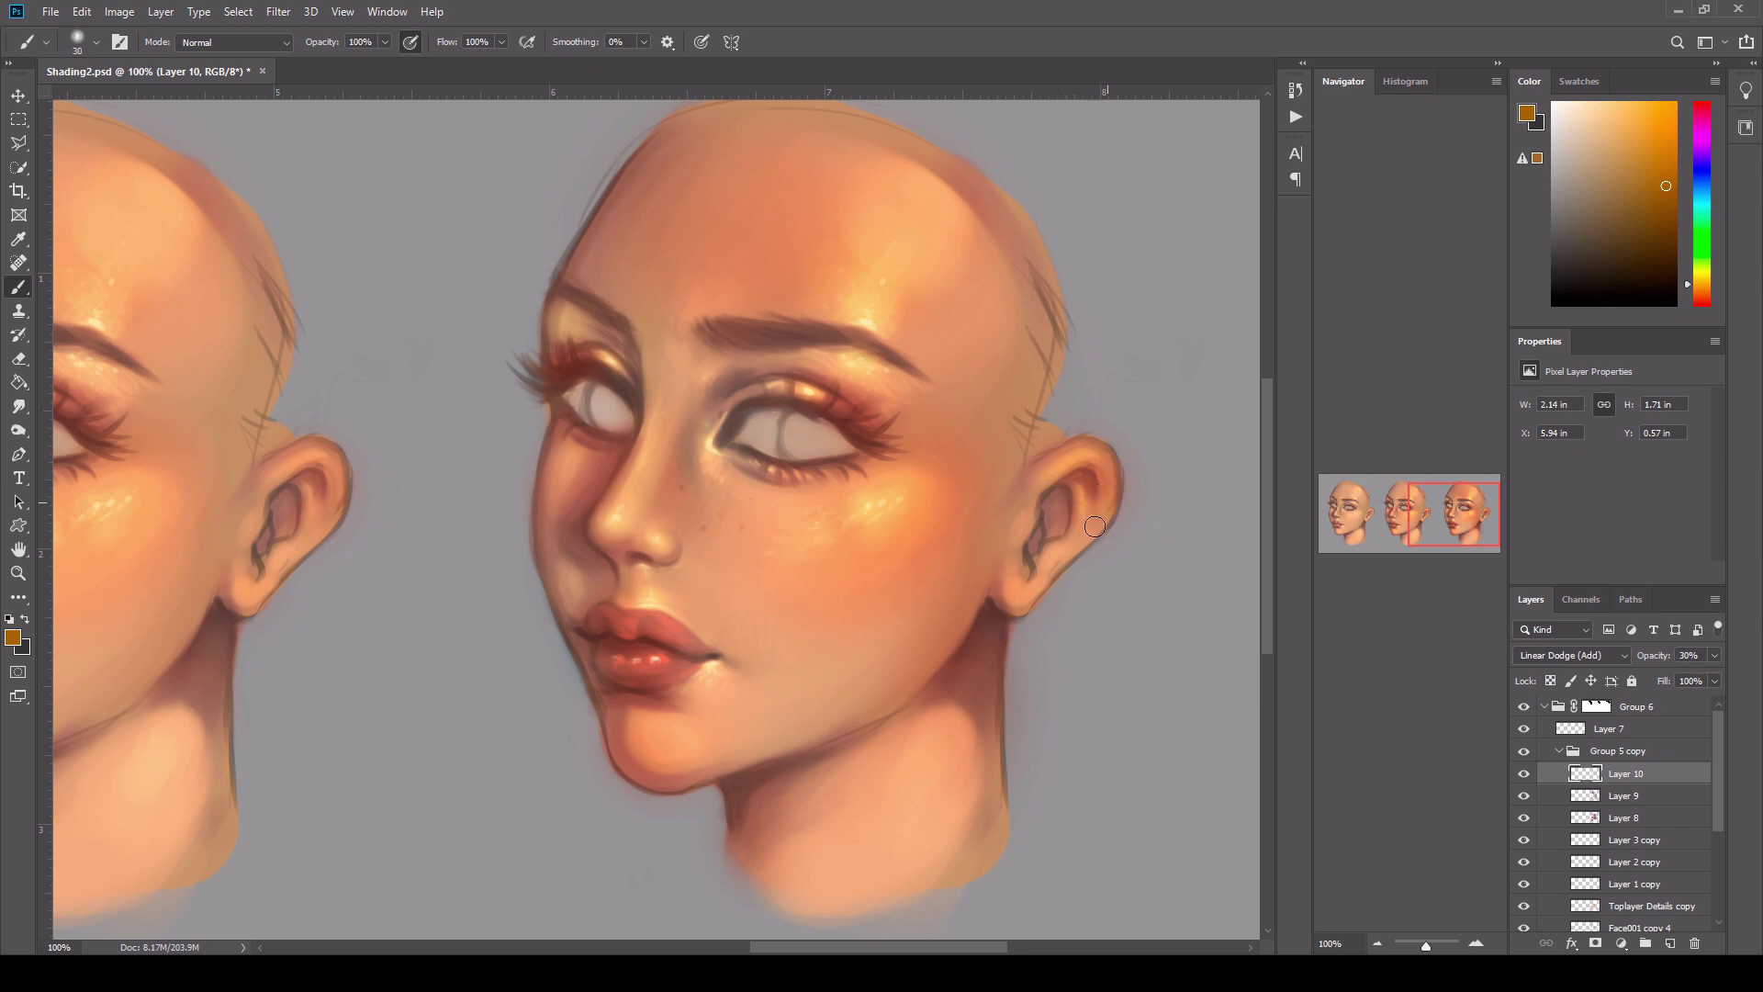
{"action": "left_click_drag", "start_coordinate": [1061, 525], "coordinate": [1052, 564]}
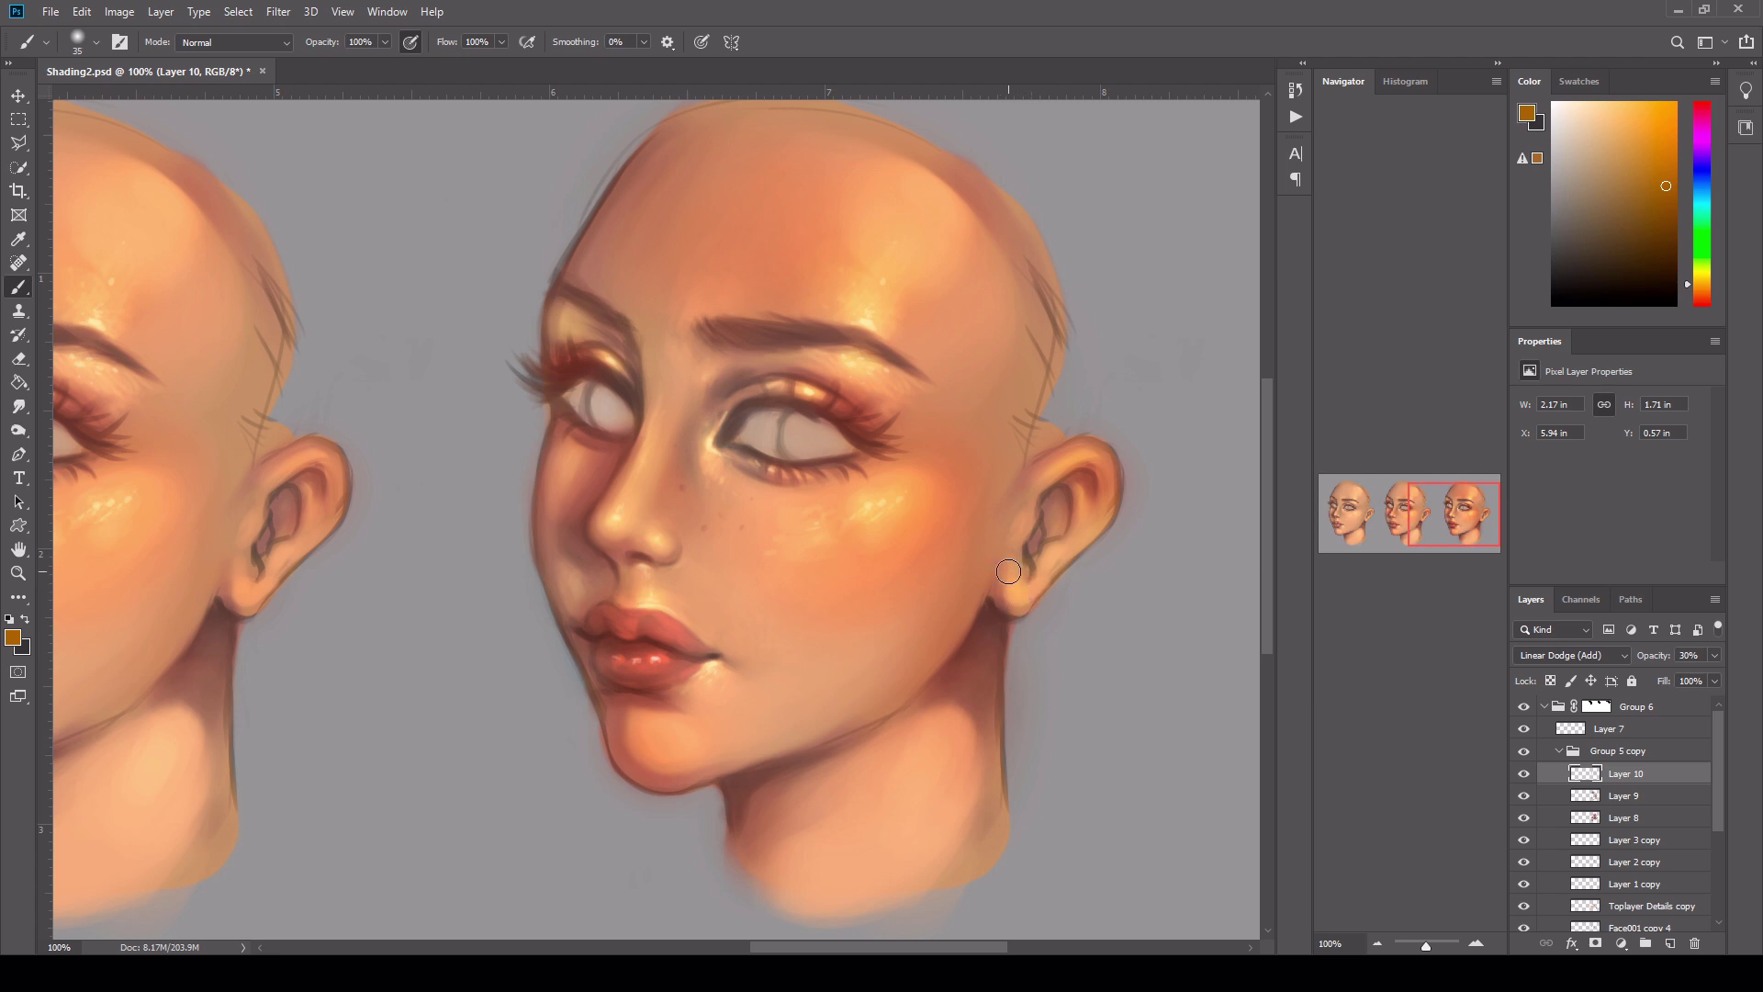
- Brush golden light along the lower near cheek and jaw, and beside the mouth towards the chin
{"action": "key", "text": "bracketright"}
{"action": "key", "text": "bracketright"}
{"action": "key", "text": "bracketright"}
{"action": "key", "text": "bracketright"}
{"action": "key", "text": "bracketright"}
{"action": "left_click_drag", "start_coordinate": [919, 609], "coordinate": [868, 660]}
{"action": "left_click_drag", "start_coordinate": [694, 685], "coordinate": [811, 713]}
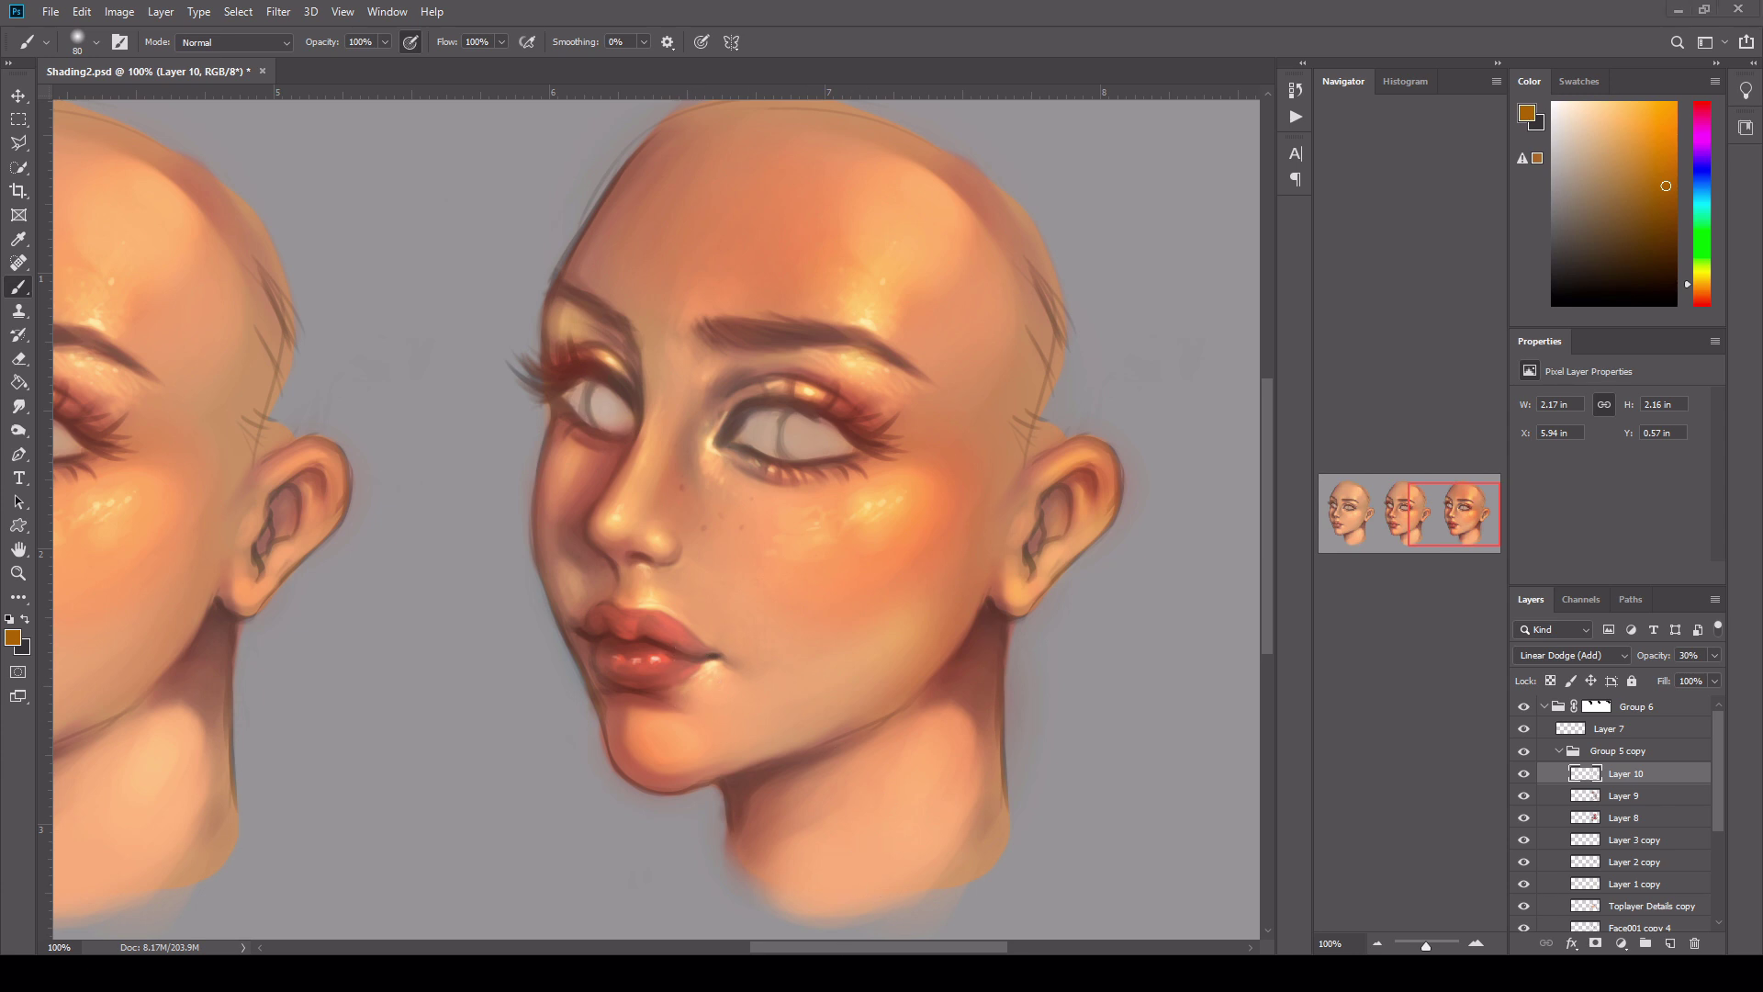
{"action": "mouse_move", "coordinate": [697, 734]}
{"action": "left_mouse_down"}
{"action": "mouse_move", "coordinate": [663, 726]}
{"action": "mouse_move", "coordinate": [673, 738]}
{"action": "mouse_move", "coordinate": [654, 740]}
{"action": "mouse_move", "coordinate": [725, 713]}
{"action": "left_mouse_up"}
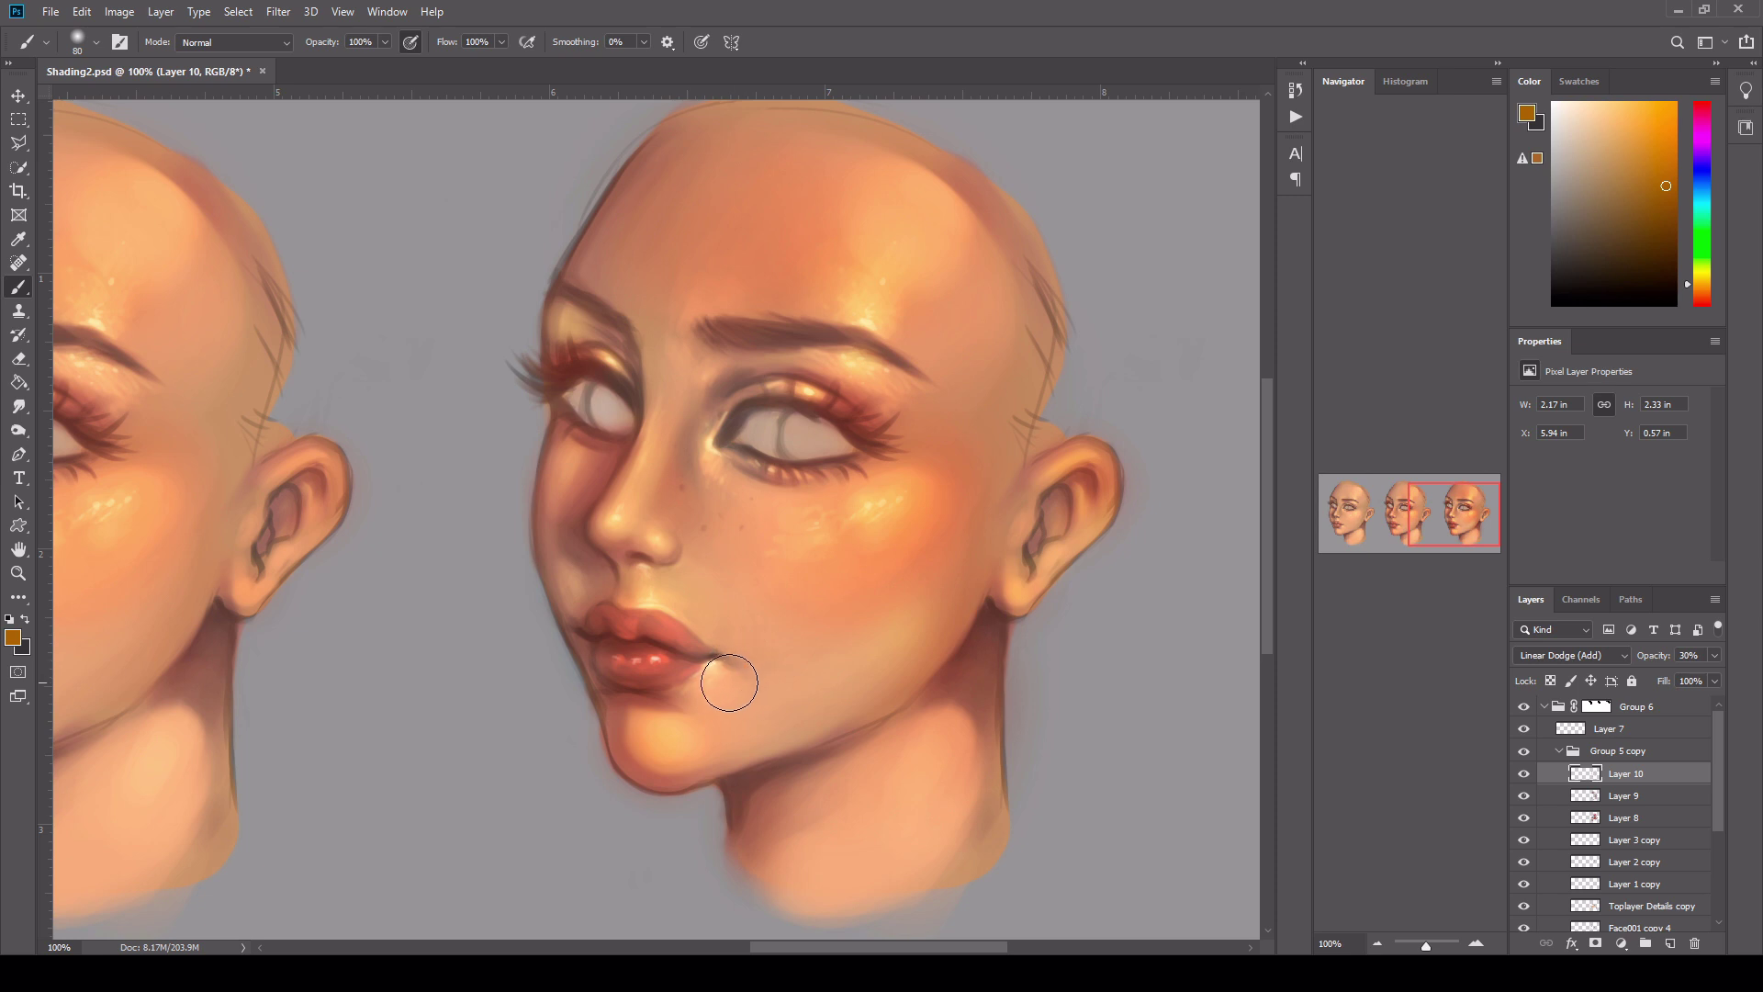
- Brush soft golden light along the far cheek, from beside the mouth up to below the eye
{"action": "key", "text": "bracketleft"}
{"action": "key", "text": "bracketleft"}
{"action": "key", "text": "bracketright"}
{"action": "key", "text": "bracketright"}
{"action": "key", "text": "bracketright"}
{"action": "left_click_drag", "start_coordinate": [564, 574], "coordinate": [571, 591]}
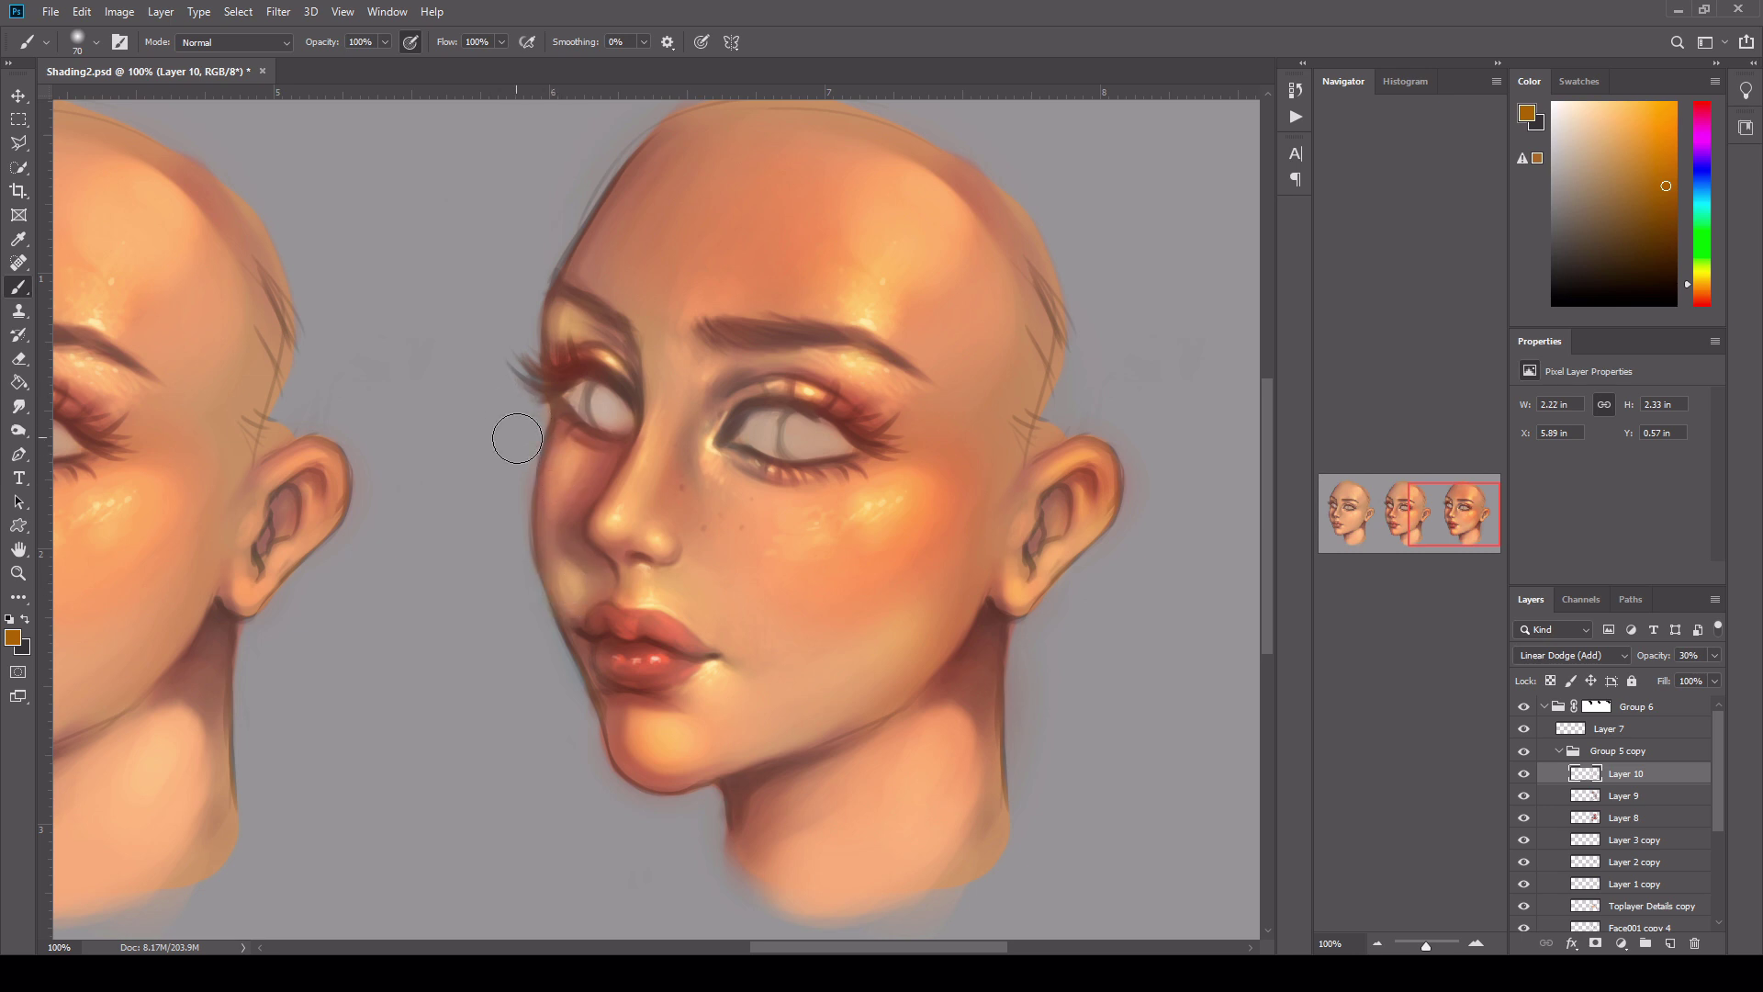
{"action": "left_click_drag", "start_coordinate": [557, 468], "coordinate": [554, 524]}
- Brush broad golden light onto the near jaw and across the neck with a progressively larger brush
{"action": "left_click_drag", "start_coordinate": [854, 704], "coordinate": [861, 688]}
{"action": "key", "text": "bracketright"}
{"action": "key", "text": "bracketright"}
{"action": "key", "text": "bracketright"}
{"action": "key", "text": "bracketright"}
{"action": "mouse_move", "coordinate": [937, 746]}
{"action": "left_mouse_down"}
{"action": "mouse_move", "coordinate": [894, 813]}
{"action": "mouse_move", "coordinate": [940, 740]}
{"action": "mouse_move", "coordinate": [772, 909]}
{"action": "left_mouse_up"}
{"action": "key", "text": "bracketright"}
{"action": "key", "text": "bracketright"}
{"action": "mouse_move", "coordinate": [921, 777]}
{"action": "left_mouse_down"}
{"action": "mouse_move", "coordinate": [893, 823]}
{"action": "mouse_move", "coordinate": [755, 834]}
{"action": "left_mouse_up"}
{"action": "key", "text": "bracketright"}
{"action": "key", "text": "bracketright"}
- Glaze the forehead and near temple with soft golden light
{"action": "left_click_drag", "start_coordinate": [739, 223], "coordinate": [774, 197]}
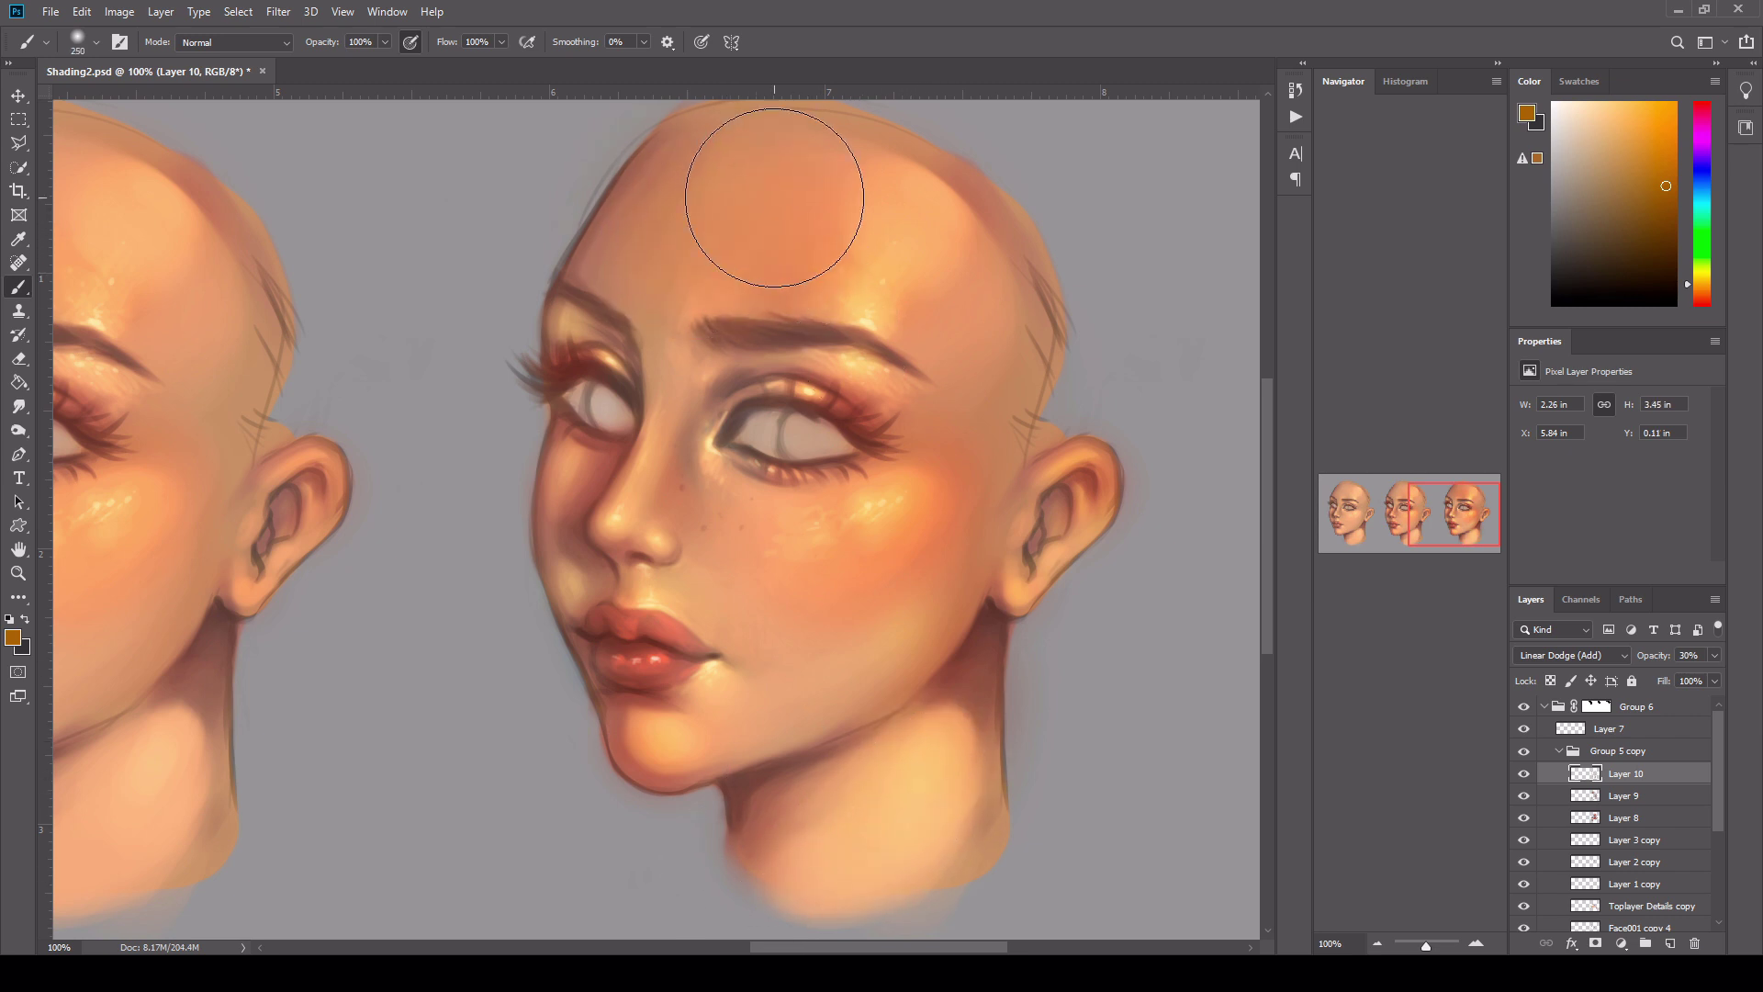
{"action": "key", "text": "bracketleft"}
{"action": "key", "text": "bracketleft"}
{"action": "left_click_drag", "start_coordinate": [980, 286], "coordinate": [976, 393]}
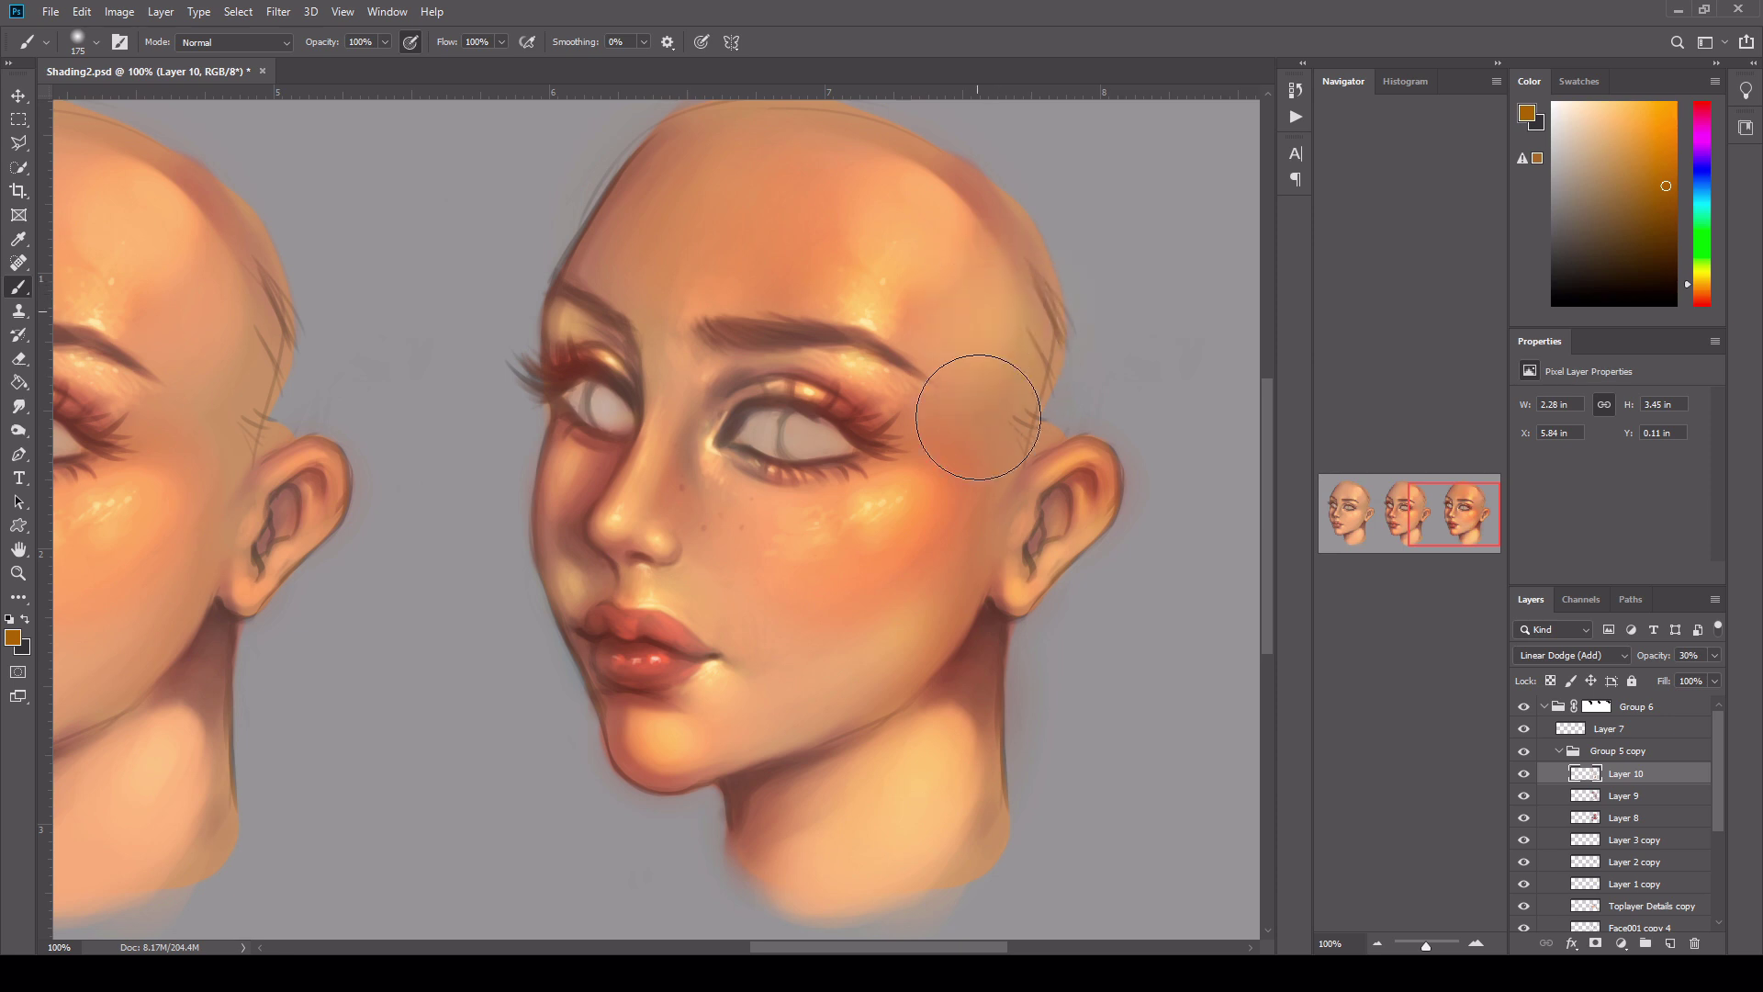
- Rename Layer 10 as Hightlights
{"action": "double_click", "coordinate": [1631, 774]}
{"action": "type", "text": "Highlights"}
{"action": "key", "text": "Return"}
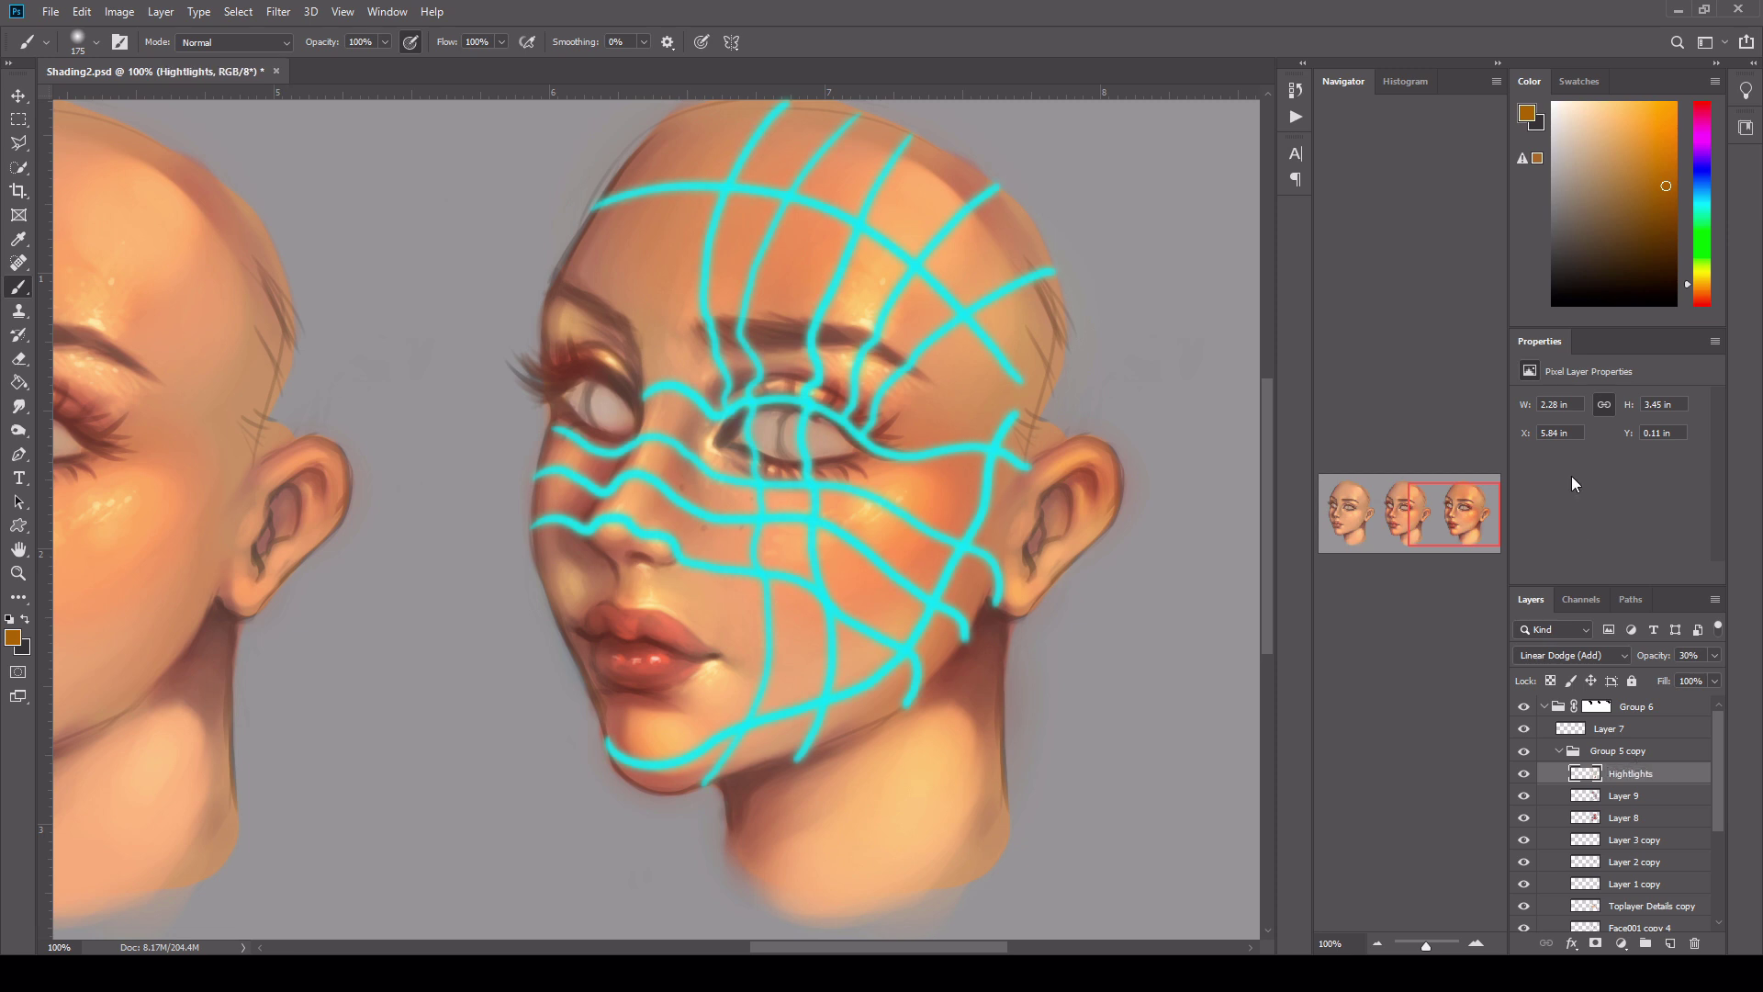
- Rename Layer 9 as SoftCheeks
{"action": "left_click", "coordinate": [1631, 799]}
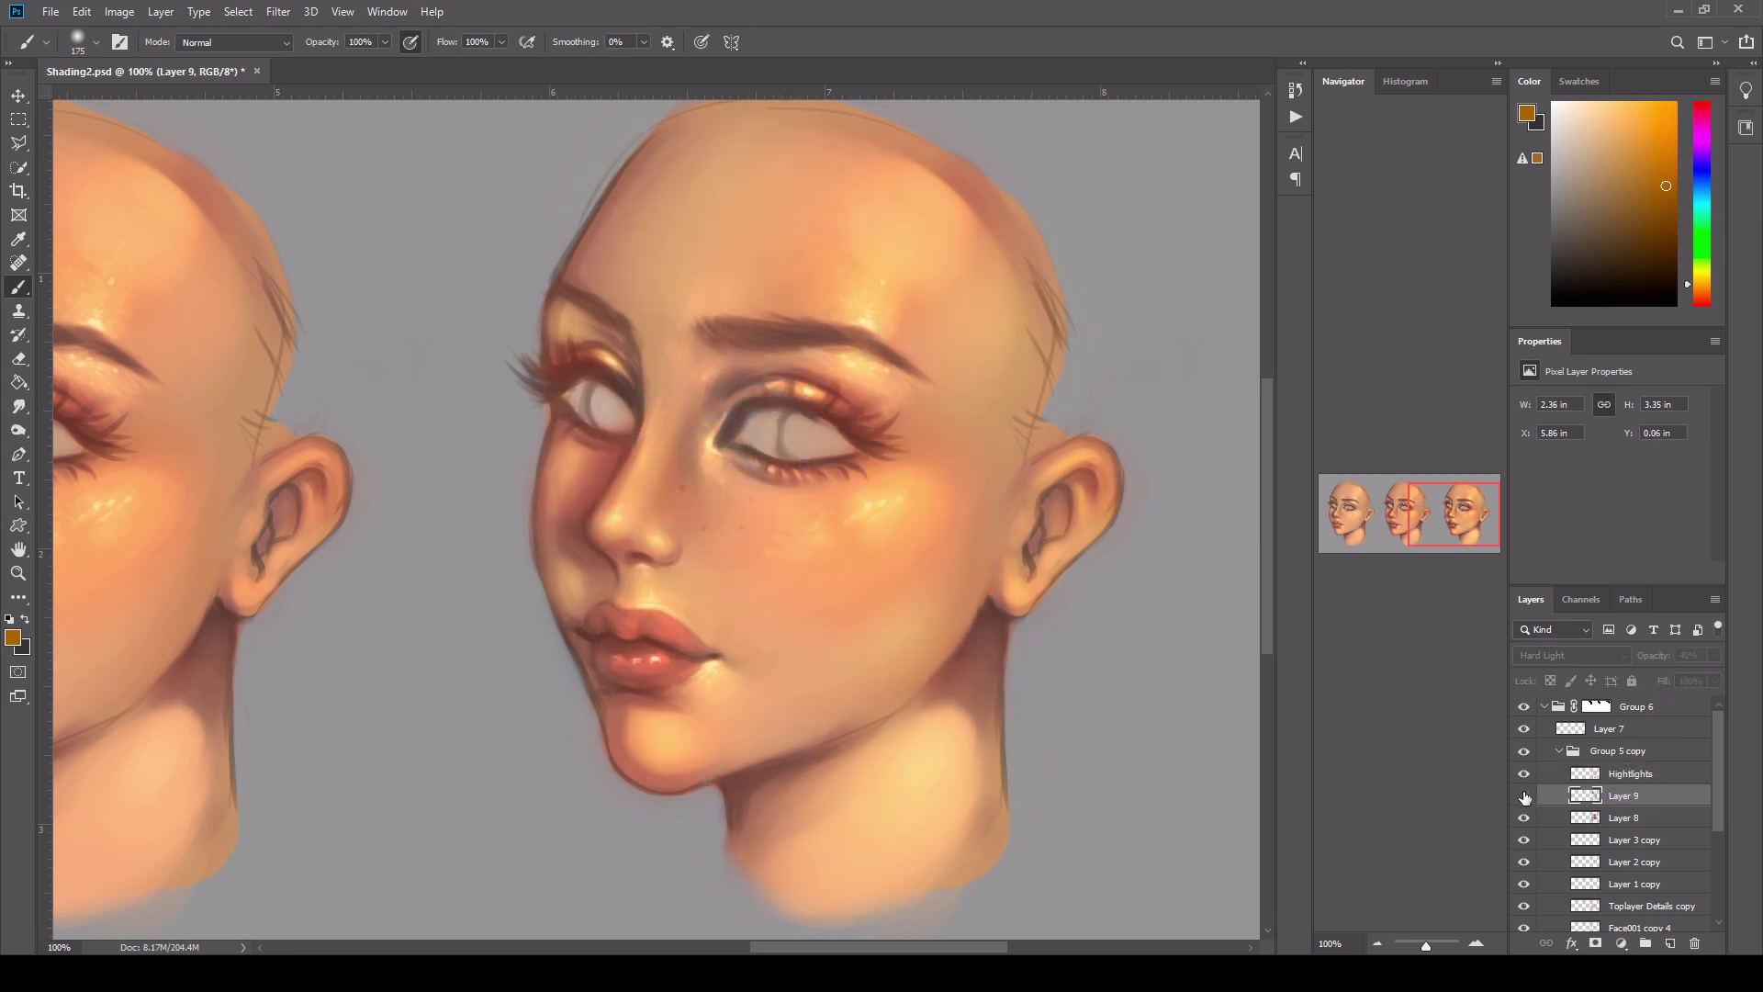
{"action": "double_click", "coordinate": [1620, 797]}
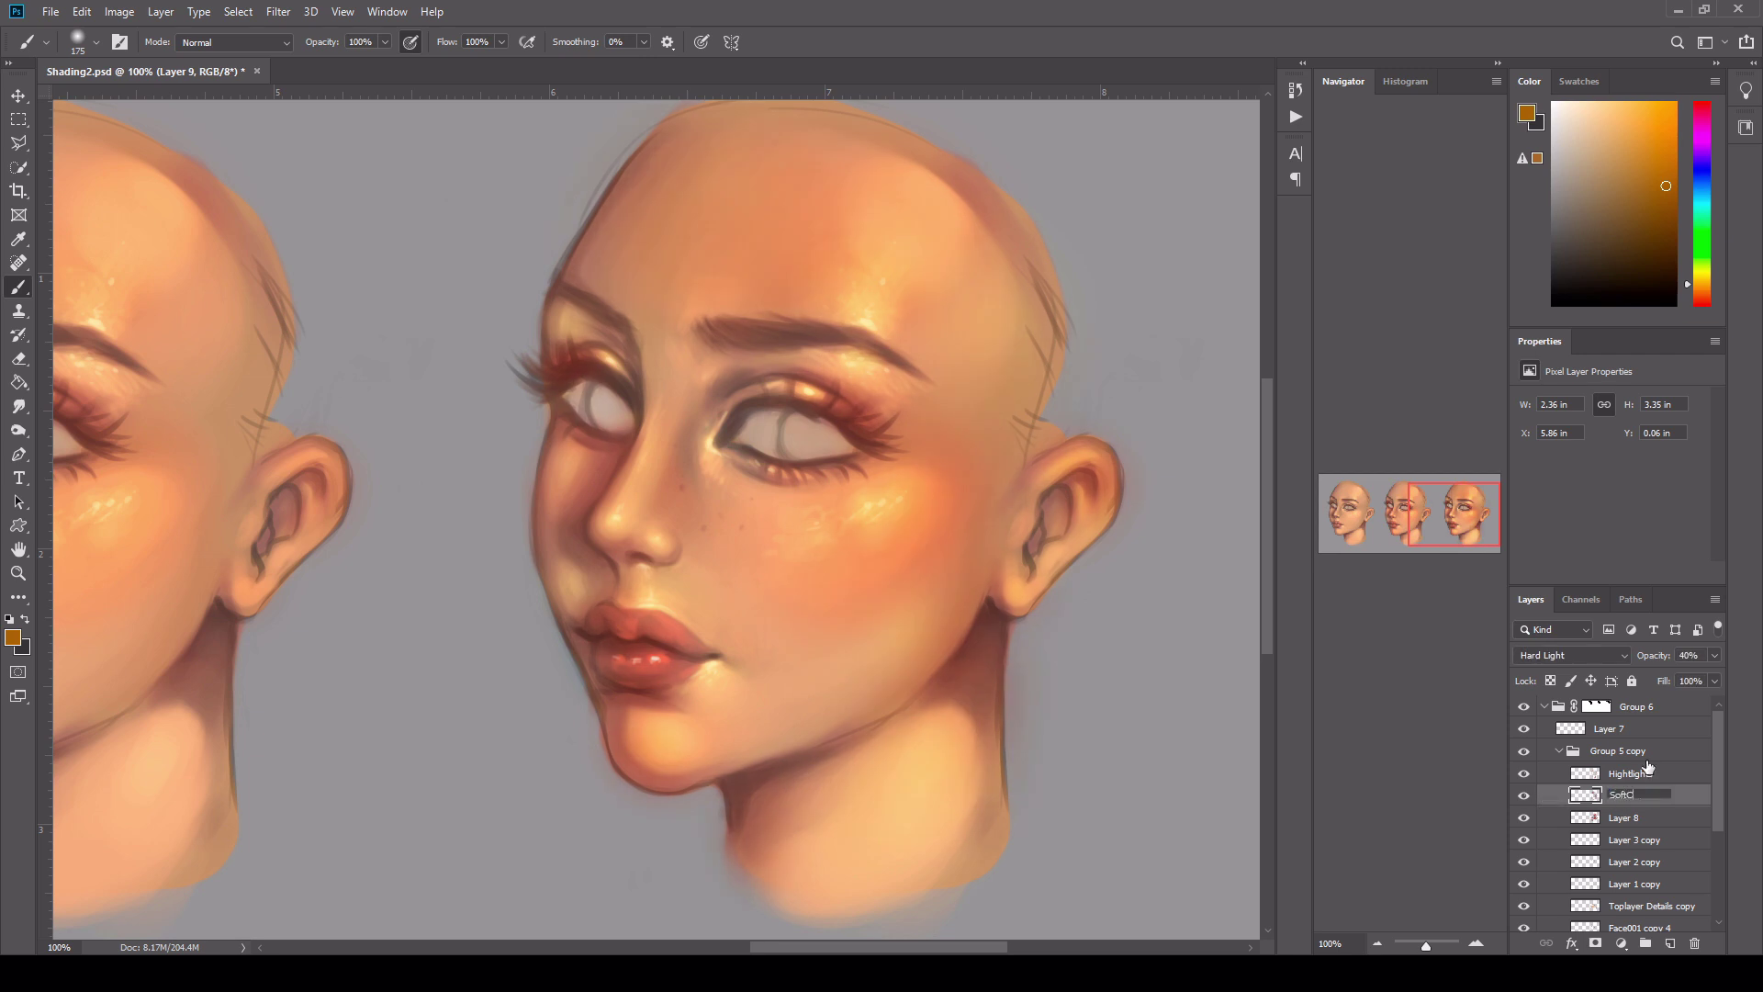
{"action": "type", "text": "SoftCheeks"}
{"action": "key", "text": "Return"}
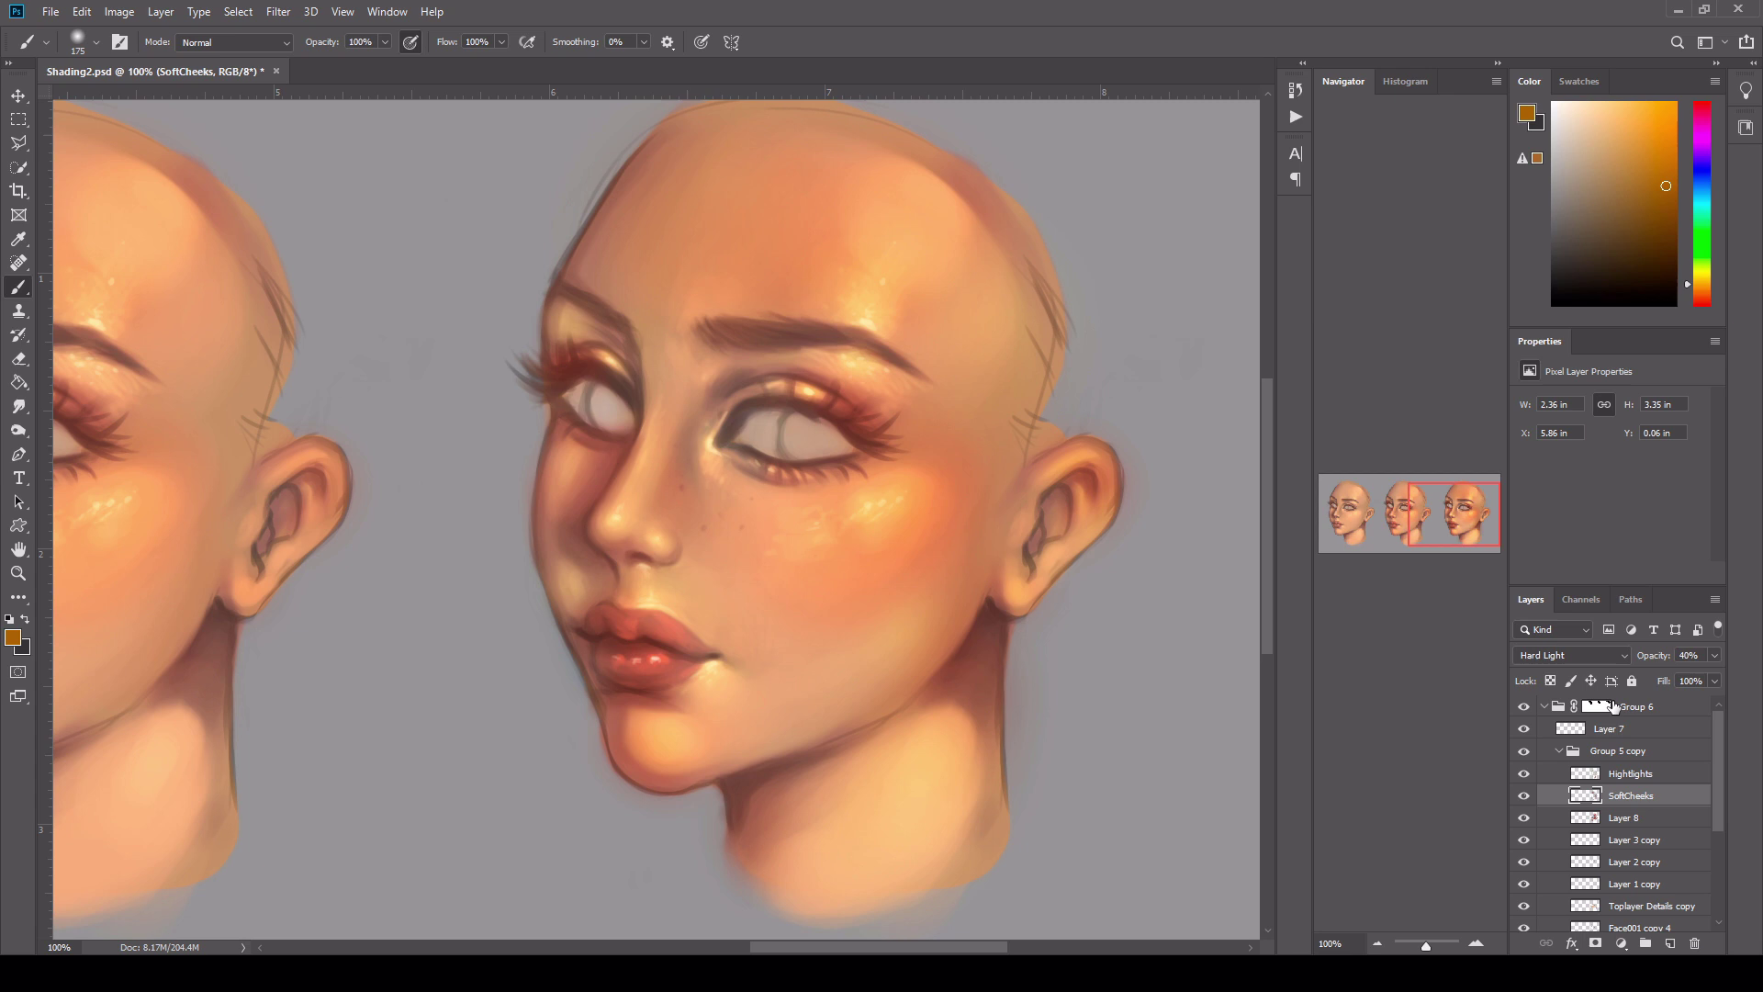
- Add a layer named Strong Hightlights above Hightlights and set its blend mode to Linear Dodge (Add)
{"action": "left_click", "coordinate": [1631, 778]}
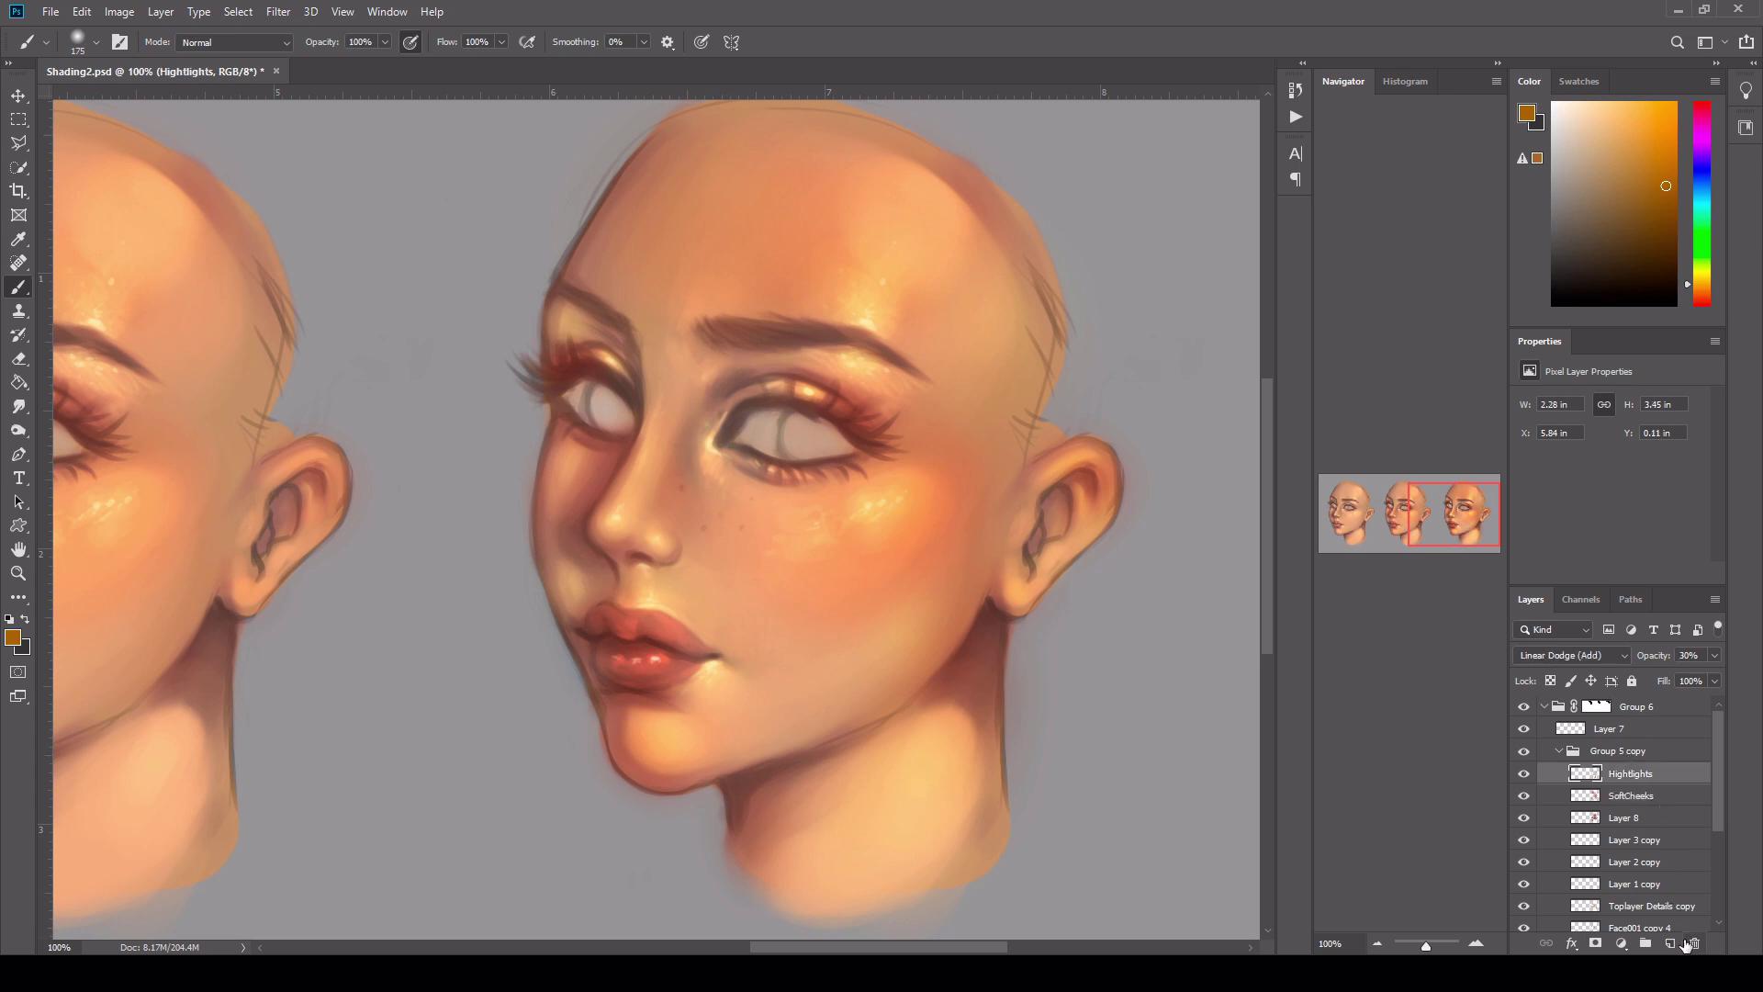
{"action": "left_click", "coordinate": [1670, 944]}
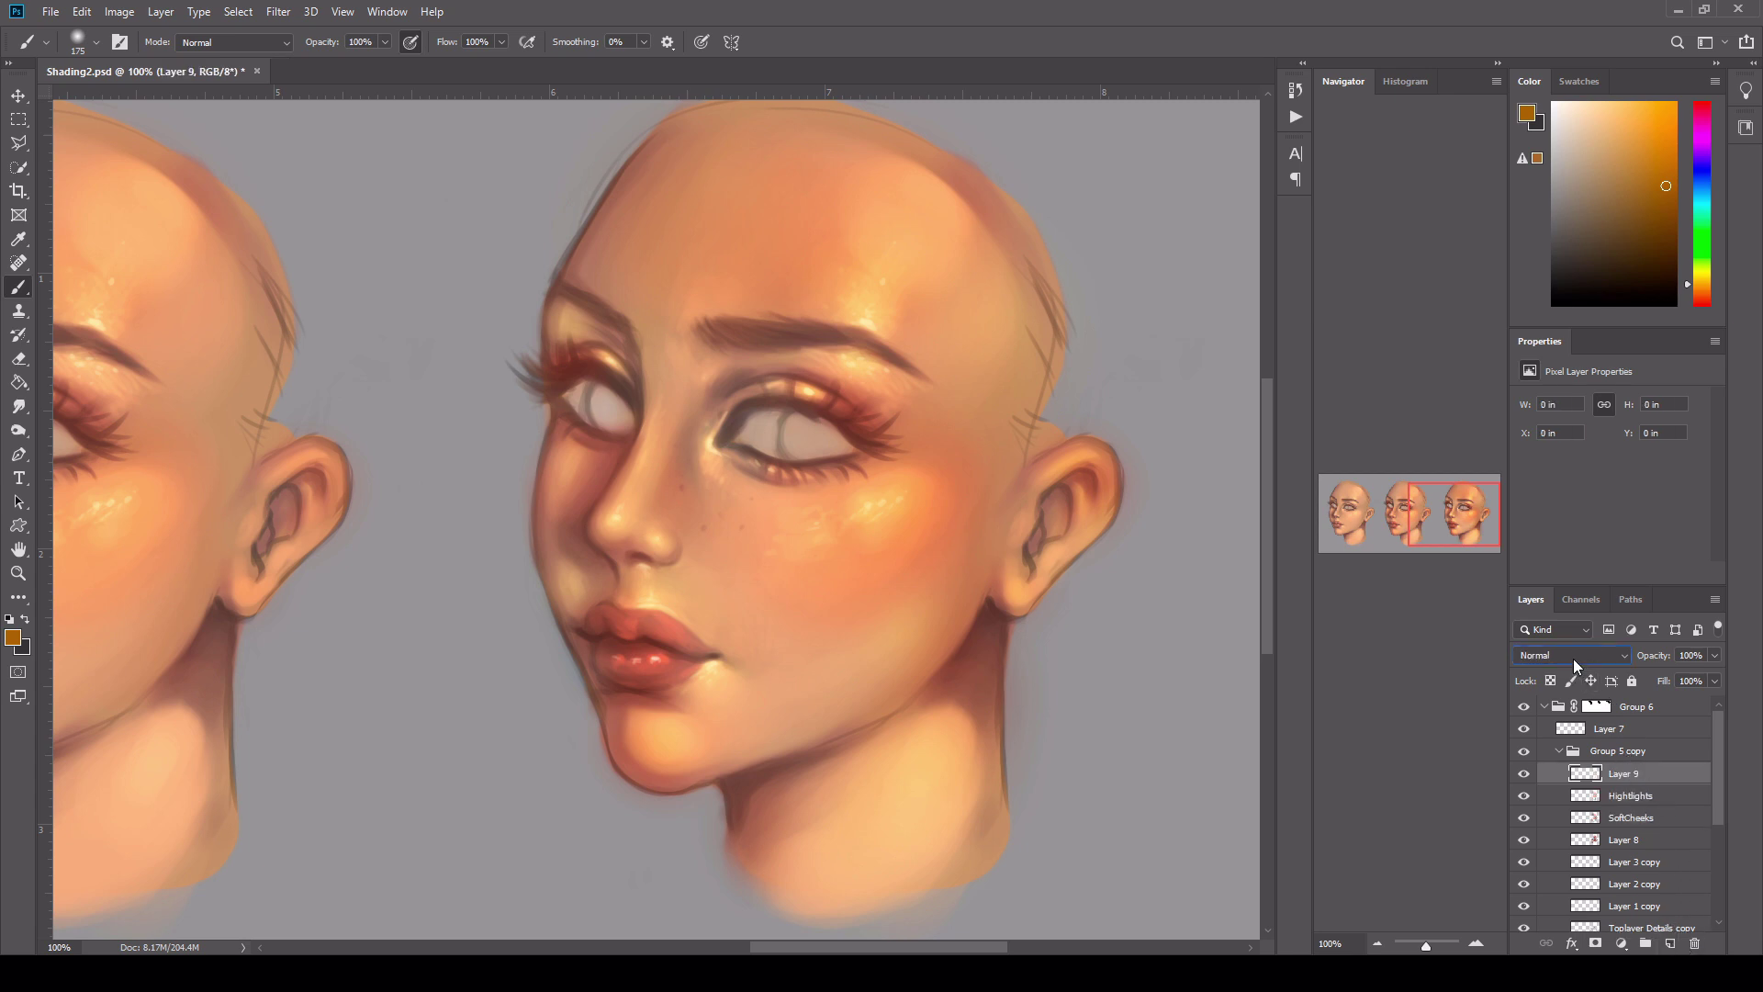
{"action": "left_click", "coordinate": [1573, 658]}
{"action": "left_click", "coordinate": [1588, 678]}
{"action": "double_click", "coordinate": [1617, 772]}
{"action": "key", "text": "BackSpace"}
{"action": "type", "text": "Strong Hightlights"}
{"action": "key", "text": "Return"}
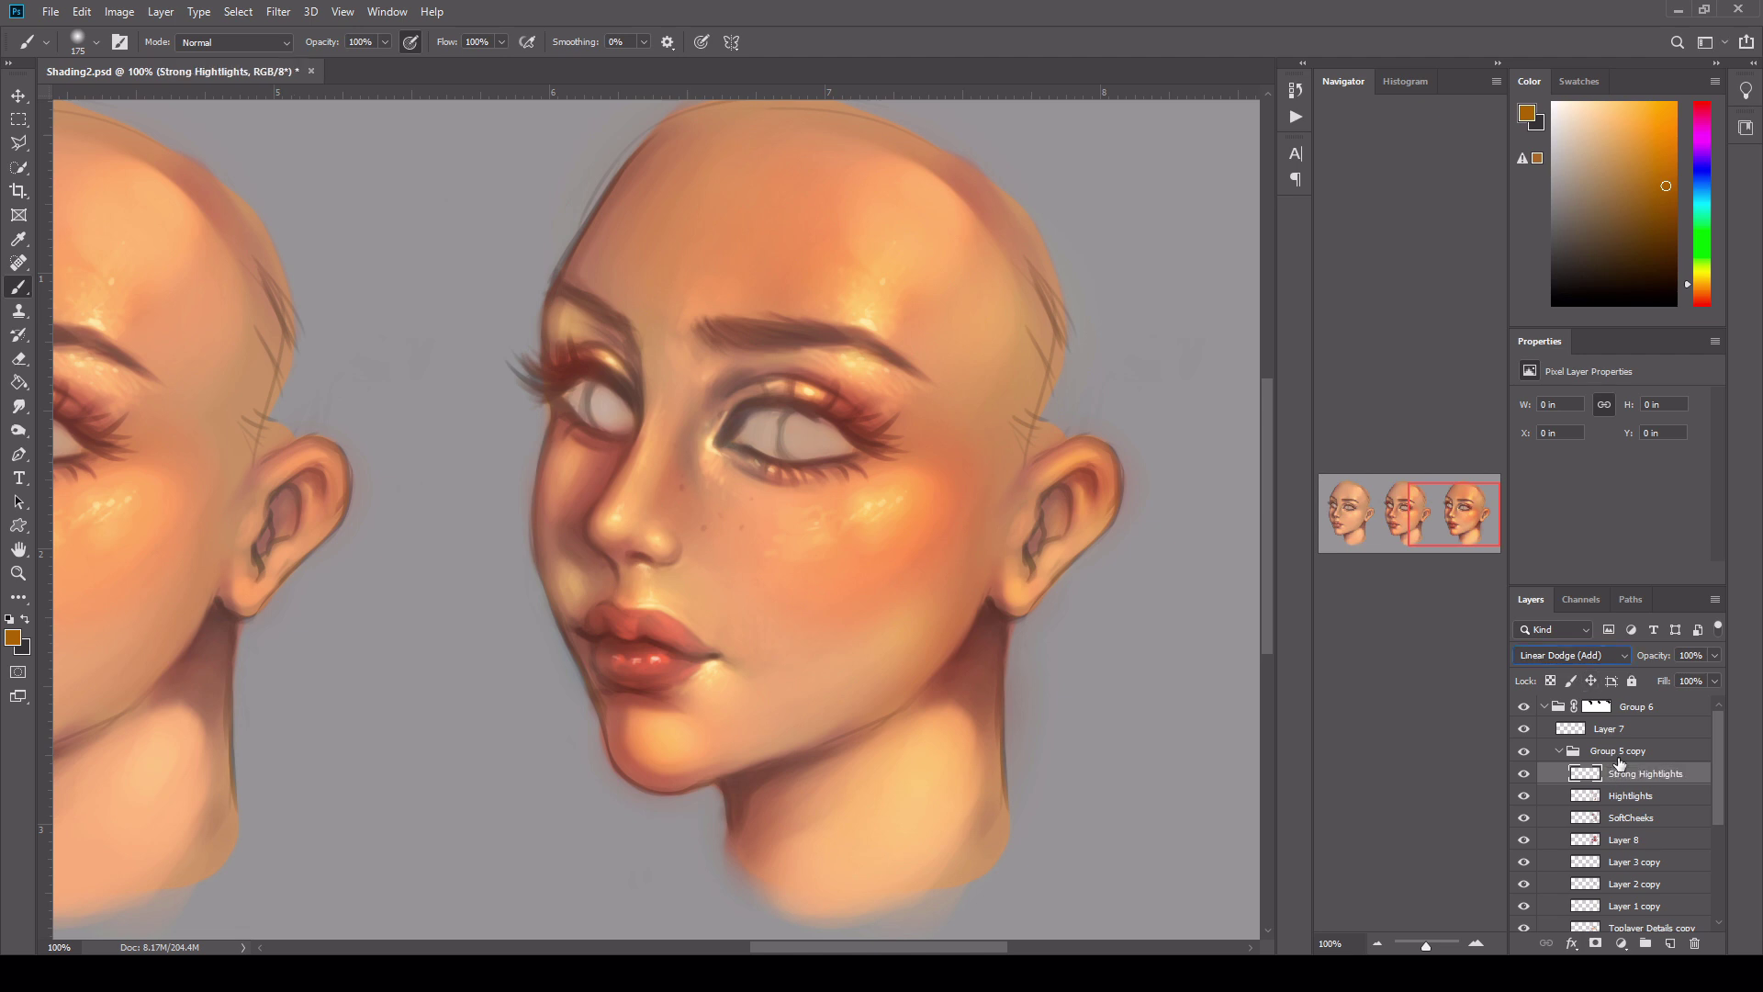
- Set the foreground colour to a bright reddish orange and try a soft stroke on the near cheek
{"action": "left_click_drag", "start_coordinate": [1638, 213], "coordinate": [1672, 164]}
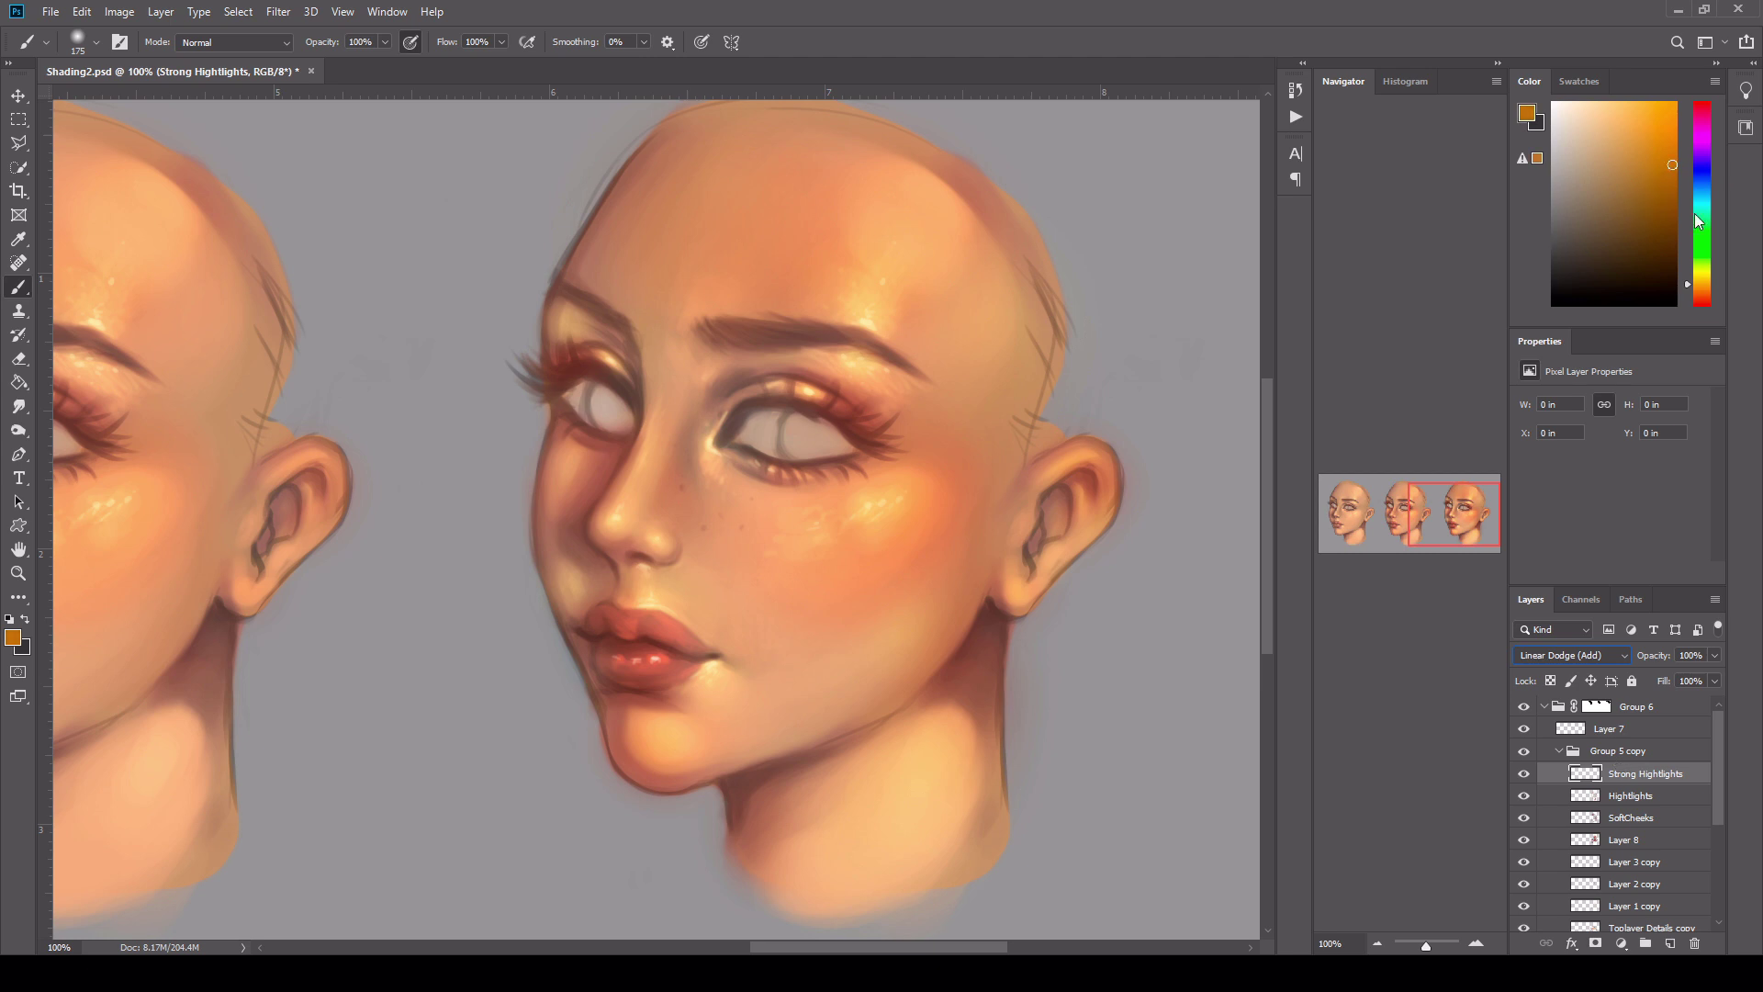
{"action": "left_click", "coordinate": [1695, 291]}
{"action": "left_click", "coordinate": [1646, 148]}
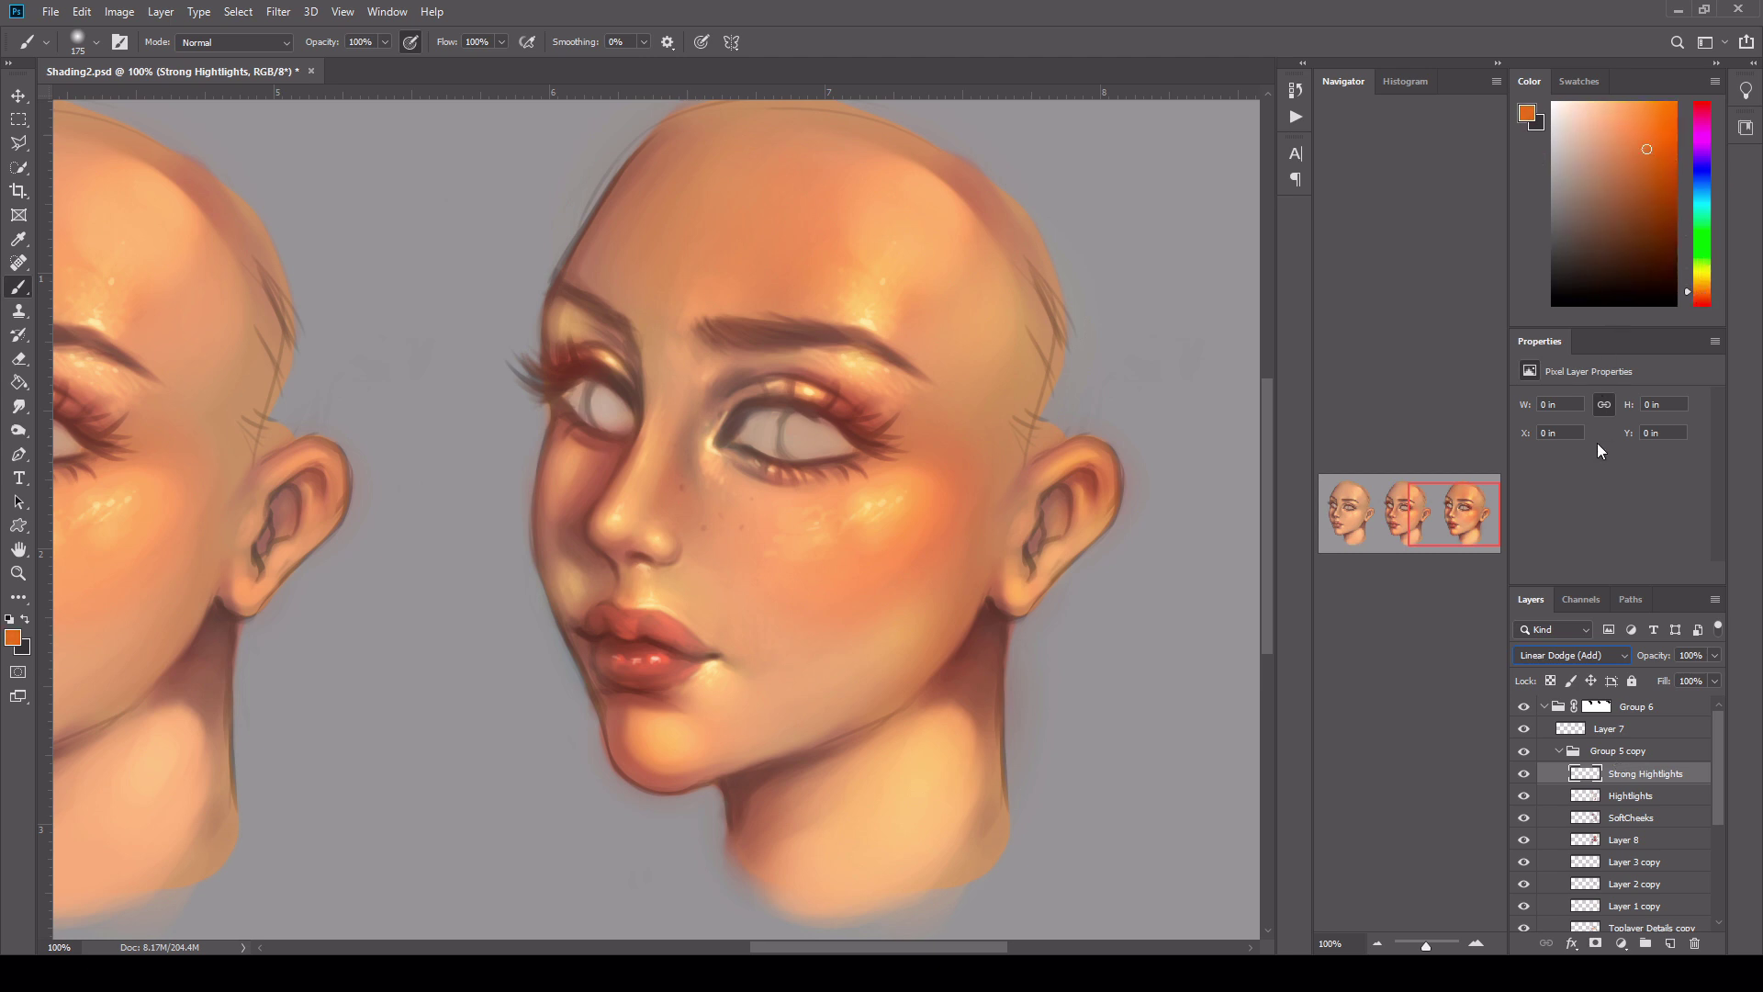
{"action": "mouse_move", "coordinate": [848, 609]}
{"action": "left_mouse_down"}
{"action": "mouse_move", "coordinate": [756, 628]}
{"action": "mouse_move", "coordinate": [811, 563]}
{"action": "left_mouse_up"}
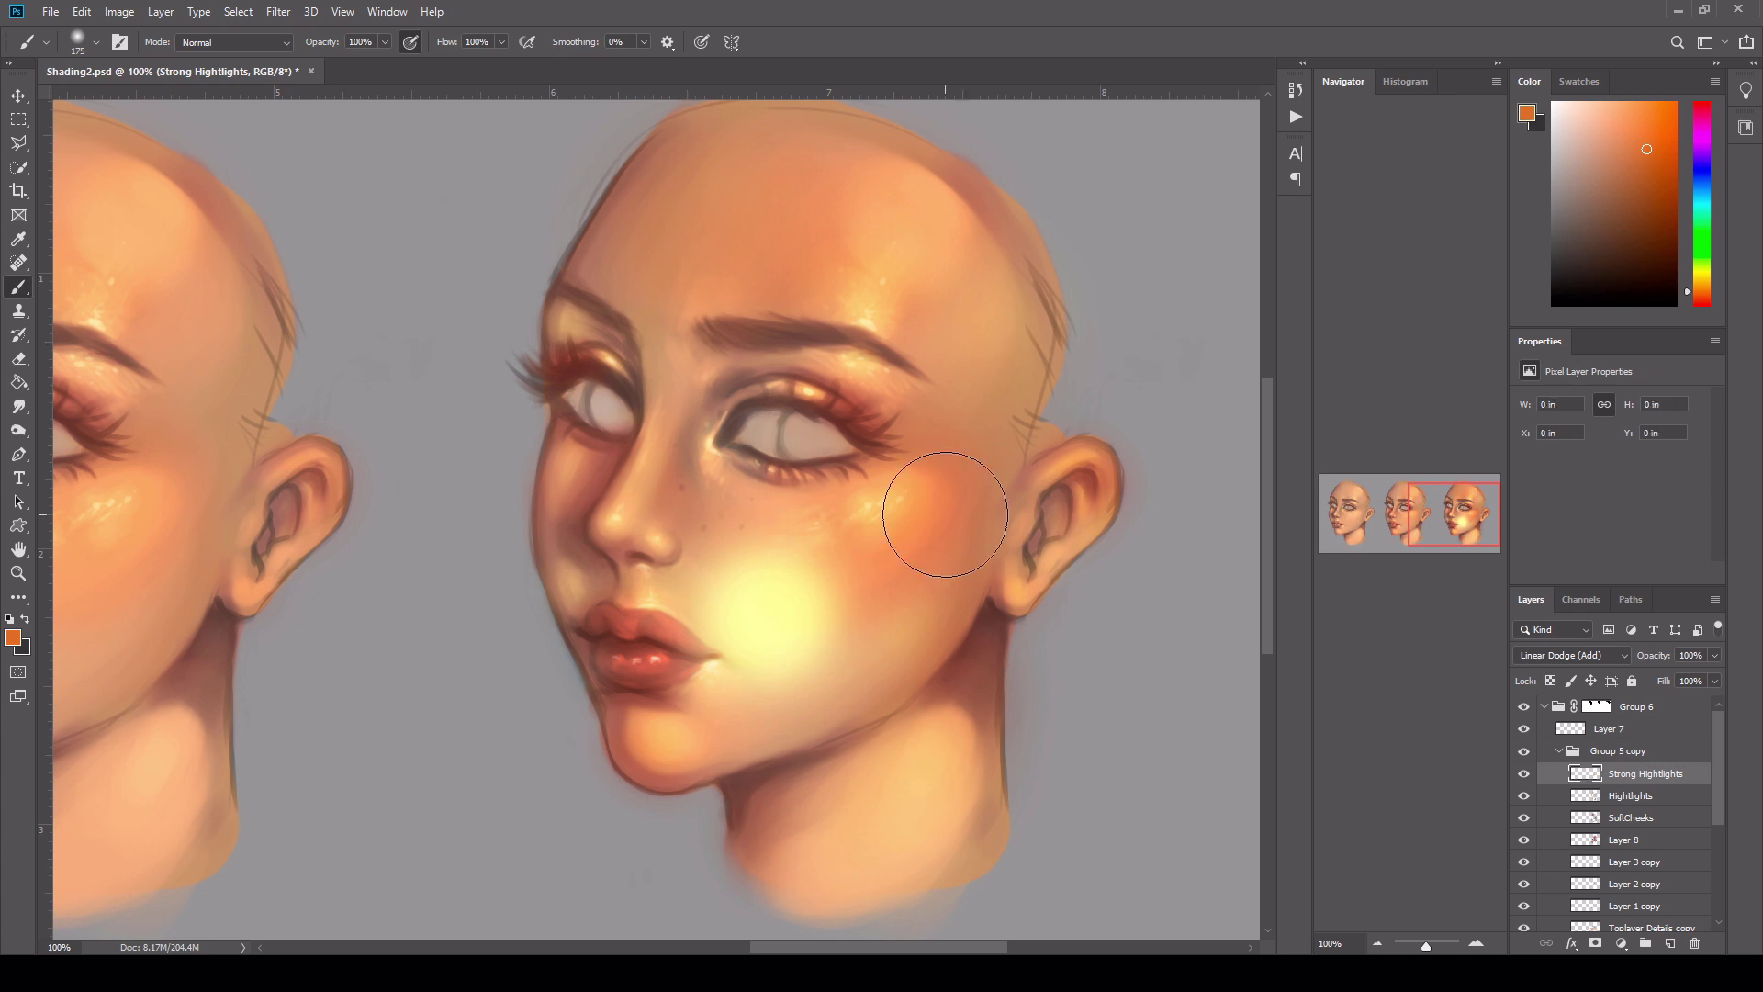
{"action": "key", "text": "ctrl+z"}
- Dab small glossy highlights along the lower lip with a soft brush reduced to about 25 px
{"action": "key", "text": "bracketleft"}
{"action": "key", "text": "bracketleft"}
{"action": "key", "text": "bracketleft"}
{"action": "key", "text": "bracketleft"}
{"action": "key", "text": "bracketleft"}
{"action": "key", "text": "bracketleft"}
{"action": "key", "text": "bracketleft"}
{"action": "key", "text": "bracketleft"}
{"action": "key", "text": "bracketleft"}
{"action": "key", "text": "bracketleft"}
{"action": "key", "text": "bracketleft"}
{"action": "key", "text": "bracketleft"}
{"action": "key", "text": "bracketleft"}
{"action": "key", "text": "bracketleft"}
{"action": "key", "text": "bracketleft"}
{"action": "key", "text": "bracketleft"}
{"action": "key", "text": "bracketleft"}
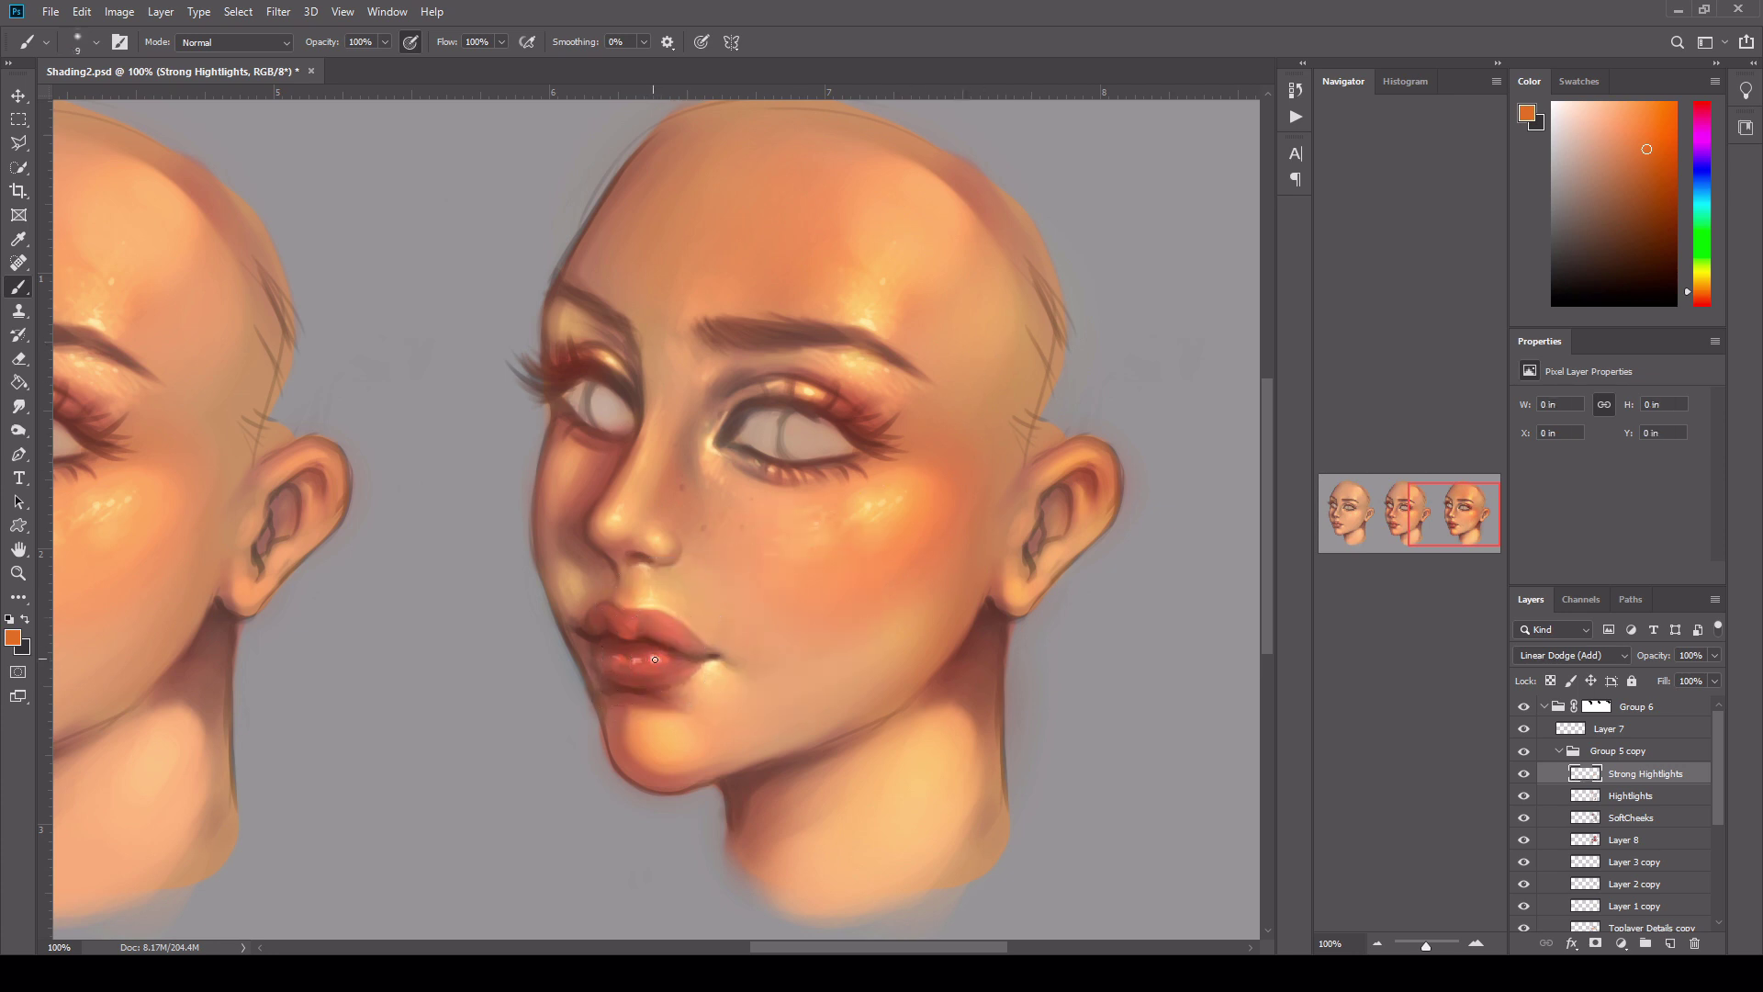
{"action": "left_click", "coordinate": [654, 659]}
{"action": "key", "text": "bracketright"}
{"action": "key", "text": "bracketright"}
{"action": "key", "text": "bracketright"}
{"action": "key", "text": "bracketright"}
{"action": "left_click_drag", "start_coordinate": [627, 666], "coordinate": [649, 663]}
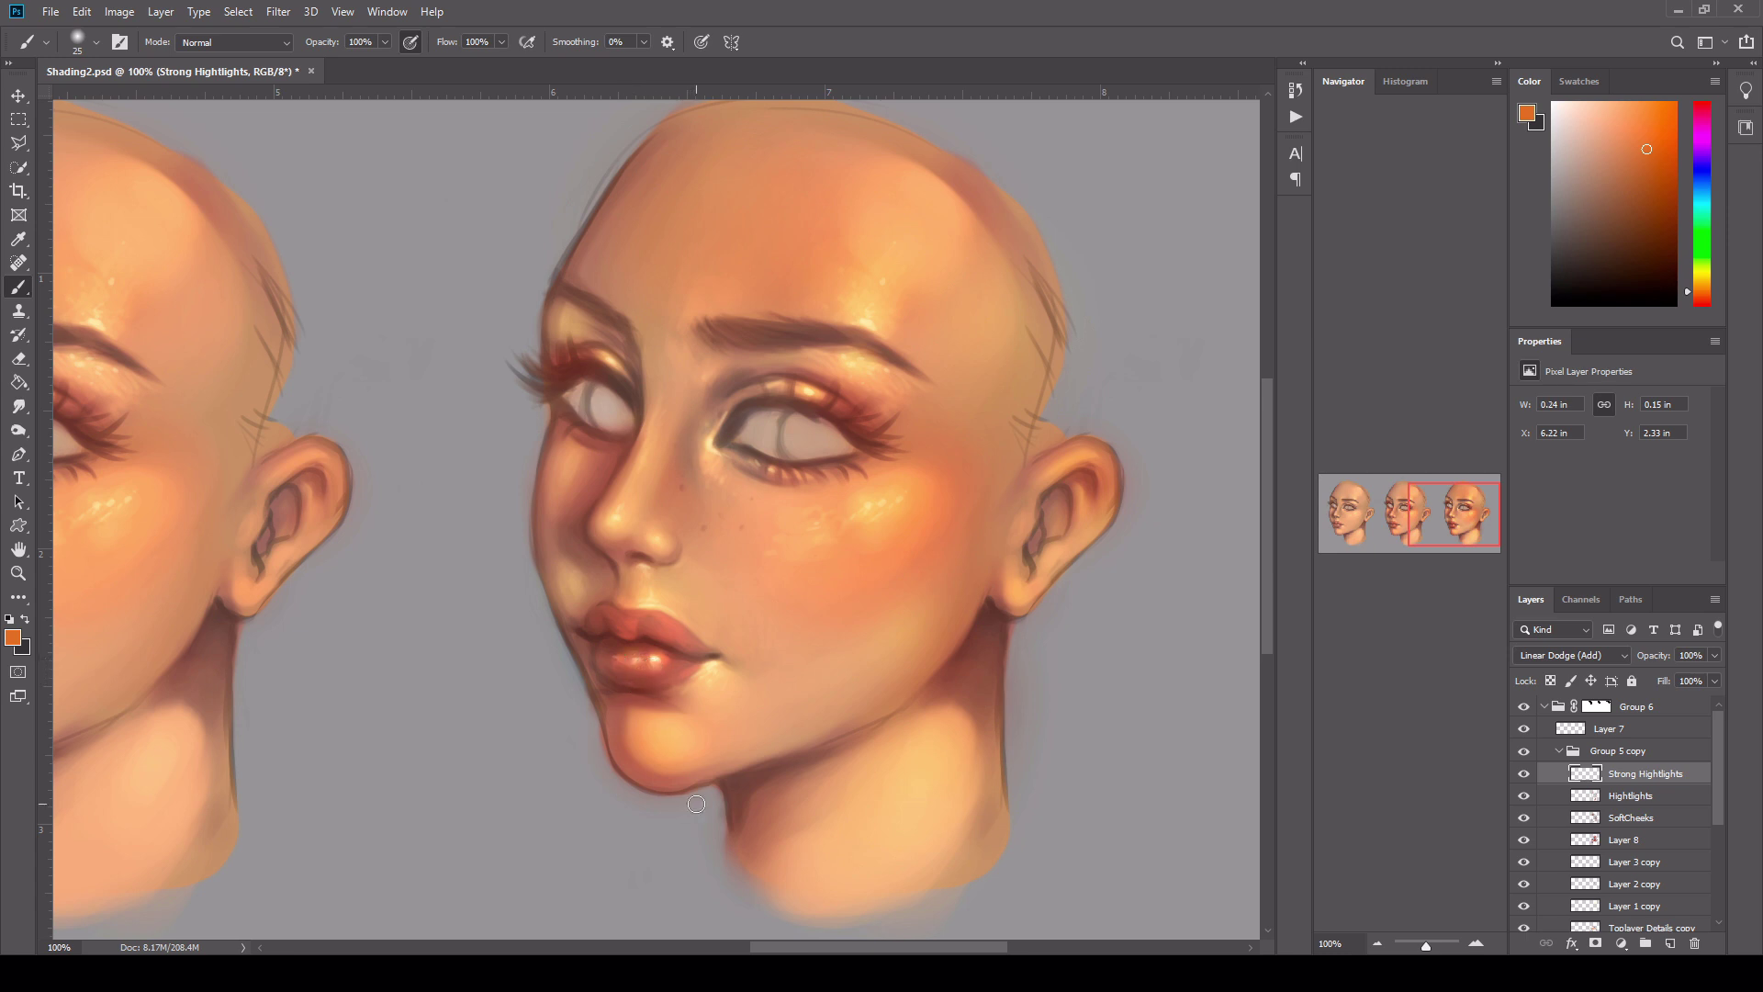
{"action": "left_click", "coordinate": [630, 662]}
{"action": "left_click", "coordinate": [614, 662]}
{"action": "left_click_drag", "start_coordinate": [657, 621], "coordinate": [651, 613]}
{"action": "key", "text": "ctrl+z"}
{"action": "left_click_drag", "start_coordinate": [648, 572], "coordinate": [645, 568]}
{"action": "key", "text": "ctrl+z"}
{"action": "left_click_drag", "start_coordinate": [847, 372], "coordinate": [862, 359]}
{"action": "key", "text": "ctrl+z"}
- Add small bright highlights beneath the far eyebrow and at the inner corner of the near eye
{"action": "key", "text": "bracketleft"}
{"action": "key", "text": "bracketleft"}
{"action": "key", "text": "bracketleft"}
{"action": "key", "text": "bracketleft"}
{"action": "left_click", "coordinate": [572, 319]}
{"action": "left_click", "coordinate": [560, 312]}
{"action": "key", "text": "bracketright"}
{"action": "key", "text": "bracketright"}
{"action": "key", "text": "bracketright"}
{"action": "key", "text": "bracketright"}
{"action": "key", "text": "bracketright"}
{"action": "left_click", "coordinate": [565, 317]}
{"action": "key", "text": "bracketleft"}
{"action": "key", "text": "bracketleft"}
{"action": "left_click_drag", "start_coordinate": [710, 445], "coordinate": [712, 455]}
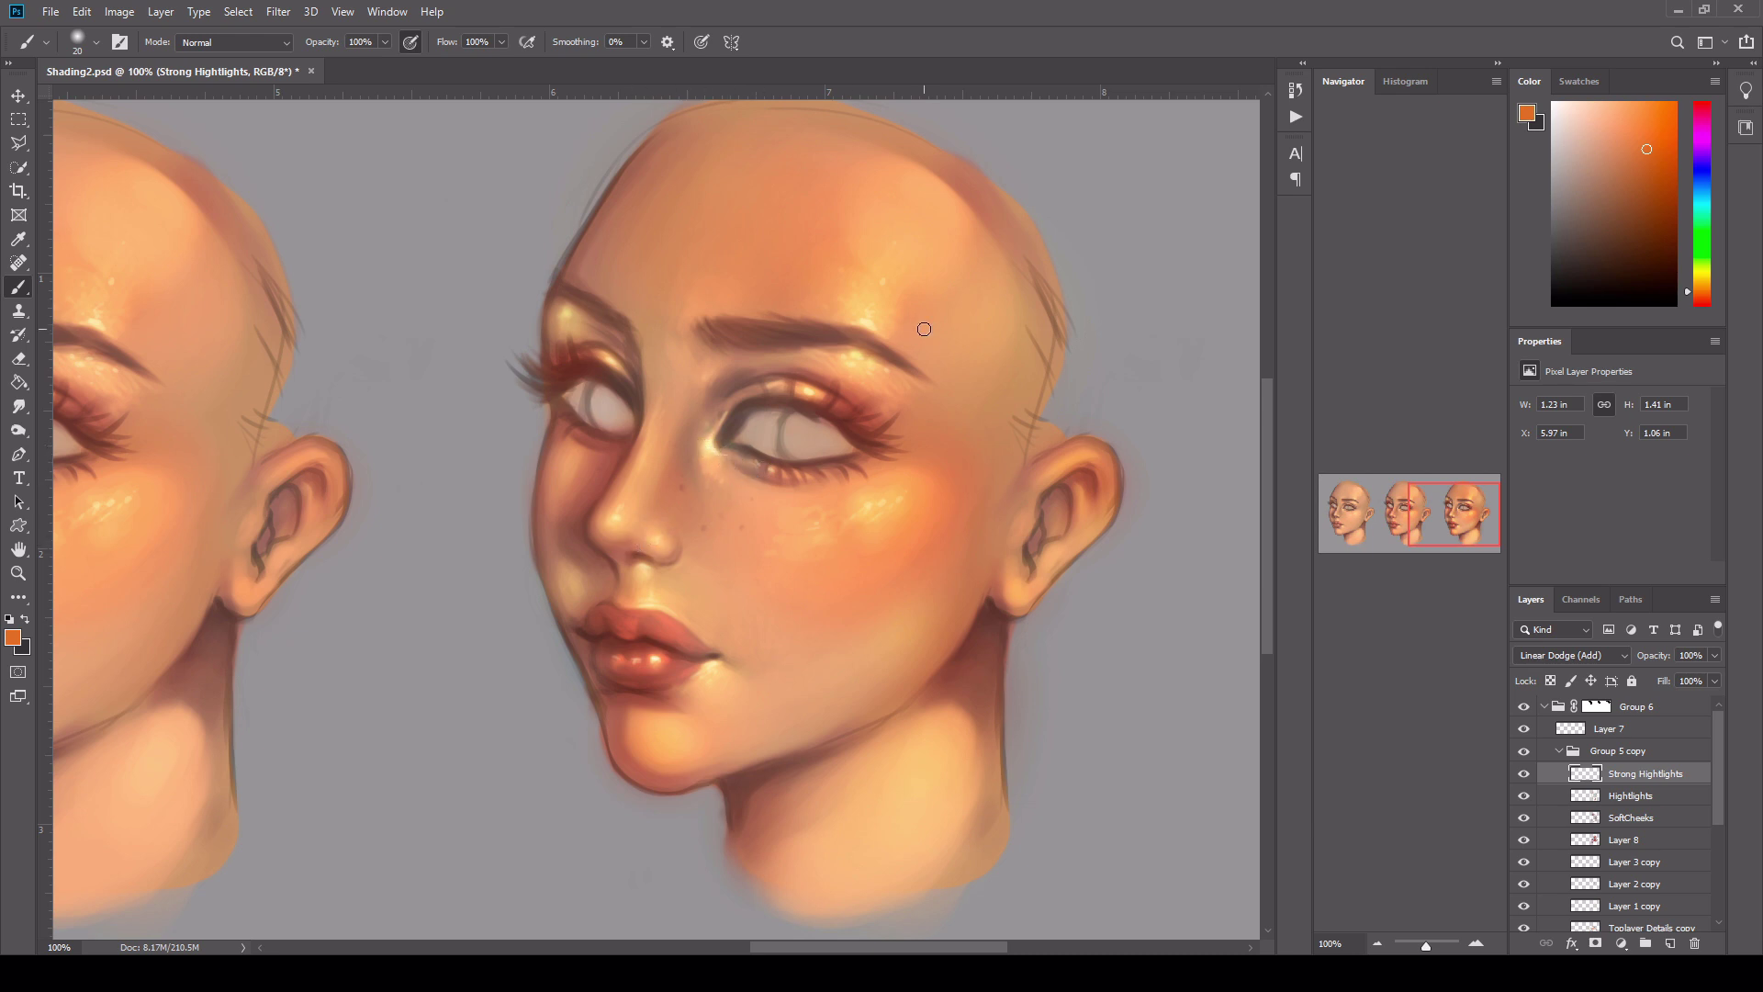
- Brighten the near cheekbone highlight and try a small glint on the upper ear
{"action": "mouse_move", "coordinate": [898, 500]}
{"action": "left_mouse_down"}
{"action": "mouse_move", "coordinate": [892, 535]}
{"action": "mouse_move", "coordinate": [912, 504]}
{"action": "left_mouse_up"}
{"action": "left_click_drag", "start_coordinate": [1078, 456], "coordinate": [1091, 464]}
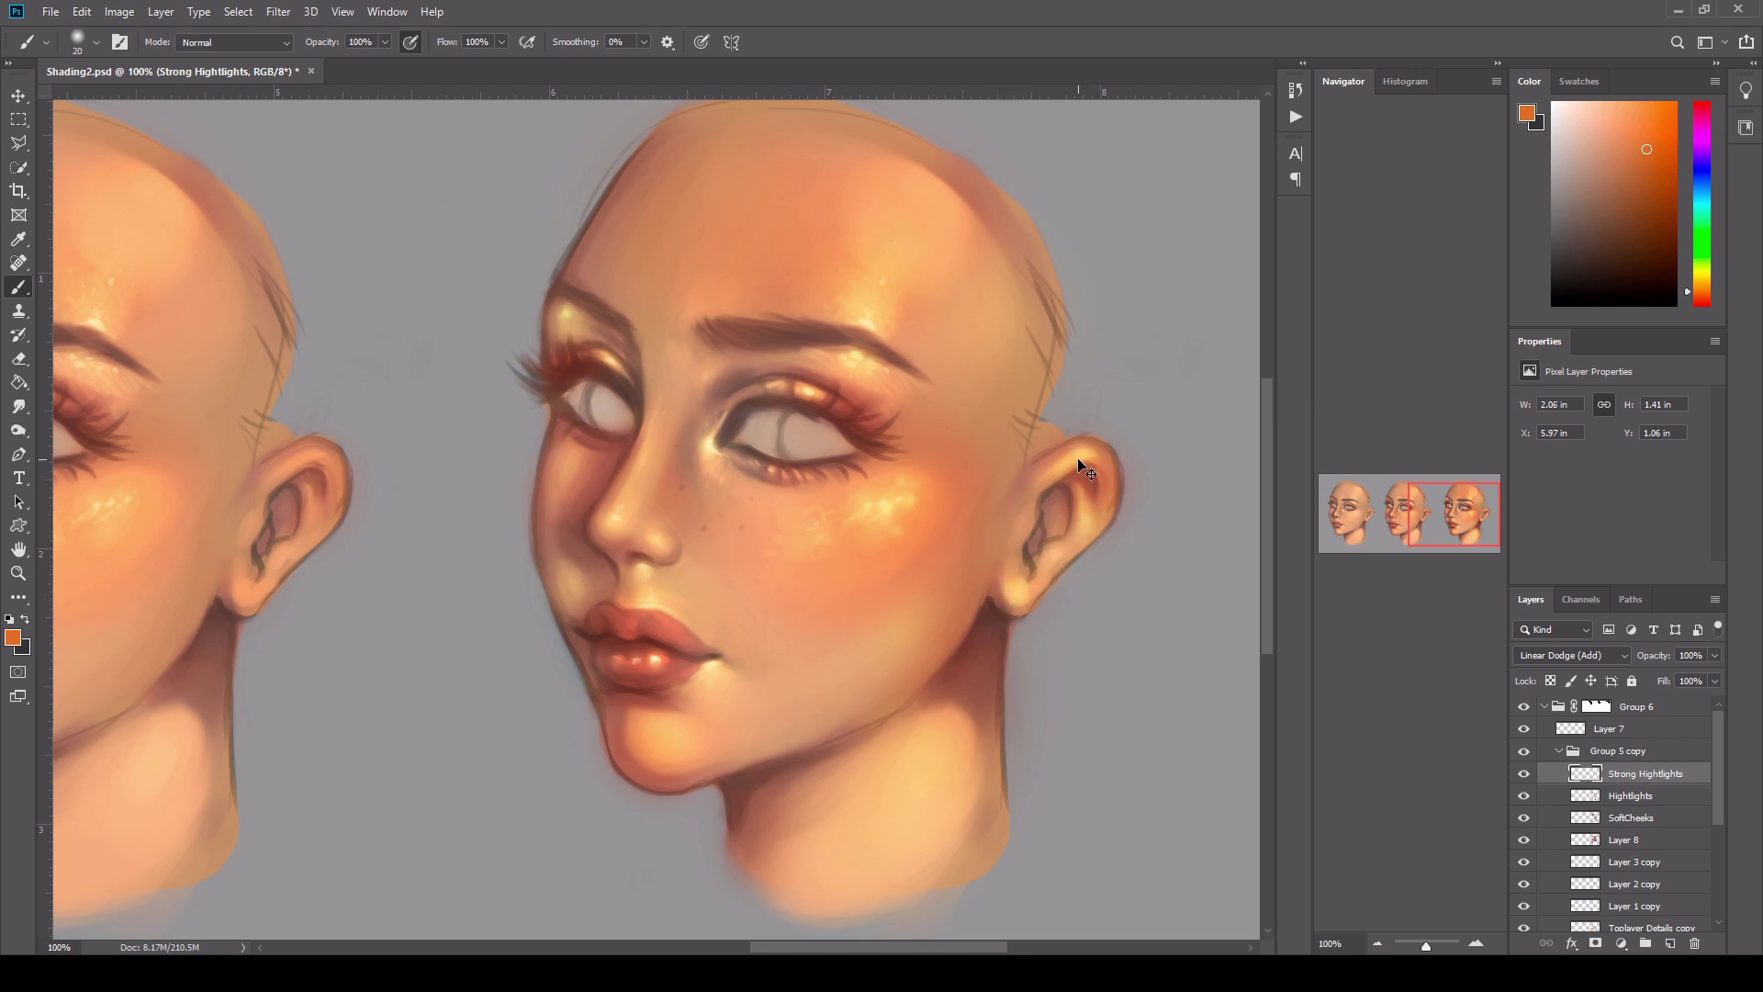
{"action": "key", "text": "ctrl+z"}
- Discard a trial glow on the neck and glaze warm light over the near side of the forehead with a 250 px brush
{"action": "key", "text": "bracketright"}
{"action": "key", "text": "bracketright"}
{"action": "key", "text": "bracketright"}
{"action": "left_click_drag", "start_coordinate": [932, 737], "coordinate": [933, 799]}
{"action": "key", "text": "bracketright"}
{"action": "key", "text": "bracketright"}
{"action": "key", "text": "bracketright"}
{"action": "key", "text": "bracketright"}
{"action": "key", "text": "bracketright"}
{"action": "key", "text": "bracketright"}
{"action": "key", "text": "bracketright"}
{"action": "key", "text": "bracketright"}
{"action": "key", "text": "bracketright"}
{"action": "key", "text": "bracketright"}
{"action": "key", "text": "bracketright"}
{"action": "key", "text": "bracketright"}
{"action": "key", "text": "bracketright"}
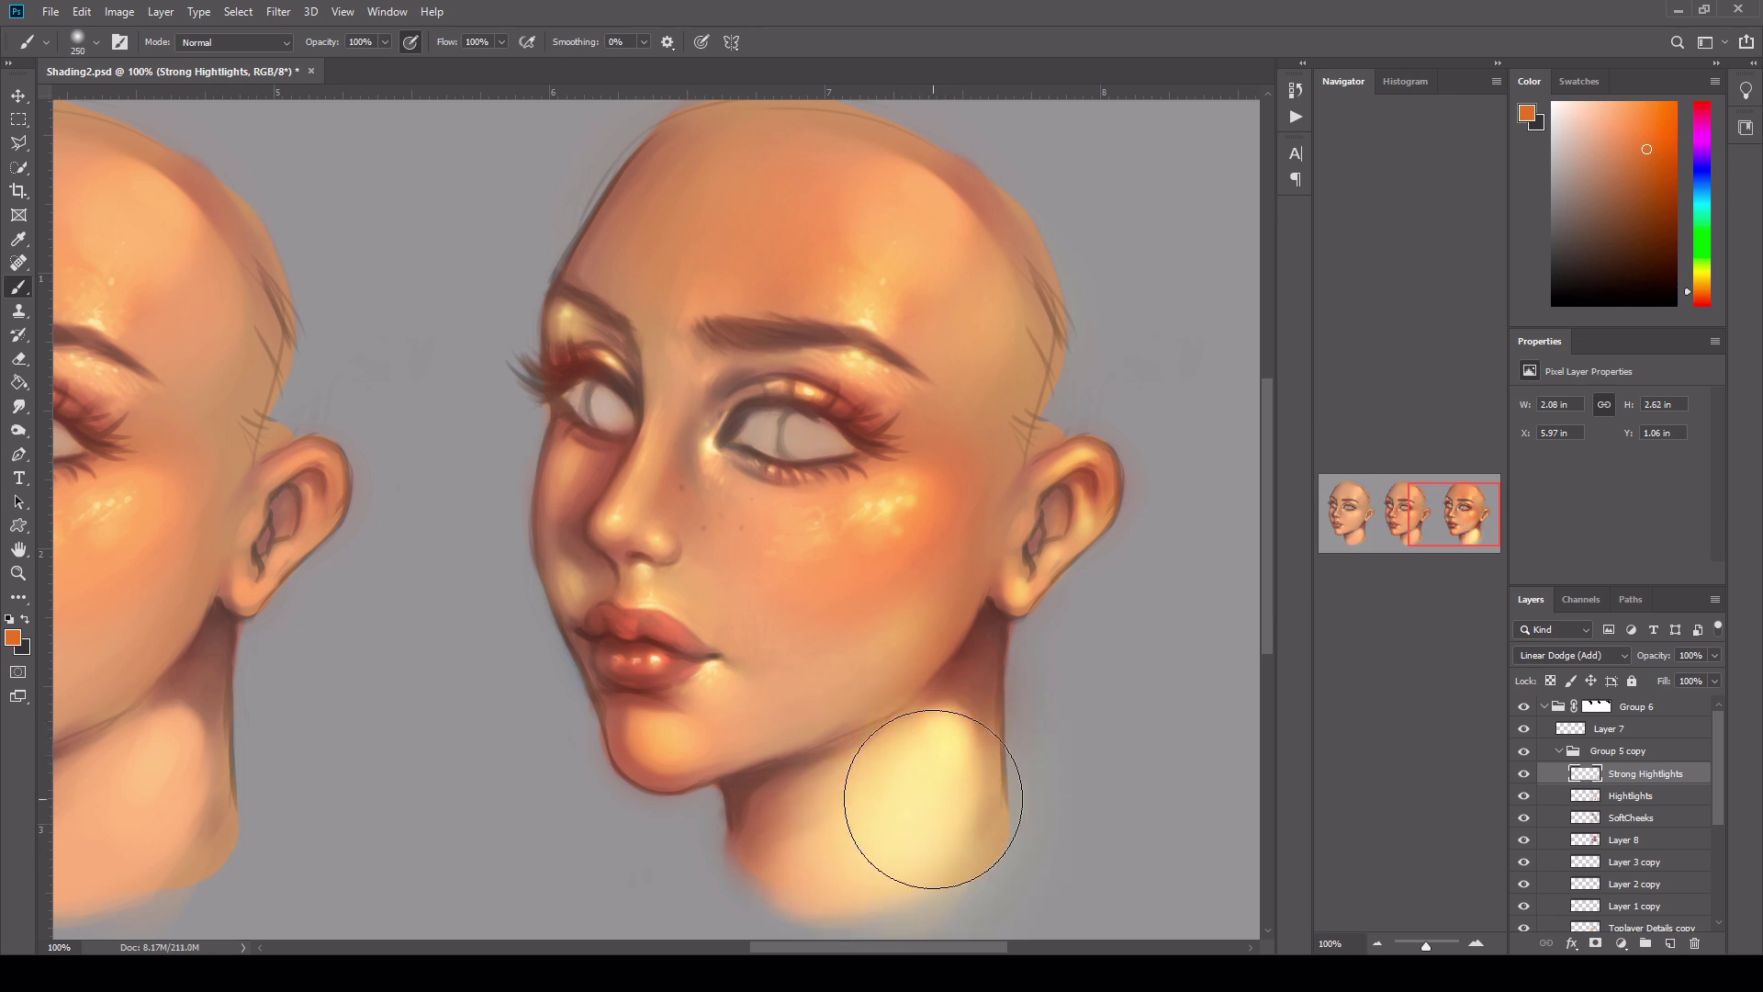
{"action": "key", "text": "ctrl+z"}
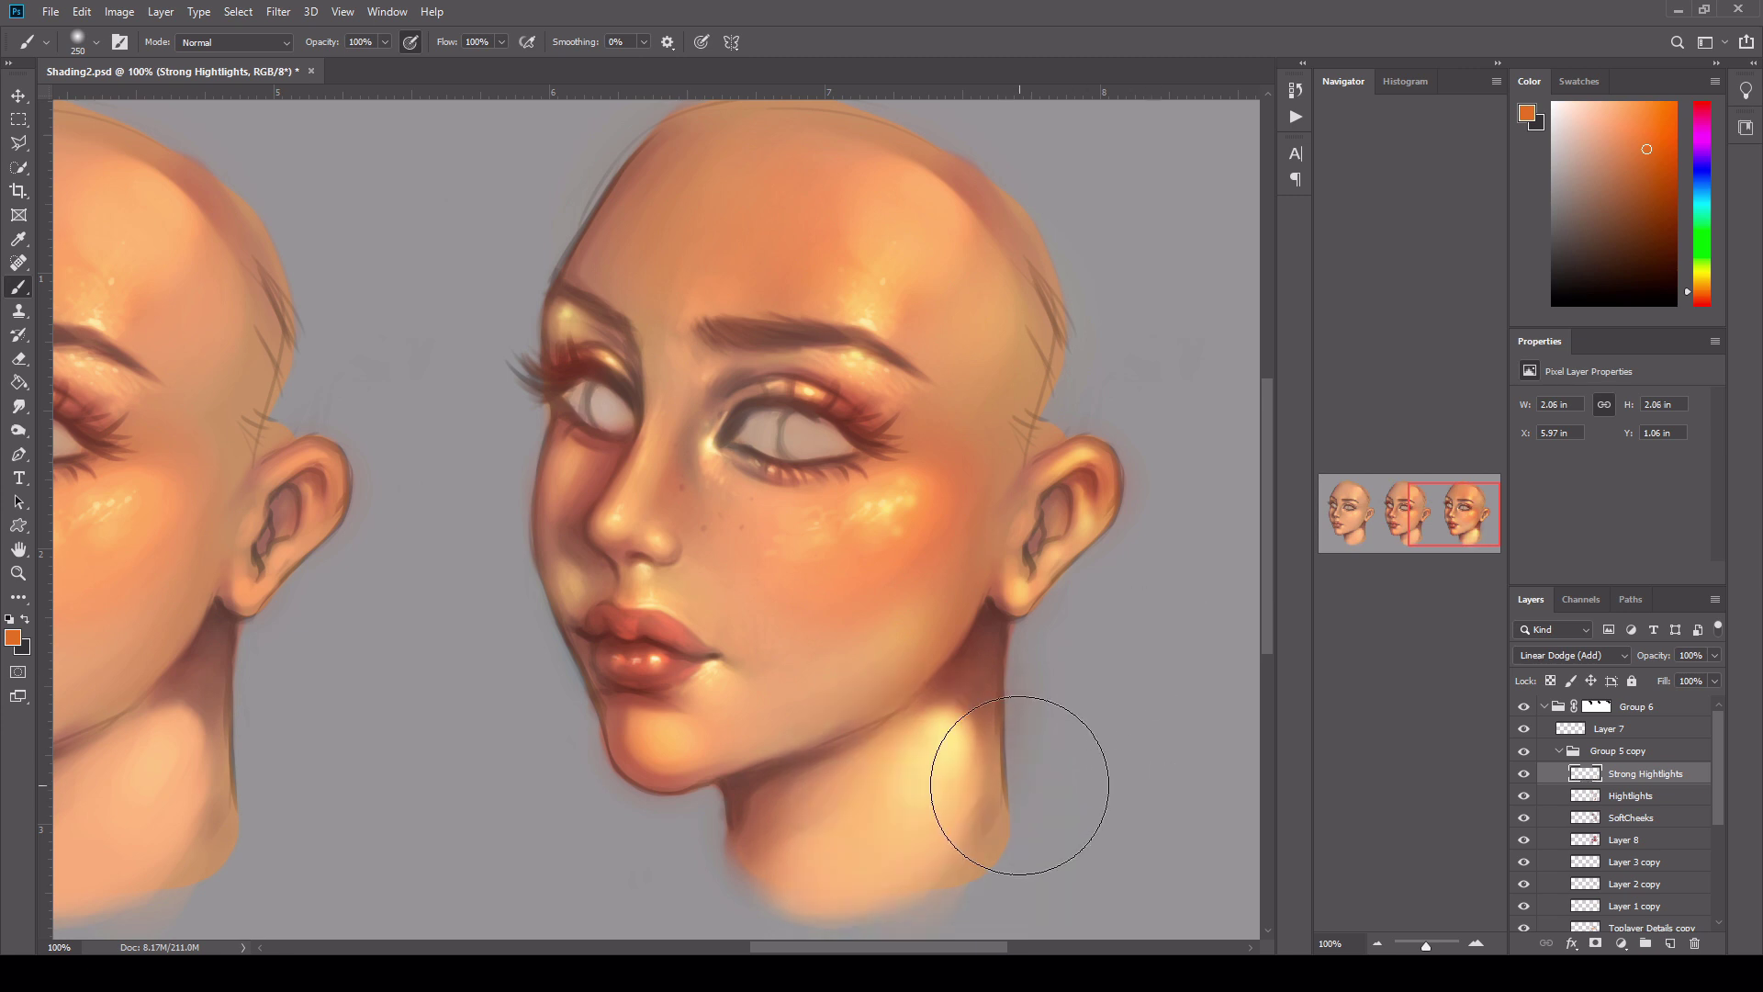
{"action": "key", "text": "ctrl+z"}
{"action": "key", "text": "ctrl+z"}
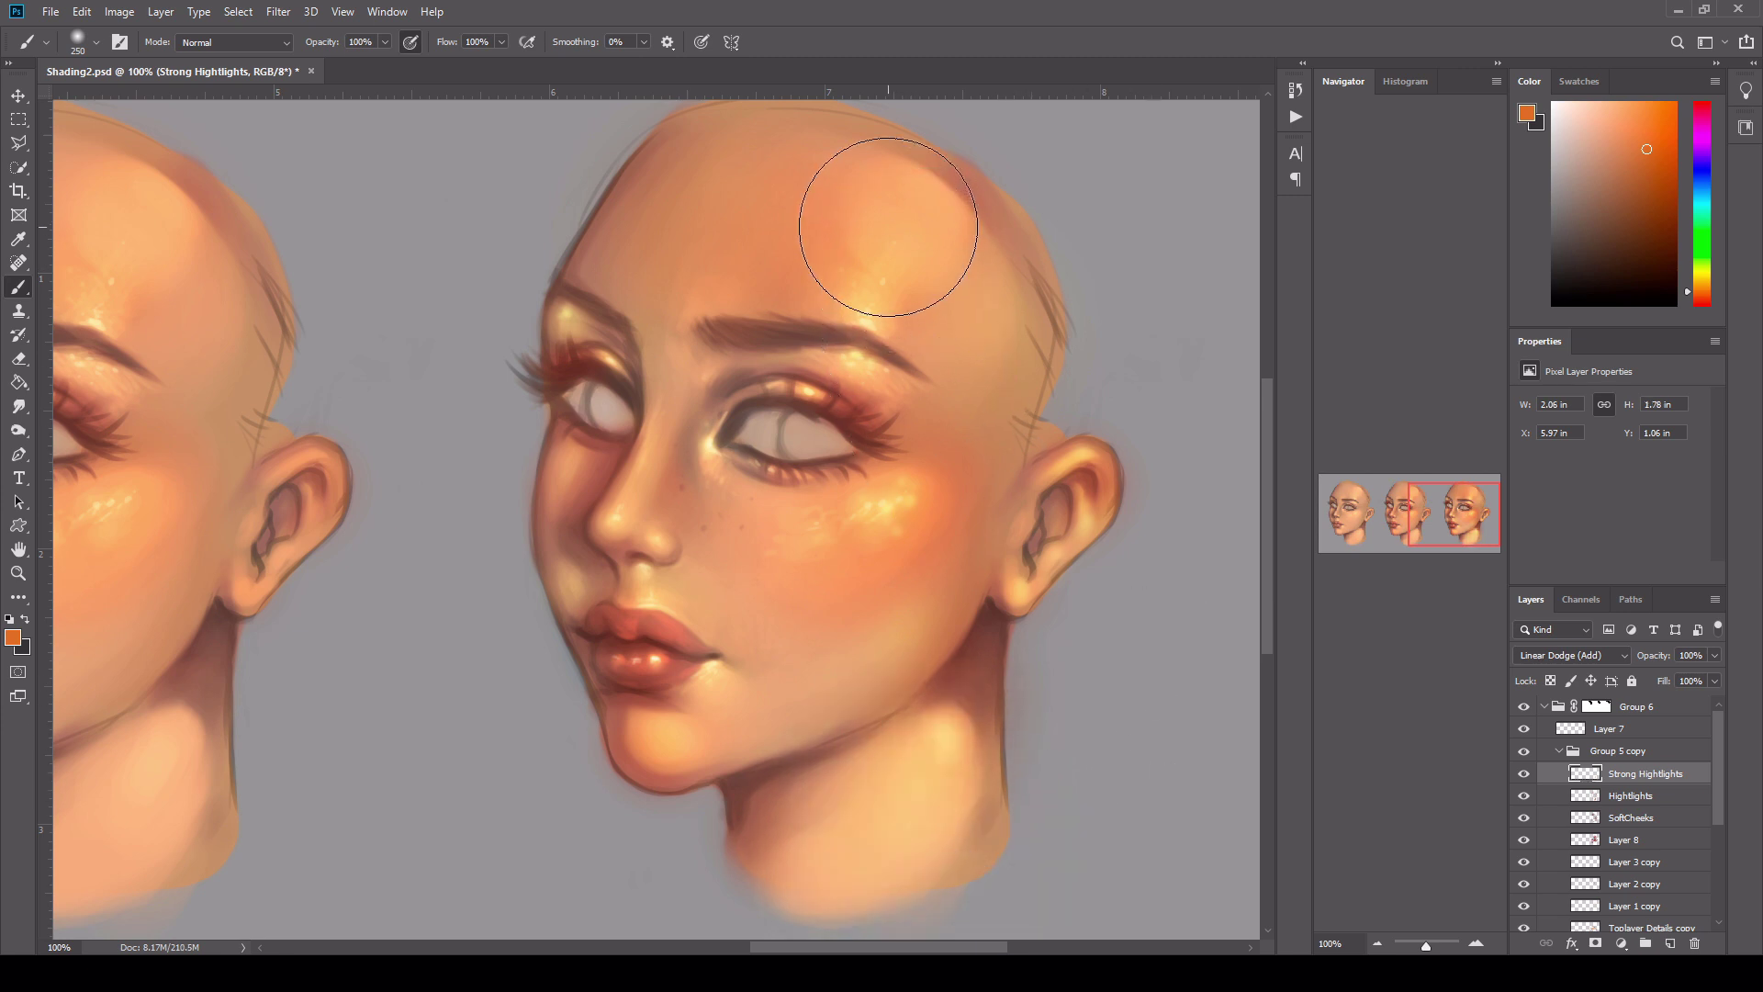
{"action": "left_click_drag", "start_coordinate": [888, 226], "coordinate": [881, 161]}
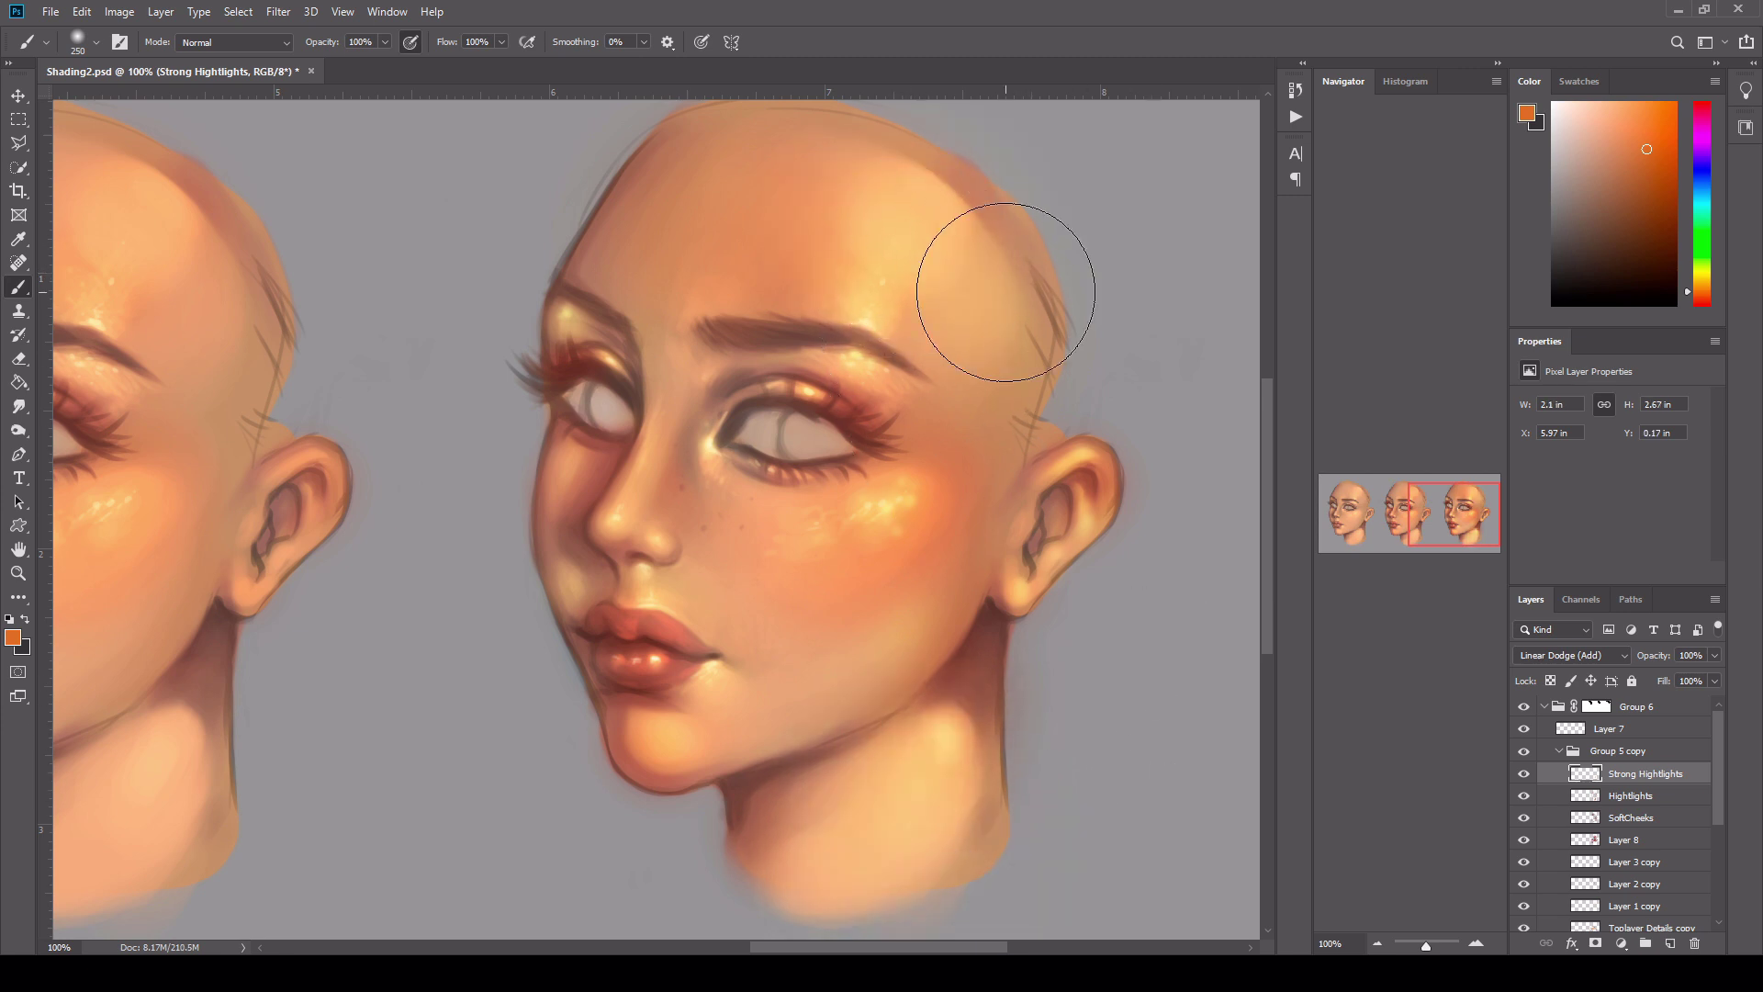
- Add a layer named Darker above Strong Hightlights and set its blend mode to Soft Light
{"action": "left_click", "coordinate": [1670, 944]}
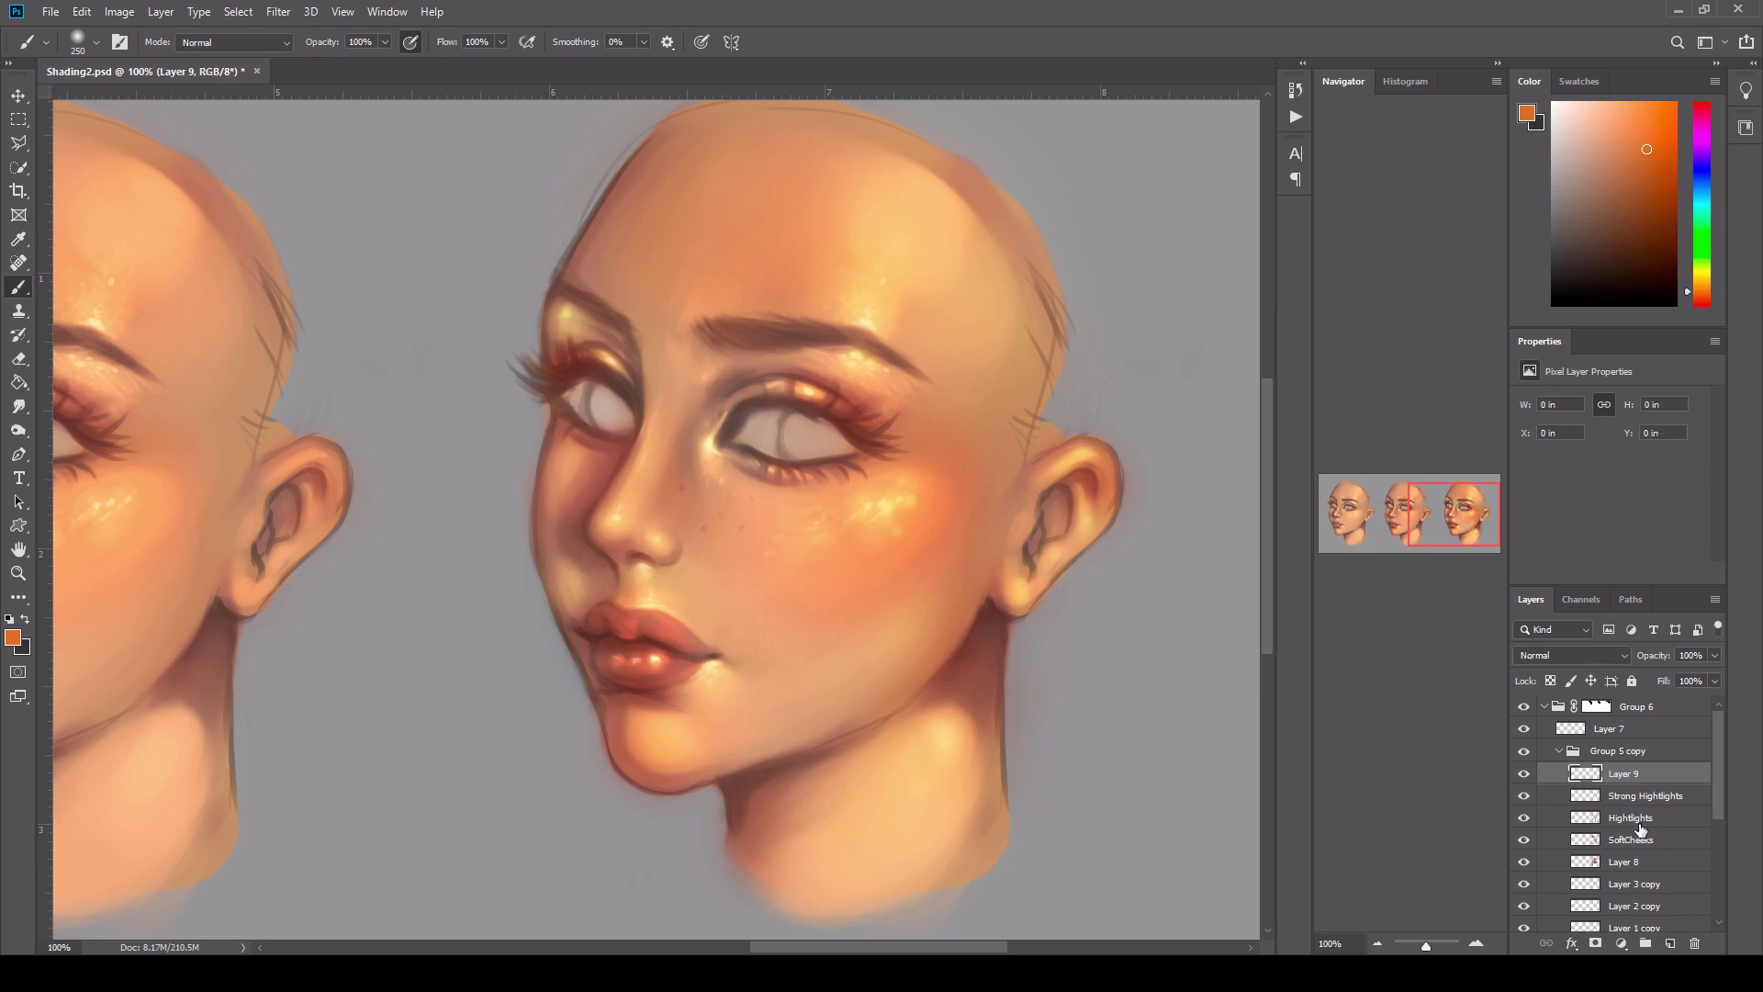
{"action": "double_click", "coordinate": [1625, 774]}
{"action": "type", "text": "Darker"}
{"action": "key", "text": "Return"}
{"action": "left_click", "coordinate": [1585, 647]}
{"action": "key", "text": "Down"}
{"action": "key", "text": "Down"}
{"action": "key", "text": "Down"}
{"action": "key", "text": "Down"}
{"action": "key", "text": "Down"}
{"action": "key", "text": "Down"}
{"action": "key", "text": "Down"}
{"action": "key", "text": "Down"}
{"action": "key", "text": "Down"}
{"action": "key", "text": "Down"}
{"action": "key", "text": "Down"}
{"action": "key", "text": "Down"}
{"action": "key", "text": "Down"}
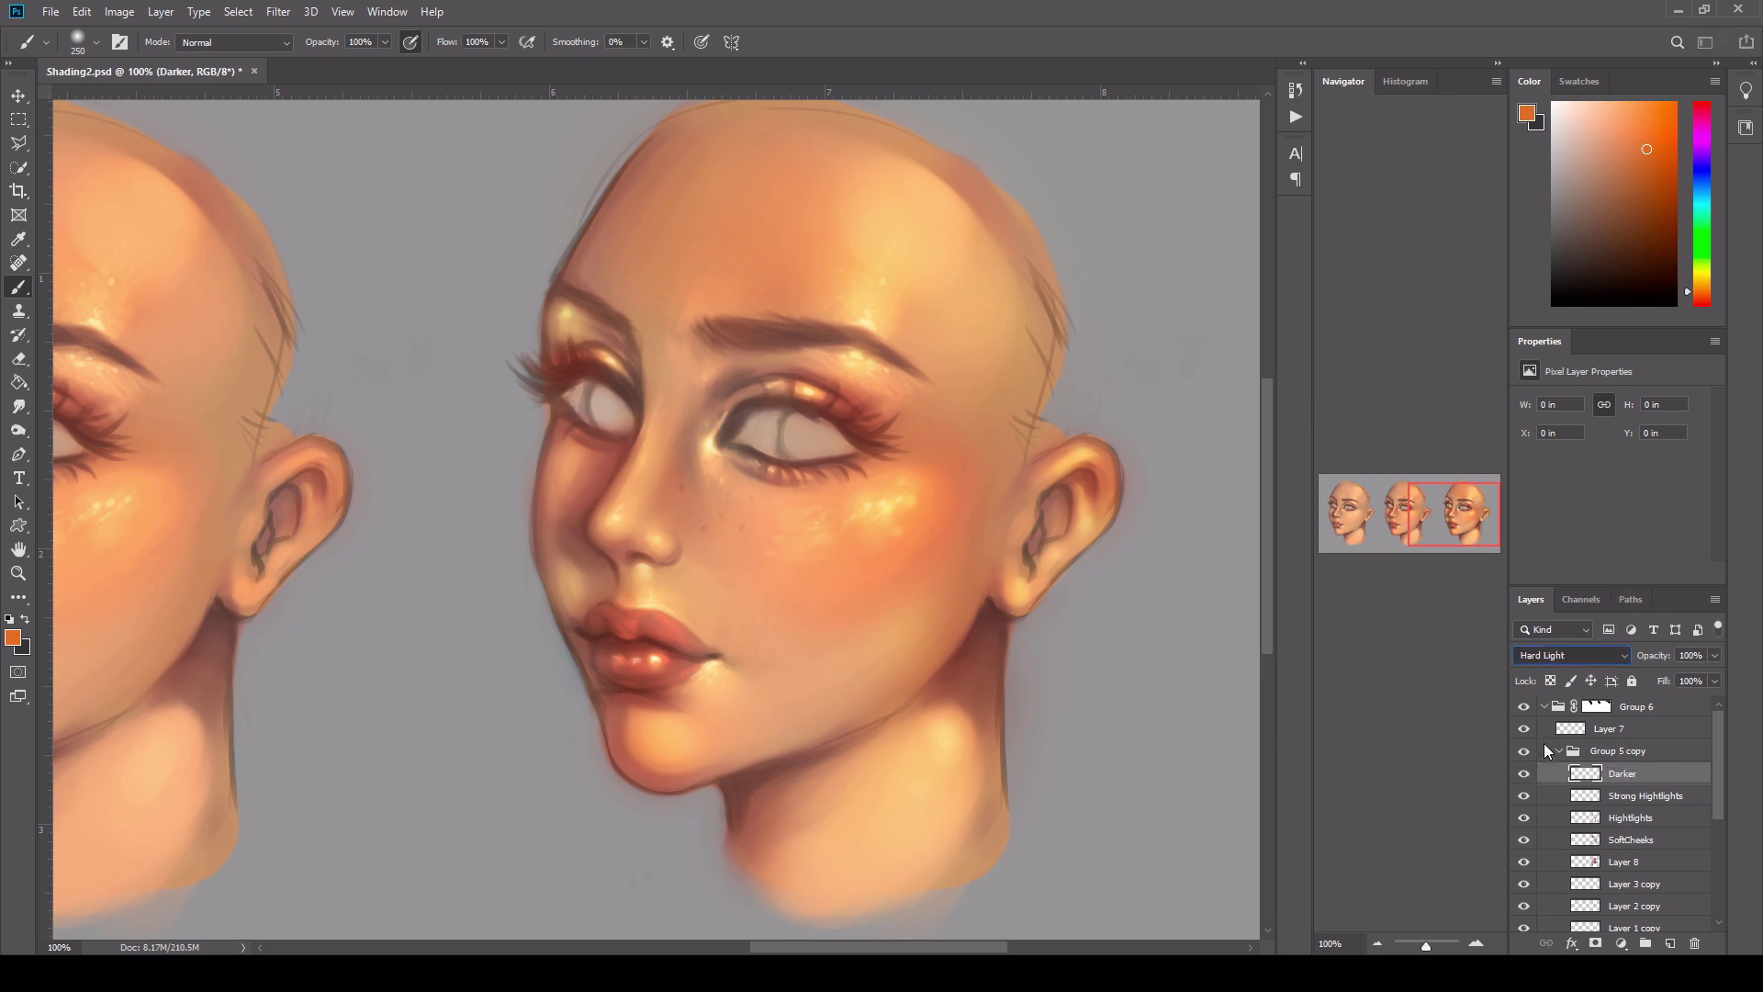
- Set the foreground colour to a dark neutral grey and try a broad shading stroke around the near eye
{"action": "mouse_move", "coordinate": [1576, 265]}
{"action": "left_mouse_down"}
{"action": "mouse_move", "coordinate": [1589, 211]}
{"action": "mouse_move", "coordinate": [1553, 258]}
{"action": "left_mouse_up"}
{"action": "mouse_move", "coordinate": [868, 418]}
{"action": "left_mouse_down"}
{"action": "mouse_move", "coordinate": [831, 395]}
{"action": "mouse_move", "coordinate": [863, 432]}
{"action": "left_mouse_up"}
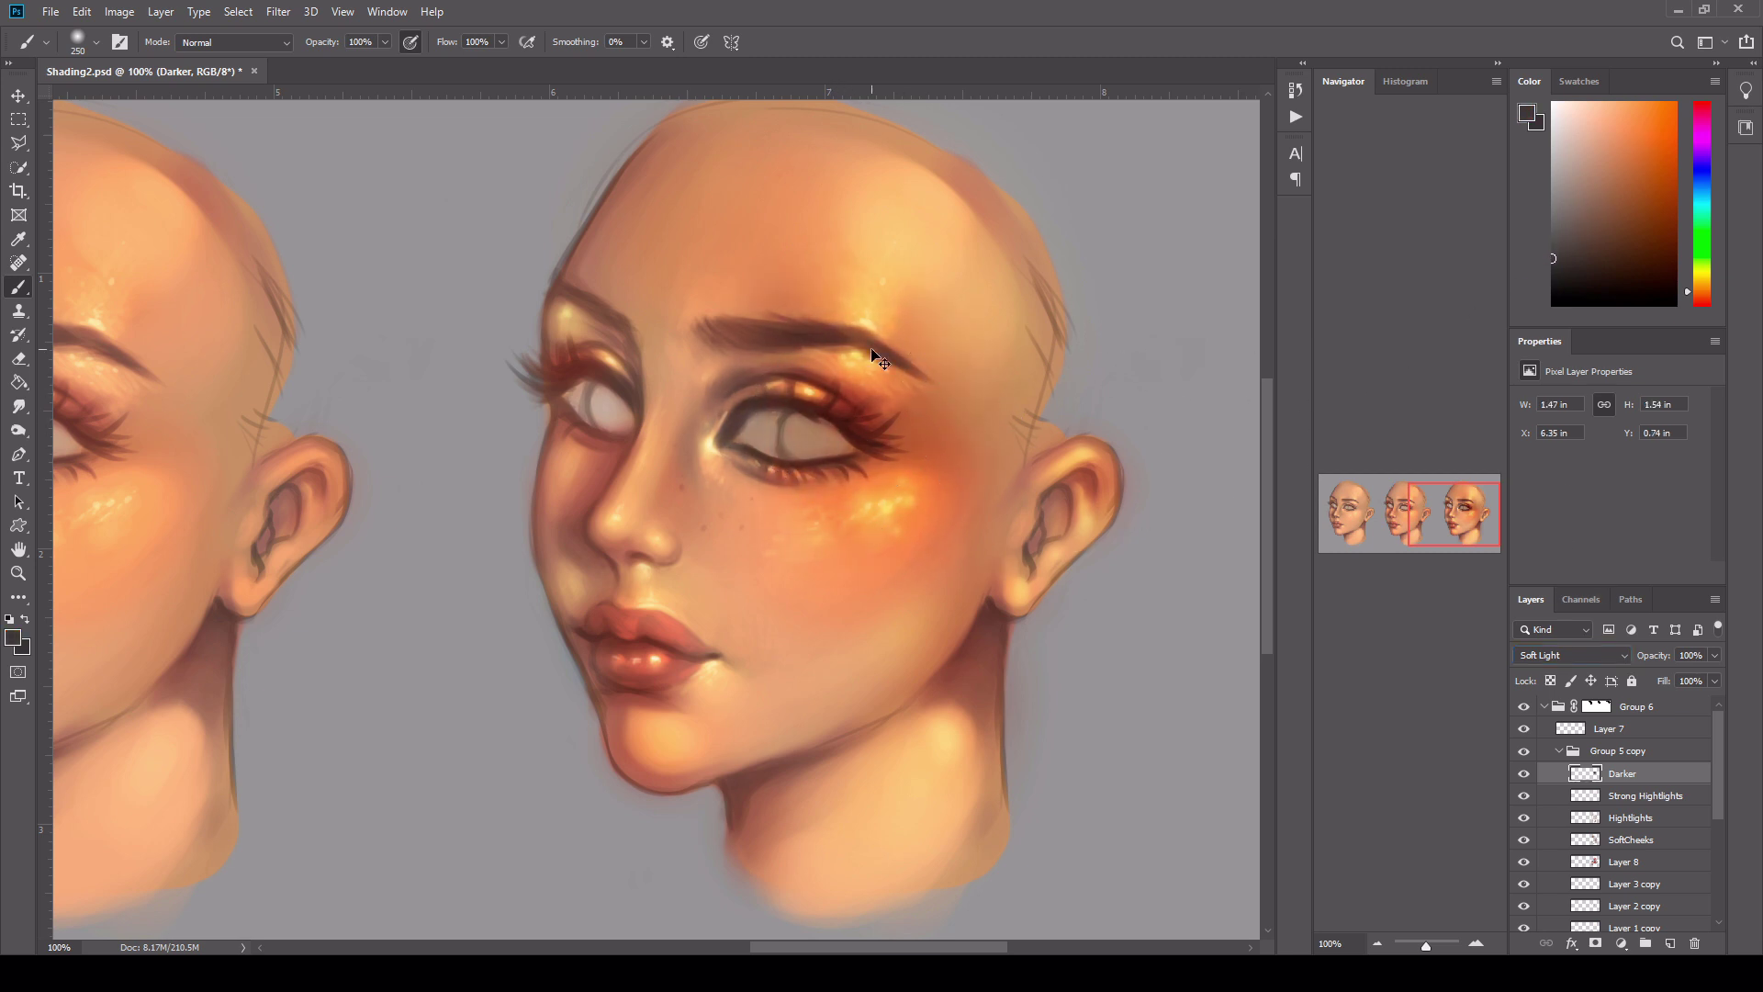
{"action": "key", "text": "ctrl+z"}
- Darken the upper lash line of the near eye out to its outer corner with a much smaller brush
{"action": "key", "text": "bracketleft"}
{"action": "key", "text": "bracketleft"}
{"action": "key", "text": "bracketleft"}
{"action": "key", "text": "bracketleft"}
{"action": "key", "text": "bracketleft"}
{"action": "key", "text": "bracketleft"}
{"action": "key", "text": "bracketleft"}
{"action": "key", "text": "bracketleft"}
{"action": "key", "text": "bracketleft"}
{"action": "key", "text": "bracketleft"}
{"action": "key", "text": "bracketleft"}
{"action": "key", "text": "bracketleft"}
{"action": "key", "text": "bracketleft"}
{"action": "key", "text": "bracketleft"}
{"action": "key", "text": "bracketleft"}
{"action": "key", "text": "bracketleft"}
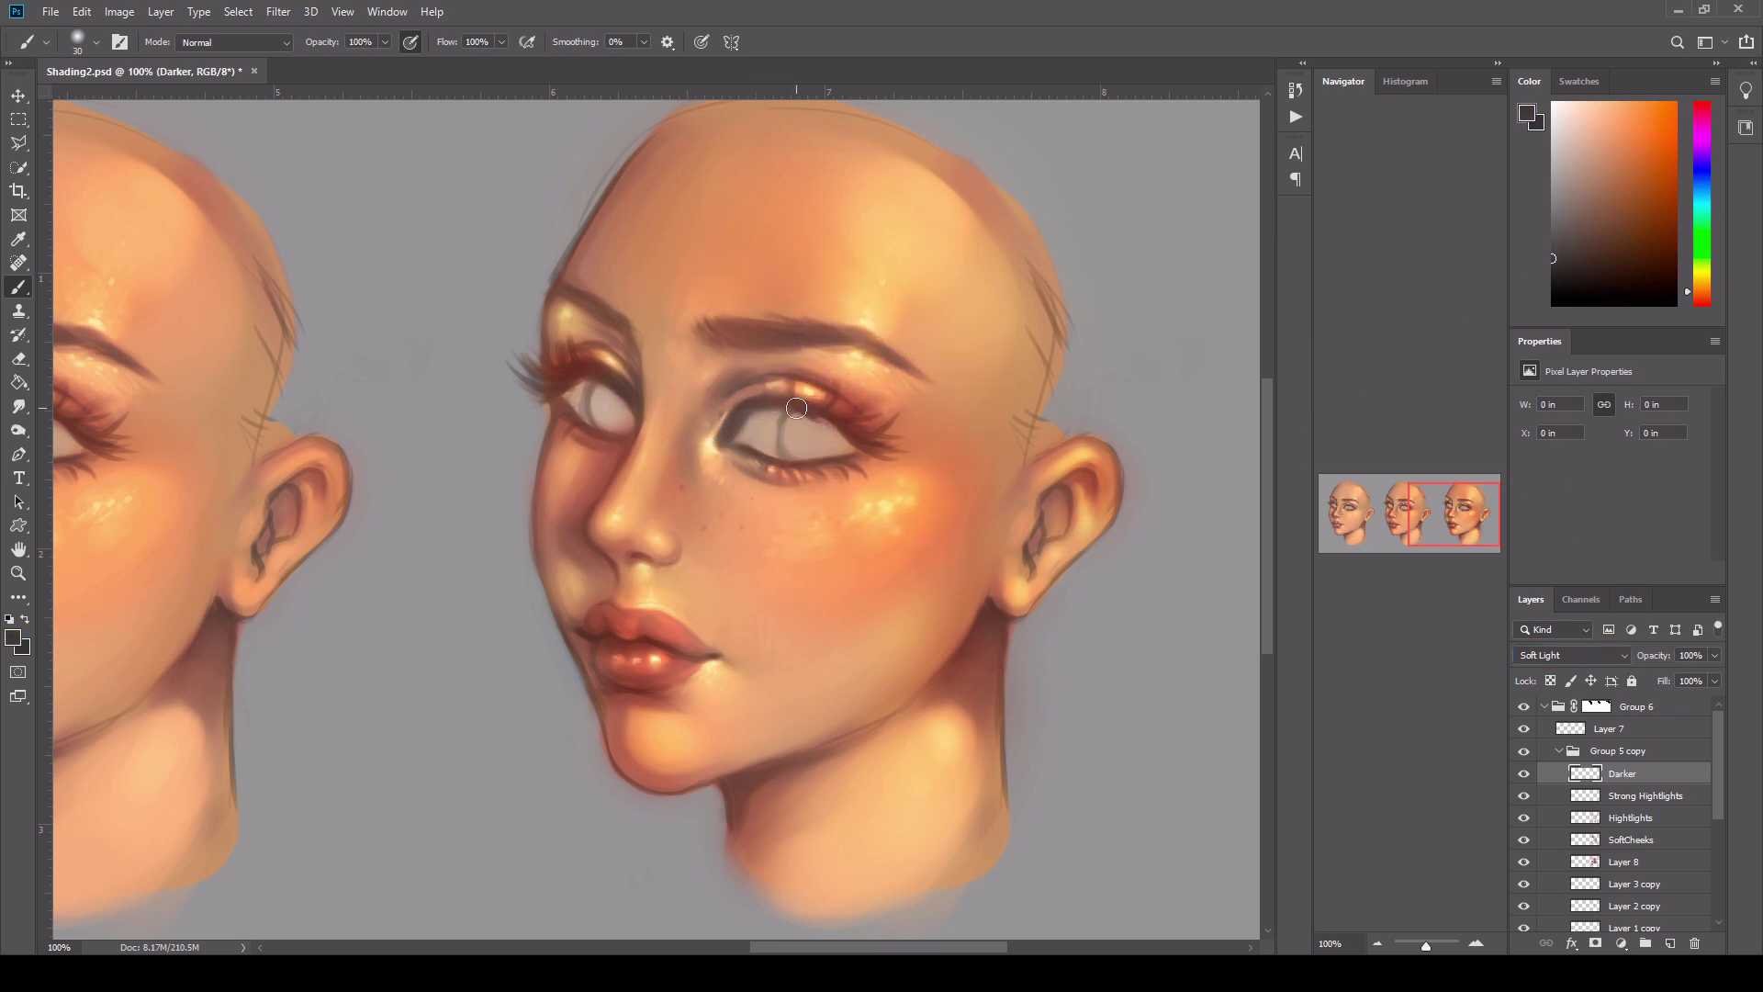
{"action": "key", "text": "bracketleft"}
{"action": "left_click_drag", "start_coordinate": [784, 403], "coordinate": [879, 454]}
- Darken the lower lash line of the near eye toward its outer corner with a small brush
{"action": "key", "text": "bracketright"}
{"action": "key", "text": "bracketright"}
{"action": "key", "text": "bracketright"}
{"action": "key", "text": "bracketright"}
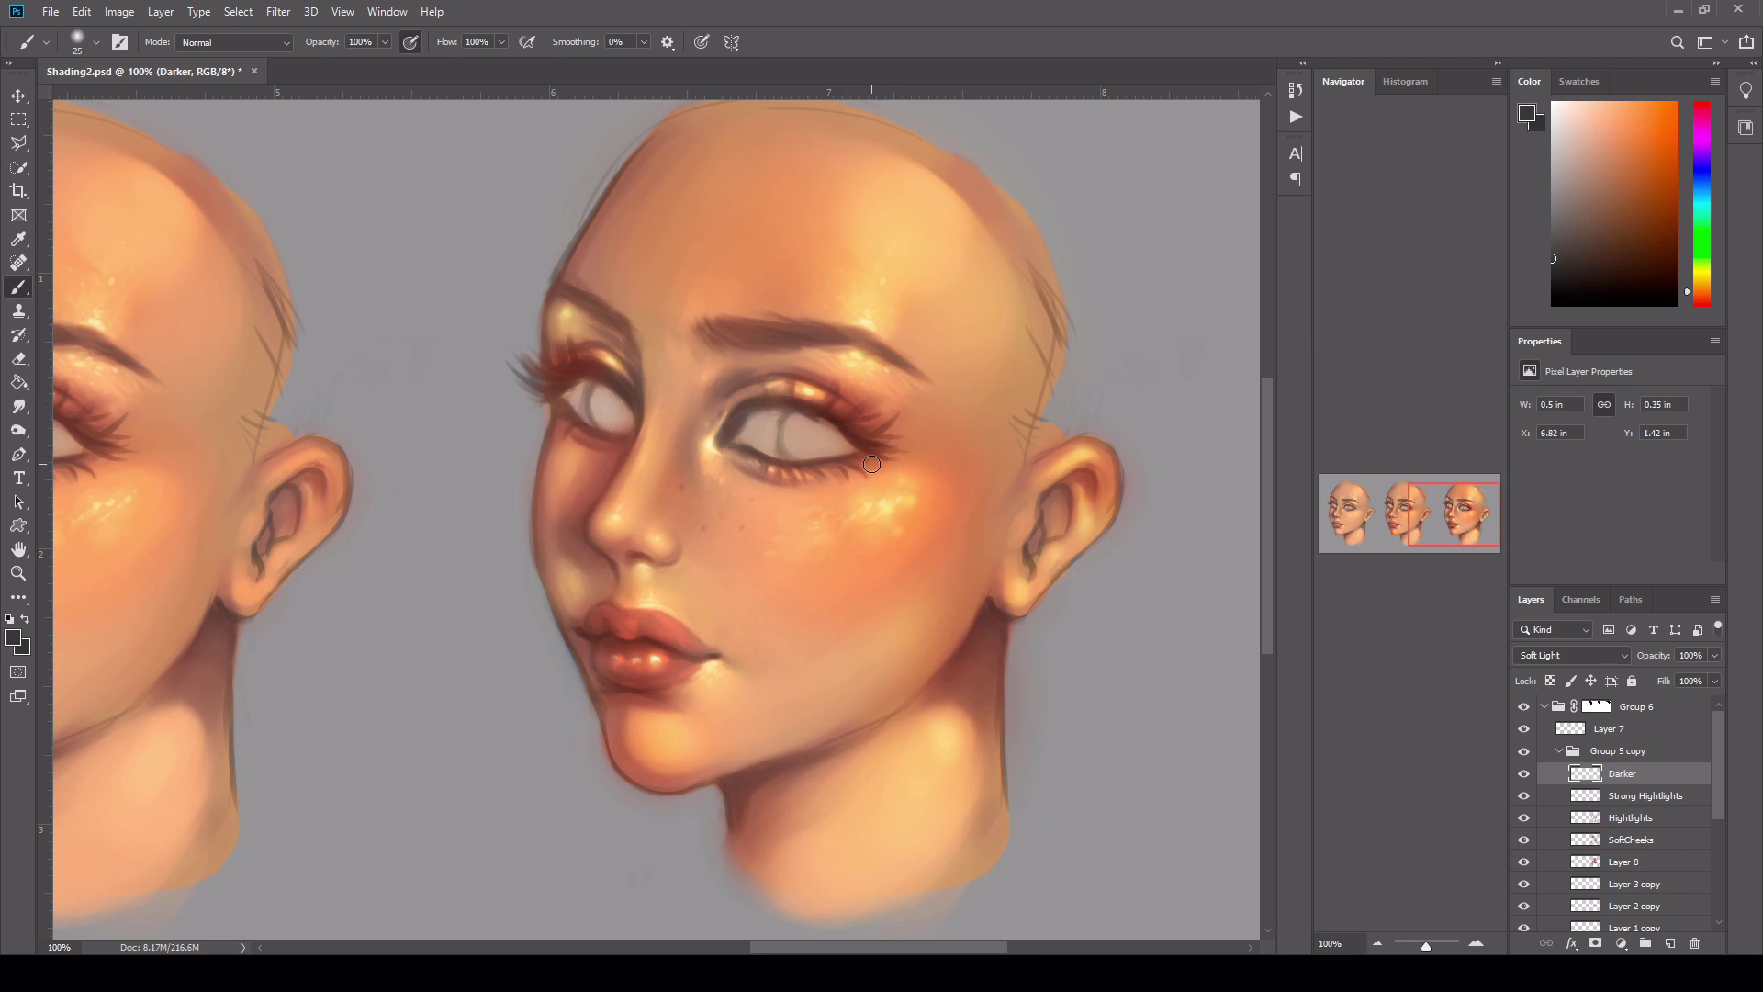
{"action": "key", "text": "bracketleft"}
{"action": "key", "text": "bracketleft"}
{"action": "key", "text": "bracketleft"}
{"action": "key", "text": "bracketleft"}
{"action": "key", "text": "bracketleft"}
{"action": "key", "text": "bracketleft"}
{"action": "key", "text": "bracketright"}
{"action": "key", "text": "bracketright"}
{"action": "left_click_drag", "start_coordinate": [811, 470], "coordinate": [843, 483]}
- Turn on pen pressure for brush size and darken the near eye's inner corner and the near eyebrow
{"action": "key", "text": "bracketleft"}
{"action": "key", "text": "bracketleft"}
{"action": "key", "text": "bracketleft"}
{"action": "key", "text": "bracketleft"}
{"action": "left_click", "coordinate": [702, 41]}
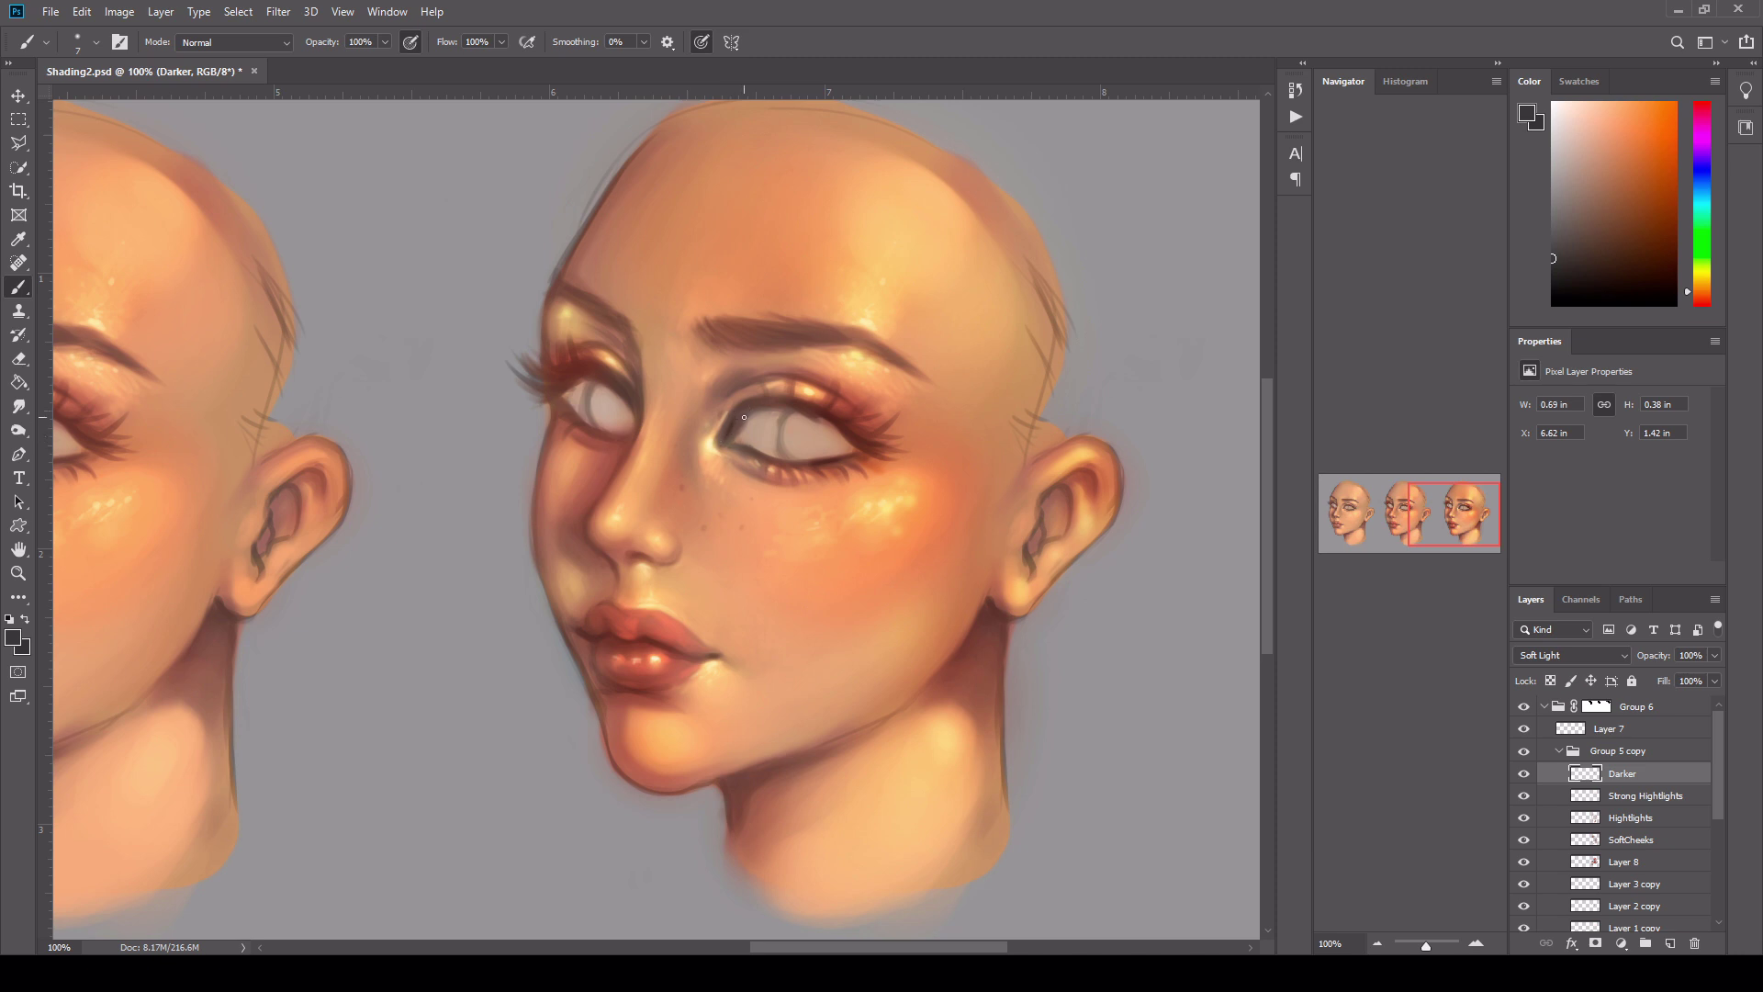
{"action": "key", "text": "bracketright"}
{"action": "key", "text": "bracketleft"}
{"action": "key", "text": "bracketright"}
{"action": "key", "text": "bracketright"}
{"action": "key", "text": "bracketright"}
{"action": "key", "text": "bracketright"}
{"action": "mouse_move", "coordinate": [749, 341]}
{"action": "left_mouse_down"}
{"action": "mouse_move", "coordinate": [790, 348]}
{"action": "mouse_move", "coordinate": [764, 330]}
{"action": "mouse_move", "coordinate": [817, 342]}
{"action": "mouse_move", "coordinate": [756, 326]}
{"action": "mouse_move", "coordinate": [821, 323]}
{"action": "left_mouse_up"}
{"action": "key", "text": "bracketleft"}
{"action": "key", "text": "bracketleft"}
{"action": "key", "text": "bracketleft"}
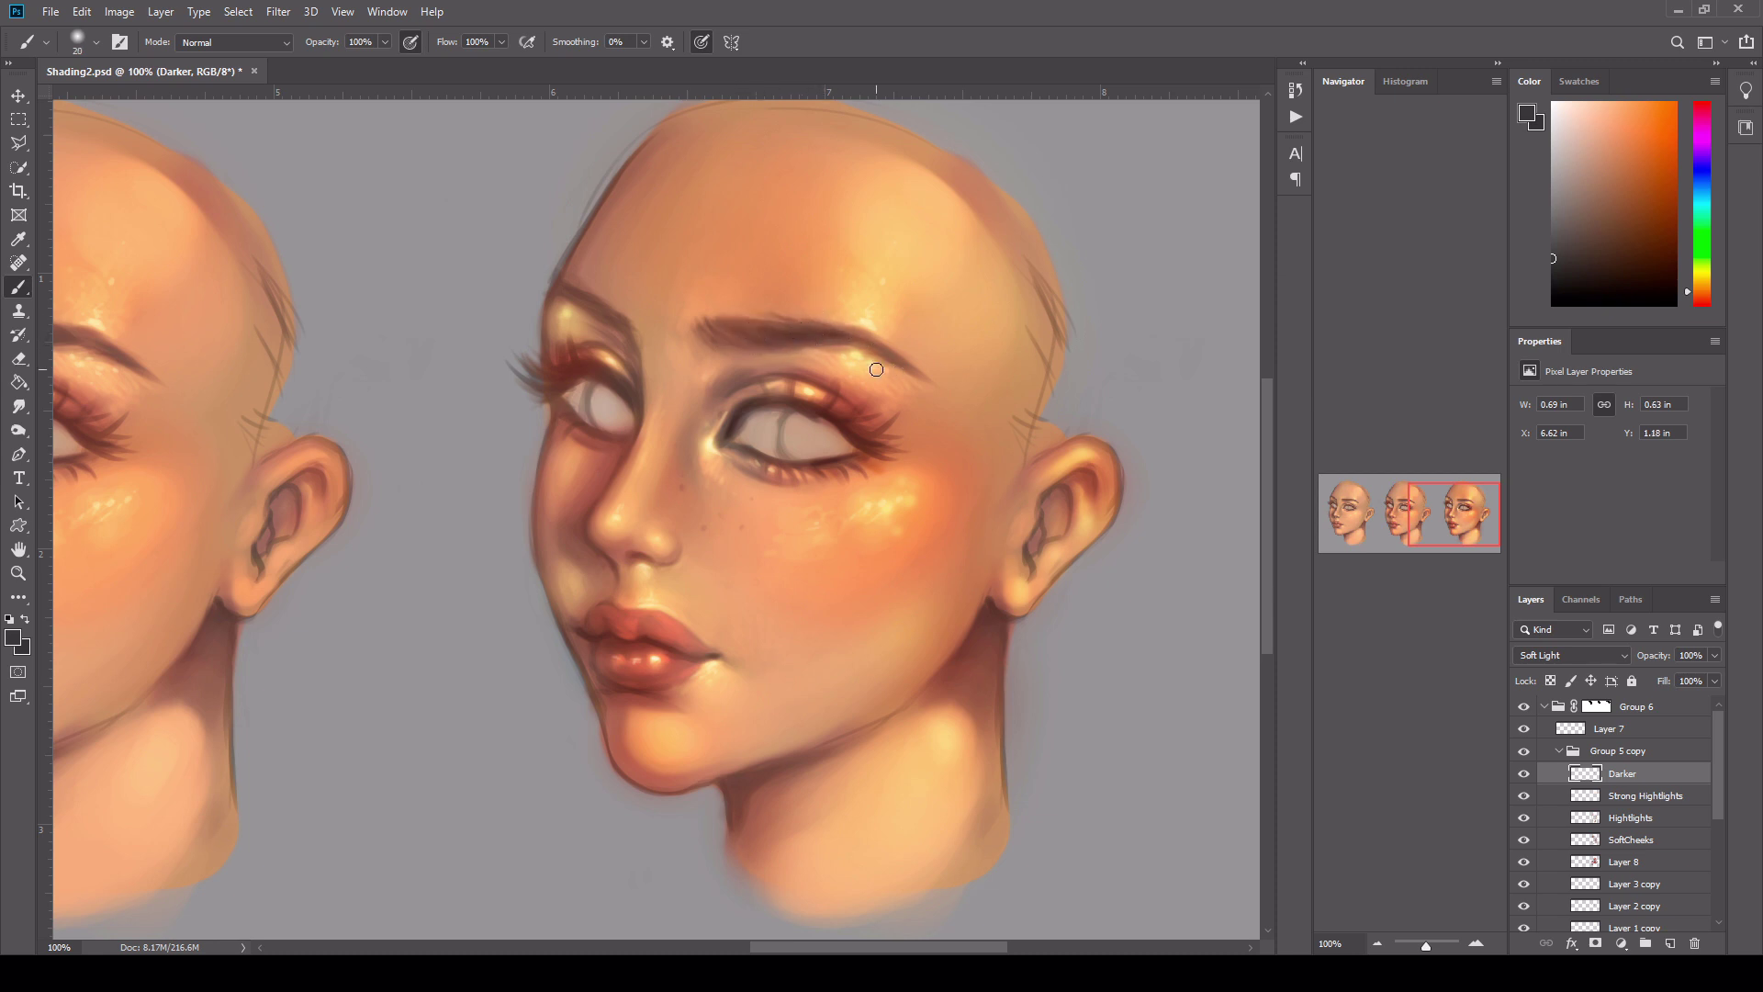
- Darken the far eyebrow and the far eye's outer lashes, varying the brush size between the details
{"action": "left_click_drag", "start_coordinate": [602, 319], "coordinate": [577, 296]}
{"action": "key", "text": "bracketleft"}
{"action": "key", "text": "bracketleft"}
{"action": "key", "text": "bracketright"}
{"action": "key", "text": "bracketright"}
{"action": "key", "text": "bracketright"}
{"action": "key", "text": "bracketright"}
{"action": "key", "text": "bracketright"}
{"action": "mouse_move", "coordinate": [566, 374]}
{"action": "left_mouse_down"}
{"action": "mouse_move", "coordinate": [605, 393]}
{"action": "mouse_move", "coordinate": [531, 358]}
{"action": "left_mouse_up"}
{"action": "key", "text": "bracketleft"}
{"action": "key", "text": "bracketleft"}
{"action": "key", "text": "bracketright"}
{"action": "key", "text": "bracketright"}
{"action": "key", "text": "bracketright"}
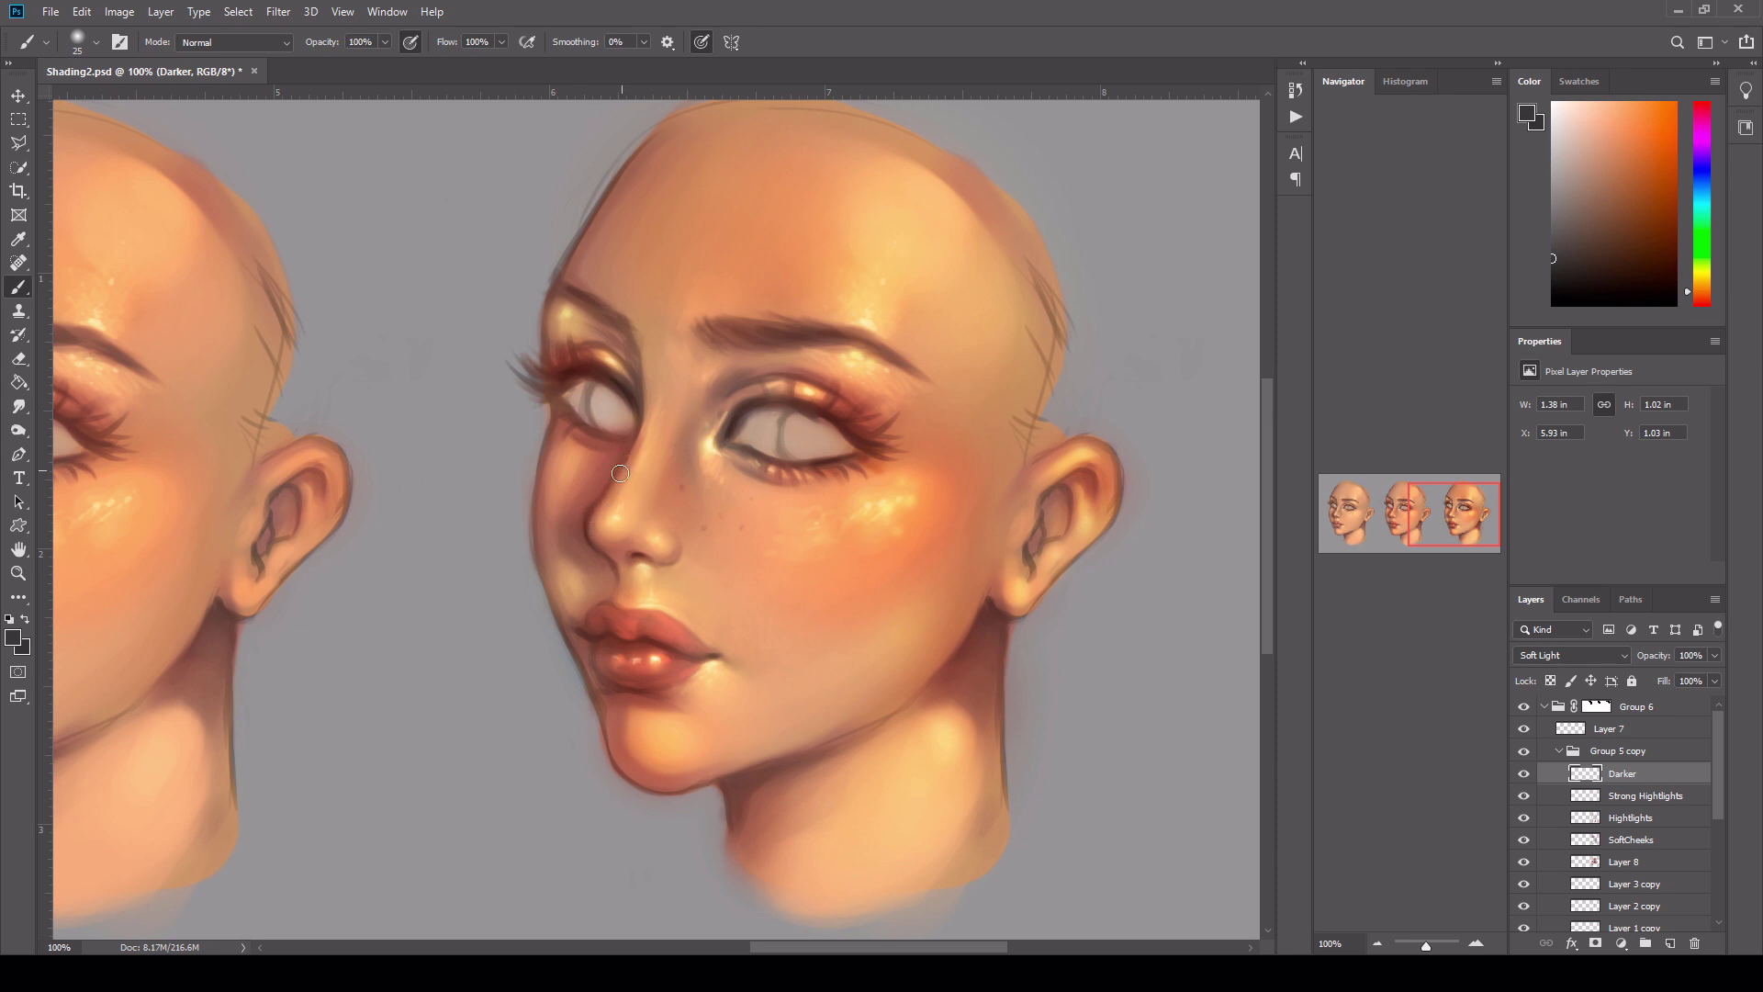
- Deepen the shadow between the far eye and the side of the nose, ending with a brush size of 60
{"action": "key", "text": "bracketleft"}
{"action": "key", "text": "bracketleft"}
{"action": "key", "text": "bracketleft"}
{"action": "key", "text": "bracketright"}
{"action": "key", "text": "bracketright"}
{"action": "key", "text": "bracketright"}
{"action": "key", "text": "bracketright"}
{"action": "key", "text": "bracketright"}
{"action": "key", "text": "bracketleft"}
{"action": "key", "text": "bracketleft"}
{"action": "key", "text": "bracketleft"}
{"action": "key", "text": "bracketright"}
{"action": "key", "text": "bracketright"}
{"action": "key", "text": "bracketright"}
{"action": "key", "text": "bracketright"}
{"action": "key", "text": "bracketright"}
{"action": "key", "text": "bracketright"}
{"action": "key", "text": "bracketright"}
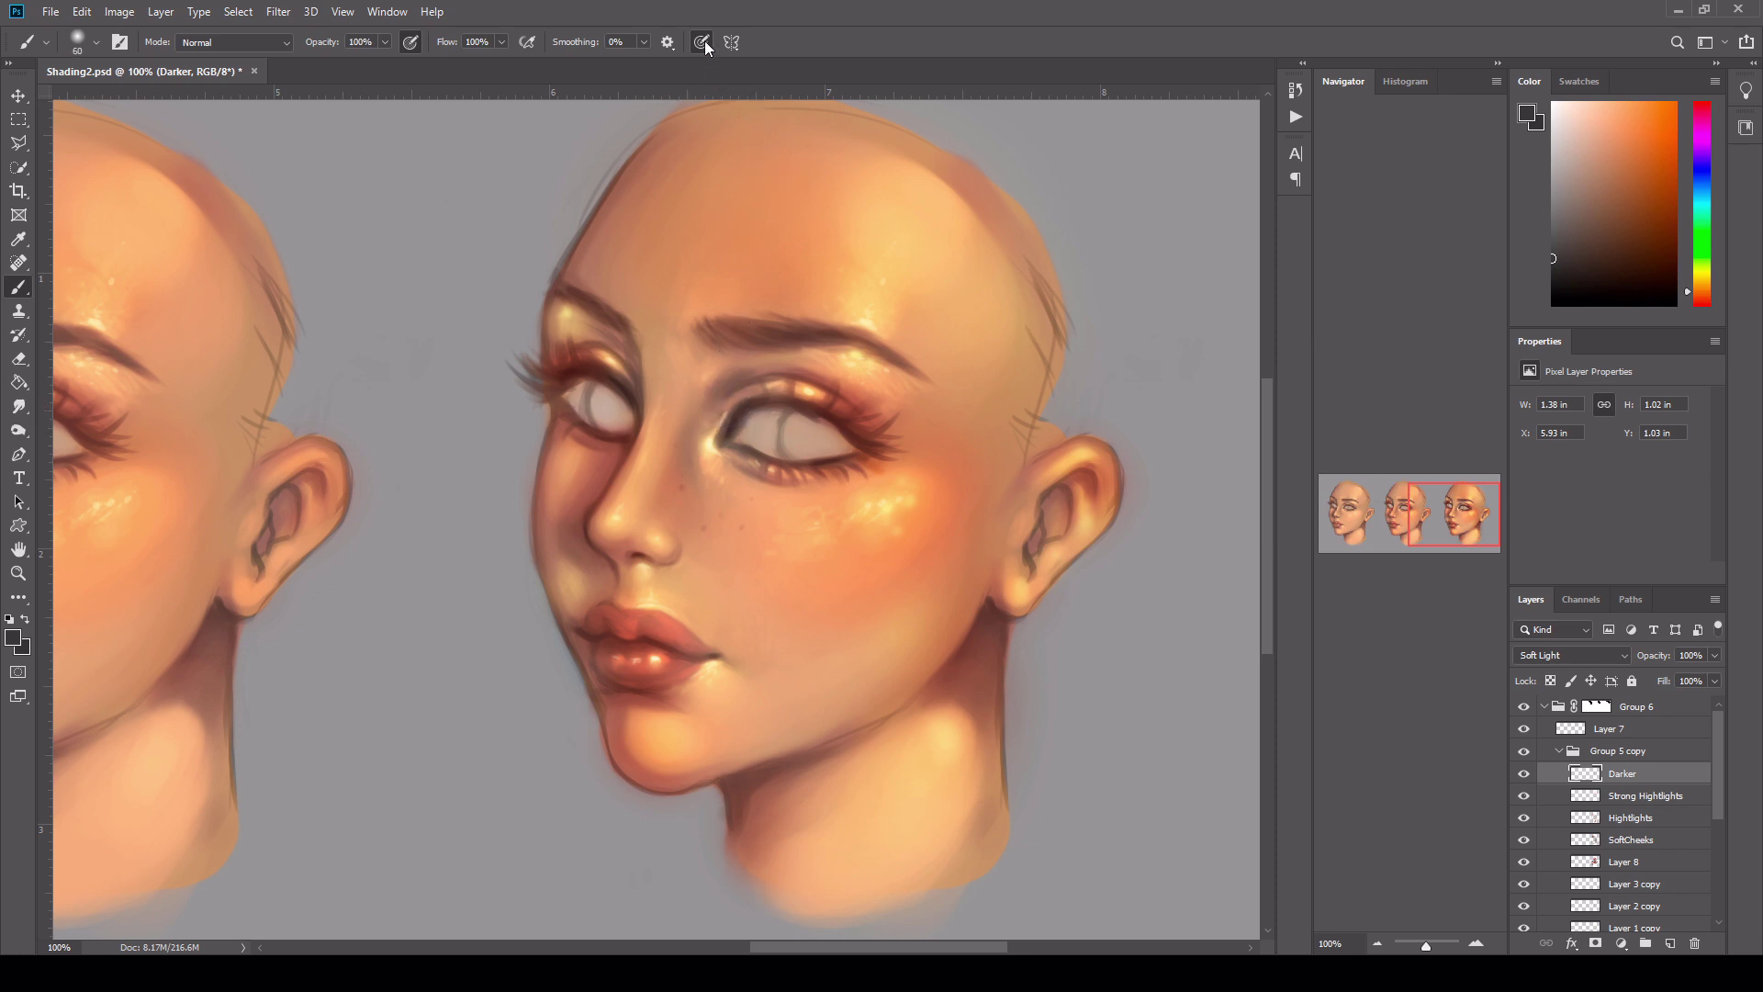
- Turn off pen pressure for brush size, set the flow to 25% and deepen the near eyelid's shading
{"action": "left_click", "coordinate": [701, 41]}
{"action": "left_click_drag", "start_coordinate": [501, 42], "coordinate": [443, 74]}
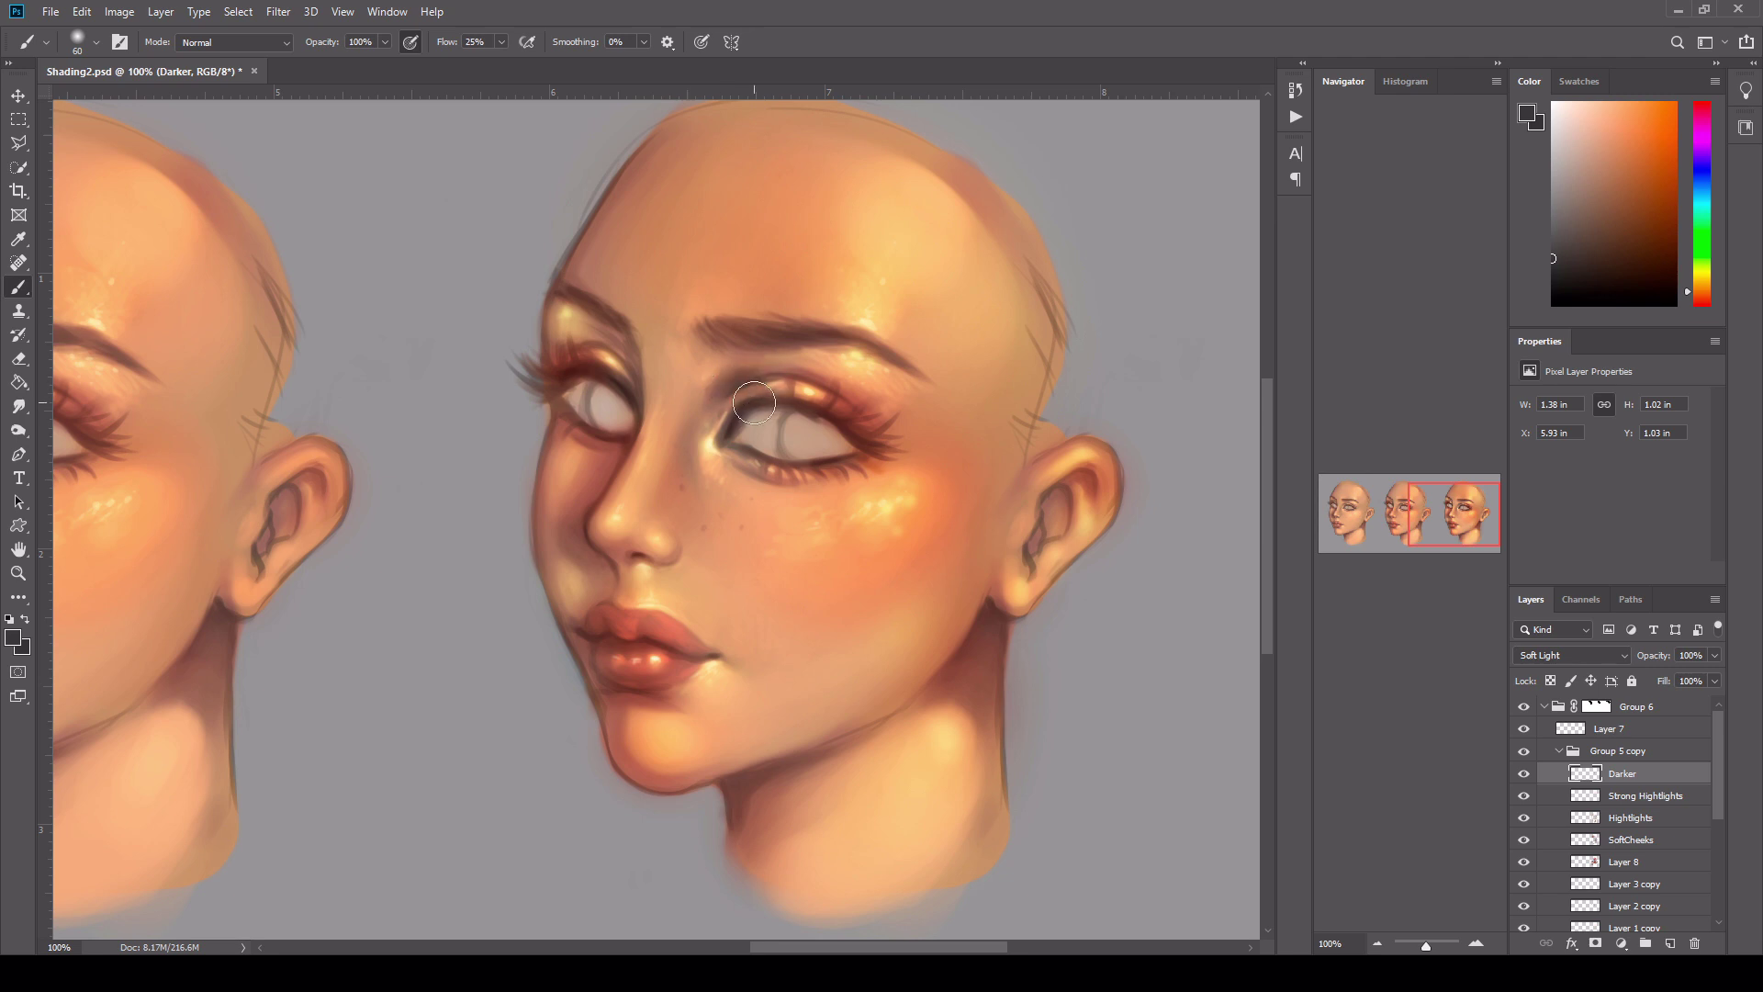
{"action": "key", "text": "bracketleft"}
{"action": "key", "text": "bracketleft"}
{"action": "key", "text": "bracketleft"}
{"action": "key", "text": "bracketleft"}
{"action": "key", "text": "bracketleft"}
{"action": "key", "text": "bracketleft"}
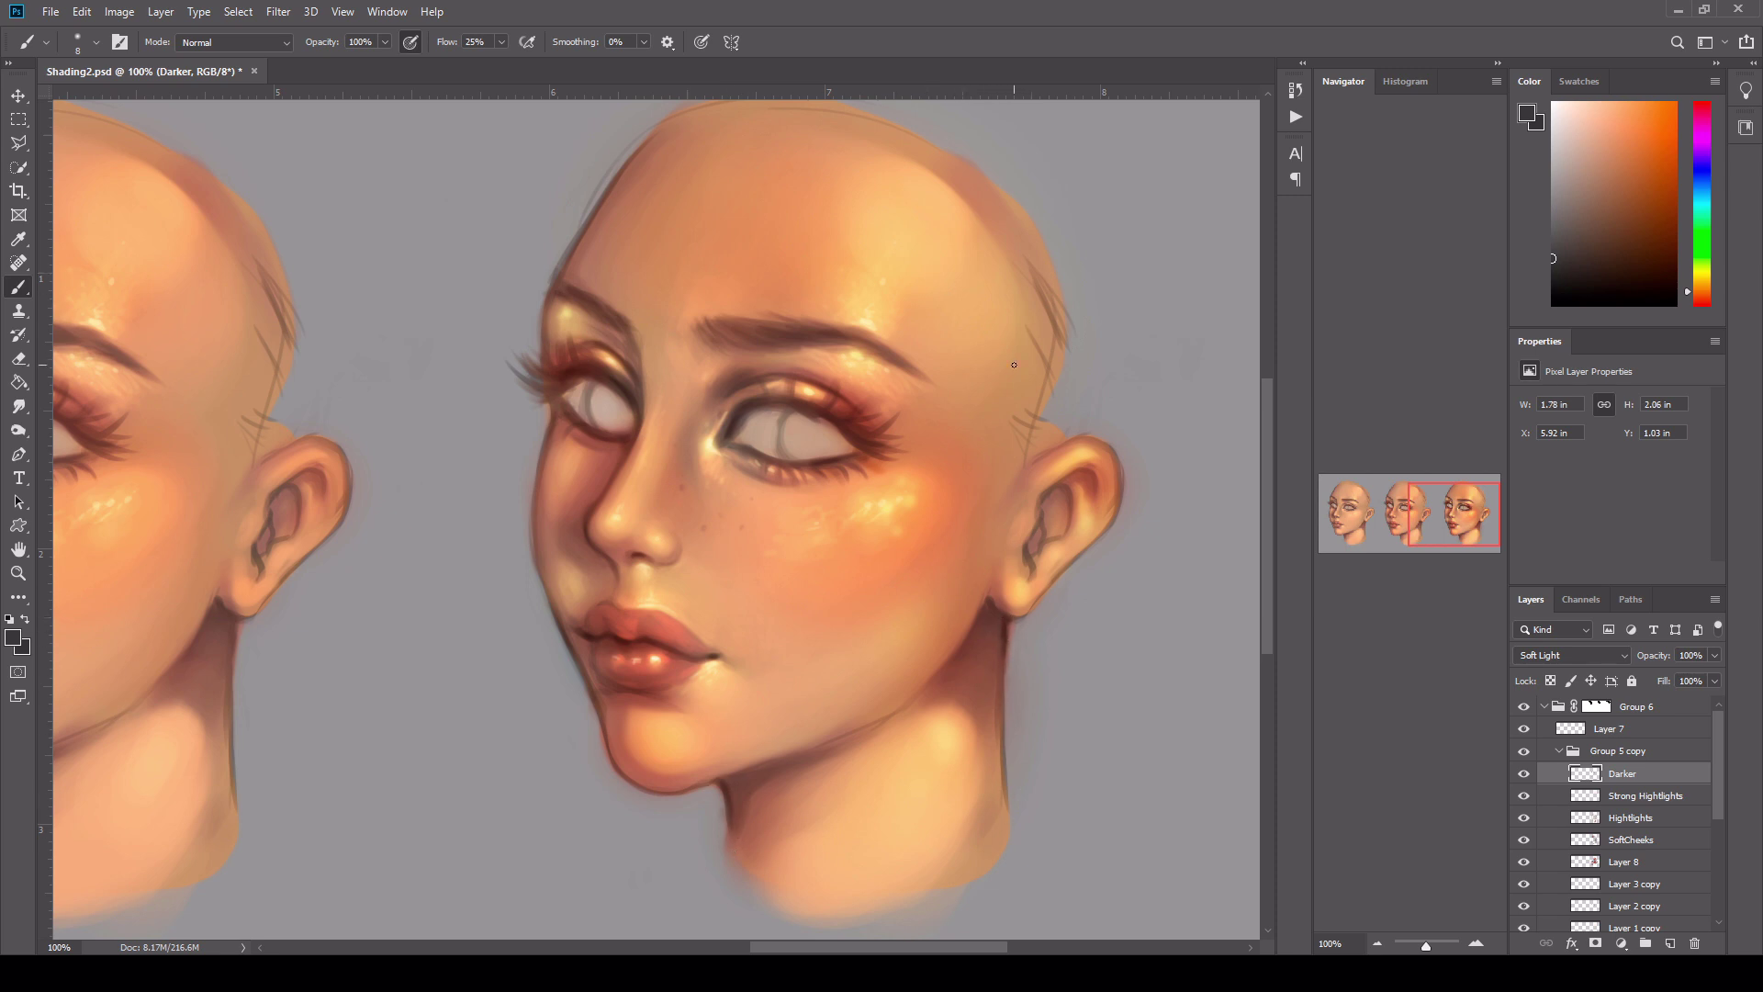
- Darken the outer cheek in front of the ear and the jaw and neck below it with a large soft brush
{"action": "key", "text": "bracketright"}
{"action": "key", "text": "bracketright"}
{"action": "key", "text": "bracketright"}
{"action": "key", "text": "bracketright"}
{"action": "key", "text": "bracketright"}
{"action": "key", "text": "bracketright"}
{"action": "key", "text": "bracketright"}
{"action": "key", "text": "bracketright"}
{"action": "key", "text": "bracketright"}
{"action": "key", "text": "bracketright"}
{"action": "key", "text": "bracketright"}
{"action": "key", "text": "bracketright"}
{"action": "key", "text": "bracketright"}
{"action": "key", "text": "bracketright"}
{"action": "mouse_move", "coordinate": [984, 452]}
{"action": "left_mouse_down"}
{"action": "mouse_move", "coordinate": [935, 532]}
{"action": "mouse_move", "coordinate": [981, 492]}
{"action": "left_mouse_up"}
{"action": "key", "text": "bracketleft"}
{"action": "key", "text": "bracketleft"}
{"action": "mouse_move", "coordinate": [834, 639]}
{"action": "left_mouse_down"}
{"action": "mouse_move", "coordinate": [987, 469]}
{"action": "mouse_move", "coordinate": [920, 578]}
{"action": "mouse_move", "coordinate": [993, 533]}
{"action": "mouse_move", "coordinate": [998, 580]}
{"action": "mouse_move", "coordinate": [908, 688]}
{"action": "mouse_move", "coordinate": [1029, 599]}
{"action": "mouse_move", "coordinate": [1003, 511]}
{"action": "mouse_move", "coordinate": [976, 642]}
{"action": "left_mouse_up"}
{"action": "key", "text": "["}
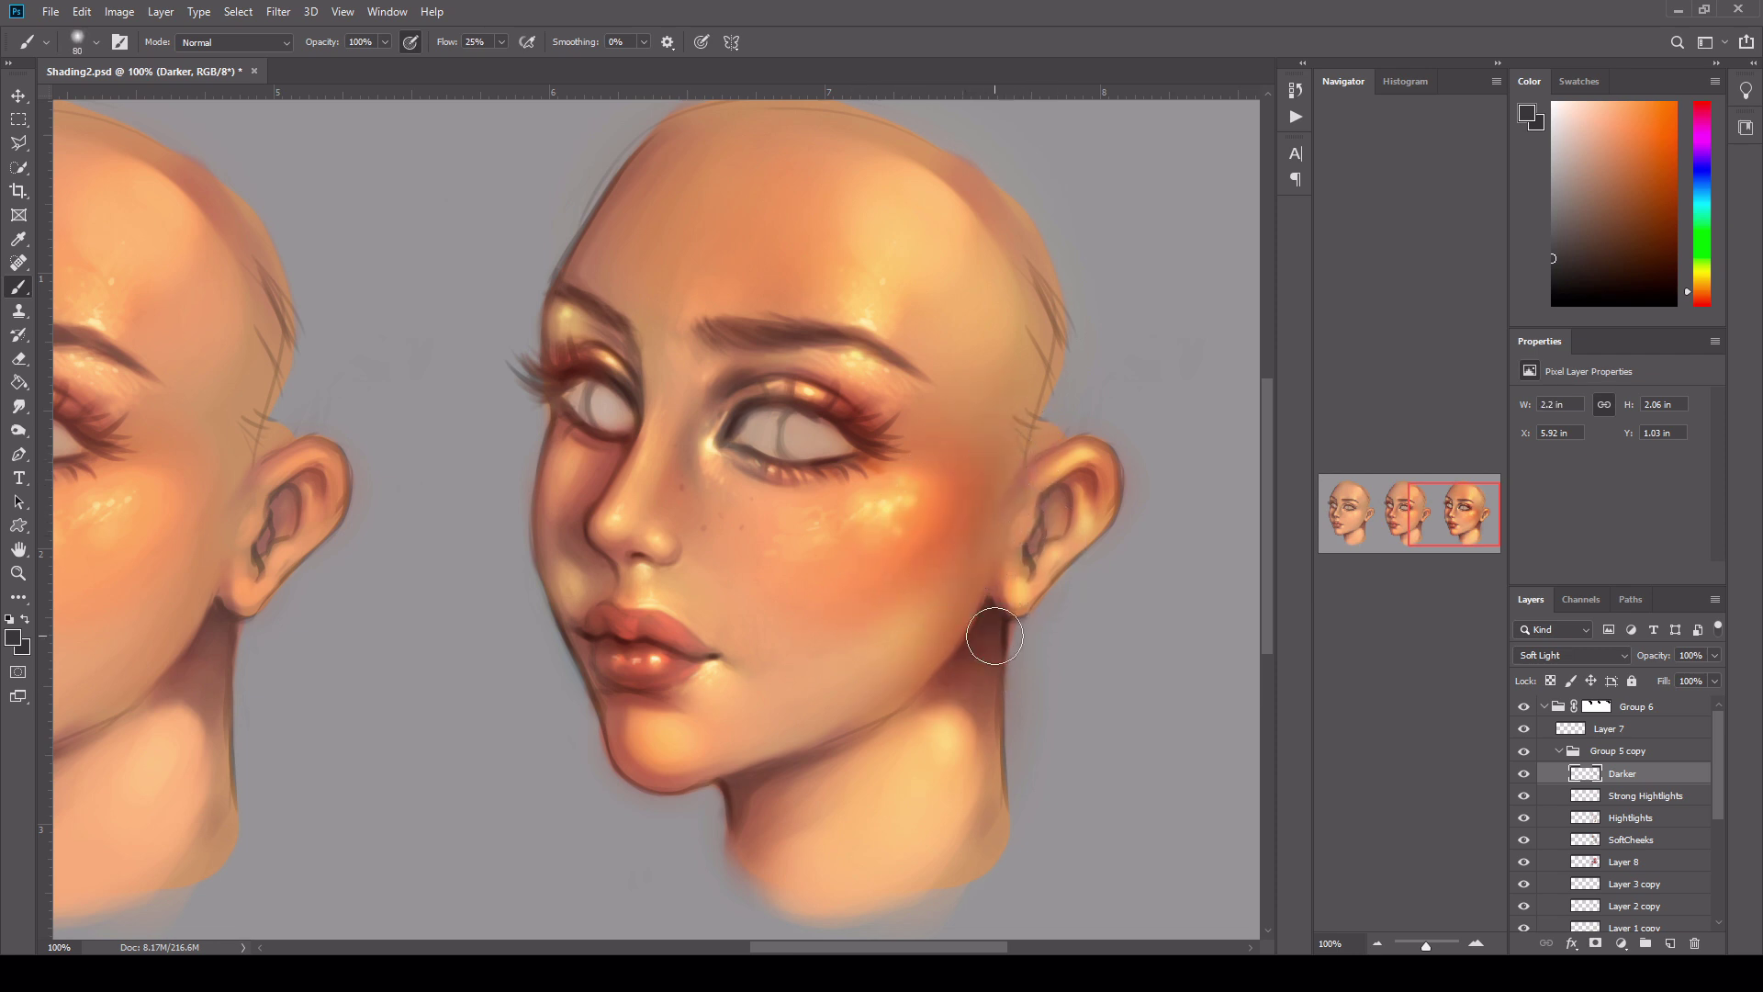
- Darken the inner folds of the ear and the shadow beneath the earlobe with a small brush
{"action": "key", "text": "bracketleft"}
{"action": "key", "text": "bracketleft"}
{"action": "key", "text": "bracketleft"}
{"action": "key", "text": "bracketleft"}
{"action": "key", "text": "bracketleft"}
{"action": "key", "text": "bracketleft"}
{"action": "key", "text": "bracketleft"}
{"action": "key", "text": "bracketright"}
{"action": "key", "text": "bracketright"}
{"action": "key", "text": "bracketleft"}
{"action": "key", "text": "bracketleft"}
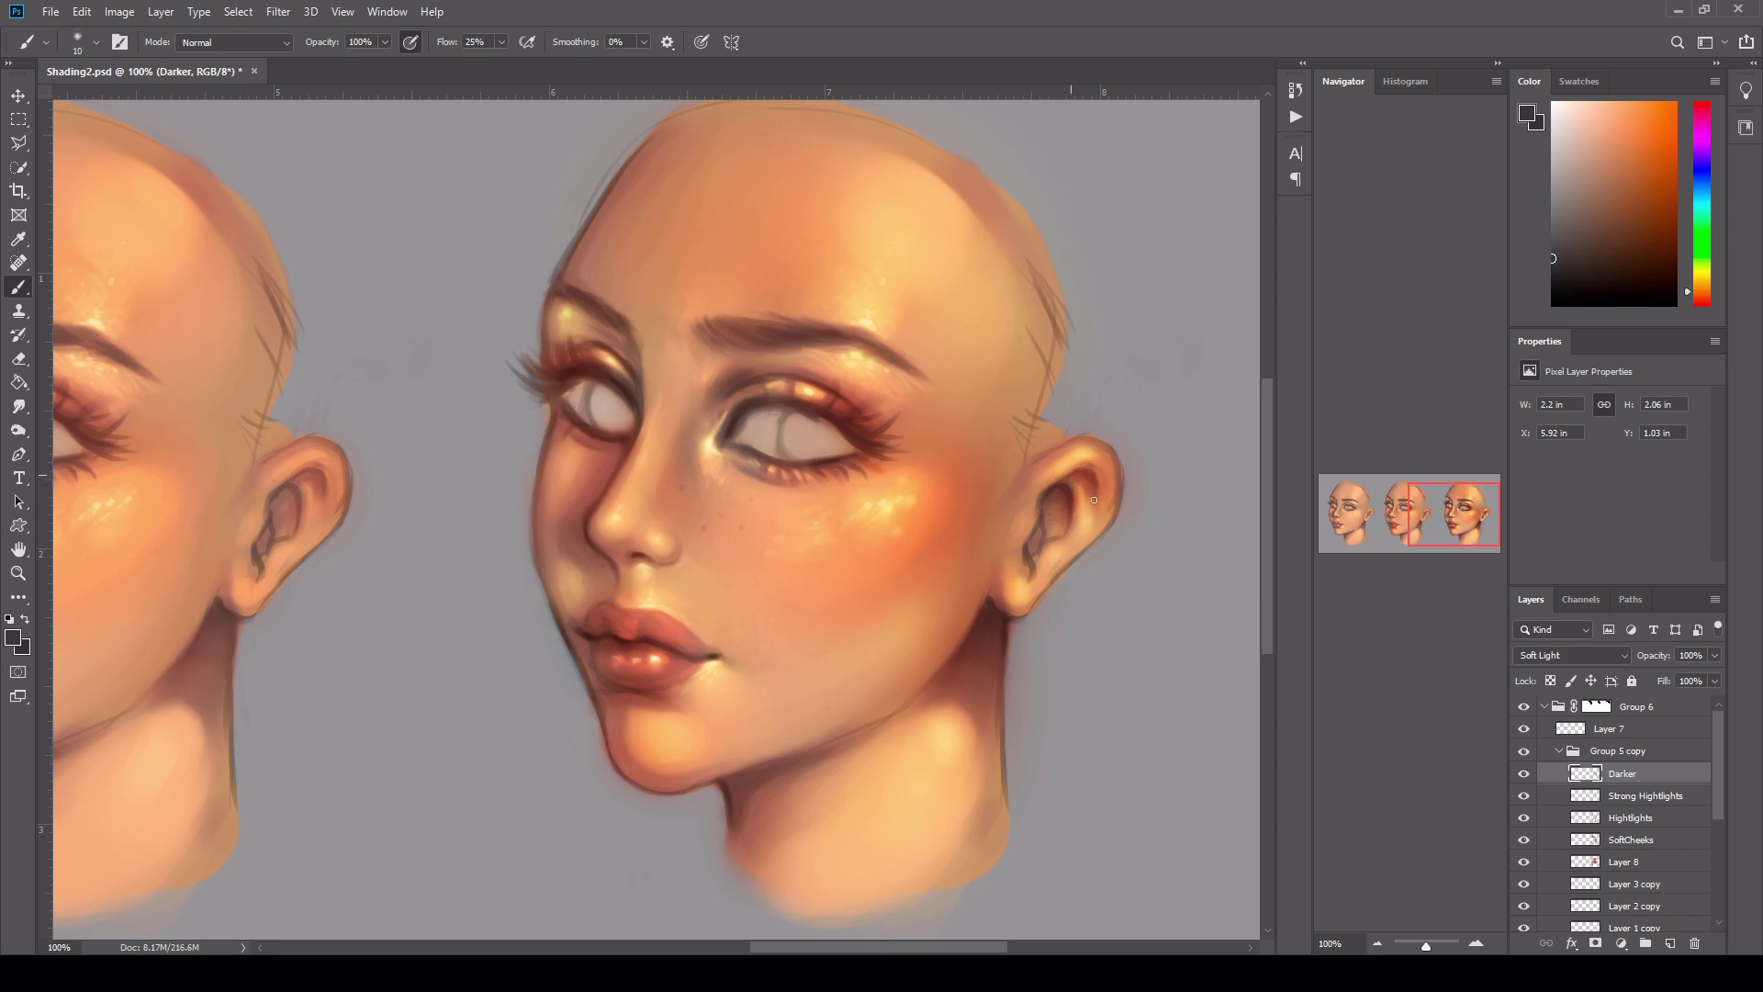
{"action": "key", "text": "bracketright"}
{"action": "key", "text": "bracketright"}
{"action": "mouse_move", "coordinate": [1038, 531]}
{"action": "left_mouse_down"}
{"action": "mouse_move", "coordinate": [1012, 601]}
{"action": "mouse_move", "coordinate": [999, 556]}
{"action": "mouse_move", "coordinate": [1014, 626]}
{"action": "mouse_move", "coordinate": [973, 652]}
{"action": "left_mouse_up"}
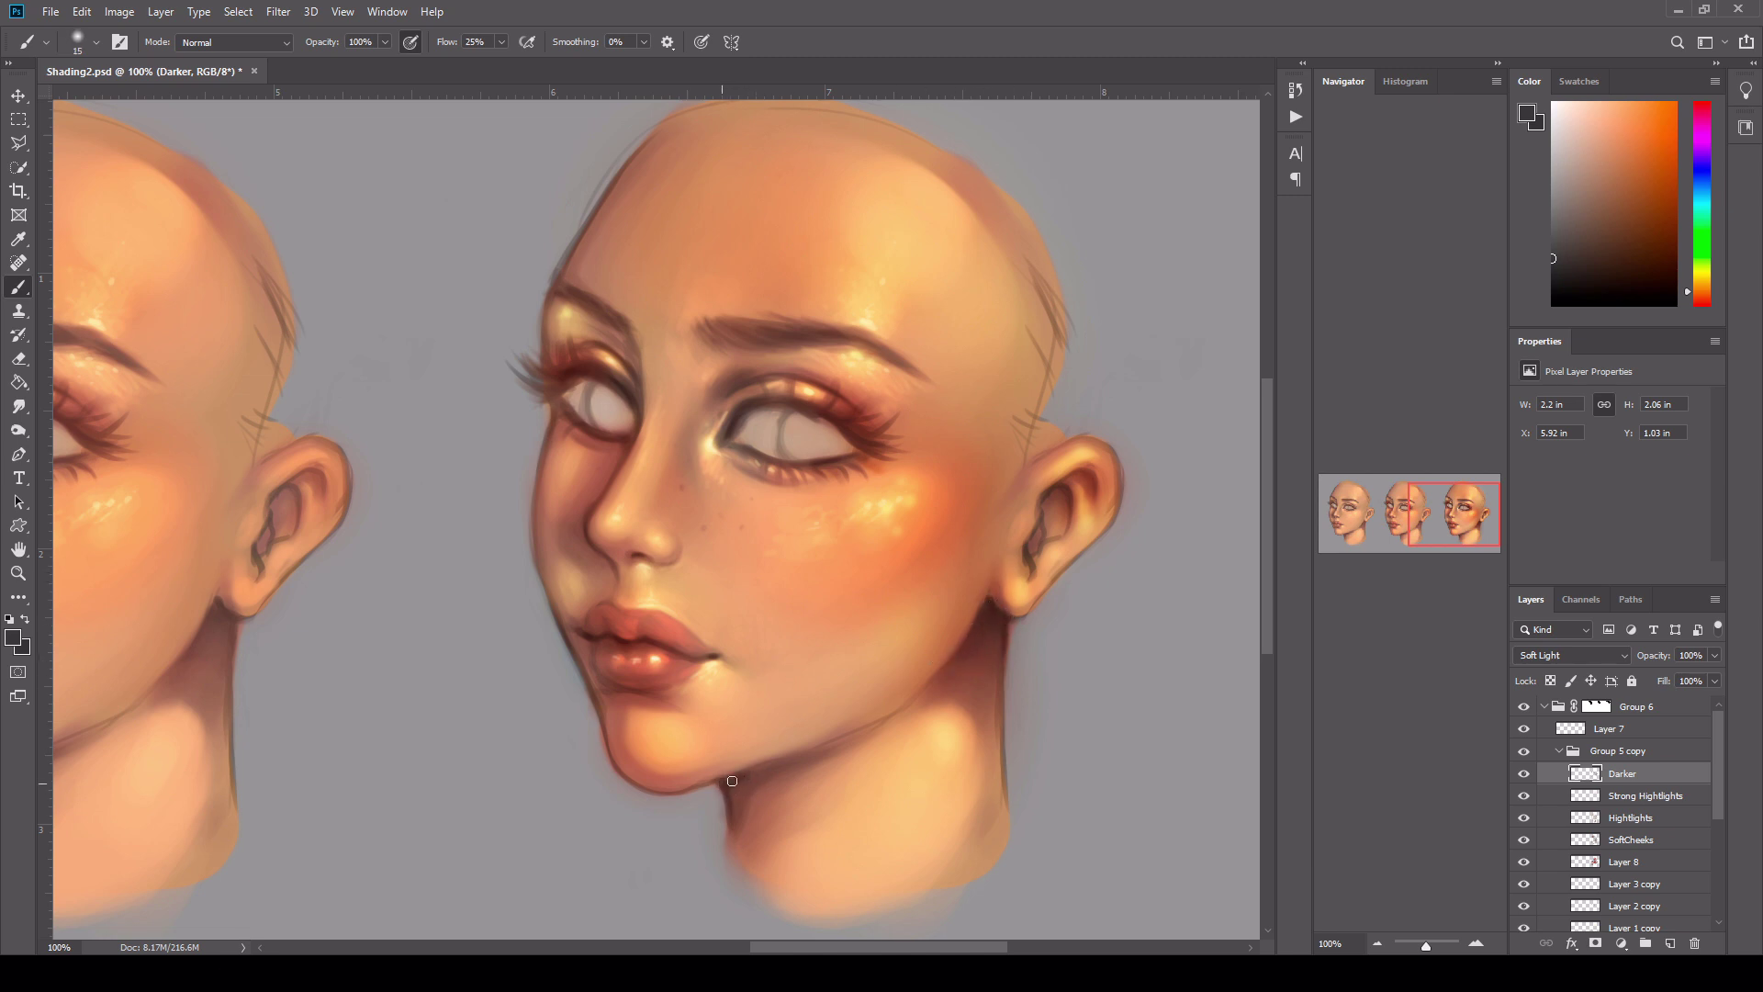
- Deepen the shadow under the chin along the front of the neck with a medium brush
{"action": "key", "text": "bracketright"}
{"action": "key", "text": "bracketright"}
{"action": "mouse_move", "coordinate": [732, 779]}
{"action": "left_mouse_down"}
{"action": "mouse_move", "coordinate": [733, 831]}
{"action": "mouse_move", "coordinate": [741, 794]}
{"action": "mouse_move", "coordinate": [825, 767]}
{"action": "mouse_move", "coordinate": [763, 796]}
{"action": "mouse_move", "coordinate": [773, 786]}
{"action": "mouse_move", "coordinate": [740, 845]}
{"action": "mouse_move", "coordinate": [757, 798]}
{"action": "mouse_move", "coordinate": [793, 777]}
{"action": "left_mouse_up"}
{"action": "key", "text": "bracketright"}
{"action": "key", "text": "bracketright"}
{"action": "key", "text": "bracketleft"}
{"action": "key", "text": "bracketleft"}
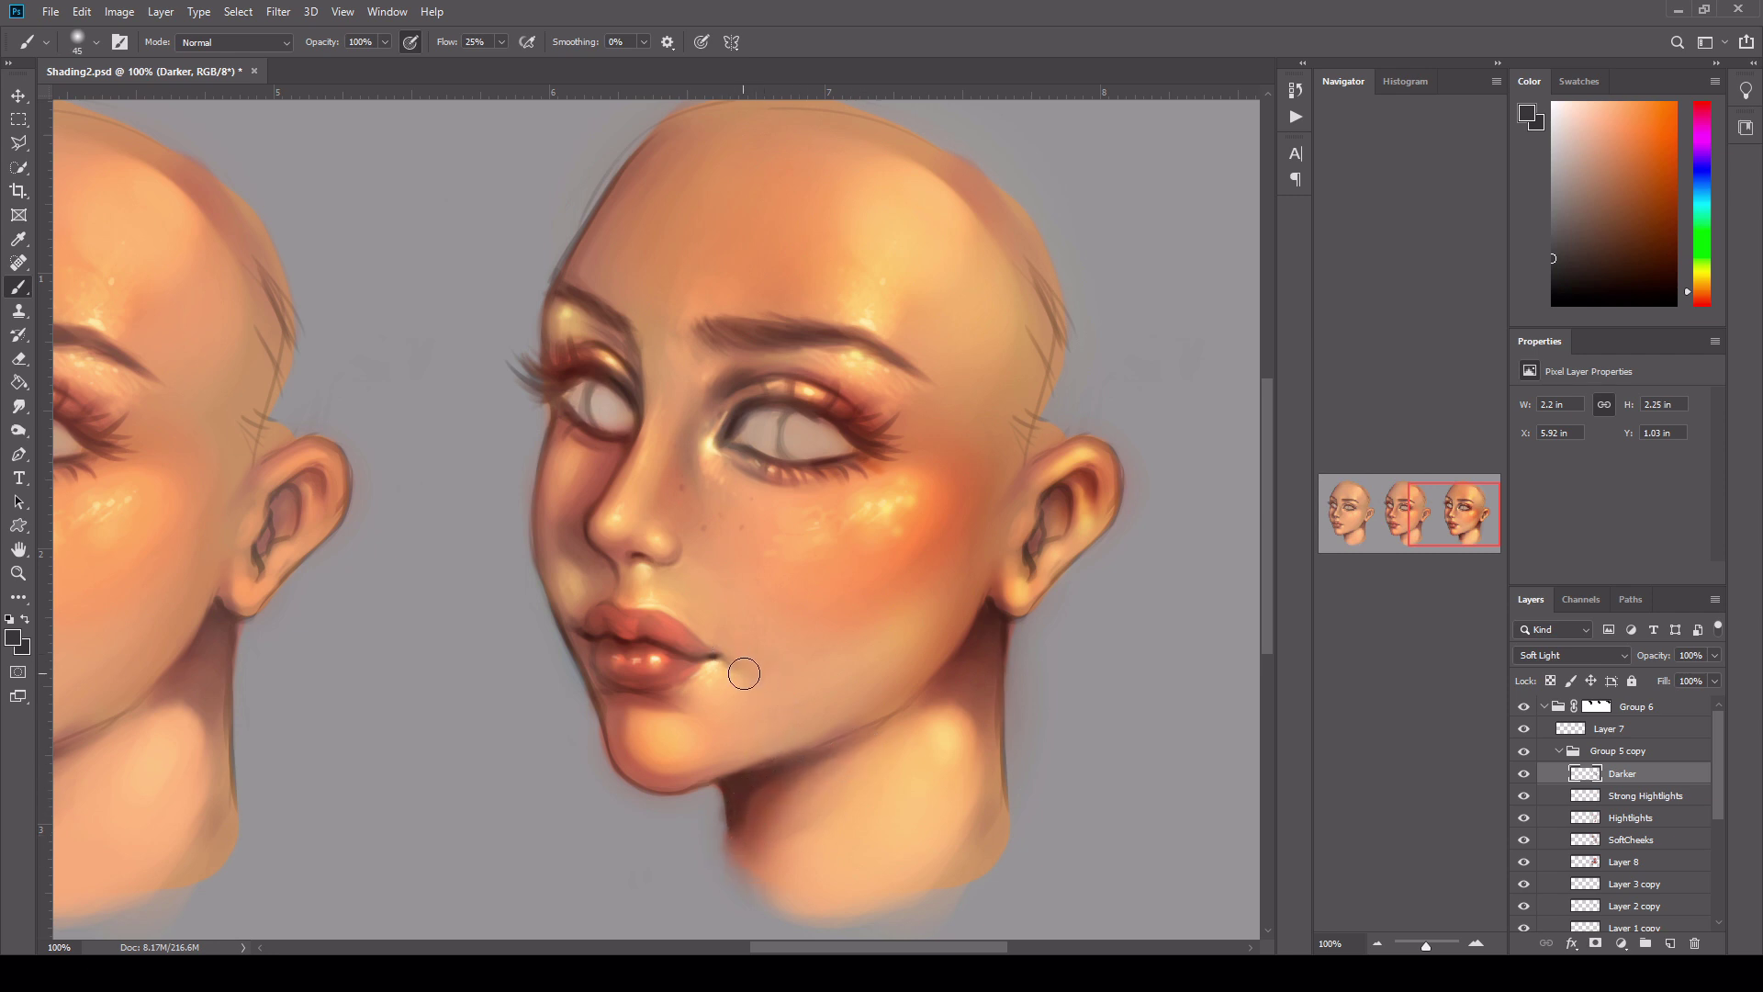
- Darken the mouth corner and the upper lip's far edge with a small brush
{"action": "key", "text": "bracketleft"}
{"action": "key", "text": "bracketleft"}
{"action": "key", "text": "bracketright"}
{"action": "key", "text": "bracketright"}
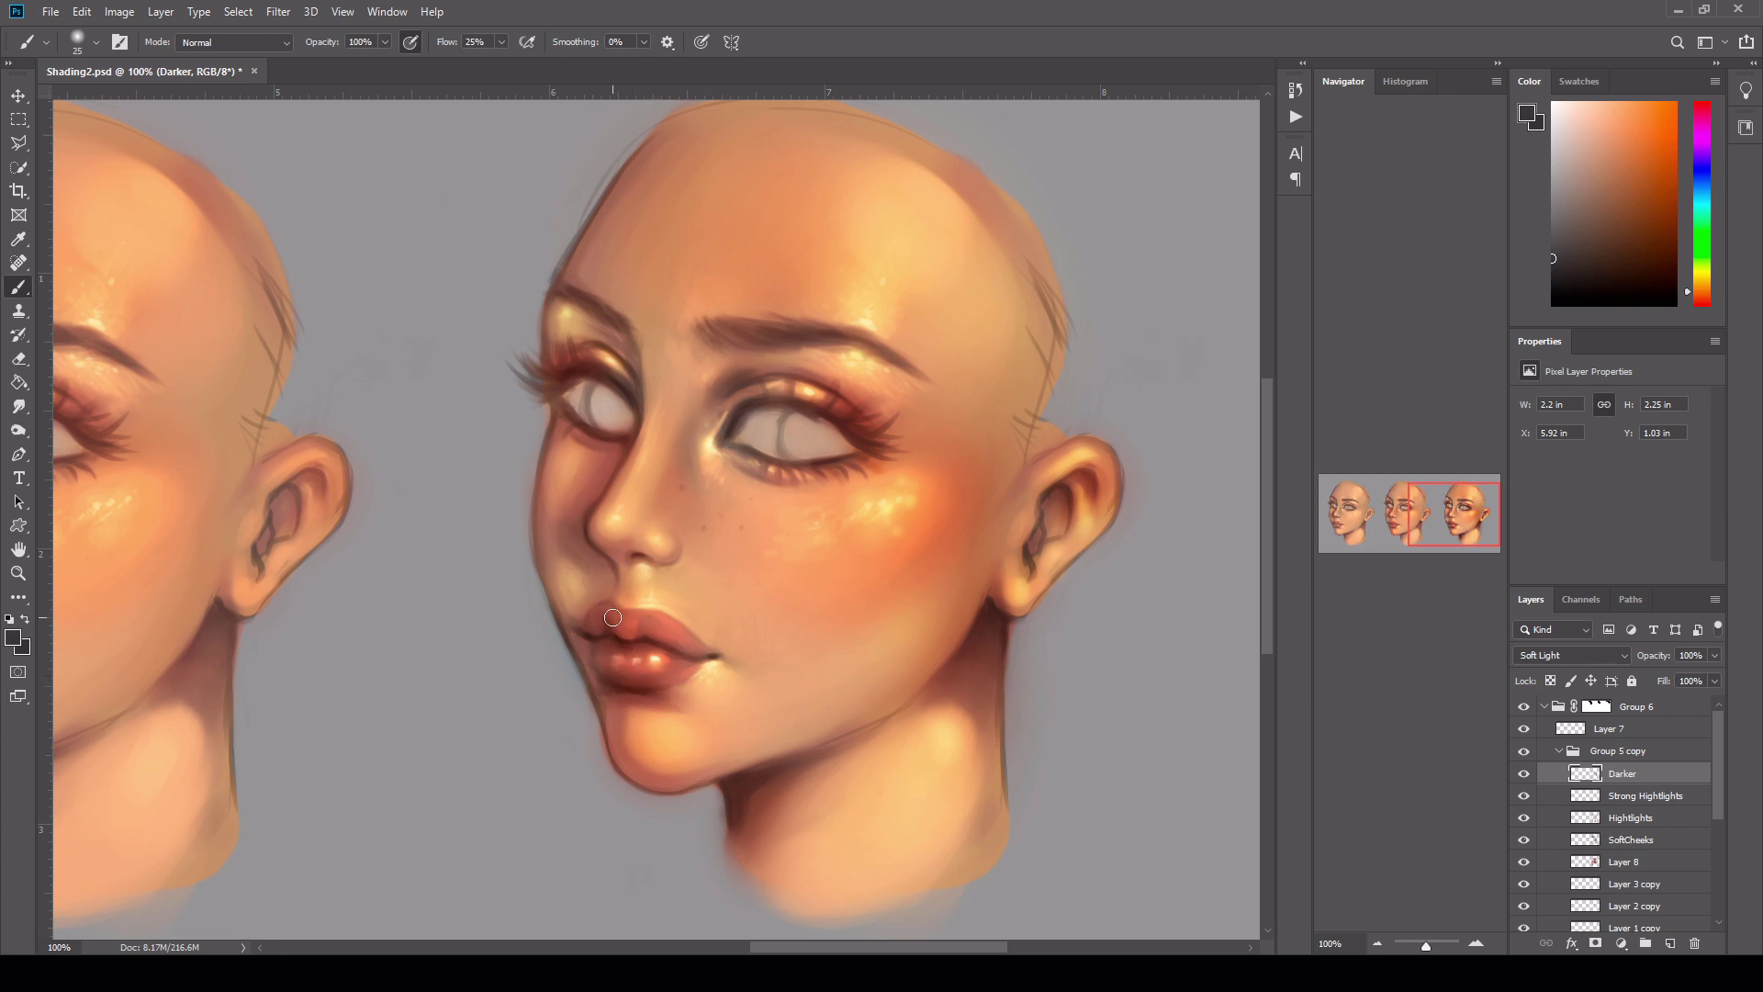
{"action": "key", "text": "bracketleft"}
{"action": "key", "text": "bracketright"}
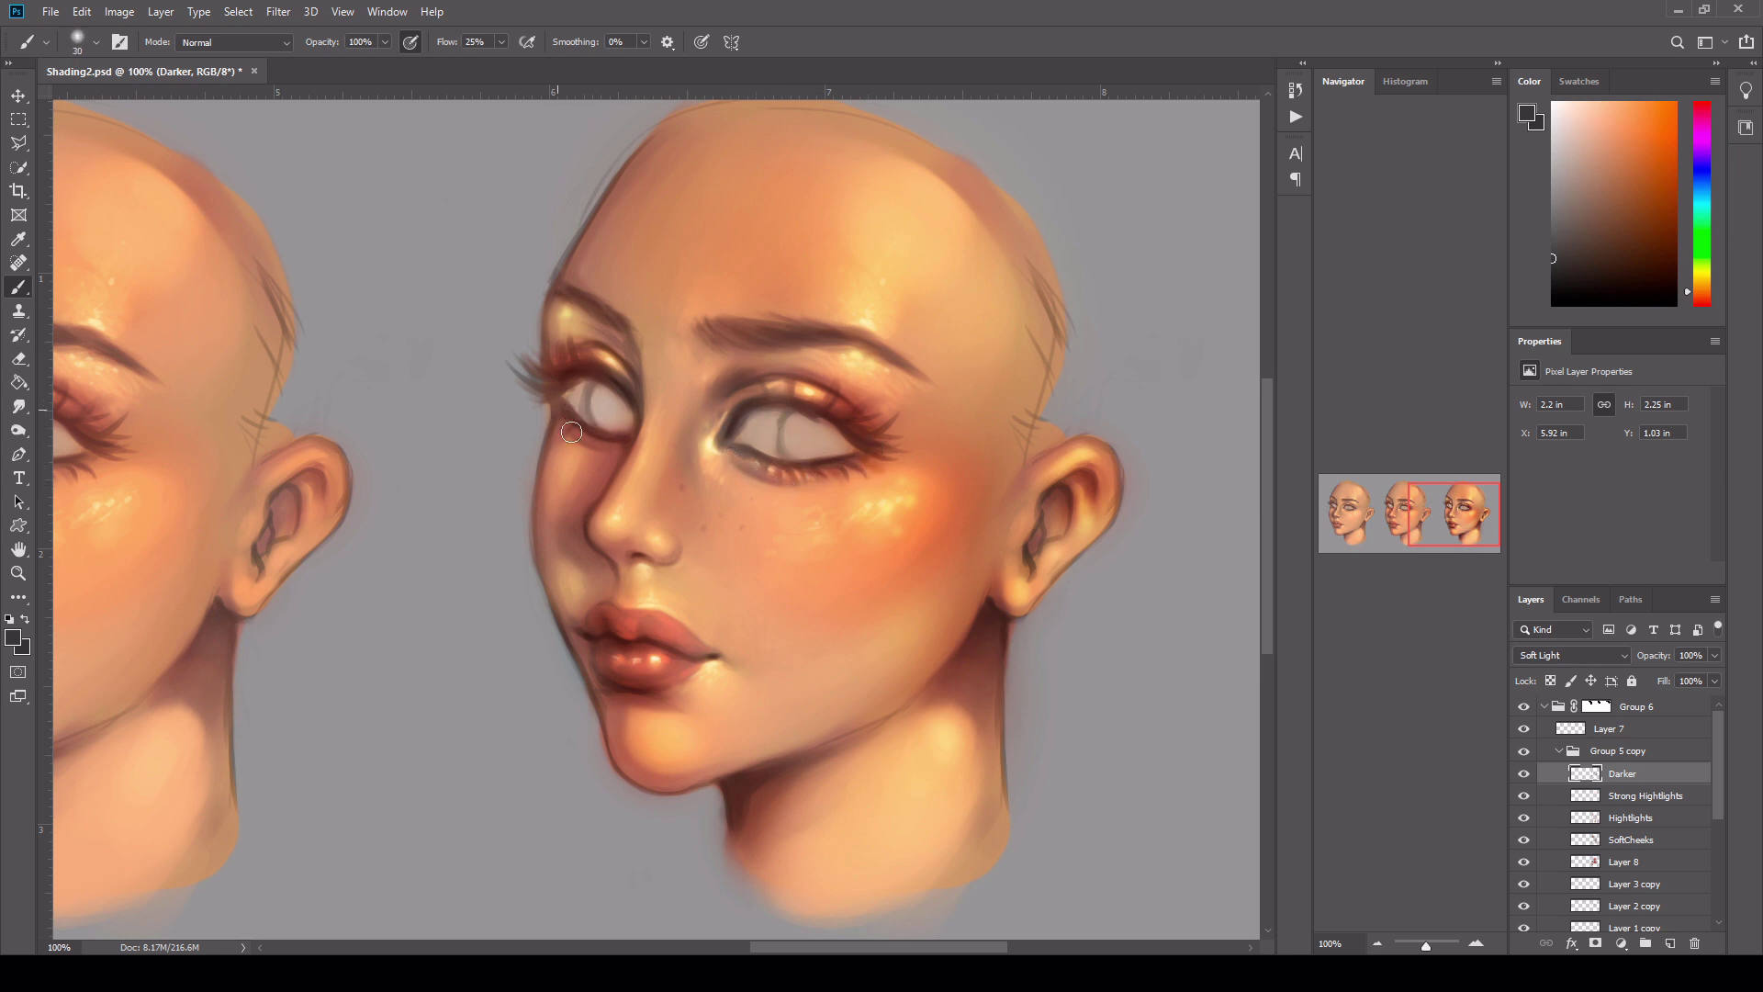
- Deepen the shading under the far eye, across the far cheek and around the nostril
{"action": "key", "text": "bracketright"}
{"action": "key", "text": "bracketright"}
{"action": "key", "text": "bracketright"}
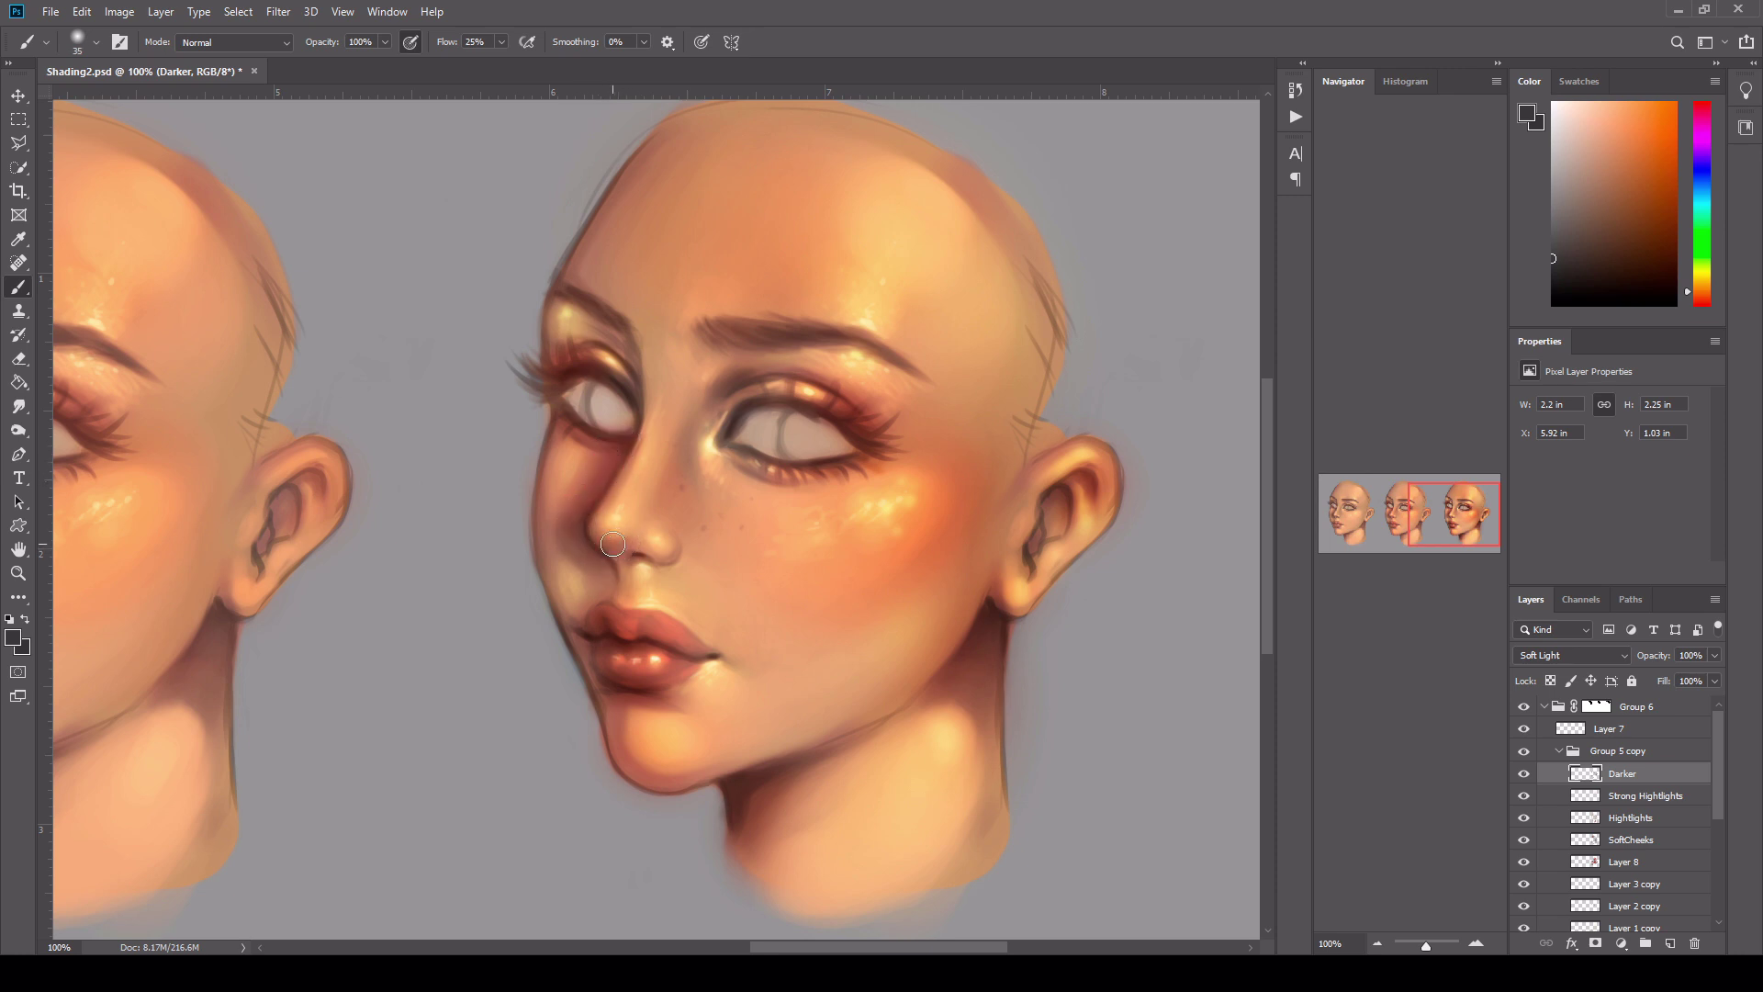
{"action": "key", "text": "bracketleft"}
{"action": "key", "text": "bracketleft"}
{"action": "key", "text": "bracketleft"}
{"action": "key", "text": "bracketleft"}
{"action": "key", "text": "bracketleft"}
- Darken the far side of the forehead from the top of the head to the temple with a large soft brush
{"action": "key", "text": "bracketright"}
{"action": "key", "text": "bracketright"}
{"action": "key", "text": "bracketright"}
{"action": "key", "text": "bracketright"}
{"action": "key", "text": "bracketright"}
{"action": "key", "text": "bracketright"}
{"action": "key", "text": "bracketright"}
{"action": "key", "text": "bracketright"}
{"action": "left_click_drag", "start_coordinate": [636, 184], "coordinate": [585, 290]}
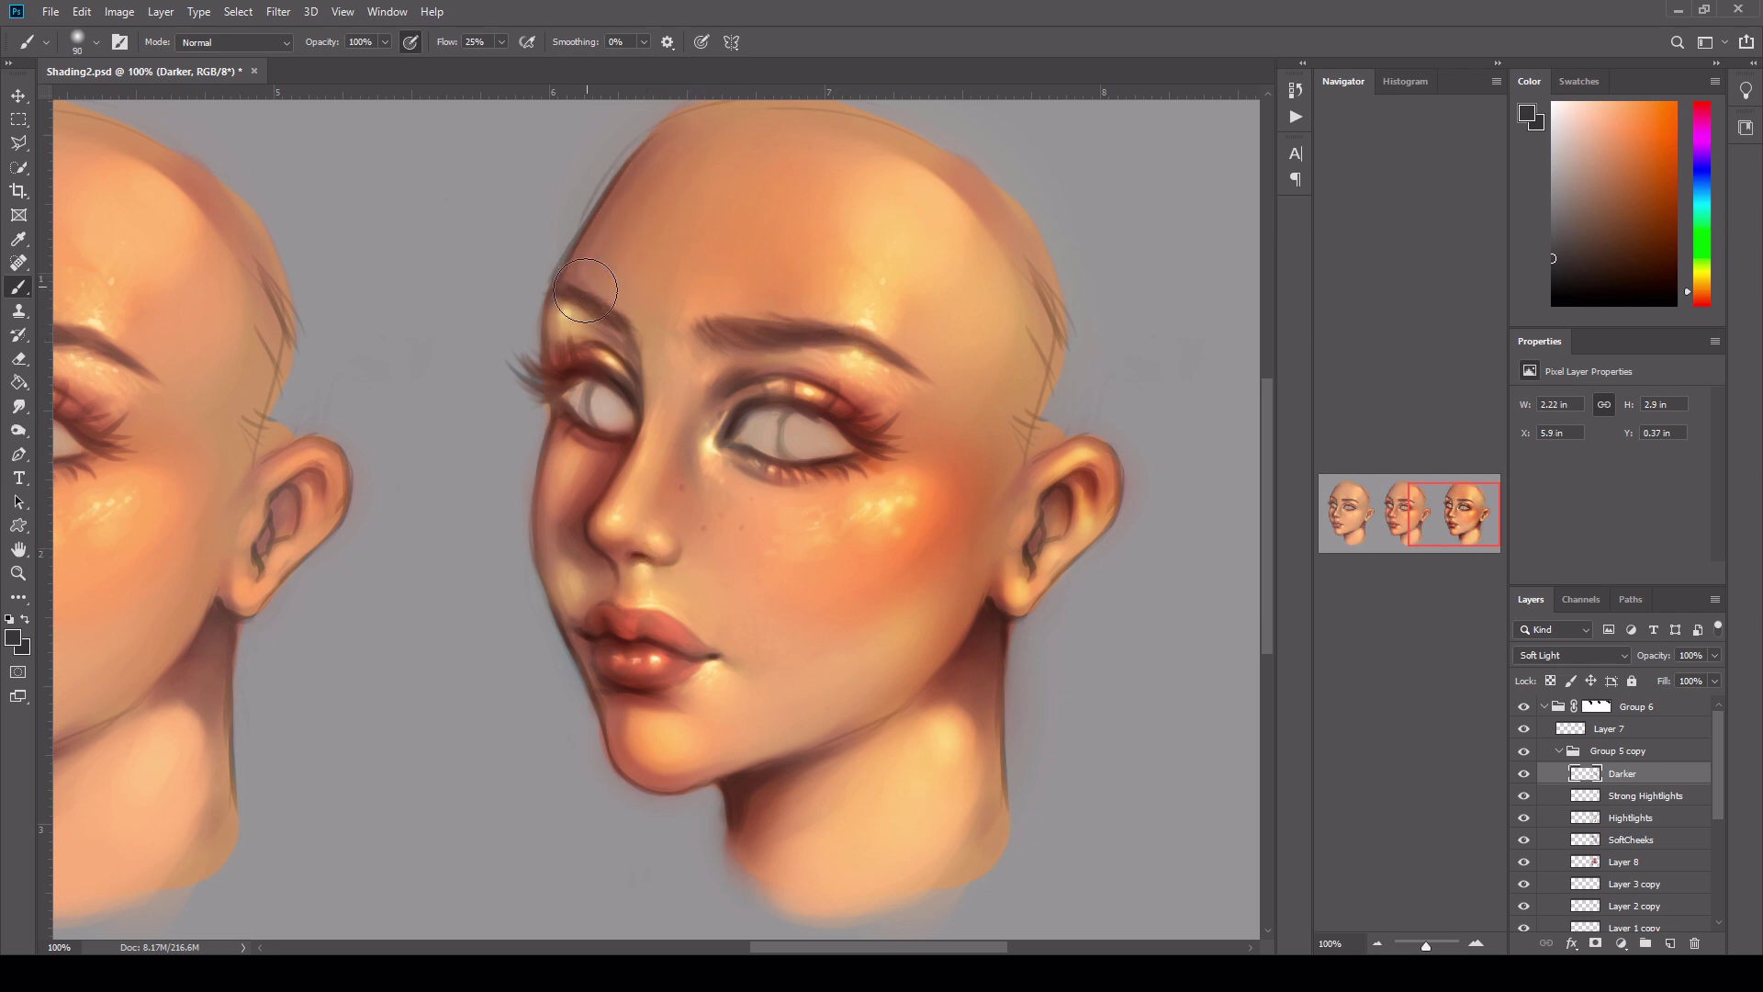
{"action": "mouse_move", "coordinate": [726, 111]}
{"action": "left_mouse_down"}
{"action": "mouse_move", "coordinate": [668, 199]}
{"action": "mouse_move", "coordinate": [633, 210]}
{"action": "mouse_move", "coordinate": [653, 252]}
{"action": "left_mouse_up"}
{"action": "key", "text": "bracketright"}
{"action": "key", "text": "bracketright"}
{"action": "key", "text": "bracketleft"}
{"action": "key", "text": "bracketleft"}
{"action": "key", "text": "bracketleft"}
{"action": "key", "text": "bracketleft"}
{"action": "key", "text": "bracketleft"}
{"action": "key", "text": "bracketleft"}
{"action": "key", "text": "bracketleft"}
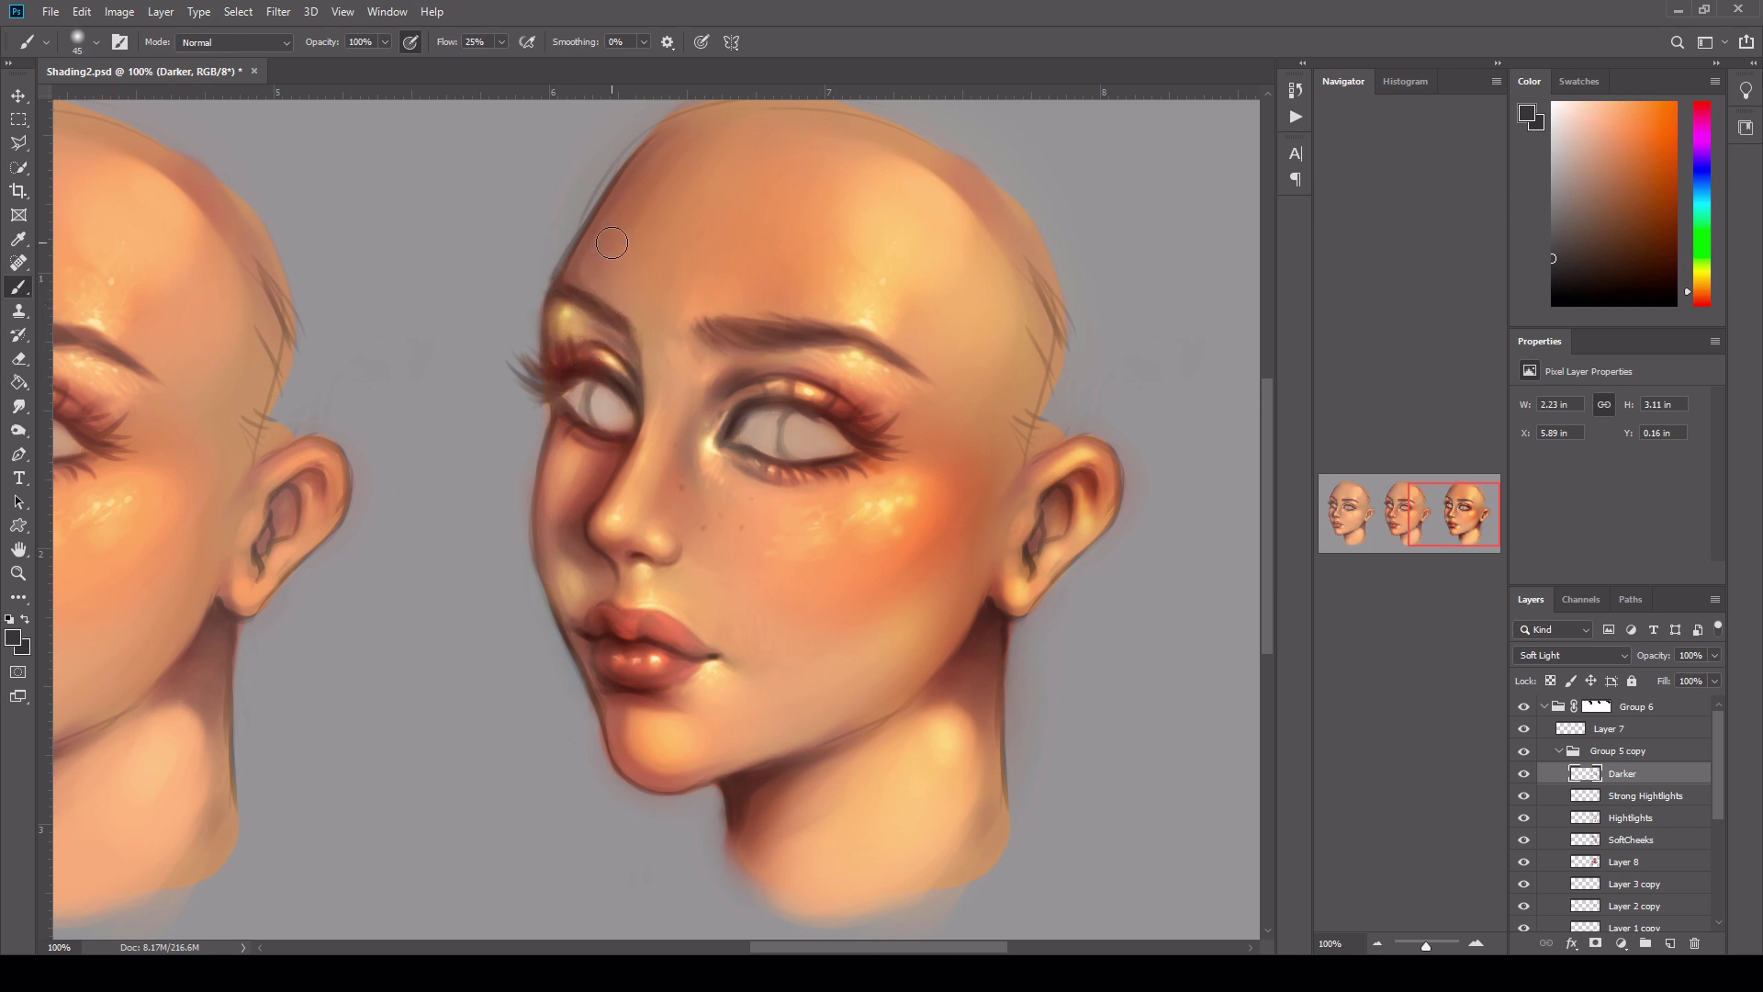
- Build up the dark edge from the upper forehead to the far brow with a brush size of 100
{"action": "key", "text": "bracketright"}
{"action": "key", "text": "bracketright"}
{"action": "key", "text": "bracketright"}
{"action": "key", "text": "bracketright"}
{"action": "key", "text": "bracketright"}
{"action": "key", "text": "bracketright"}
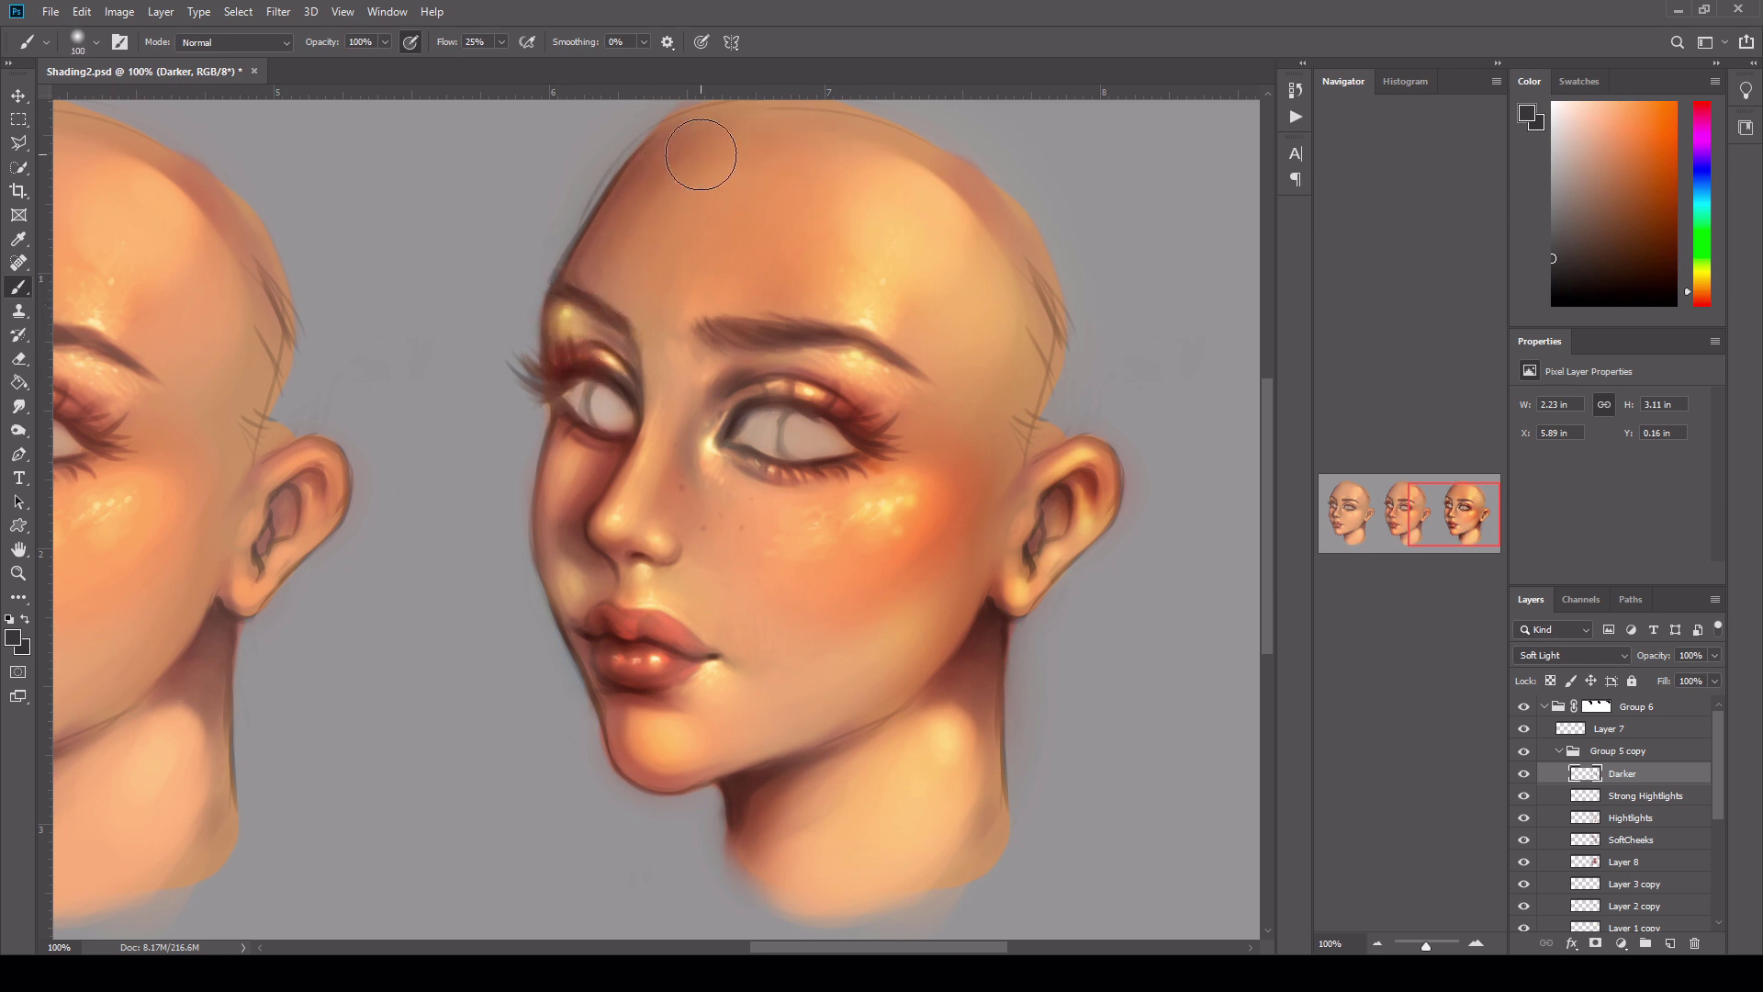
{"action": "mouse_move", "coordinate": [711, 133]}
{"action": "left_mouse_down"}
{"action": "mouse_move", "coordinate": [627, 295]}
{"action": "mouse_move", "coordinate": [606, 266]}
{"action": "left_mouse_up"}
{"action": "key", "text": "bracketright"}
{"action": "key", "text": "bracketleft"}
{"action": "key", "text": "bracketleft"}
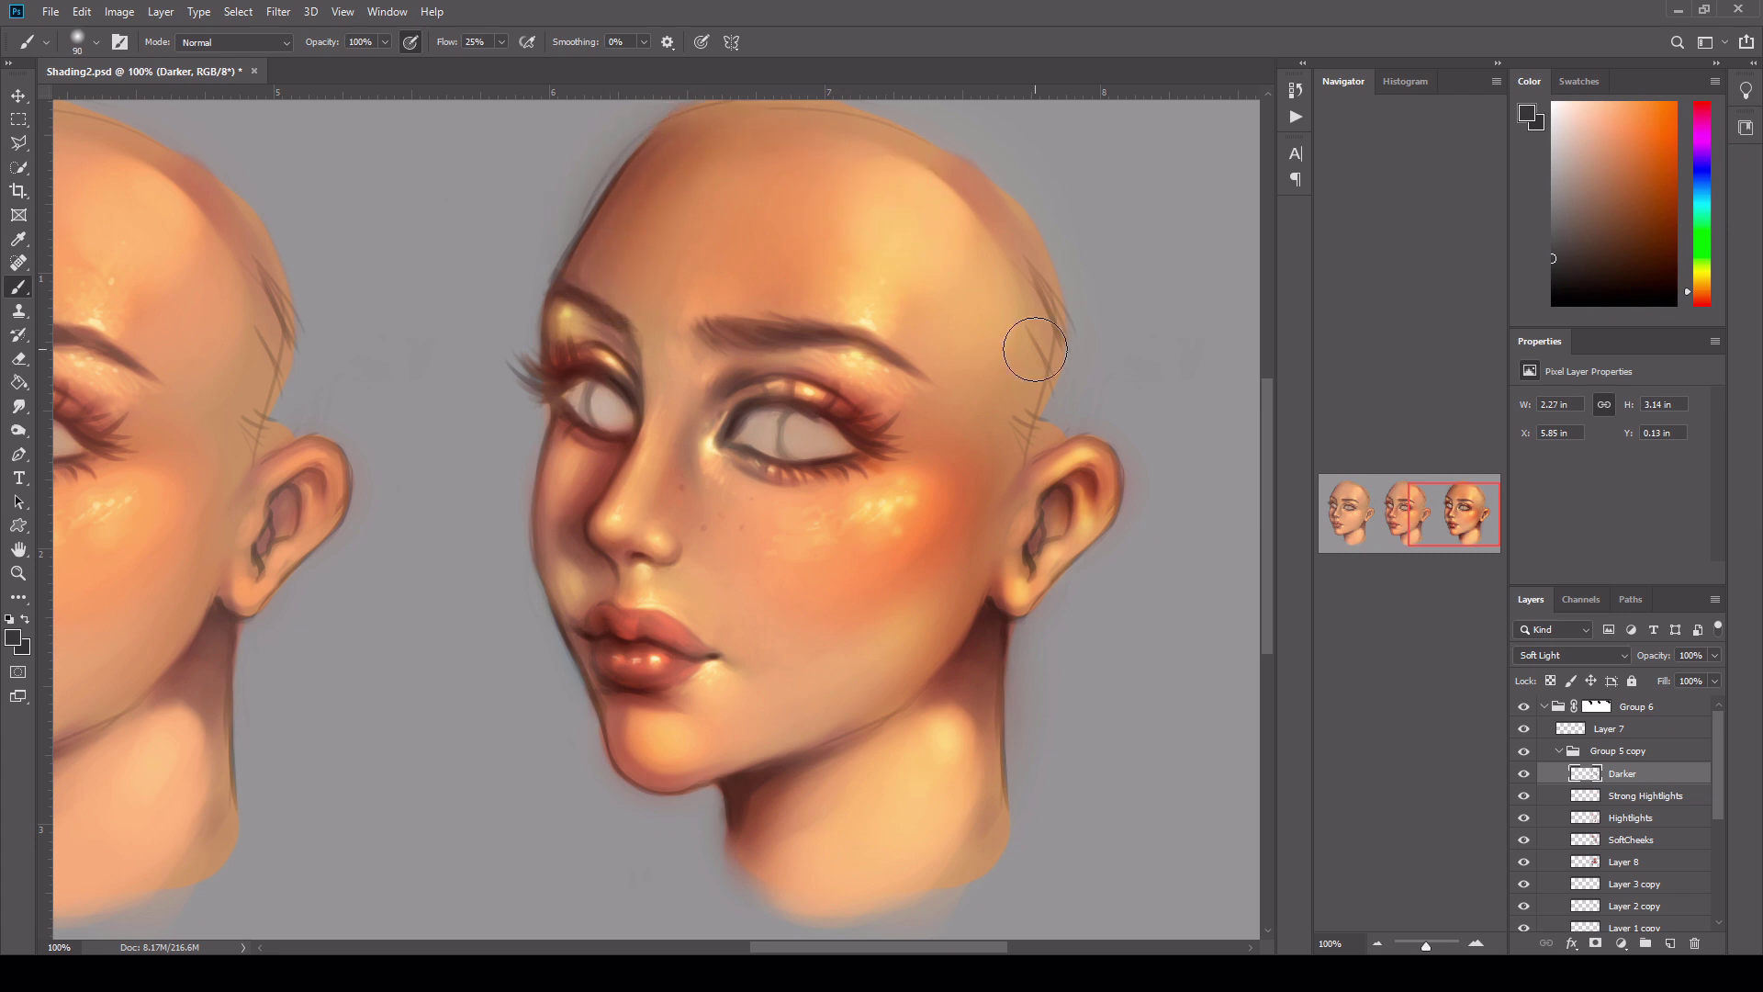
{"action": "key", "text": "bracketleft"}
{"action": "key", "text": "bracketleft"}
{"action": "key", "text": "bracketleft"}
- Add a new layer above Darker and name it Lighter
{"action": "mouse_move", "coordinate": [1440, 518]}
{"action": "left_mouse_down"}
{"action": "mouse_move", "coordinate": [1350, 517]}
{"action": "mouse_move", "coordinate": [1437, 516]}
{"action": "mouse_move", "coordinate": [1462, 565]}
{"action": "left_mouse_up"}
{"action": "left_click", "coordinate": [1673, 943]}
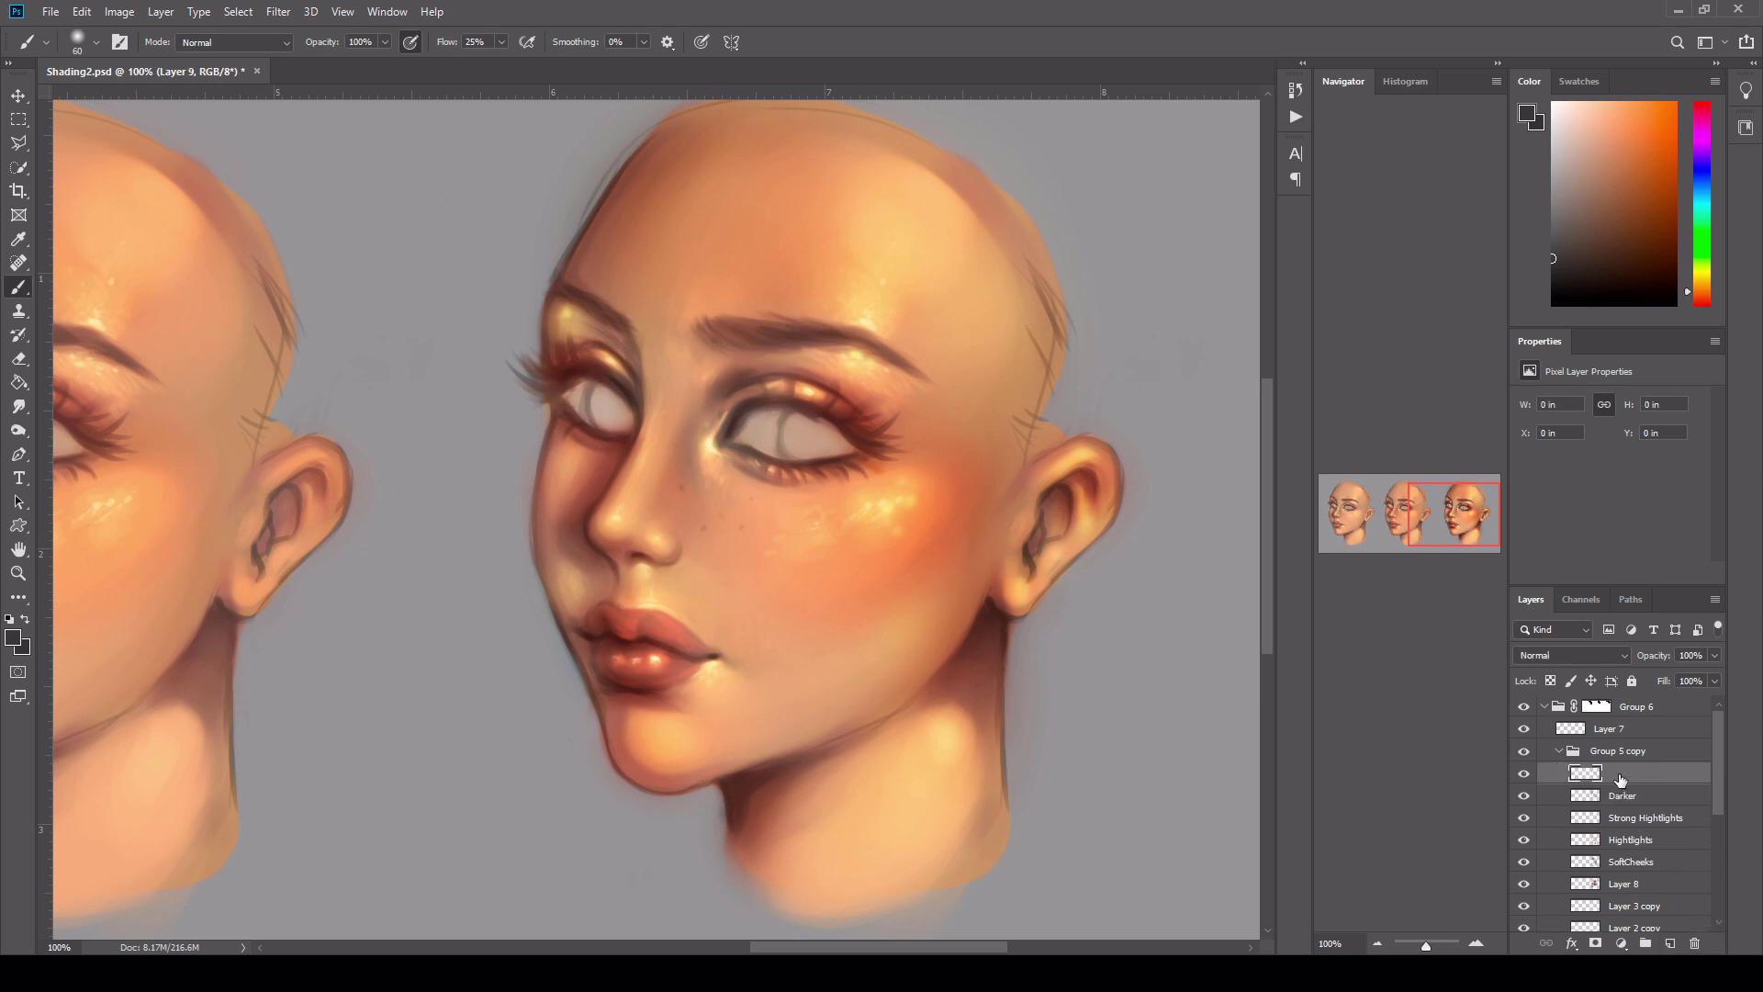
{"action": "double_click", "coordinate": [1619, 774]}
{"action": "type", "text": "Lighter"}
{"action": "key", "text": "Return"}
{"action": "double_click", "coordinate": [1626, 771]}
{"action": "key", "text": "BackSpace"}
{"action": "key", "text": "Return"}
- Set the Lighter layer to Soft Light at 63% opacity and try a light grey stroke on the near cheek
{"action": "left_click", "coordinate": [1572, 655]}
{"action": "scroll", "coordinate": [1572, 654], "scroll_direction": "down", "scroll_amount": 13}
{"action": "mouse_move", "coordinate": [757, 552]}
{"action": "left_mouse_down"}
{"action": "mouse_move", "coordinate": [781, 577]}
{"action": "mouse_move", "coordinate": [802, 558]}
{"action": "mouse_move", "coordinate": [793, 636]}
{"action": "left_mouse_up"}
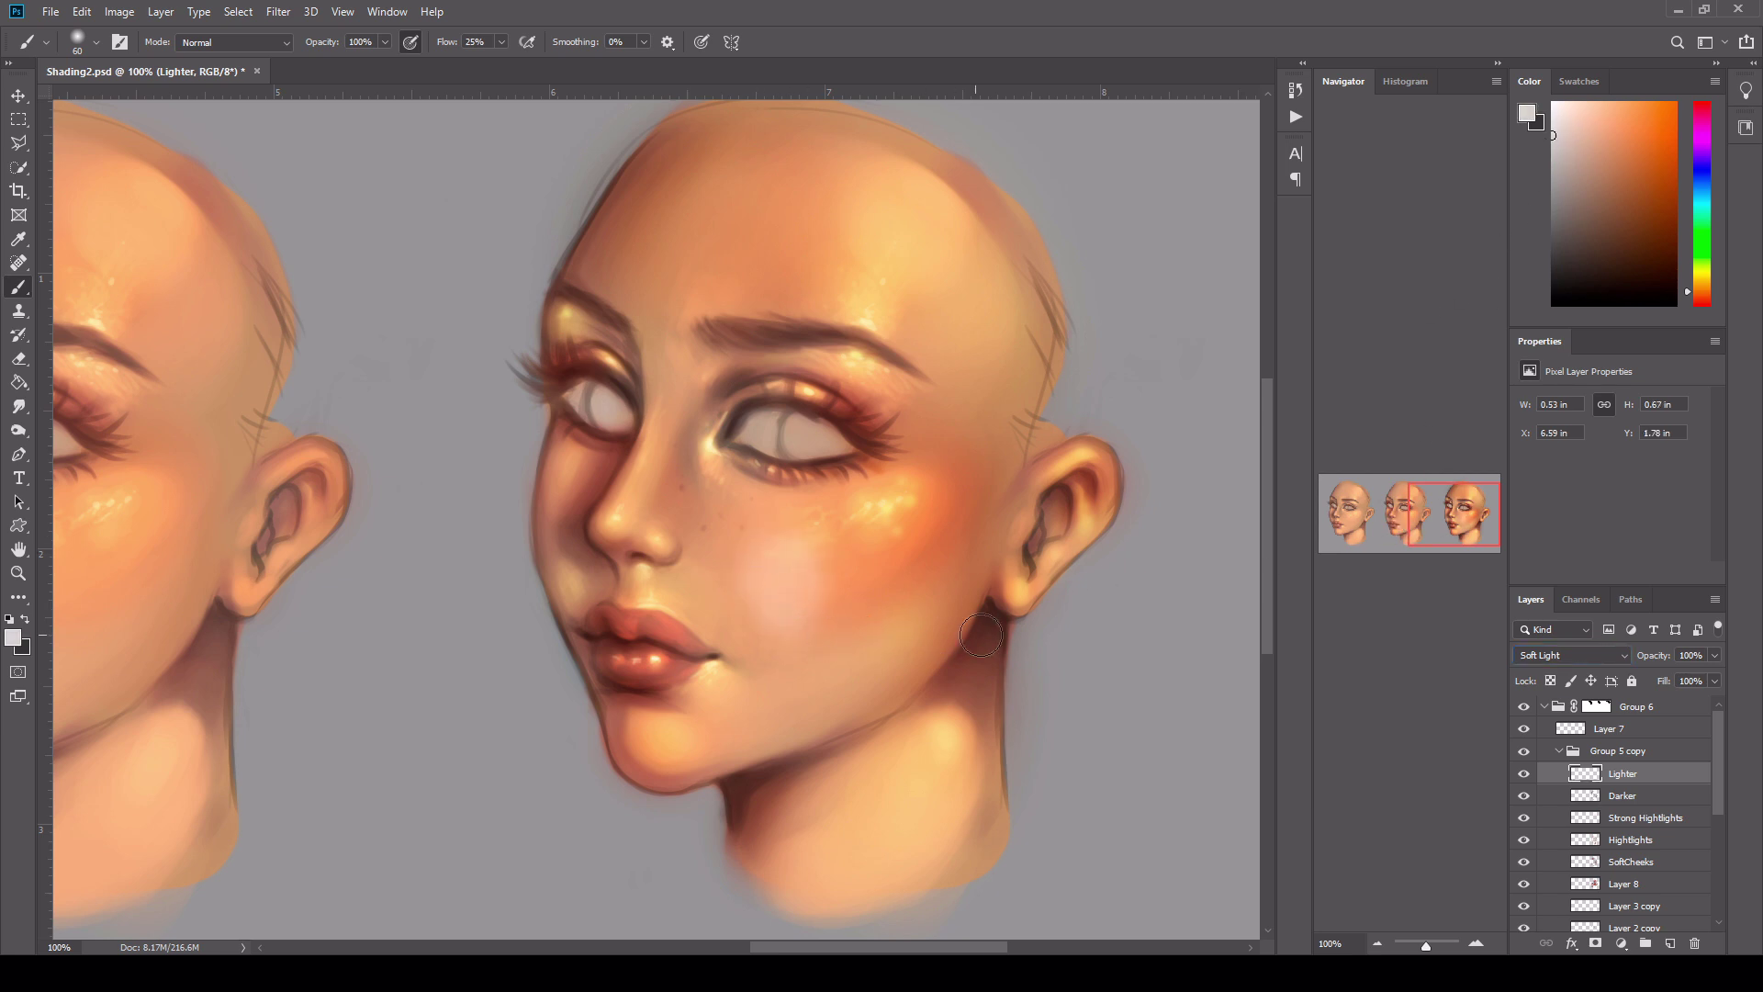
{"action": "key", "text": "ctrl+z"}
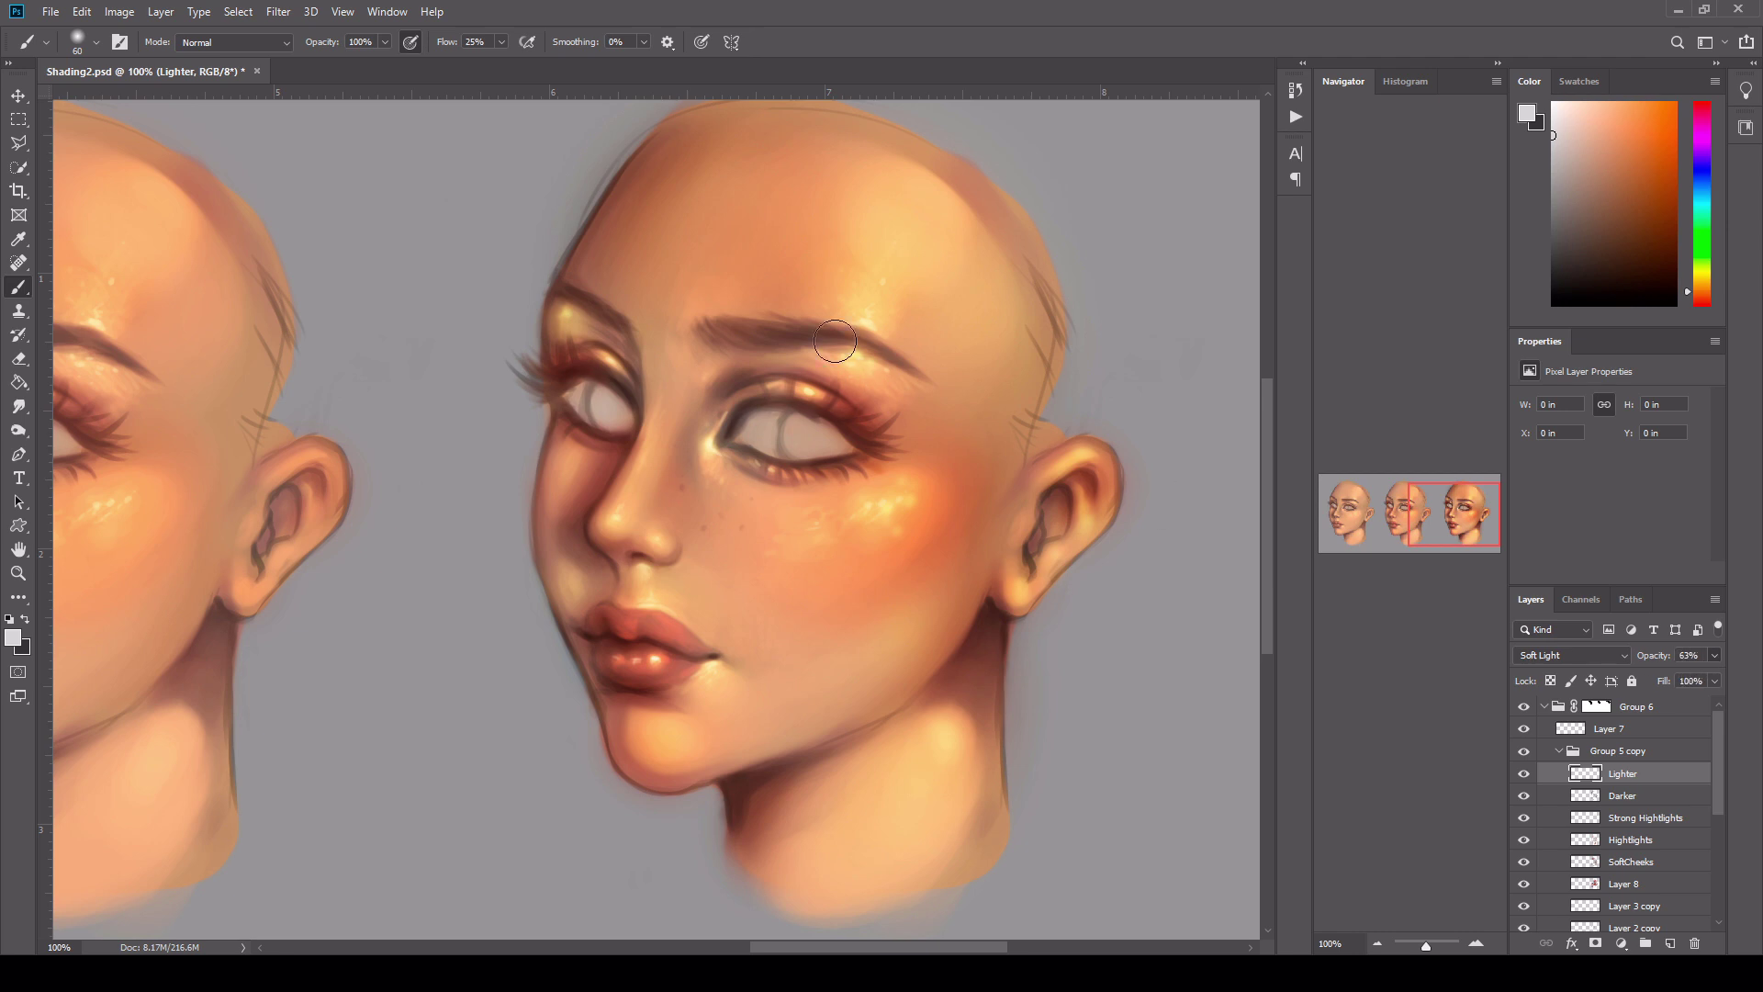
- Brighten the area between the brows, the nose bridge, the inner cheek and the lower cheek down to the chin with light grey
{"action": "mouse_move", "coordinate": [685, 375]}
{"action": "left_mouse_down"}
{"action": "mouse_move", "coordinate": [669, 323]}
{"action": "mouse_move", "coordinate": [687, 593]}
{"action": "mouse_move", "coordinate": [690, 572]}
{"action": "mouse_move", "coordinate": [734, 592]}
{"action": "left_mouse_up"}
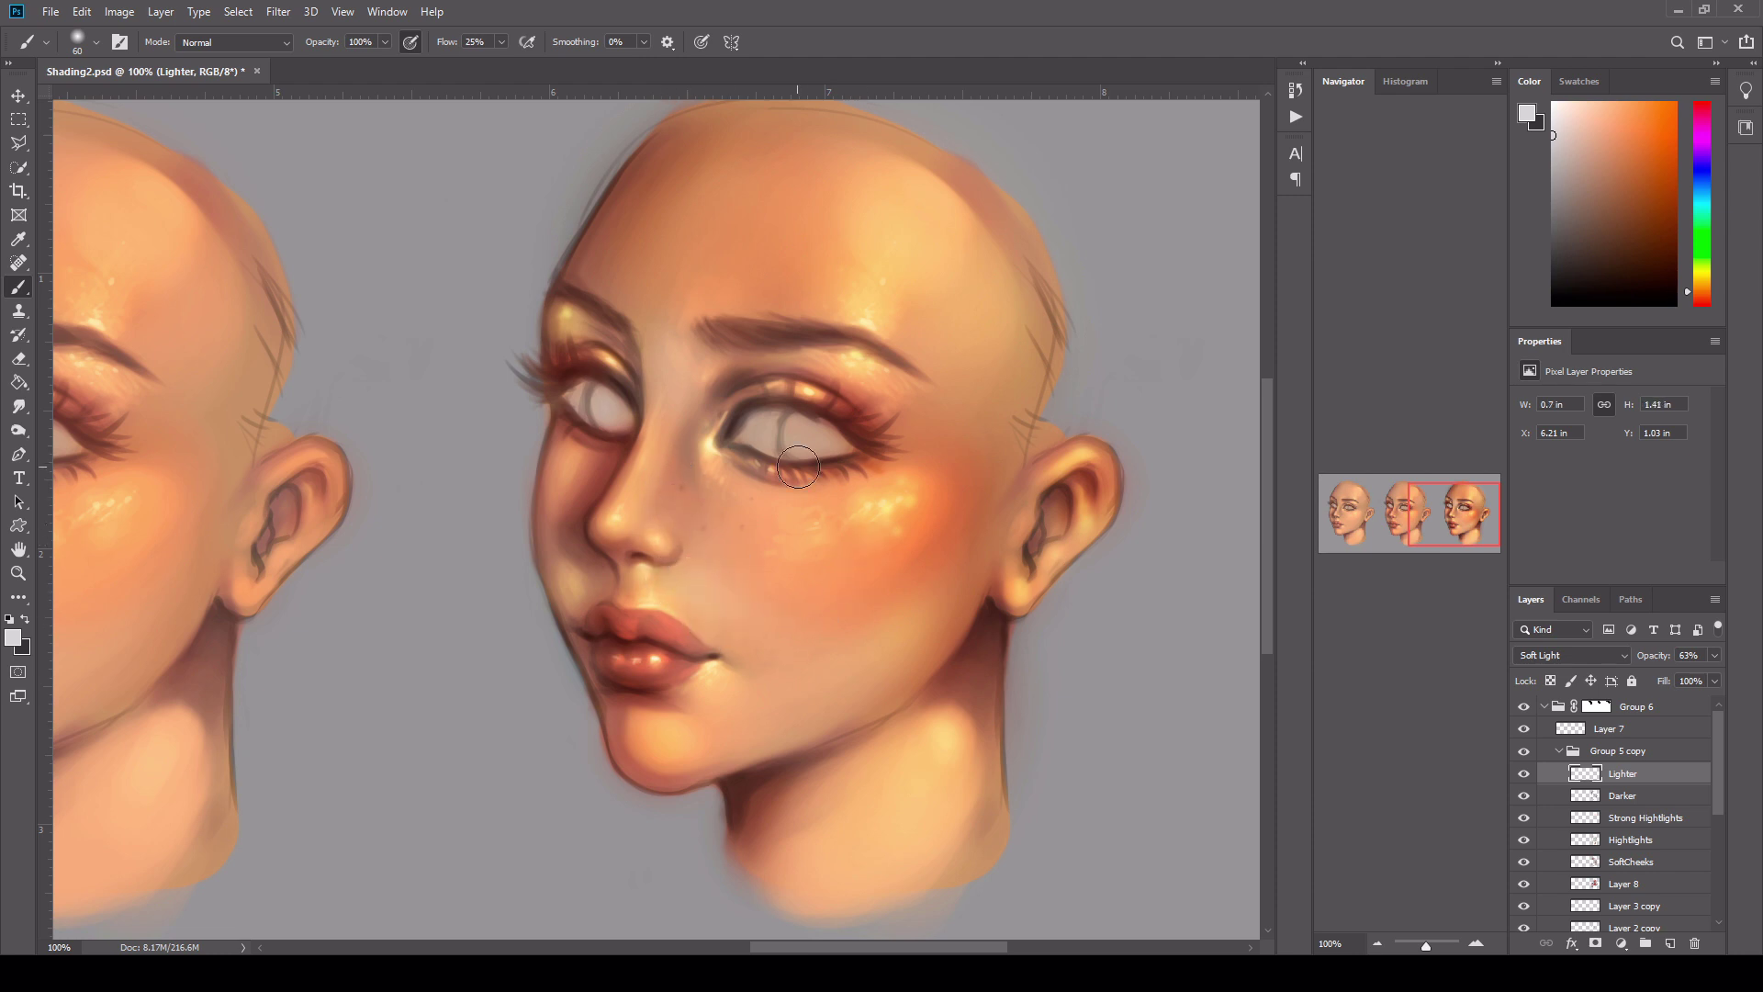
{"action": "key", "text": "bracketright"}
{"action": "key", "text": "bracketright"}
{"action": "key", "text": "bracketright"}
{"action": "mouse_move", "coordinate": [886, 610]}
{"action": "left_mouse_down"}
{"action": "mouse_move", "coordinate": [745, 703]}
{"action": "mouse_move", "coordinate": [778, 687]}
{"action": "mouse_move", "coordinate": [656, 720]}
{"action": "mouse_move", "coordinate": [634, 776]}
{"action": "left_mouse_up"}
- Brighten the forehead above the near eyebrow with broad light grey strokes from a larger brush
{"action": "key", "text": "bracketright"}
{"action": "key", "text": "bracketright"}
{"action": "key", "text": "bracketright"}
{"action": "key", "text": "bracketright"}
{"action": "key", "text": "bracketright"}
{"action": "mouse_move", "coordinate": [868, 257]}
{"action": "left_mouse_down"}
{"action": "mouse_move", "coordinate": [960, 317]}
{"action": "mouse_move", "coordinate": [969, 284]}
{"action": "mouse_move", "coordinate": [988, 315]}
{"action": "mouse_move", "coordinate": [917, 238]}
{"action": "mouse_move", "coordinate": [745, 227]}
{"action": "mouse_move", "coordinate": [735, 200]}
{"action": "mouse_move", "coordinate": [699, 267]}
{"action": "mouse_move", "coordinate": [824, 220]}
{"action": "mouse_move", "coordinate": [811, 234]}
{"action": "mouse_move", "coordinate": [767, 196]}
{"action": "left_mouse_up"}
{"action": "key", "text": "bracketleft"}
{"action": "key", "text": "bracketleft"}
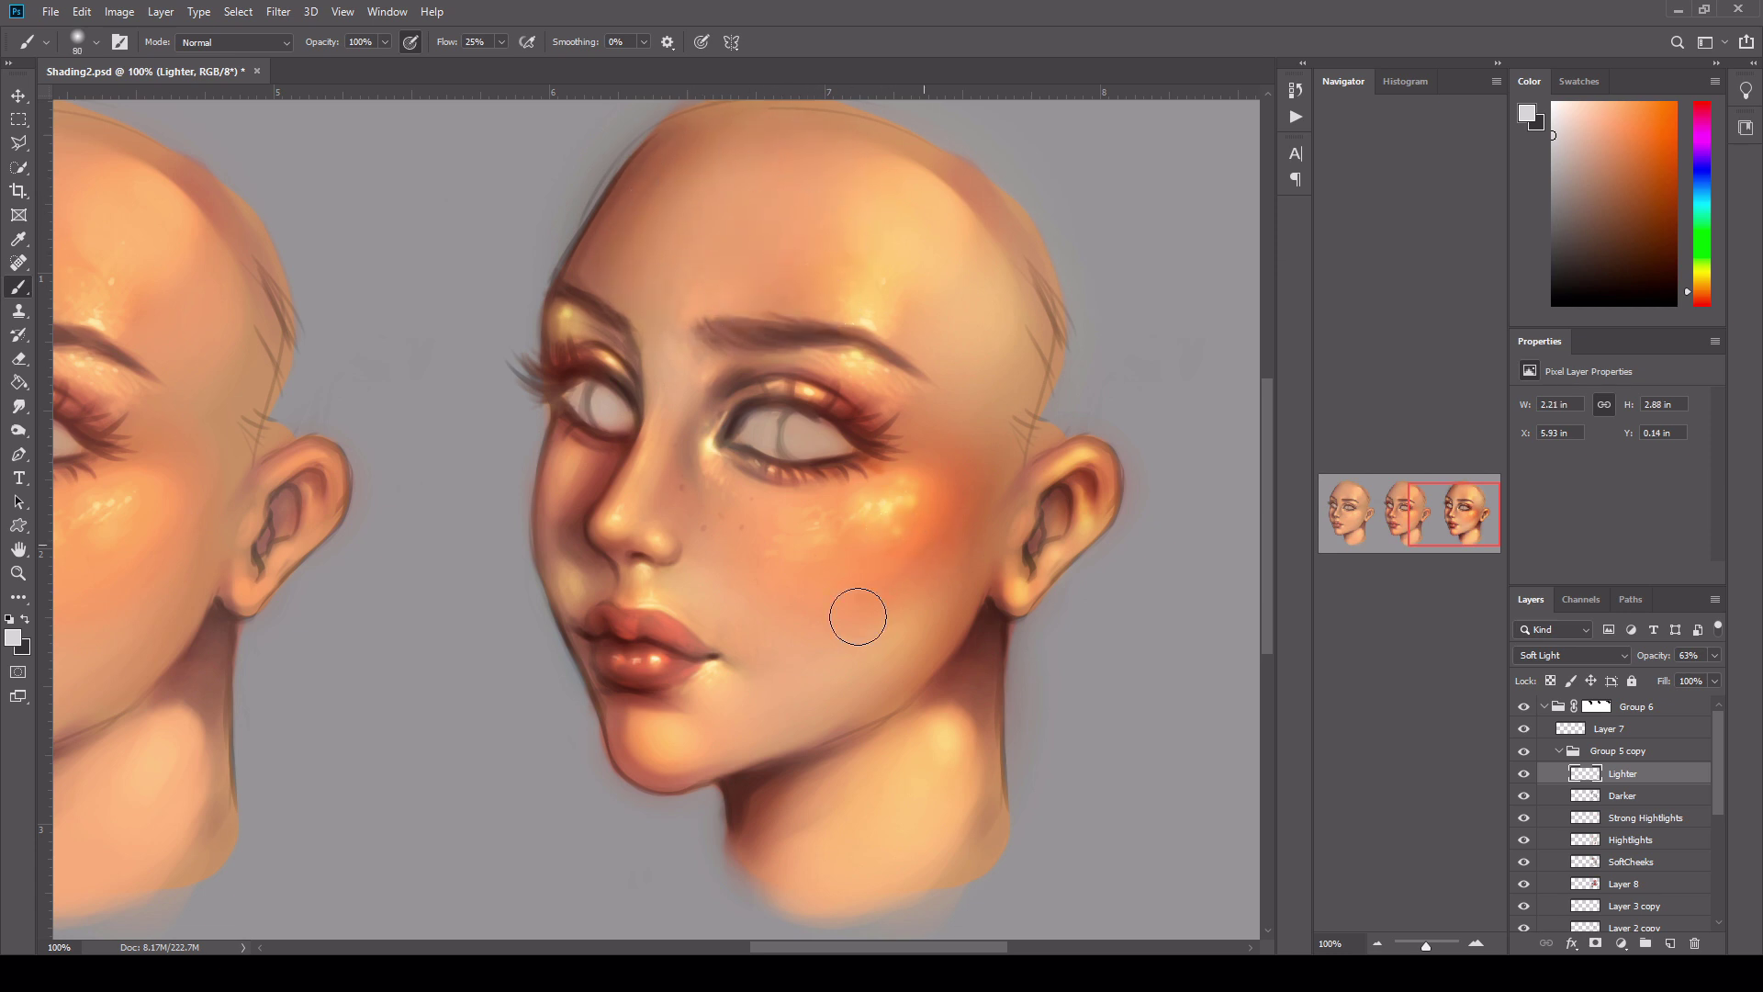
- Brighten the shaded edge of the far cheek with a light grey stroke from a smaller brush
{"action": "key", "text": "bracketright"}
{"action": "key", "text": "bracketleft"}
{"action": "key", "text": "bracketleft"}
{"action": "key", "text": "bracketleft"}
{"action": "key", "text": "bracketleft"}
{"action": "key", "text": "bracketleft"}
{"action": "left_click_drag", "start_coordinate": [577, 566], "coordinate": [565, 581]}
- Brighten the neck below the jaw with a broad light grey stroke from a larger brush
{"action": "key", "text": "bracketright"}
{"action": "key", "text": "bracketright"}
{"action": "key", "text": "bracketright"}
{"action": "key", "text": "bracketright"}
{"action": "key", "text": "bracketright"}
{"action": "mouse_move", "coordinate": [860, 791]}
{"action": "left_mouse_down"}
{"action": "mouse_move", "coordinate": [803, 822]}
{"action": "mouse_move", "coordinate": [893, 876]}
{"action": "mouse_move", "coordinate": [872, 876]}
{"action": "mouse_move", "coordinate": [937, 726]}
{"action": "mouse_move", "coordinate": [877, 809]}
{"action": "mouse_move", "coordinate": [892, 801]}
{"action": "mouse_move", "coordinate": [873, 847]}
{"action": "mouse_move", "coordinate": [801, 855]}
{"action": "mouse_move", "coordinate": [759, 897]}
{"action": "left_mouse_up"}
- Reduce the brush to 45 px and touch up the lit side of the forehead with light grey
{"action": "key", "text": "bracketright"}
{"action": "key", "text": "bracketleft"}
{"action": "key", "text": "bracketleft"}
{"action": "key", "text": "bracketleft"}
{"action": "key", "text": "bracketleft"}
{"action": "key", "text": "bracketleft"}
{"action": "key", "text": "bracketleft"}
{"action": "key", "text": "bracketleft"}
{"action": "key", "text": "bracketleft"}
{"action": "key", "text": "bracketleft"}
{"action": "key", "text": "bracketleft"}
{"action": "key", "text": "bracketleft"}
{"action": "key", "text": "bracketleft"}
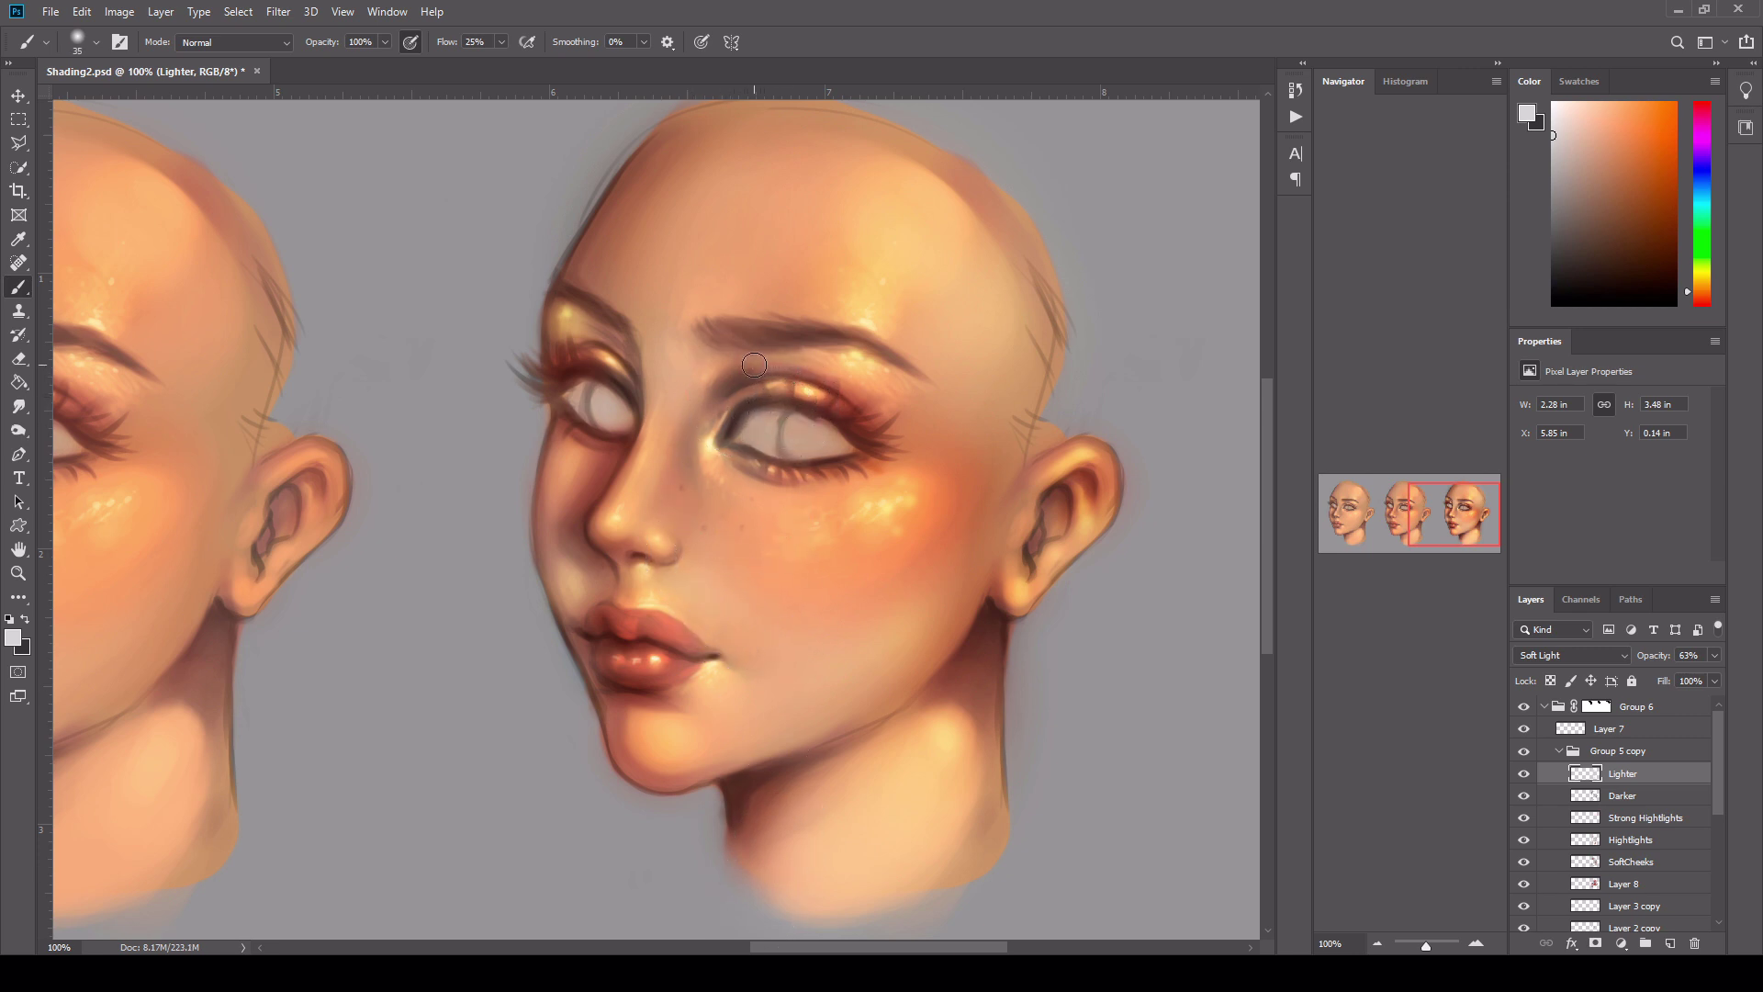
{"action": "key", "text": "bracketright"}
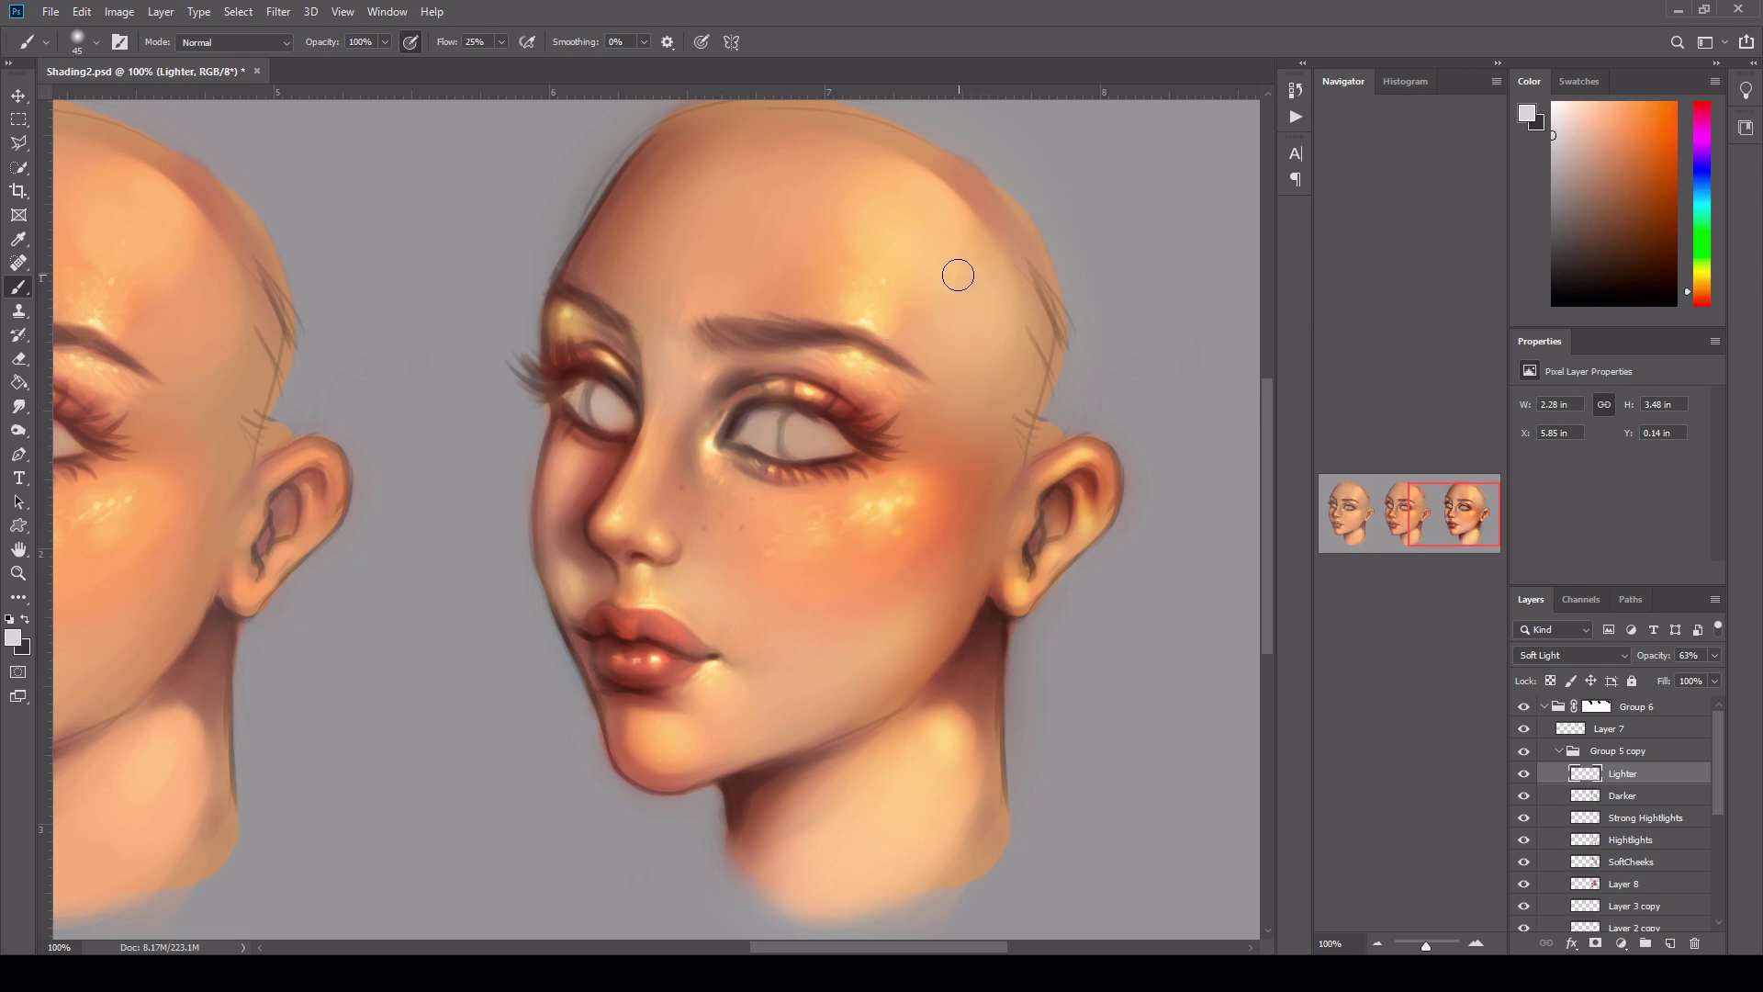
{"action": "mouse_move", "coordinate": [1477, 508]}
{"action": "left_mouse_down"}
{"action": "mouse_move", "coordinate": [1383, 504]}
{"action": "mouse_move", "coordinate": [1476, 511]}
{"action": "left_mouse_up"}
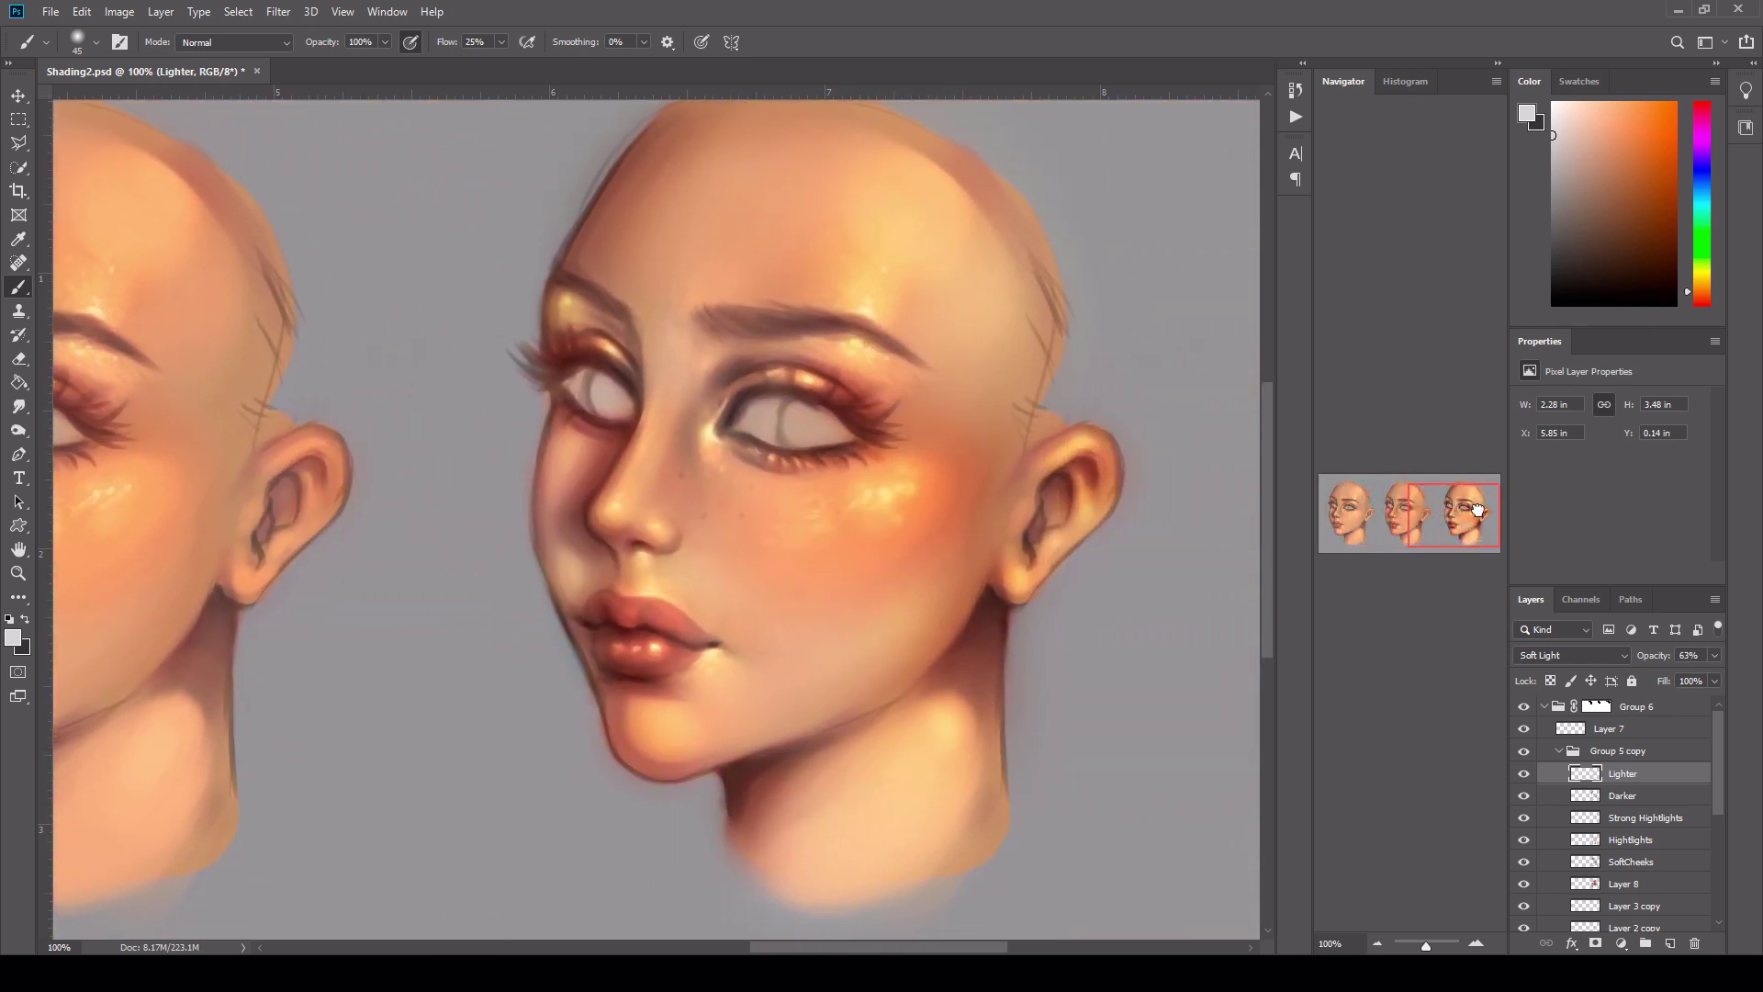
- Add a new layer above Lighter and name it Texture
{"action": "left_click", "coordinate": [1673, 945]}
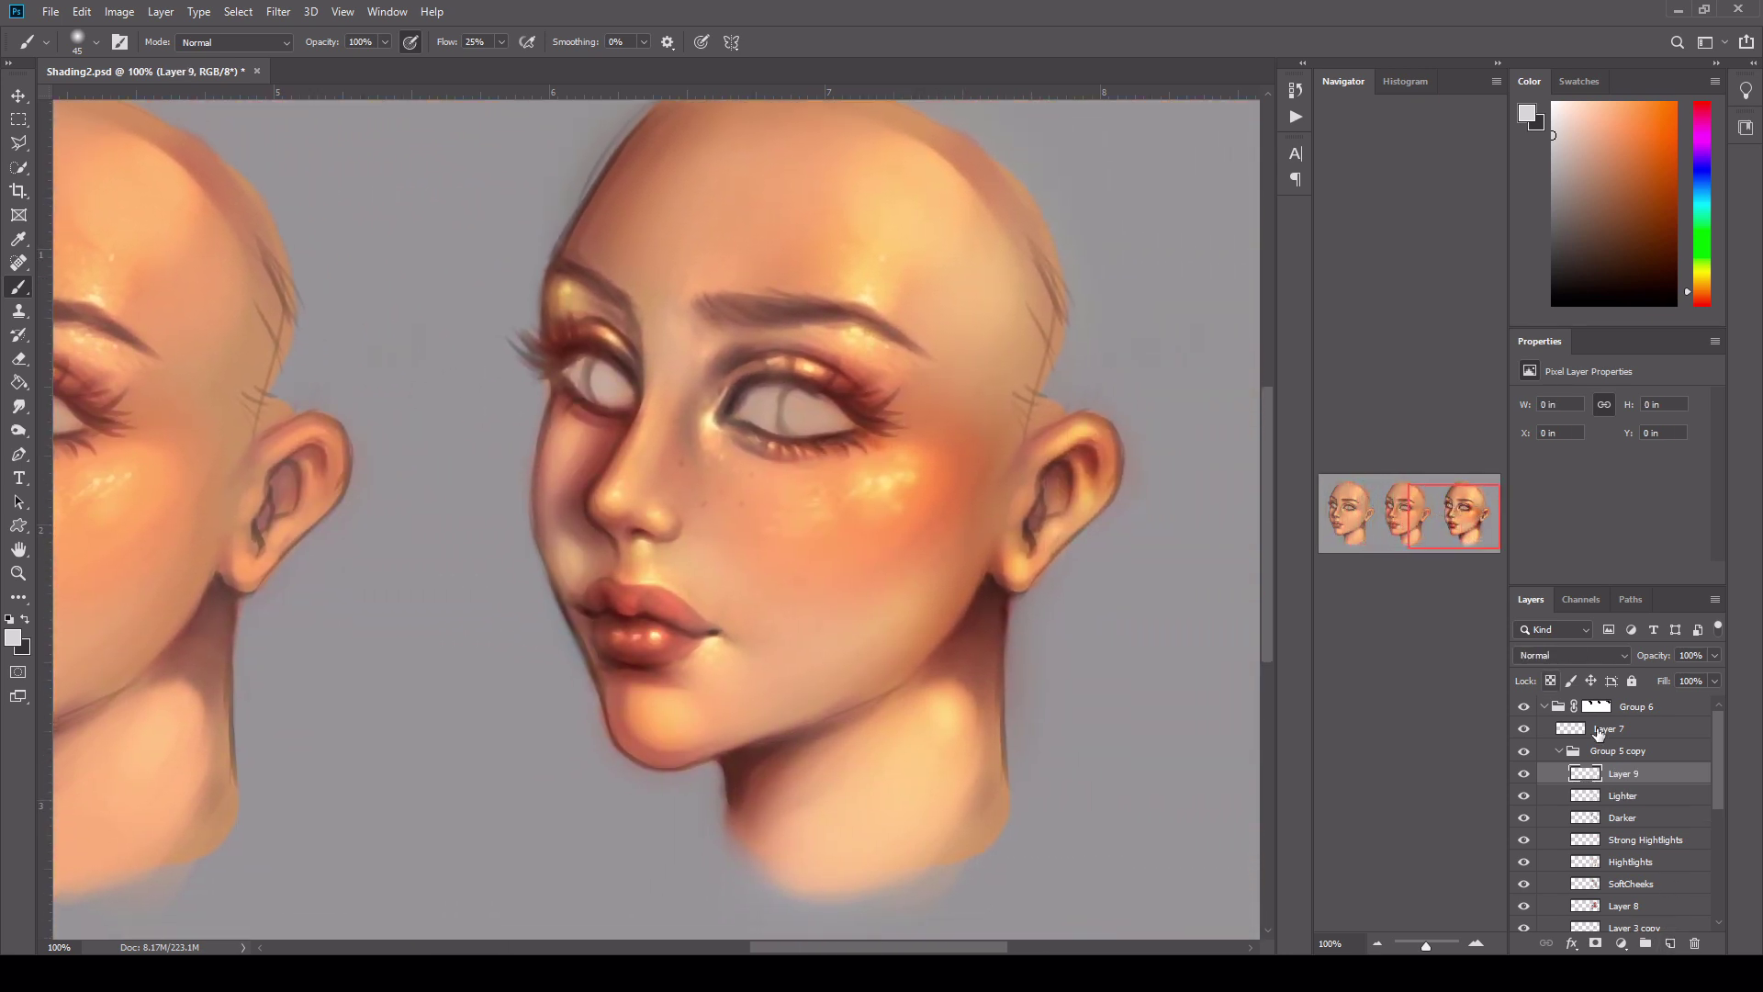
{"action": "double_click", "coordinate": [1623, 773]}
{"action": "type", "text": "Texture"}
{"action": "key", "text": "Return"}
- Sample a dark reddish brown from the near eye's makeup and test it with dabs on the forehead, undoing each one
{"action": "scroll", "coordinate": [1258, 483], "scroll_direction": "up", "scroll_amount": 3}
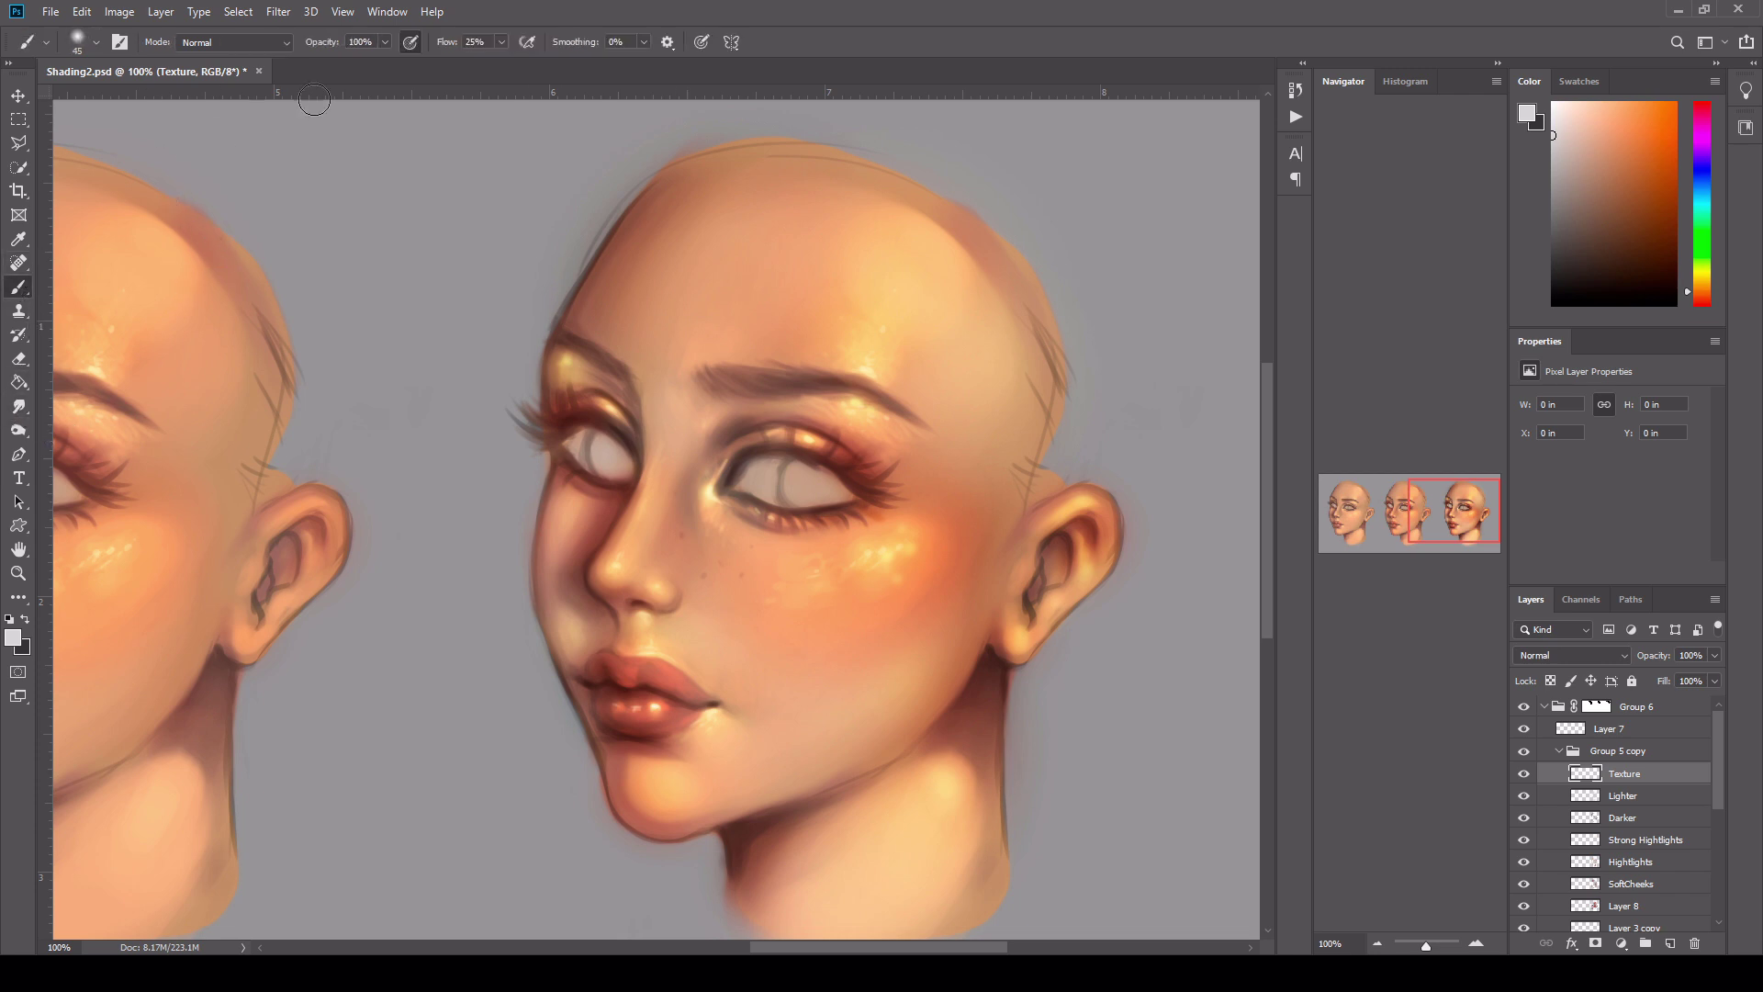
{"action": "left_click_drag", "start_coordinate": [1571, 207], "coordinate": [1536, 241]}
{"action": "left_click", "coordinate": [946, 456]}
{"action": "key", "text": "ctrl+z"}
{"action": "left_click", "coordinate": [823, 445], "text": "alt"}
{"action": "left_click", "coordinate": [1004, 336]}
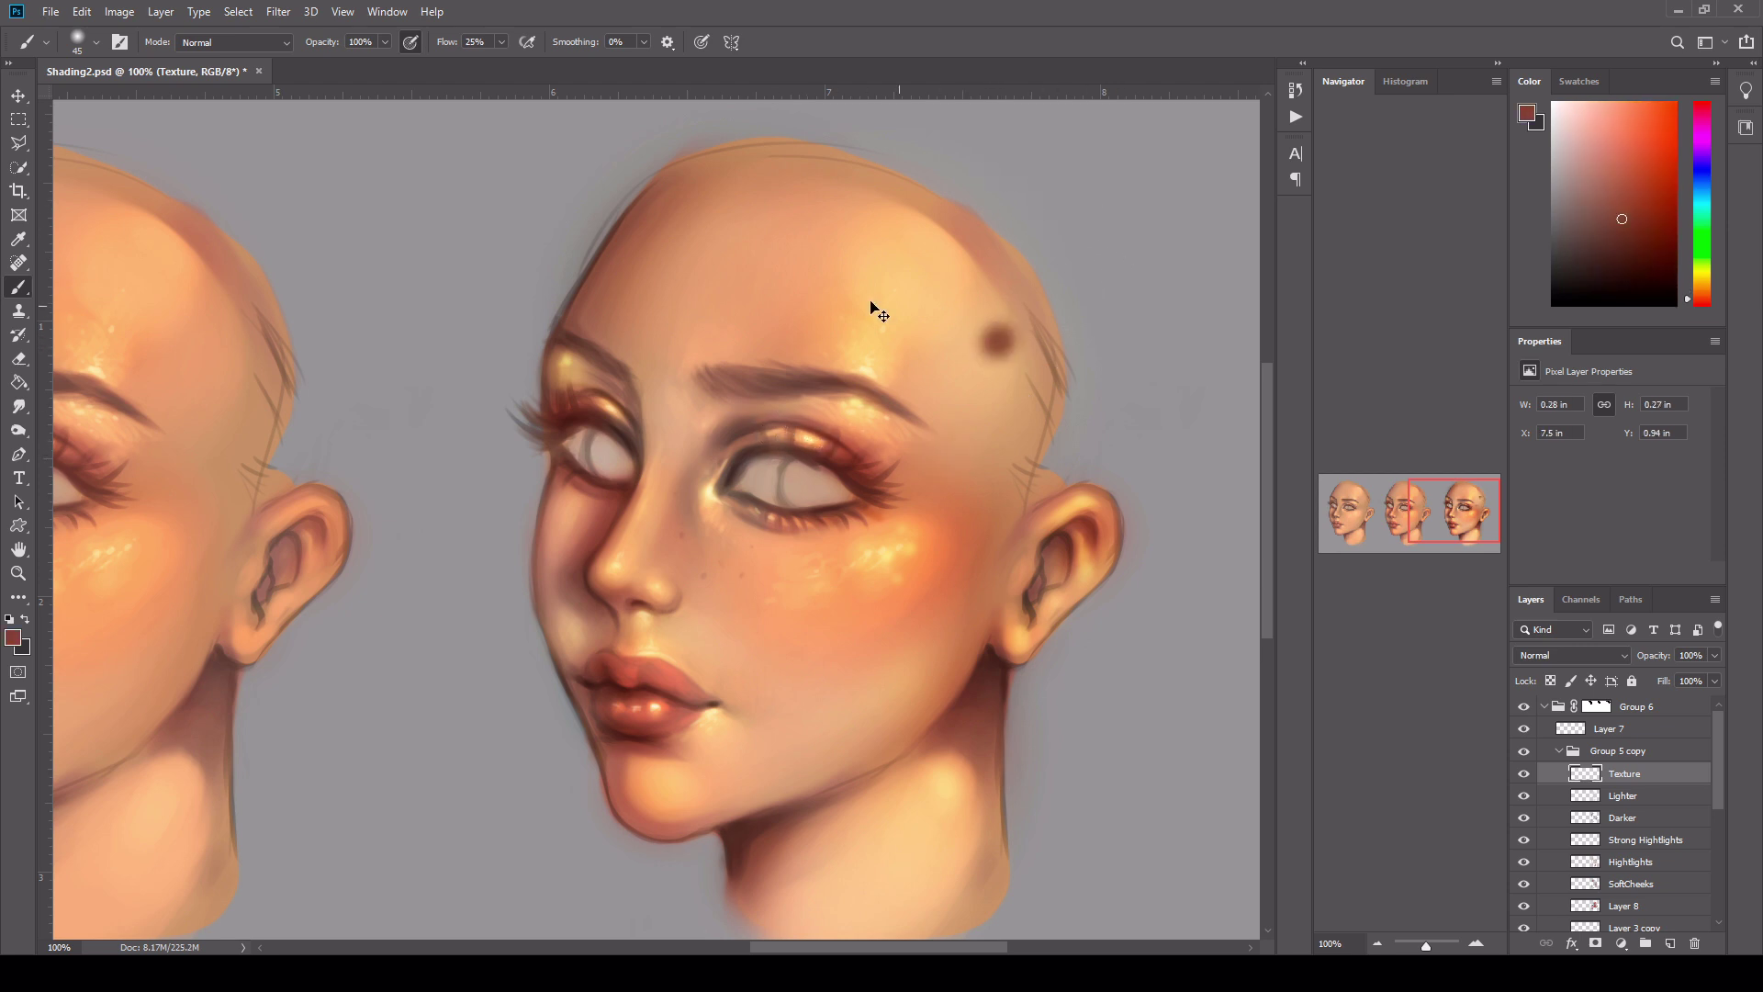
{"action": "key", "text": "ctrl+z"}
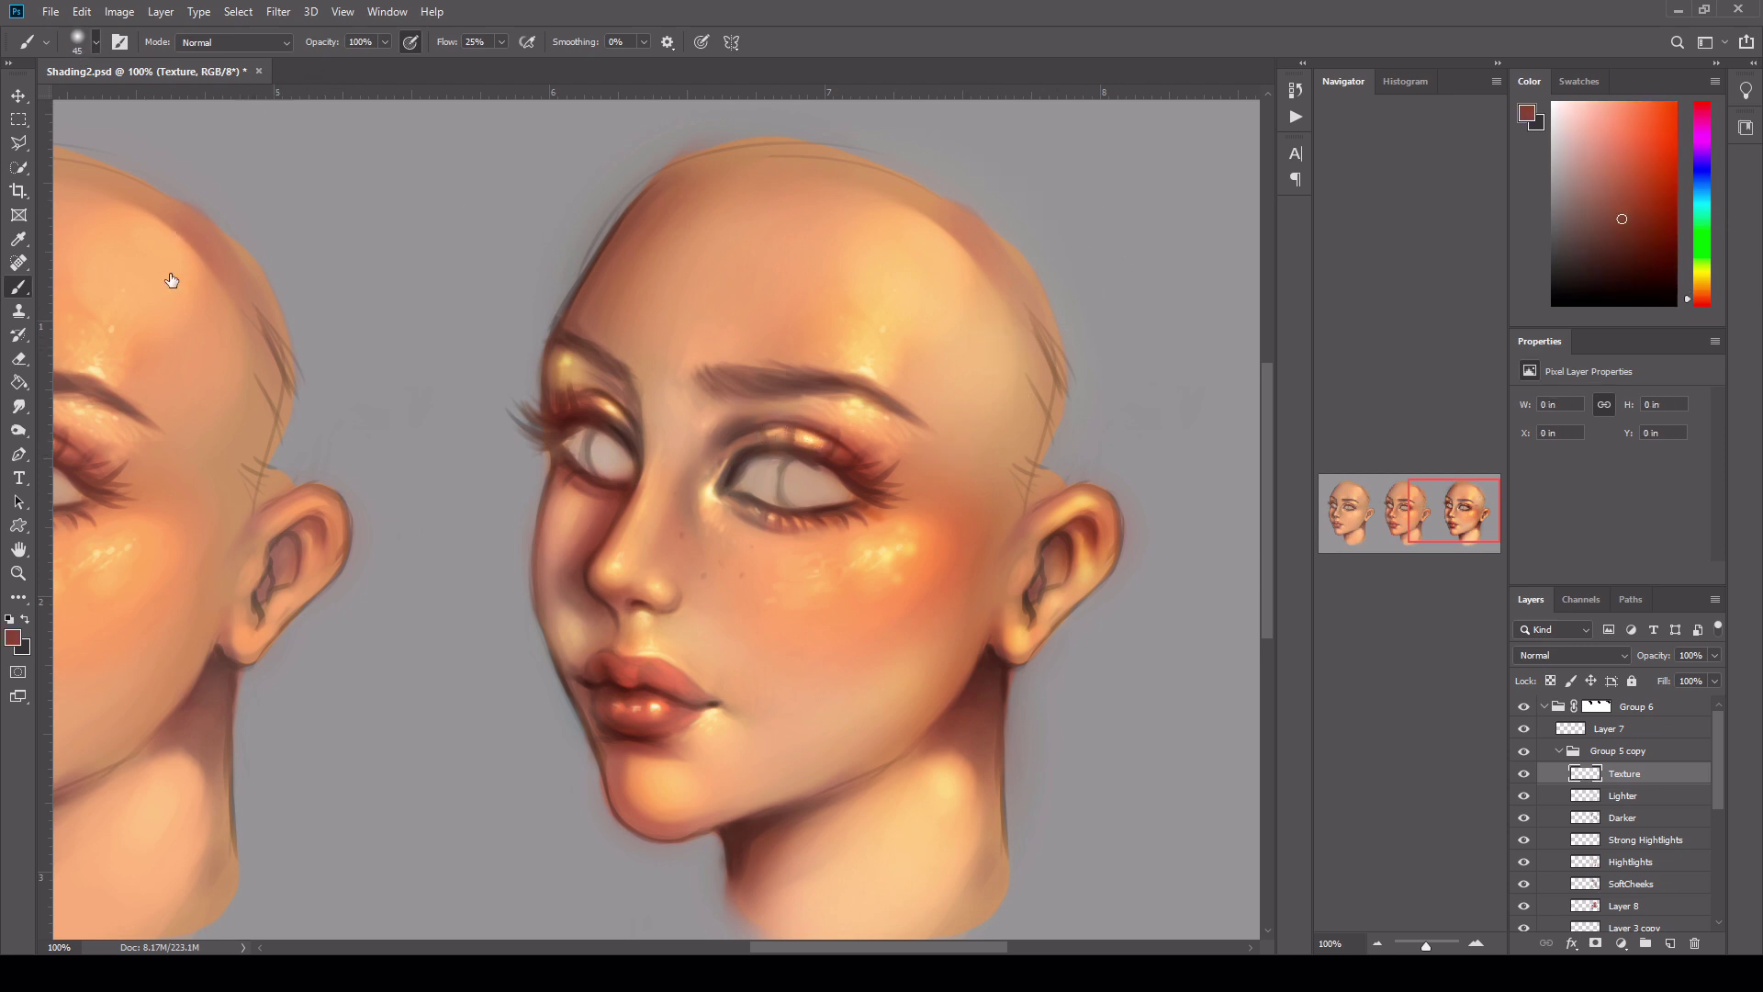
{"action": "left_click_drag", "start_coordinate": [848, 268], "coordinate": [849, 280]}
{"action": "key", "text": "ctrl+z"}
- Shrink the brush to a fine tip, set its flow to 5% and enable pen pressure for size
{"action": "key", "text": "bracketleft"}
{"action": "key", "text": "bracketleft"}
{"action": "key", "text": "bracketleft"}
{"action": "key", "text": "bracketleft"}
{"action": "key", "text": "bracketleft"}
{"action": "key", "text": "bracketleft"}
{"action": "key", "text": "bracketleft"}
{"action": "key", "text": "bracketleft"}
{"action": "key", "text": "bracketleft"}
{"action": "key", "text": "bracketleft"}
{"action": "key", "text": "bracketleft"}
{"action": "type", "text": "5"}
{"action": "key", "text": "Return"}
{"action": "left_click", "coordinate": [701, 41]}
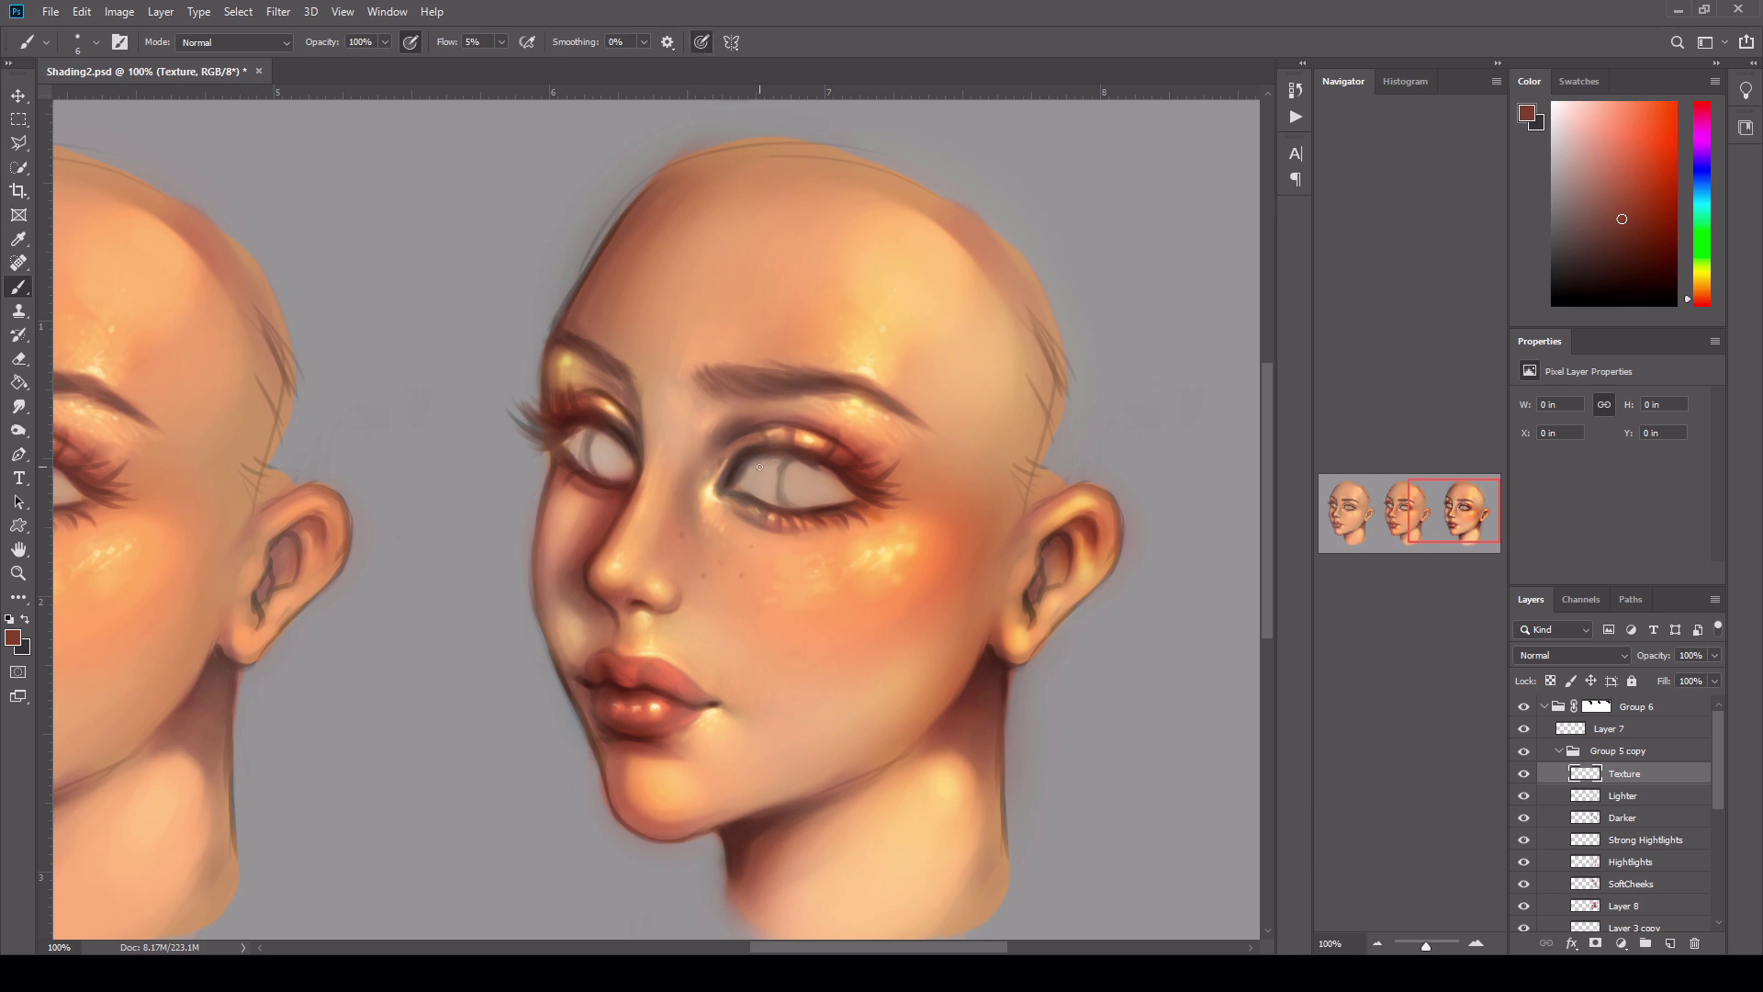
- Dot tiny reddish-brown, light orange and pale yellow specks across the near cheek, nose, brow and mouth area as skin texture
{"action": "left_click", "coordinate": [721, 562]}
{"action": "left_click", "coordinate": [714, 512], "text": "alt"}
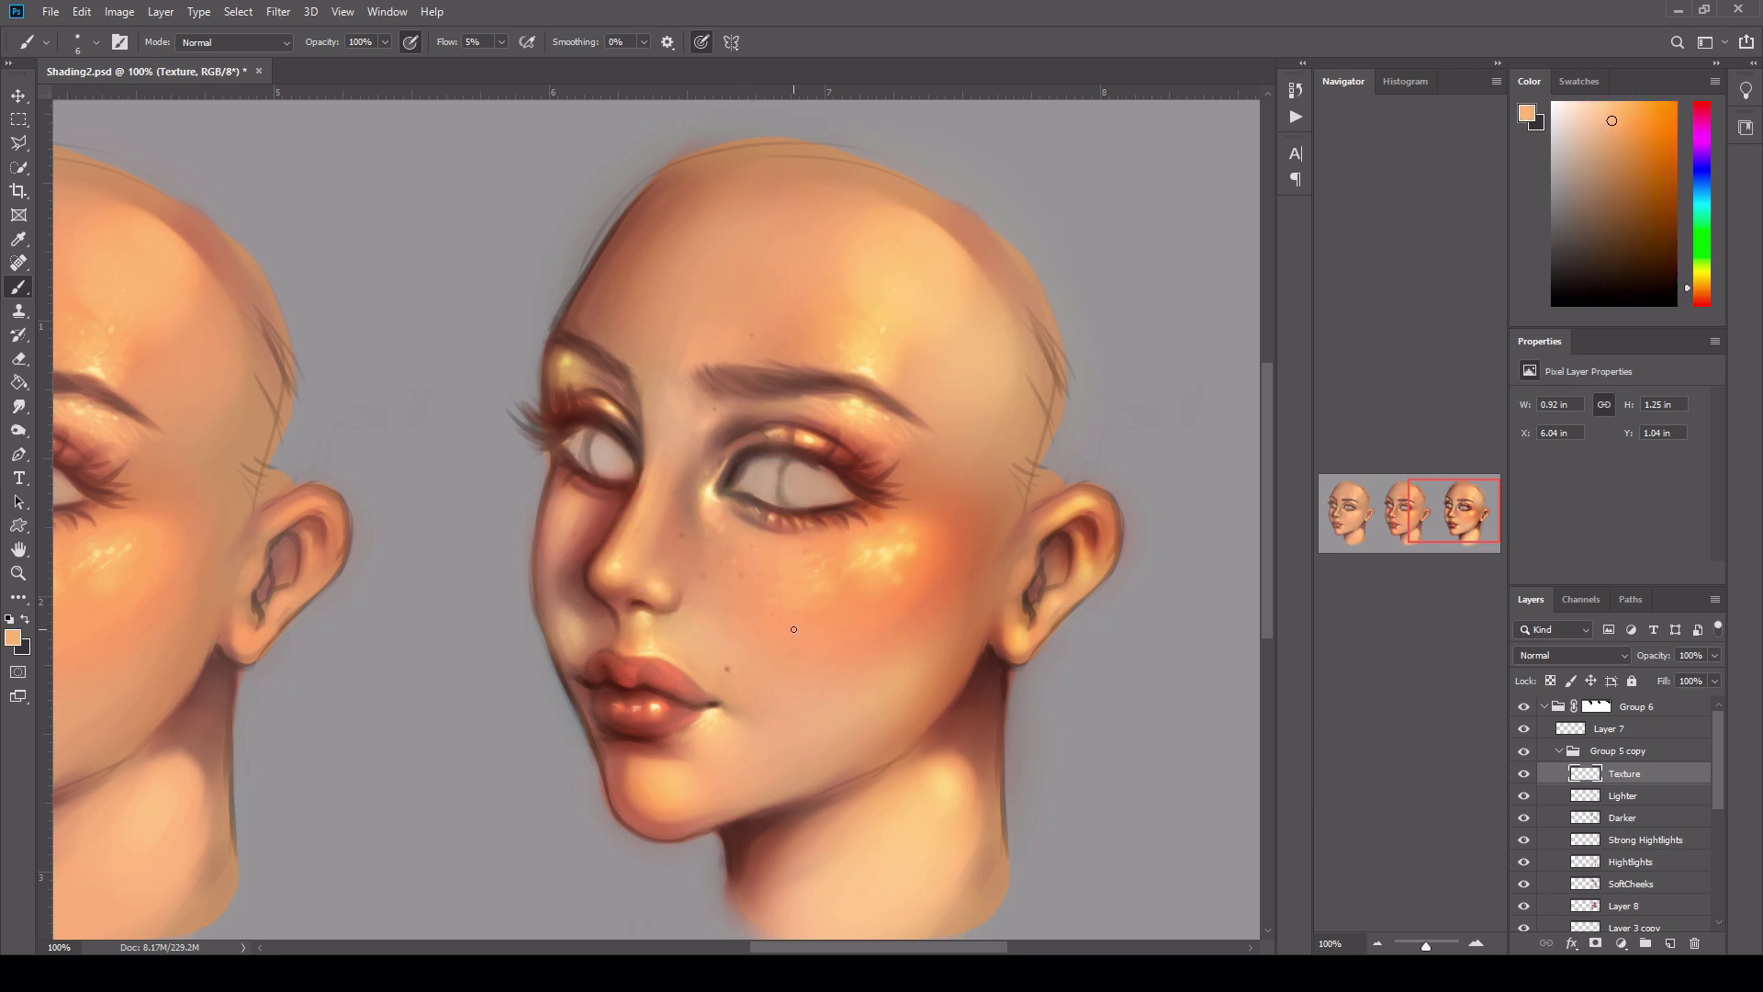
{"action": "left_click", "coordinate": [889, 554], "text": "alt"}
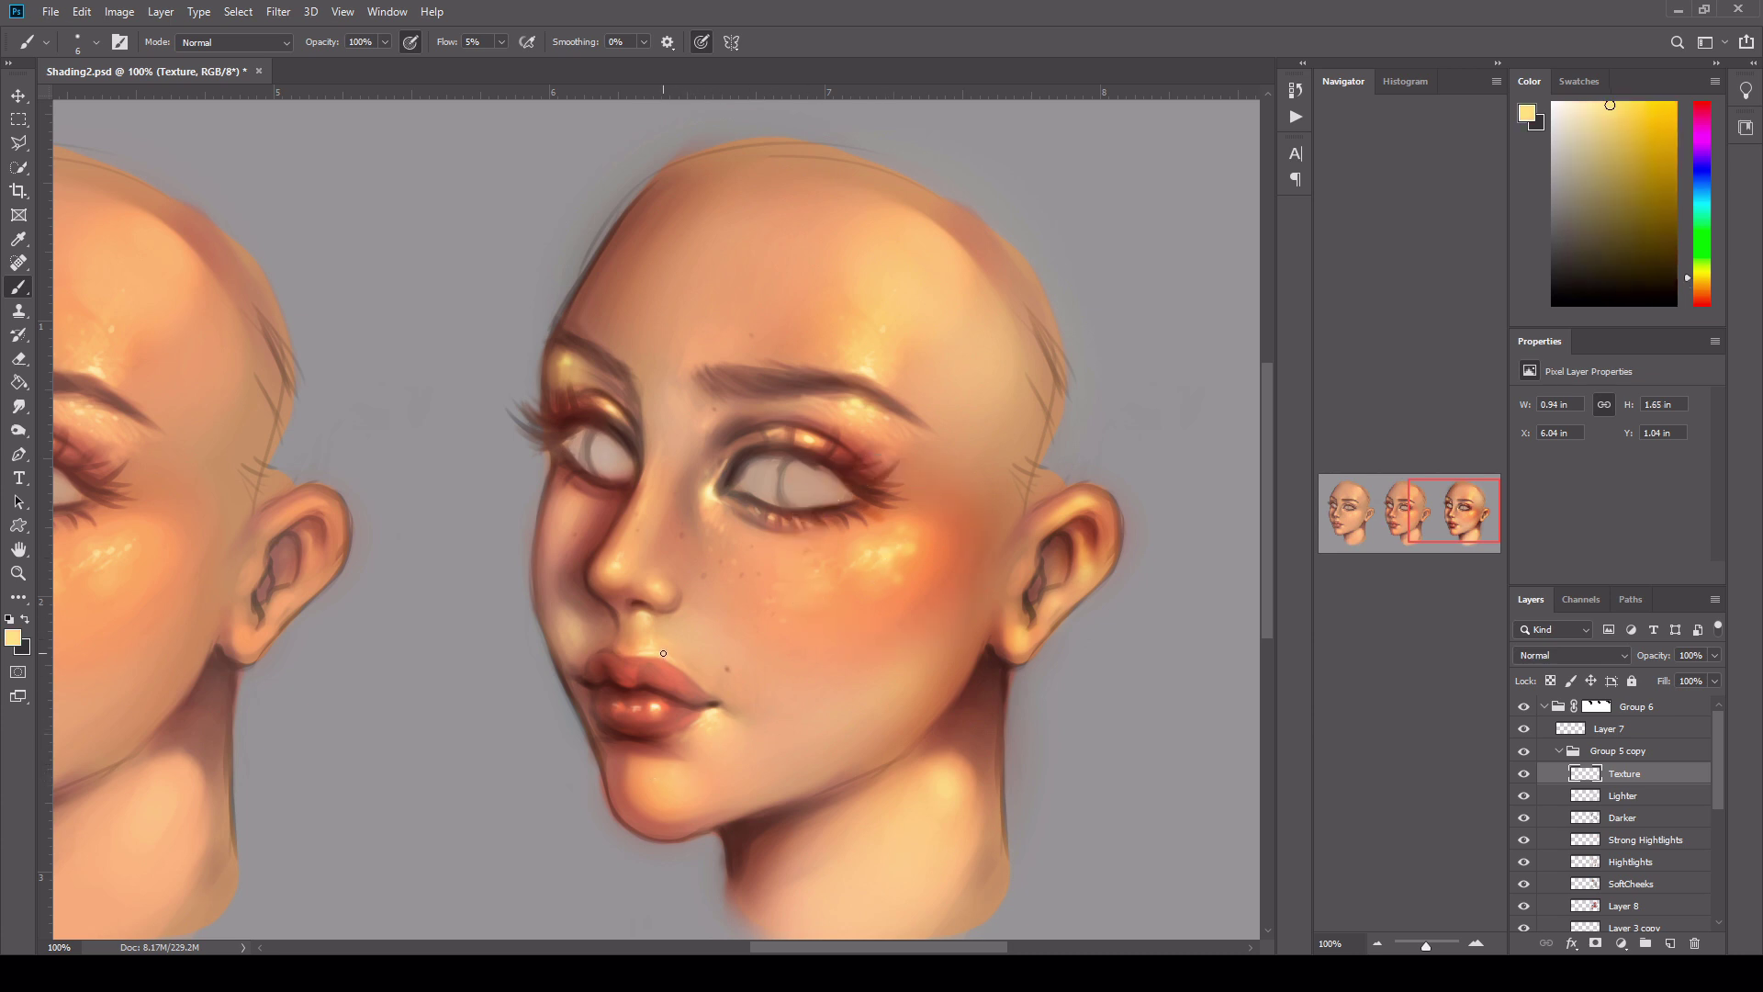
{"action": "left_click", "coordinate": [619, 659], "text": "alt"}
{"action": "left_click", "coordinate": [714, 494], "text": "alt"}
{"action": "key", "text": "ctrl+z"}
- Save the document with the finished skin texture
{"action": "left_click_drag", "start_coordinate": [1455, 514], "coordinate": [1453, 521]}
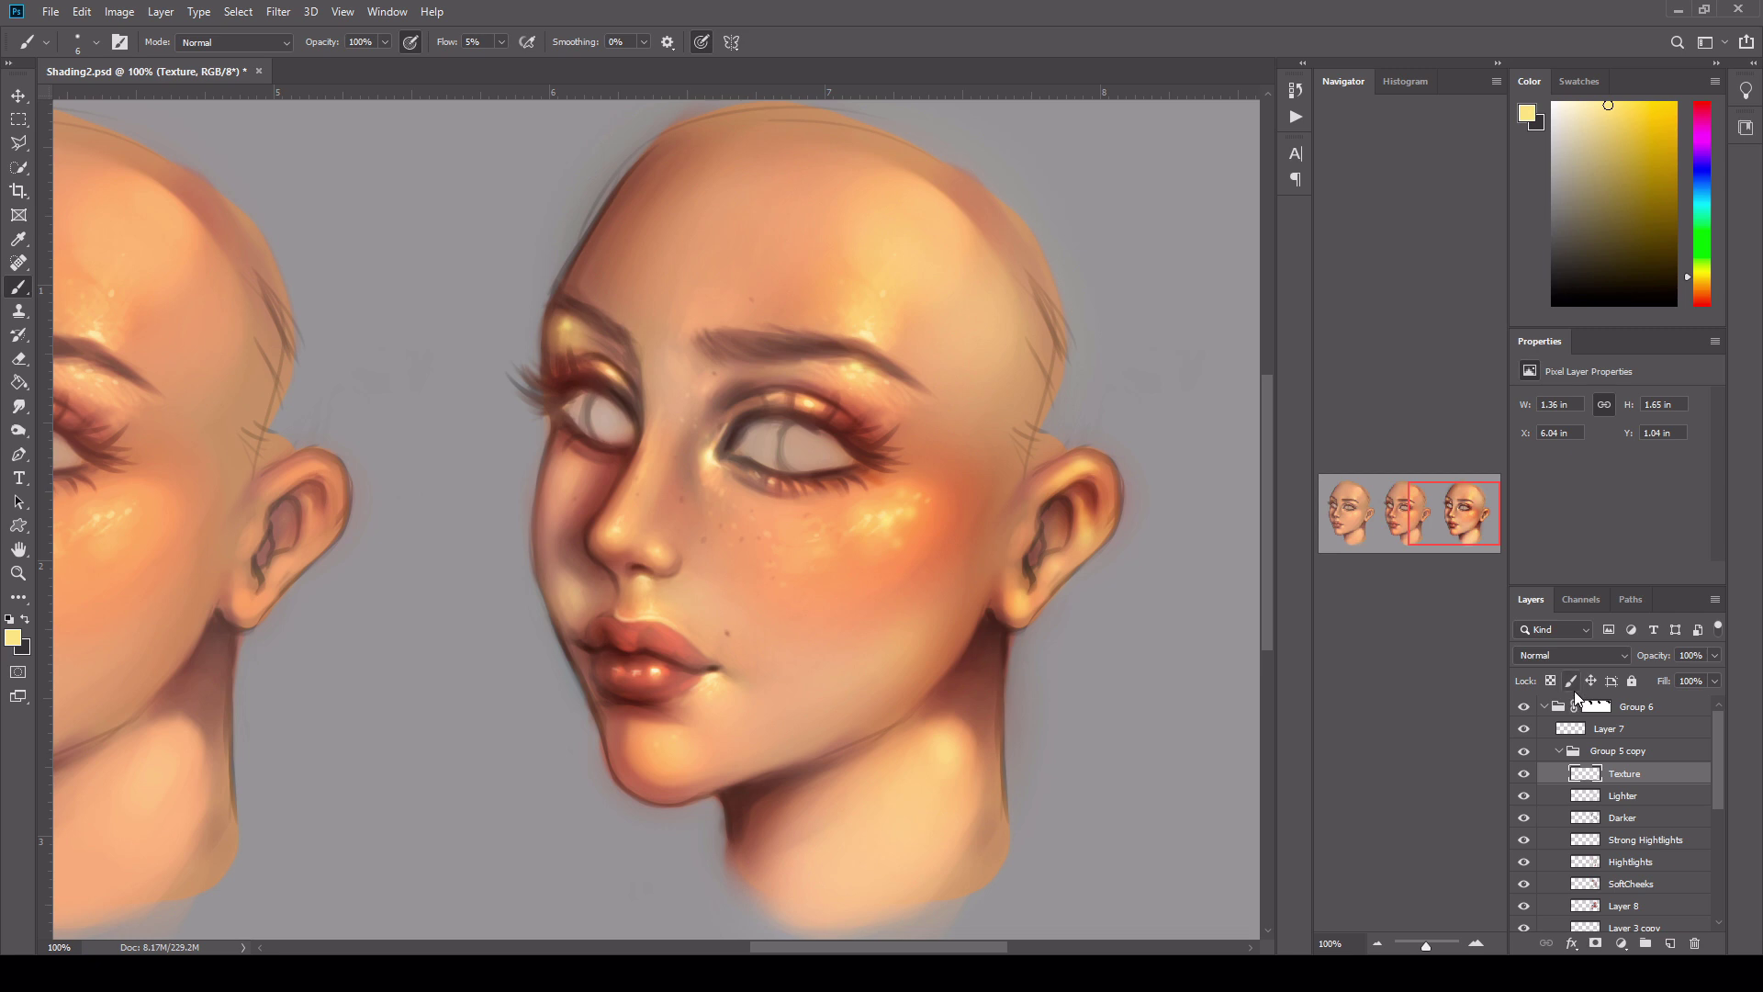
{"action": "key", "text": "ctrl+s"}
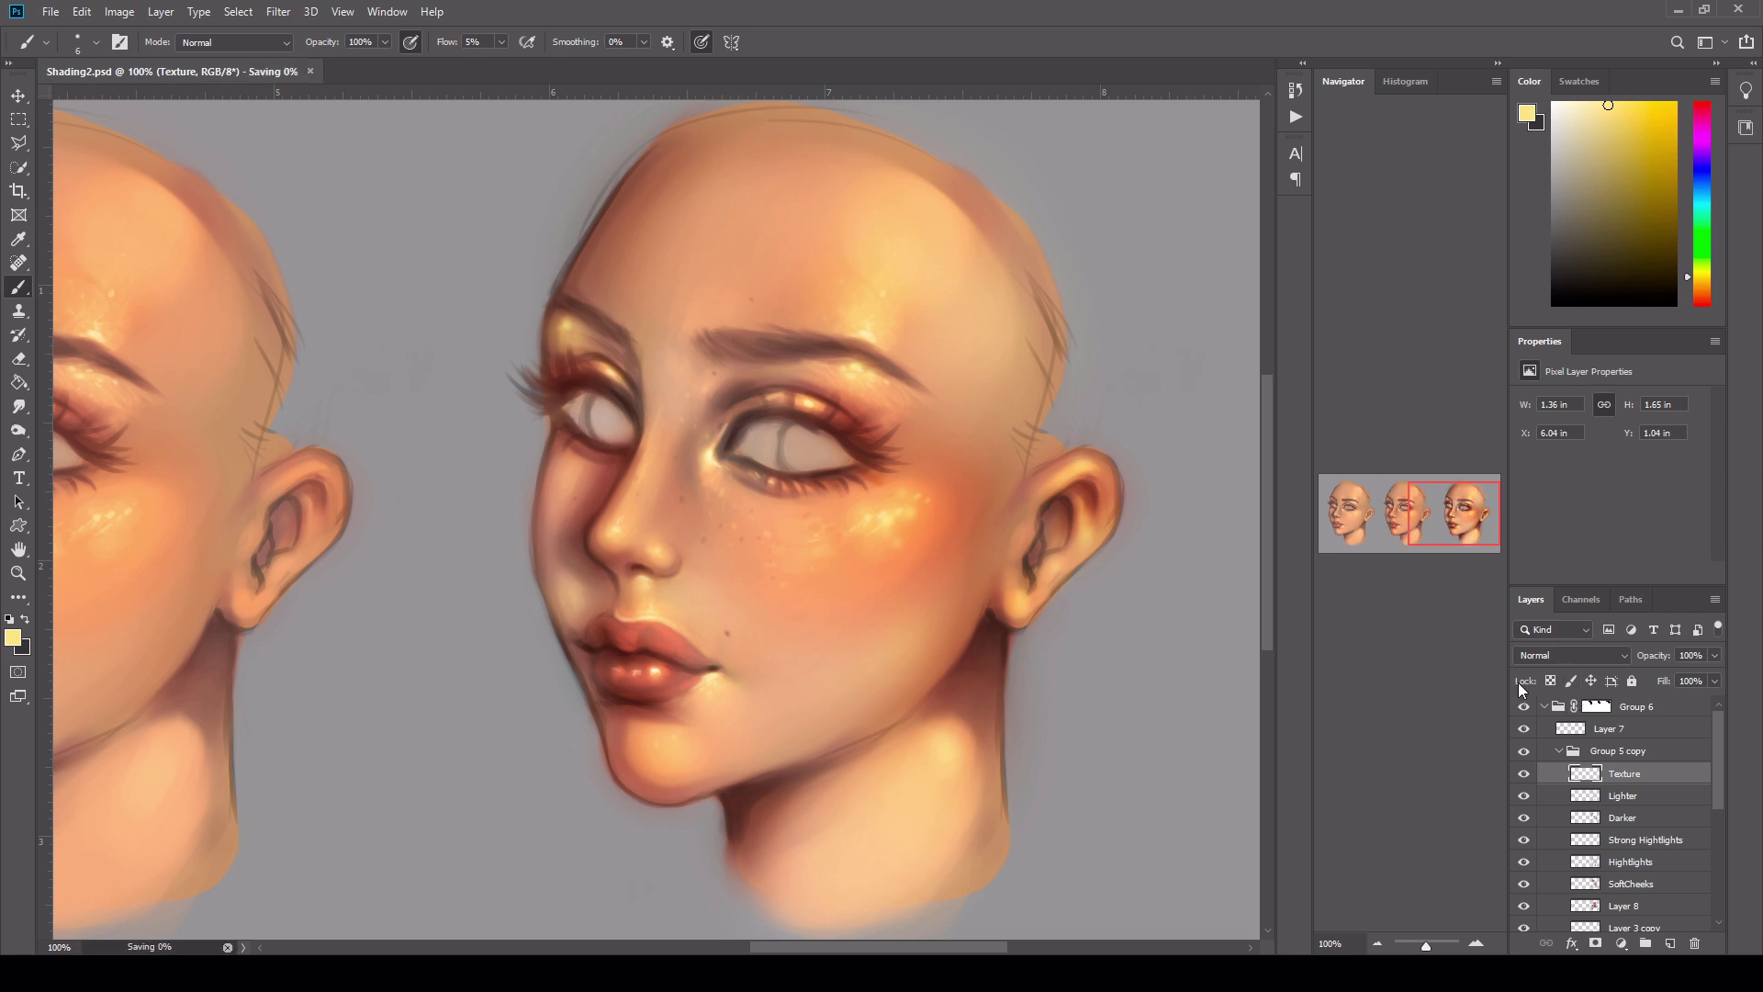